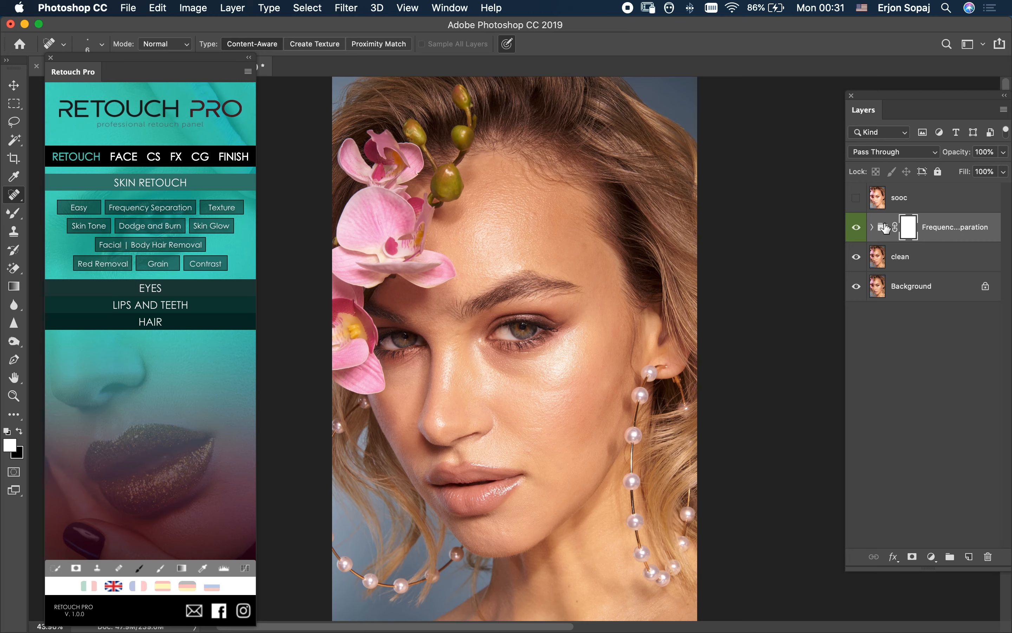
- Expand the Frequency Separation group, select its Low layer and hide the high layer
click(872, 227)
click(895, 288)
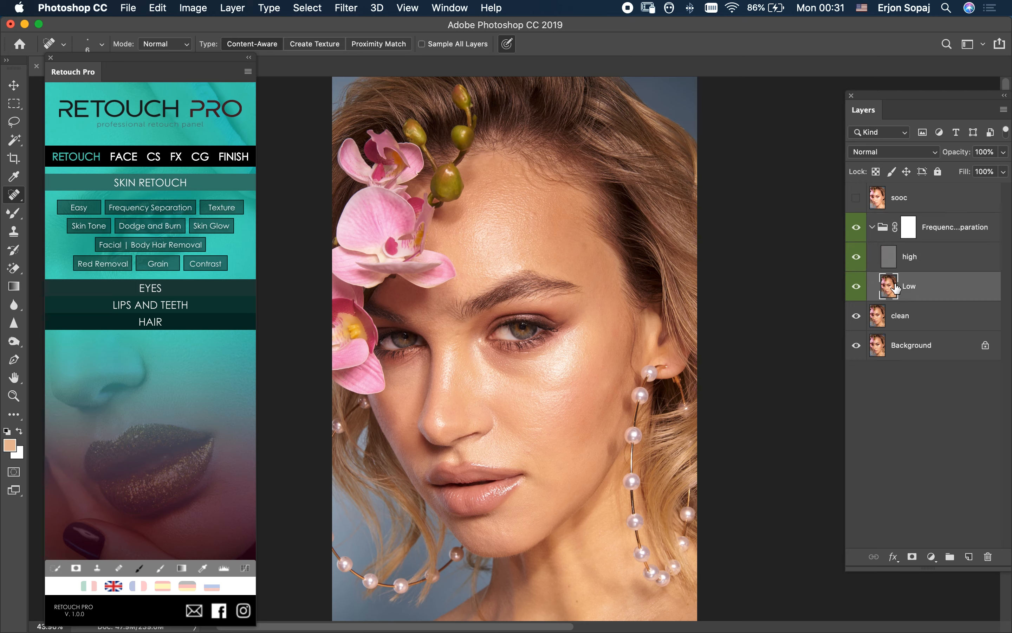
click(856, 256)
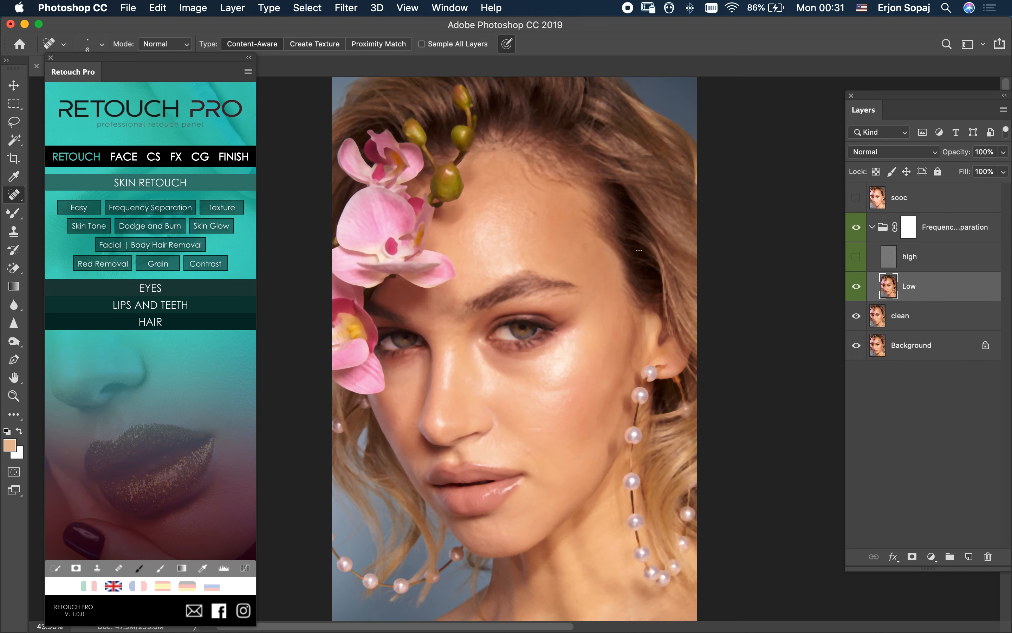
key(z)
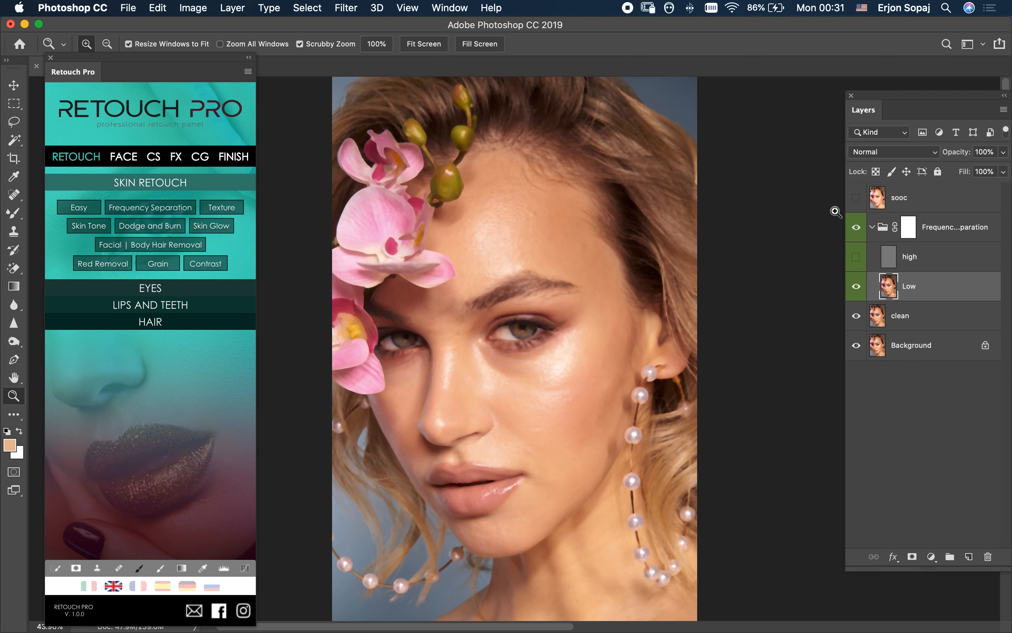
- Run the BW Help Layer action from the Retouching Action set with the Frequency Separation group selected
click(249, 61)
click(448, 7)
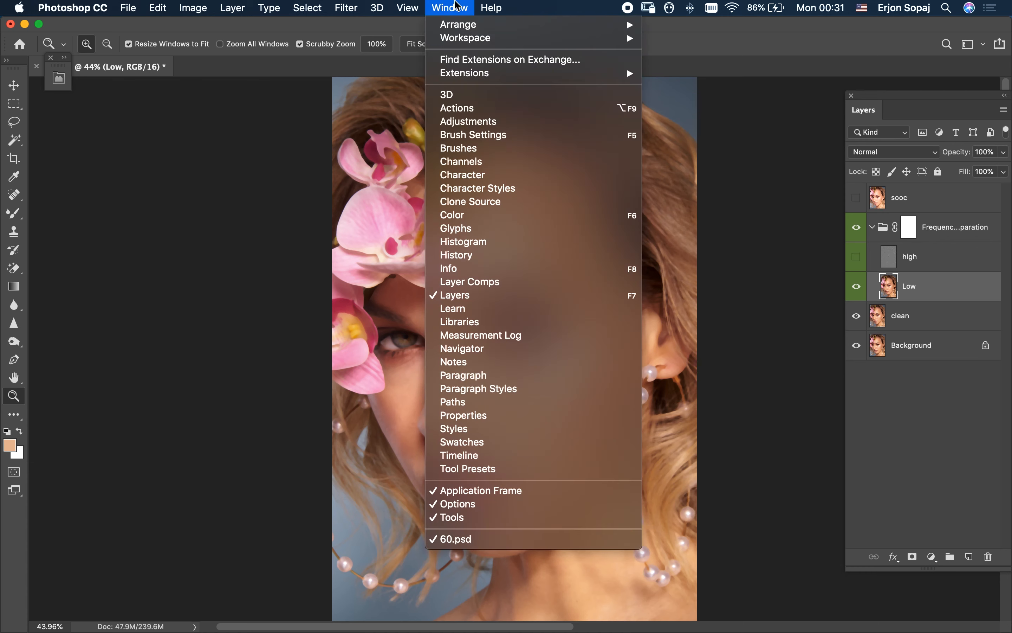
click(490, 107)
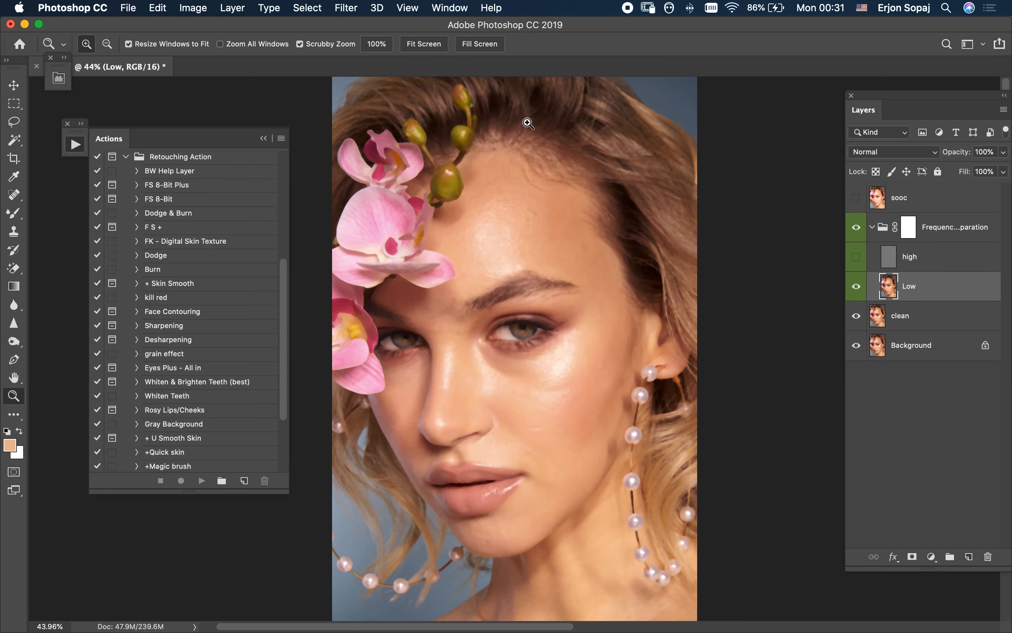
click(922, 237)
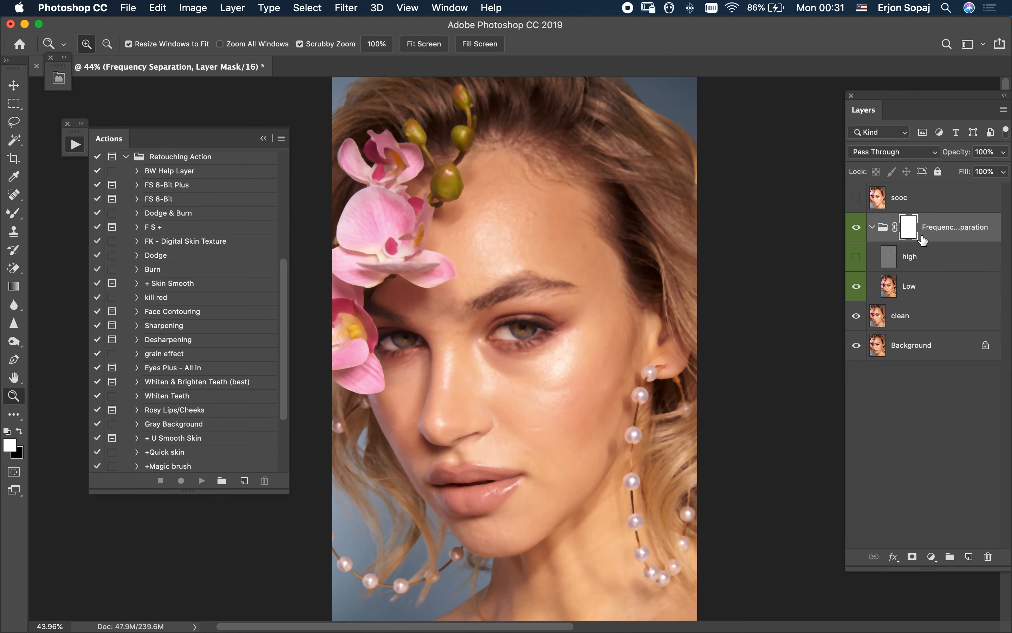
click(169, 173)
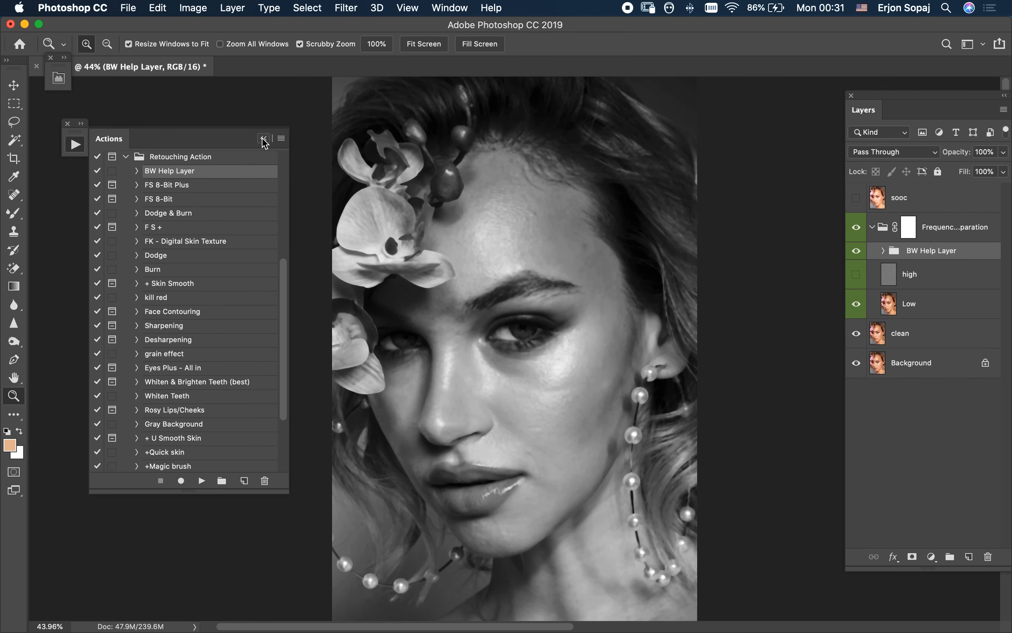
click(264, 139)
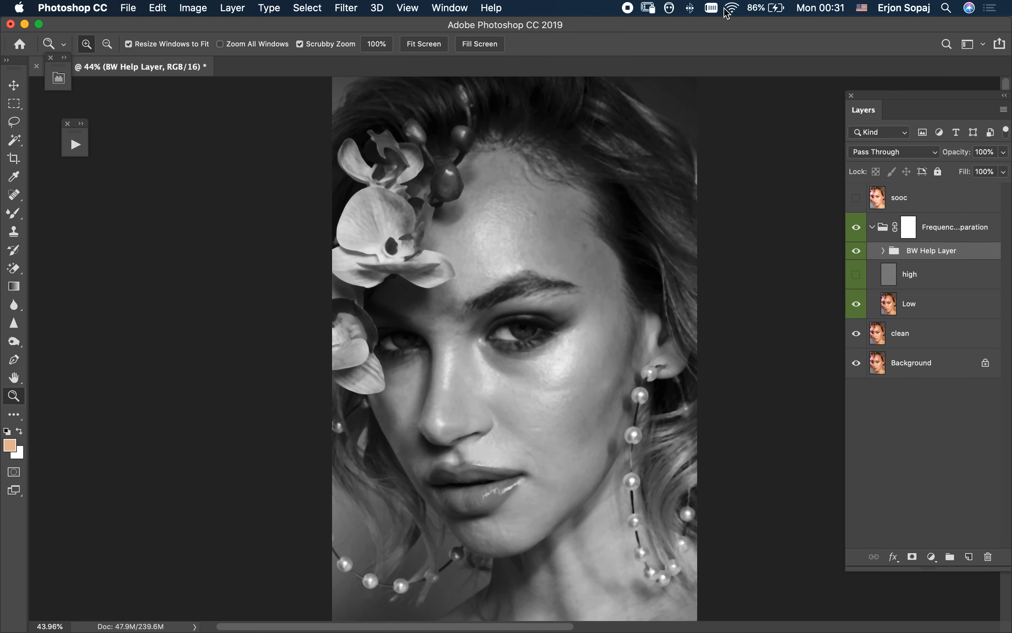
- Move the BW Help Layer group above the Frequency Separation group and hide it
click(918, 254)
key(super+bracketright)
click(856, 221)
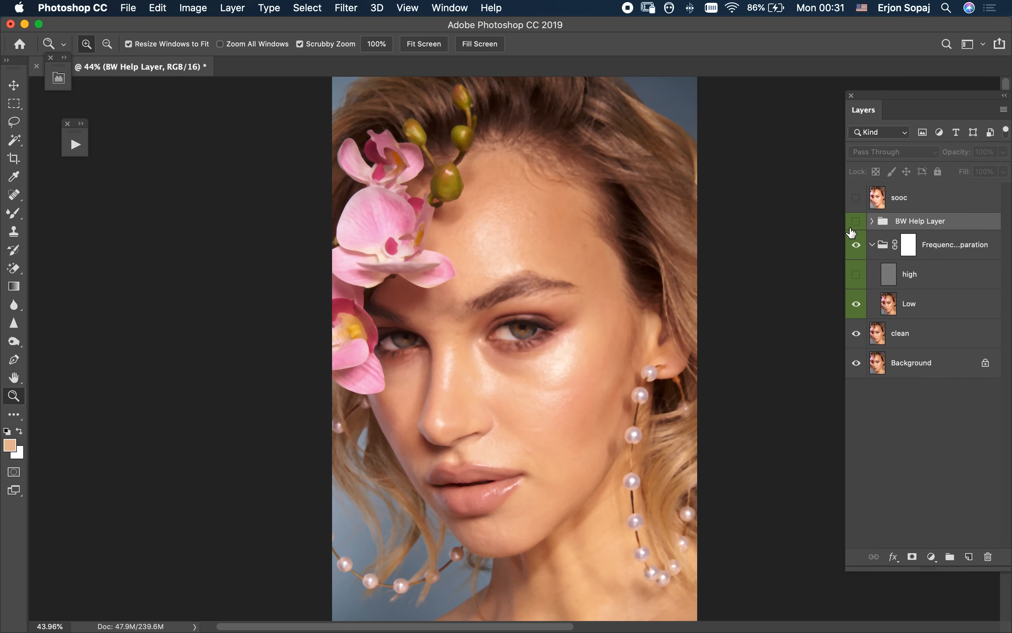
- Duplicate the Low layer and clip the copy to the original, with the Mixer Brush ready
click(887, 313)
key(b)
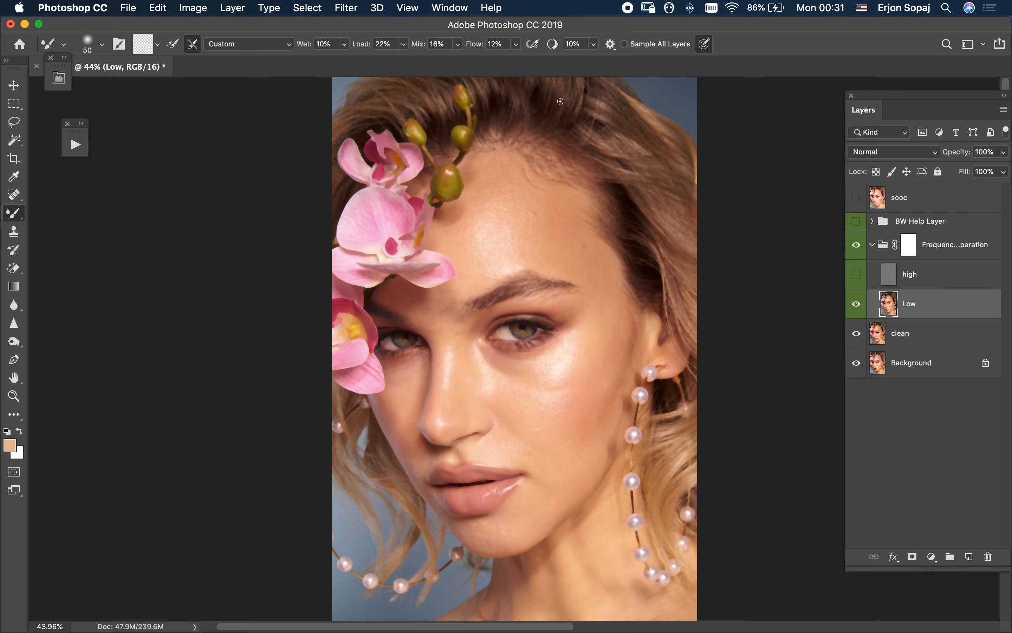
key(super+j)
key(super+alt+g)
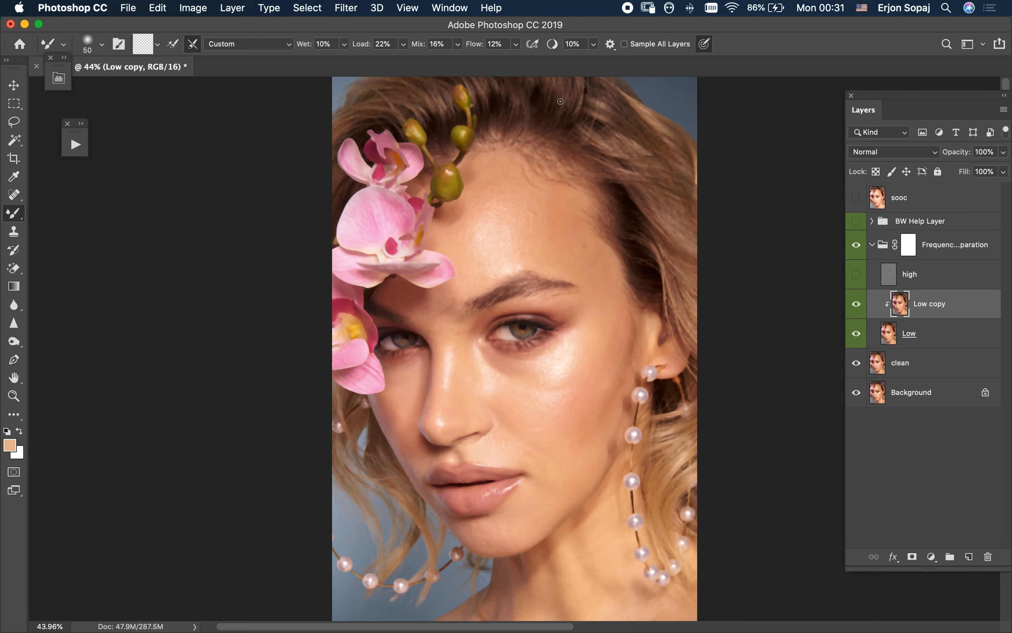
- Examine the forehead, hairline and brow area up close for uneven tones on the Low copy layer
key(z)
drag(554, 225, 556, 262)
key(b)
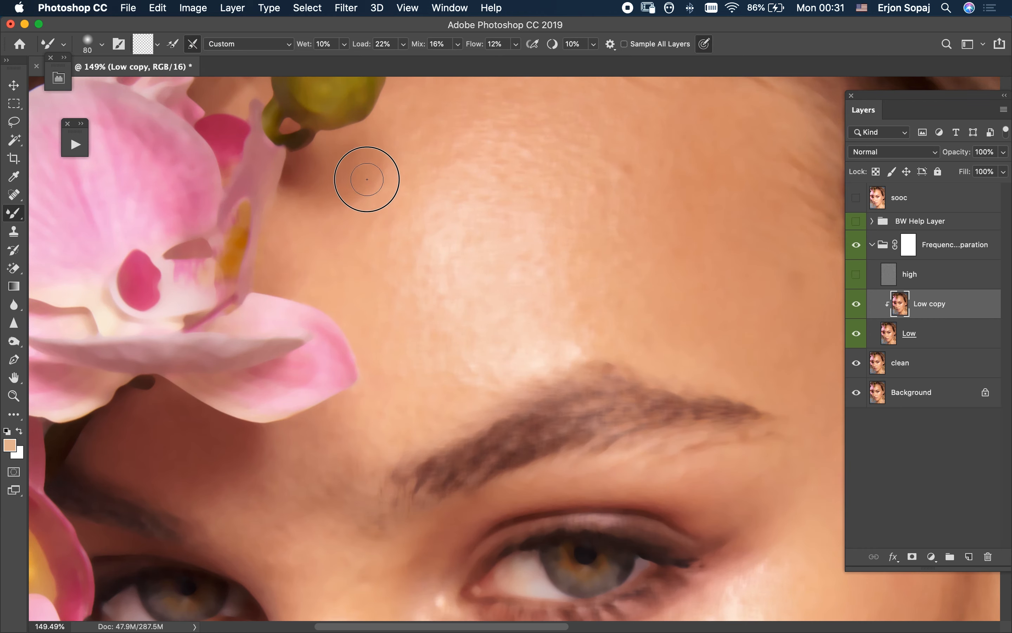
scroll(446, 139, up, 5)
scroll(446, 138, right, 5)
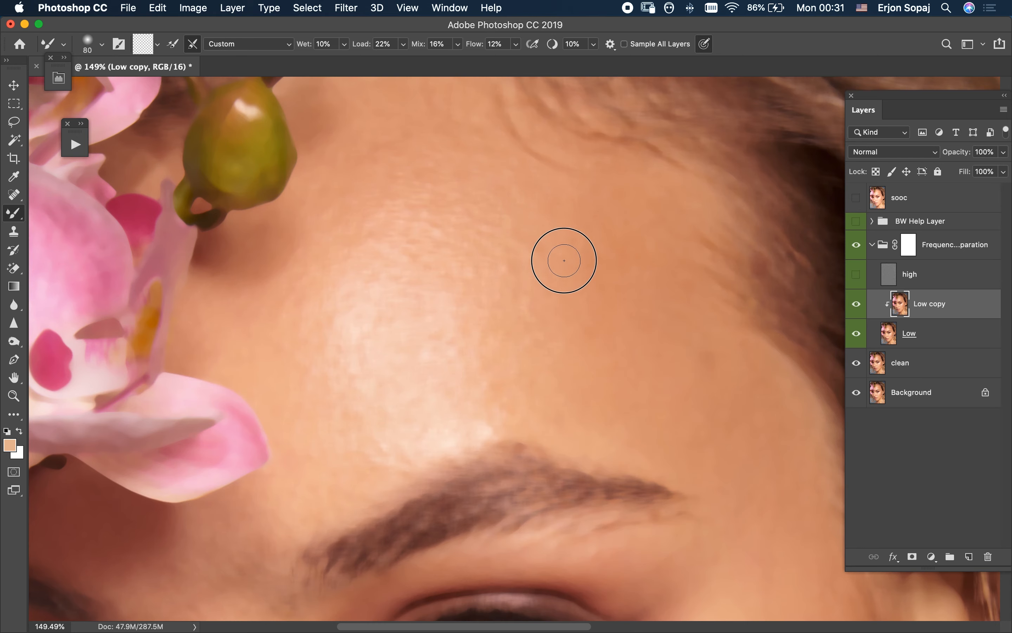
scroll(524, 234, down, 5)
scroll(524, 235, right, 3)
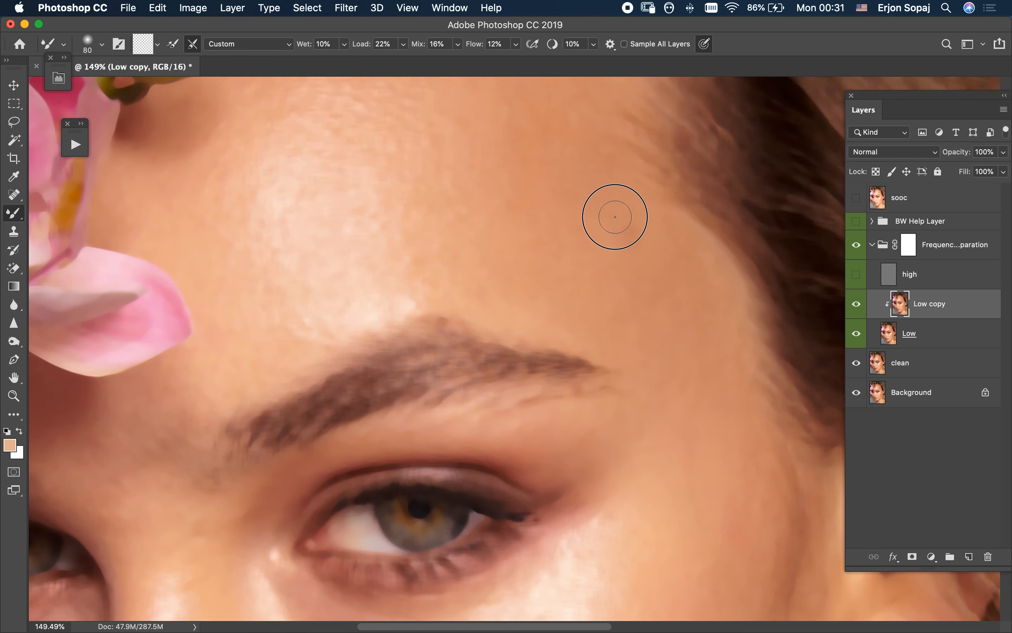
scroll(647, 260, up, 5)
scroll(646, 260, right, 3)
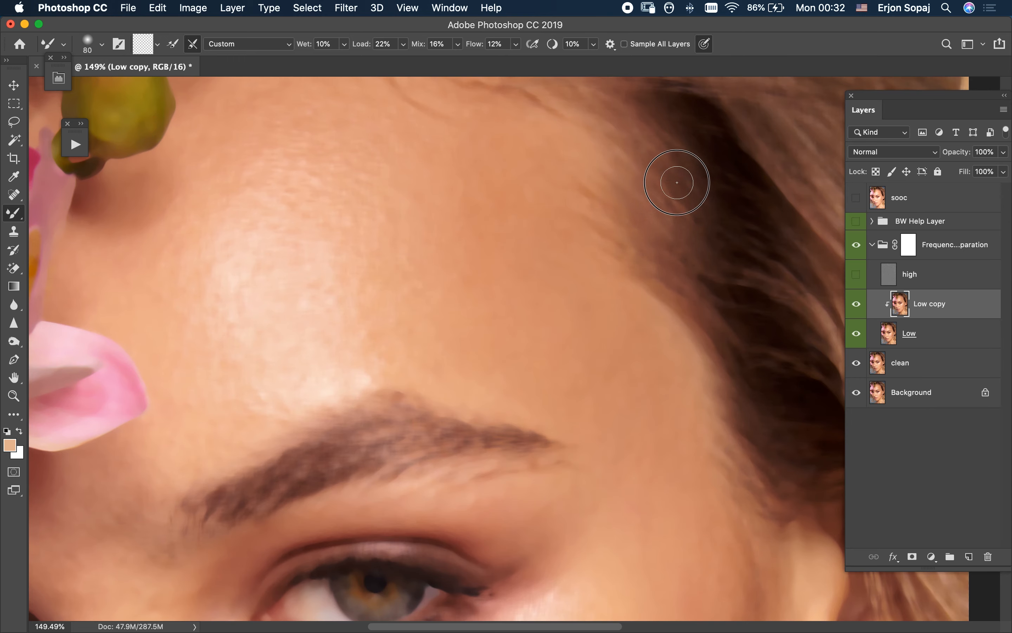
scroll(596, 273, up, 5)
scroll(597, 273, left, 5)
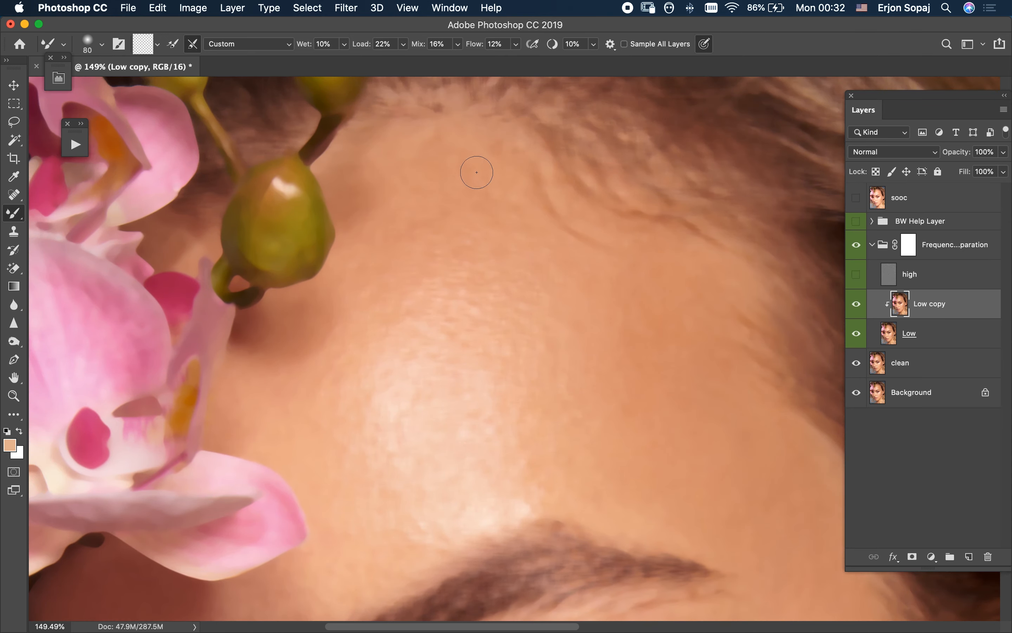
scroll(501, 233, down, 5)
scroll(502, 233, left, 3)
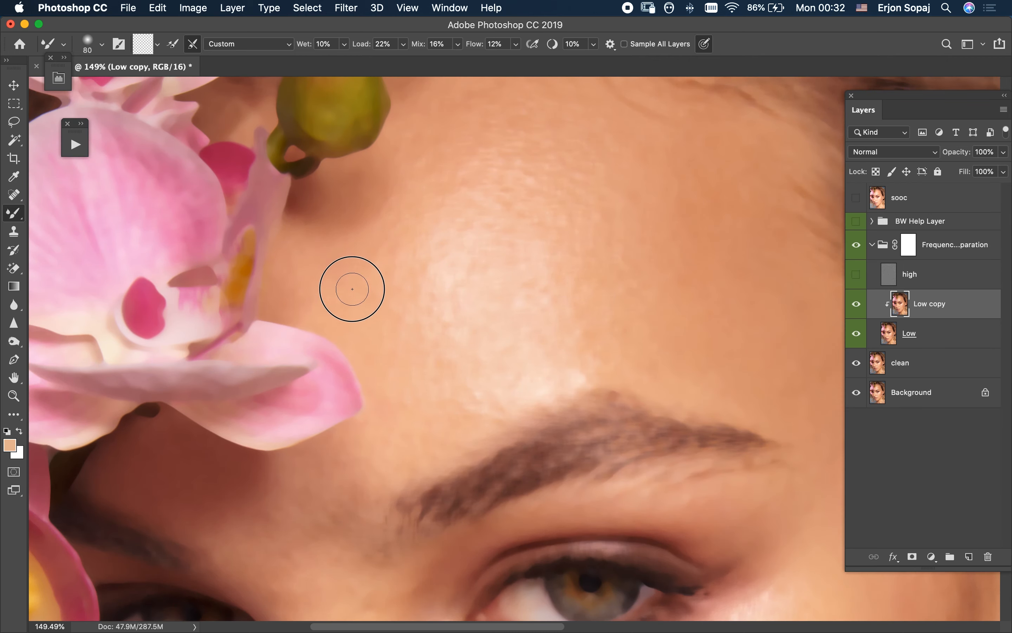
scroll(376, 289, down, 8)
scroll(376, 289, left, 2)
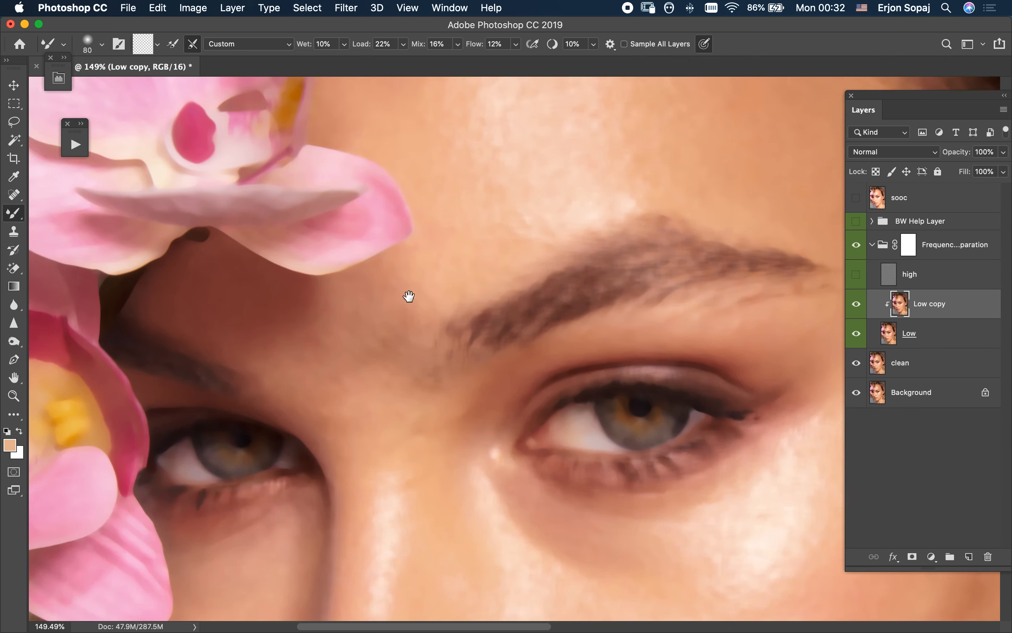
- Blend the skin between the eyebrows on the Low copy layer with the Mixer Brush at size 80
drag(358, 307, 322, 314)
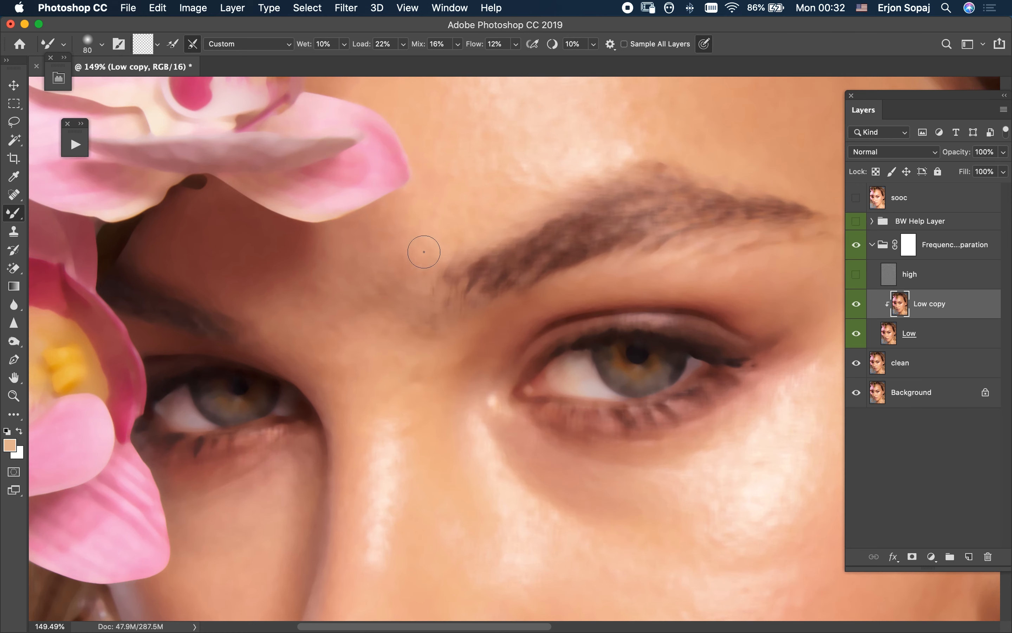
key(shift+b)
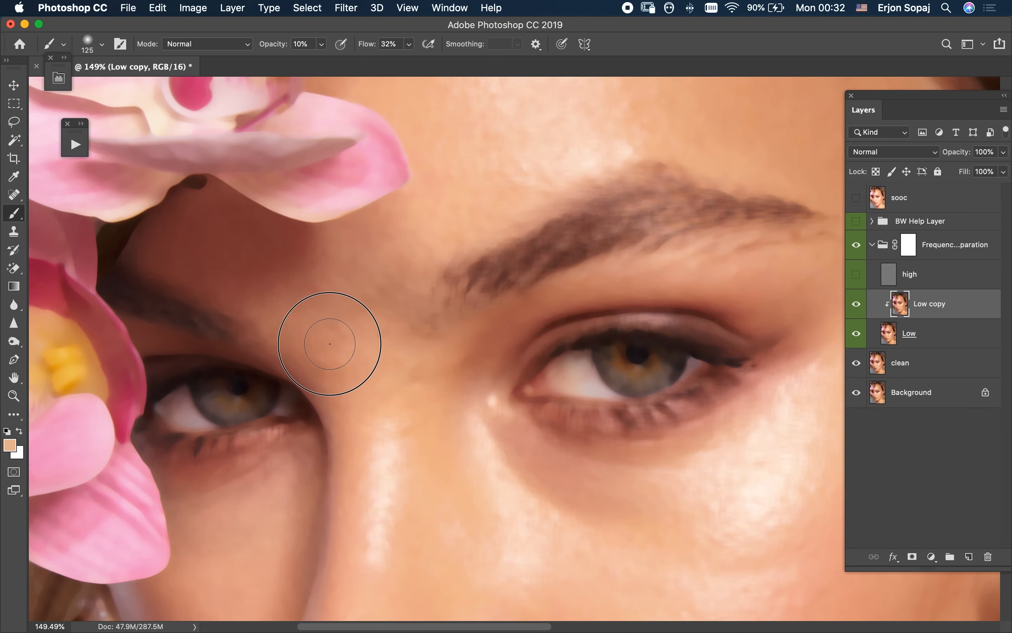
key(shift+b)
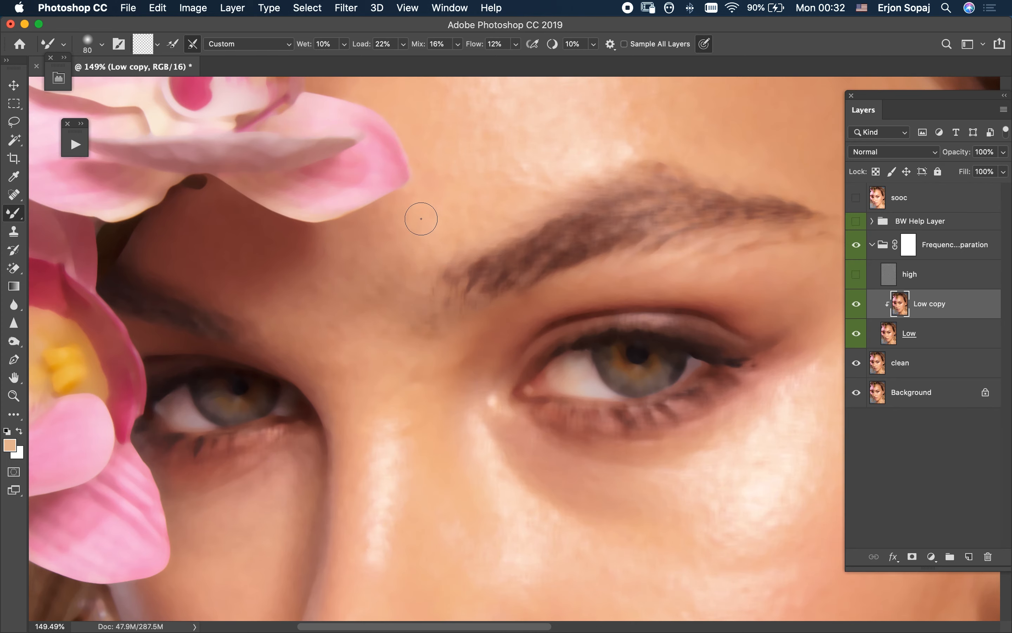
drag(370, 322, 420, 220)
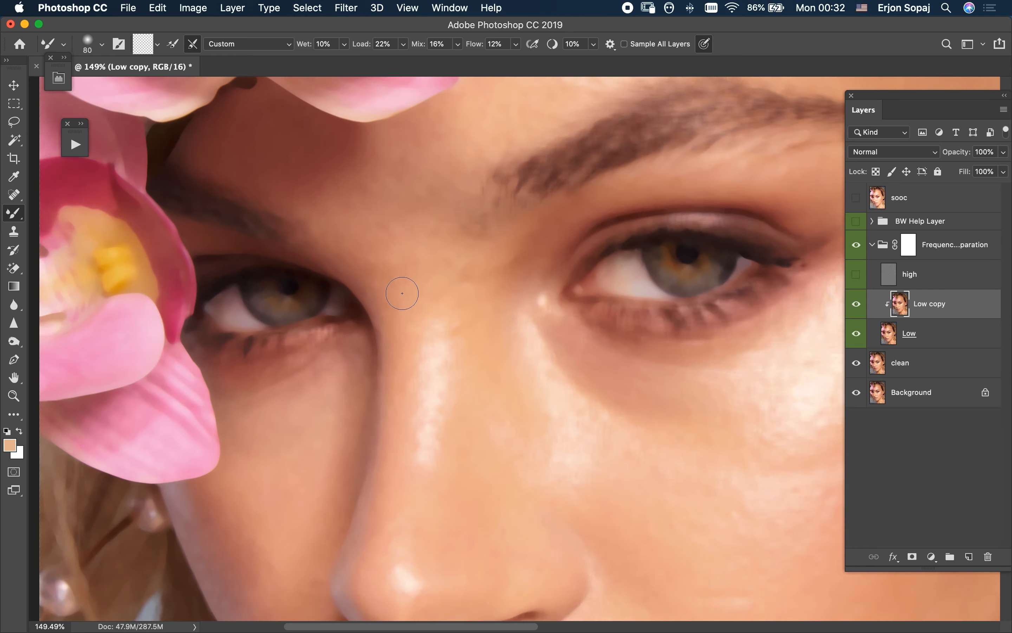
- Enlarge the Mixer Brush to 125 and smooth the tones between the brows and along the nose bridge
key(bracketright)
mouse_move(388, 279)
mouse_down()
mouse_move(399, 291)
mouse_move(401, 198)
mouse_up()
drag(473, 100, 457, 186)
drag(364, 277, 473, 166)
drag(387, 334, 418, 434)
drag(455, 387, 451, 239)
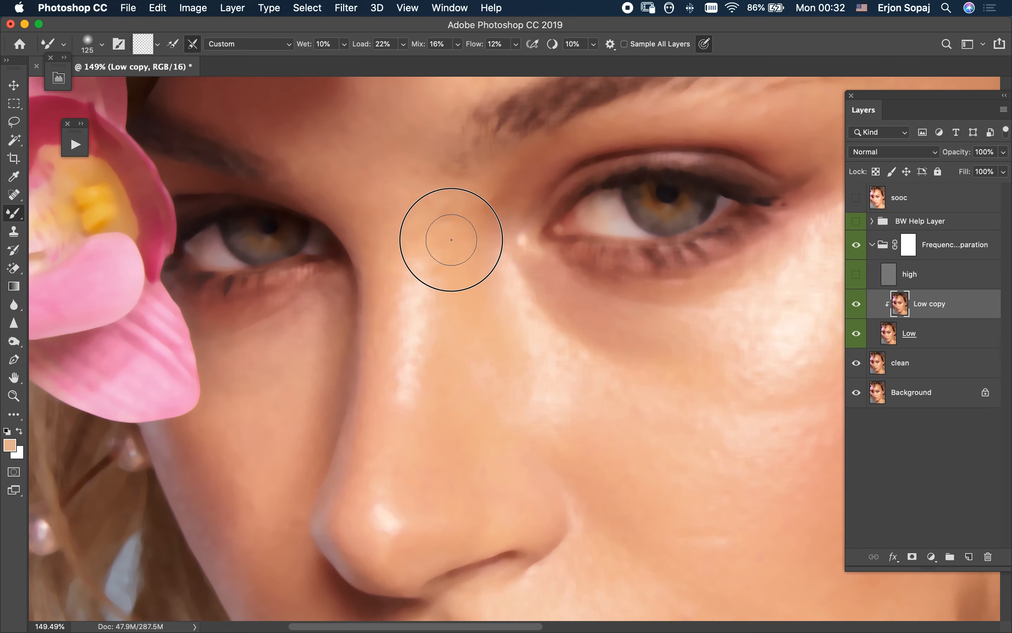
mouse_move(467, 301)
mouse_down()
mouse_move(472, 322)
mouse_move(471, 280)
mouse_up()
mouse_move(436, 220)
mouse_down()
mouse_move(437, 241)
mouse_move(468, 249)
mouse_up()
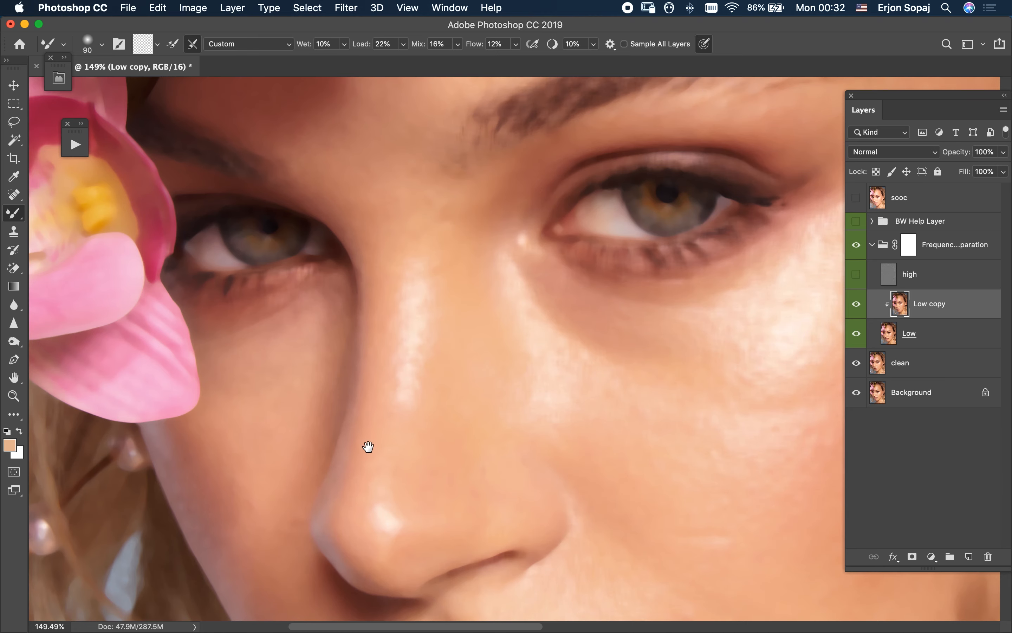
- Blend the nose highlight and the skin up to the brows with the Mixer Brush at size 90
drag(366, 436, 385, 353)
key(bracketright)
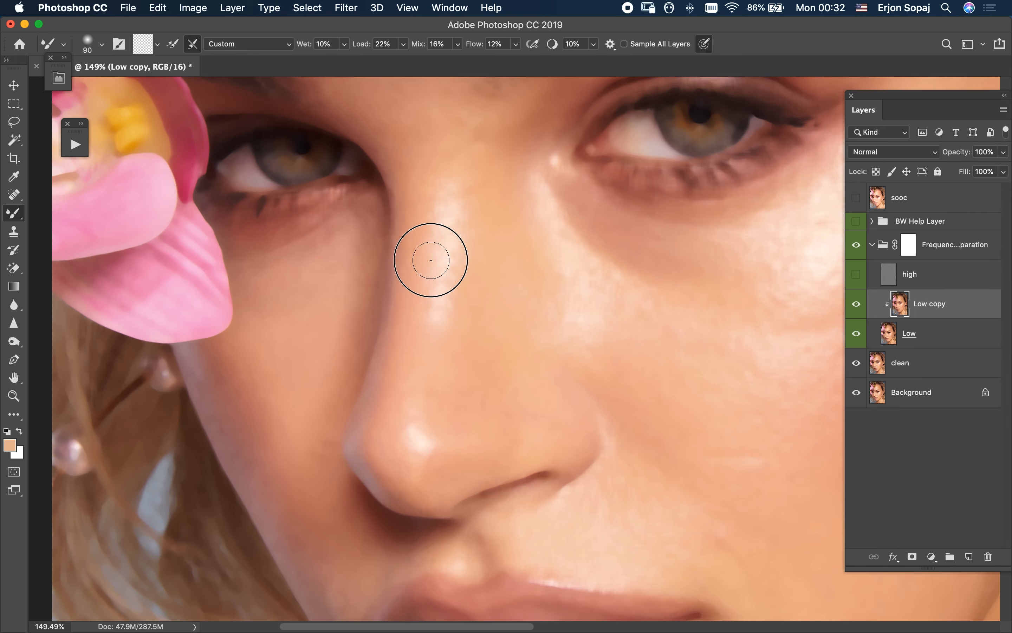
drag(481, 162, 444, 274)
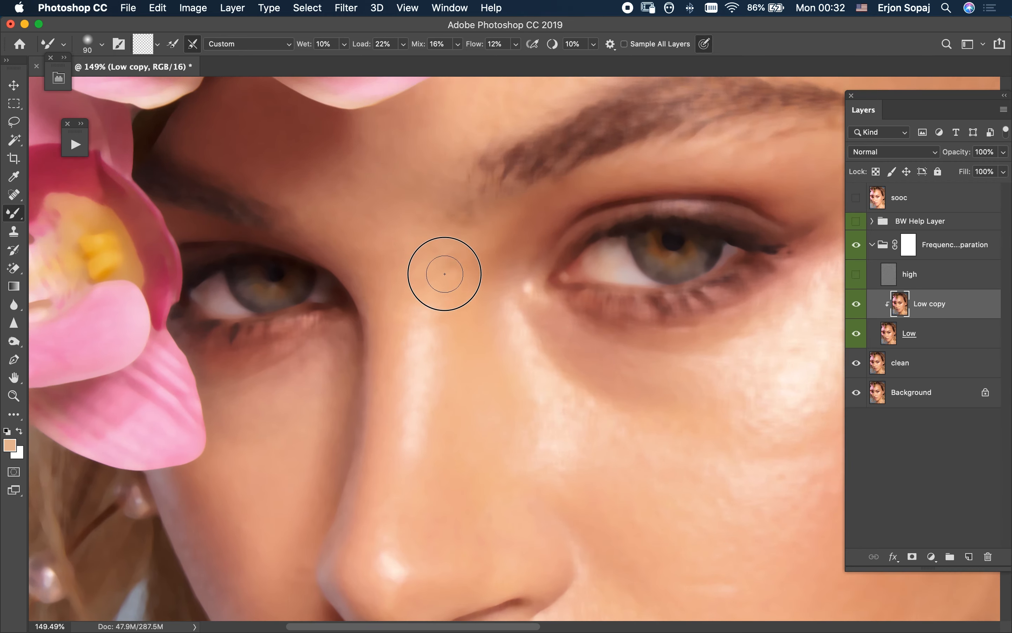
drag(397, 188, 412, 278)
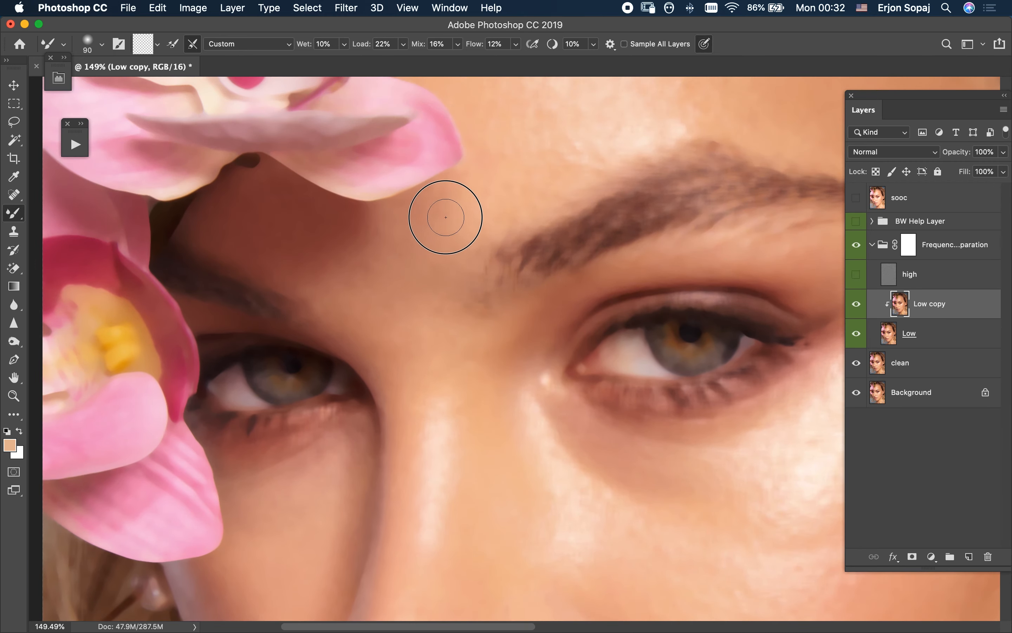
- Paint softly over the skin between the eyebrows with the regular Brush at size 125, 10% opacity and 32% flow
key(shift+b)
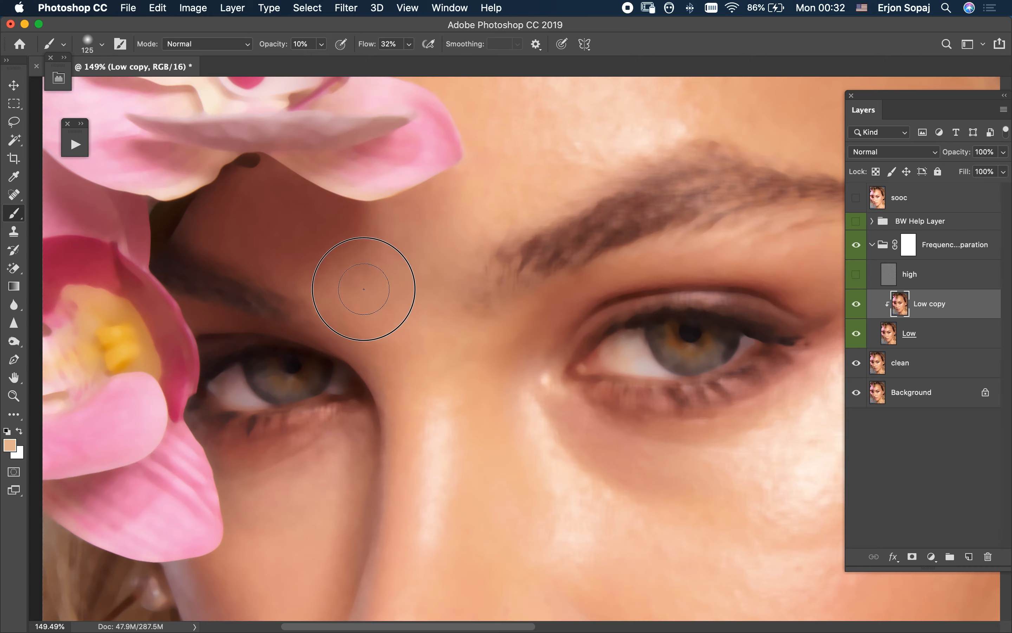
mouse_move(446, 192)
mouse_down()
mouse_move(436, 301)
mouse_move(463, 277)
mouse_move(466, 234)
mouse_up()
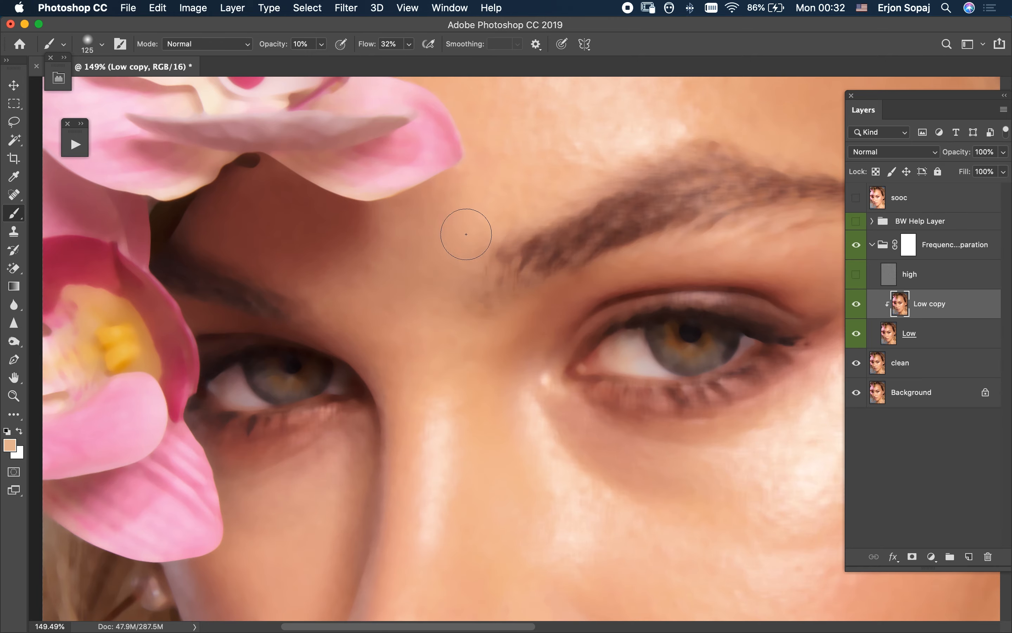
drag(480, 351, 426, 214)
- Return to the Mixer Brush and blend the skin around the nose bridge, under the eye and on the cheek
key(shift+b)
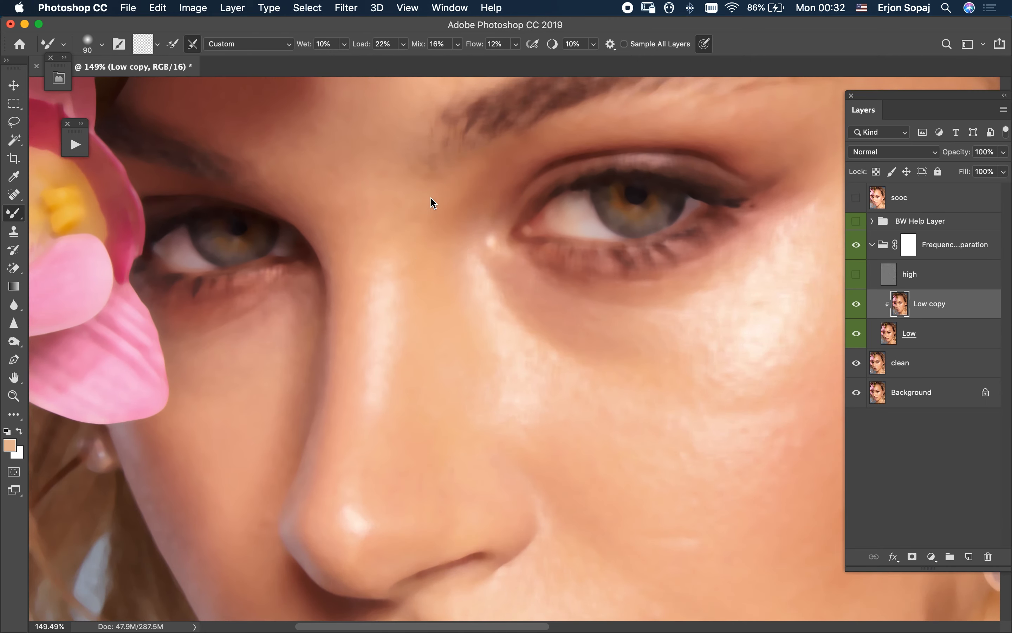
drag(532, 132, 475, 241)
mouse_move(422, 280)
mouse_down()
mouse_move(395, 308)
mouse_move(390, 280)
mouse_up()
drag(621, 207, 512, 267)
mouse_move(602, 290)
mouse_down()
mouse_move(615, 327)
mouse_move(630, 269)
mouse_move(633, 328)
mouse_move(651, 335)
mouse_move(637, 364)
mouse_move(575, 421)
mouse_move(561, 370)
mouse_move(584, 390)
mouse_move(565, 390)
mouse_move(587, 407)
mouse_move(551, 328)
mouse_move(567, 322)
mouse_move(549, 379)
mouse_up()
- Enlarge the Mixer Brush to 175 and smooth the tonal transitions across the cheek, mouth corner and jaw area
key(])
key(])
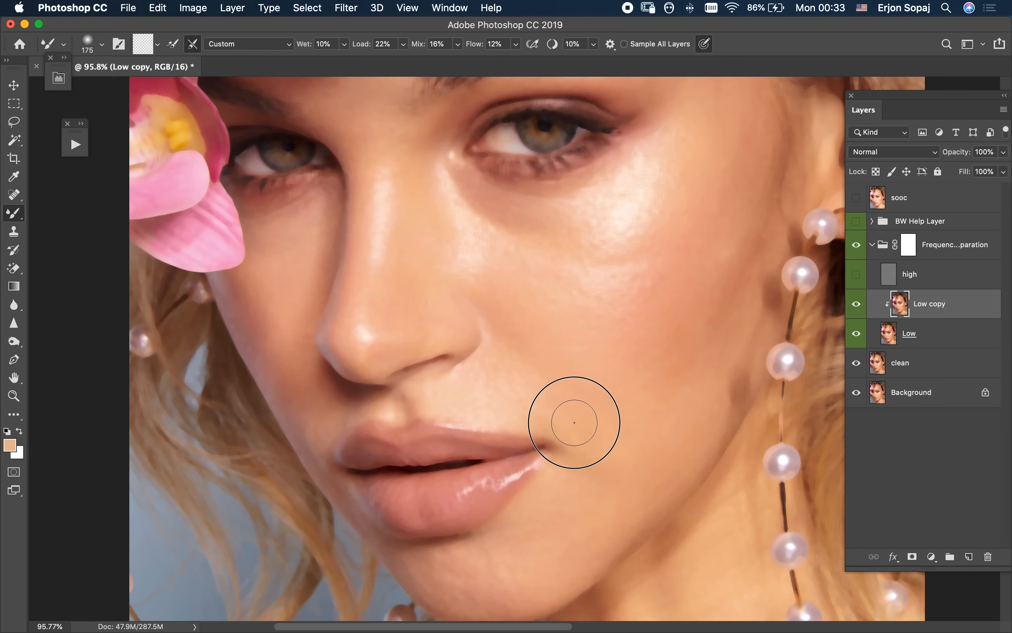
scroll(585, 429, down, 5)
mouse_move(519, 470)
mouse_down()
mouse_move(505, 450)
mouse_move(538, 467)
mouse_move(468, 461)
mouse_up()
mouse_move(565, 429)
mouse_down()
mouse_move(581, 378)
mouse_move(565, 388)
mouse_move(609, 399)
mouse_move(588, 371)
mouse_move(600, 310)
mouse_move(635, 372)
mouse_up()
mouse_move(657, 276)
mouse_down()
mouse_move(592, 355)
mouse_move(622, 316)
mouse_move(617, 324)
mouse_up()
drag(657, 178, 640, 253)
drag(633, 297, 629, 248)
drag(543, 327, 587, 262)
mouse_move(499, 328)
mouse_down()
mouse_move(564, 257)
mouse_move(567, 267)
mouse_up()
drag(619, 212, 587, 302)
drag(628, 288, 630, 208)
drag(602, 420, 632, 366)
mouse_move(609, 164)
mouse_down()
mouse_move(623, 276)
mouse_move(635, 256)
mouse_move(611, 230)
mouse_up()
drag(603, 257, 667, 343)
- Blend the highlight and surrounding tones of the forehead with the Mixer Brush at size 175
mouse_move(623, 213)
mouse_down()
mouse_move(595, 192)
mouse_move(546, 210)
mouse_move(526, 232)
mouse_move(477, 238)
mouse_move(509, 291)
mouse_move(473, 299)
mouse_up()
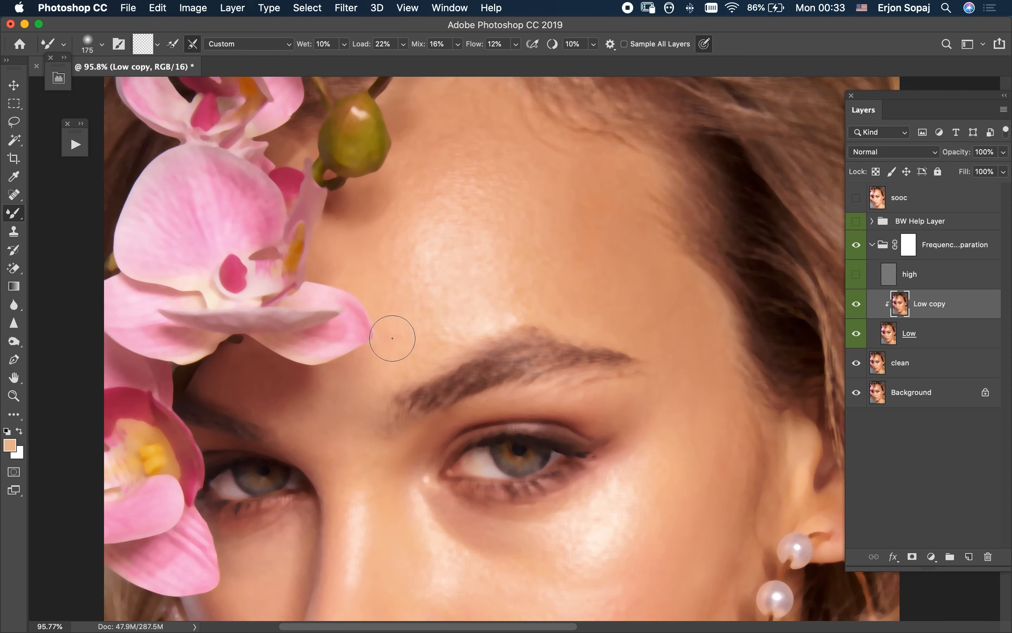
mouse_move(432, 143)
mouse_down()
mouse_move(438, 170)
mouse_move(496, 163)
mouse_move(524, 144)
mouse_move(484, 114)
mouse_move(510, 131)
mouse_move(543, 194)
mouse_move(559, 215)
mouse_up()
key(space)
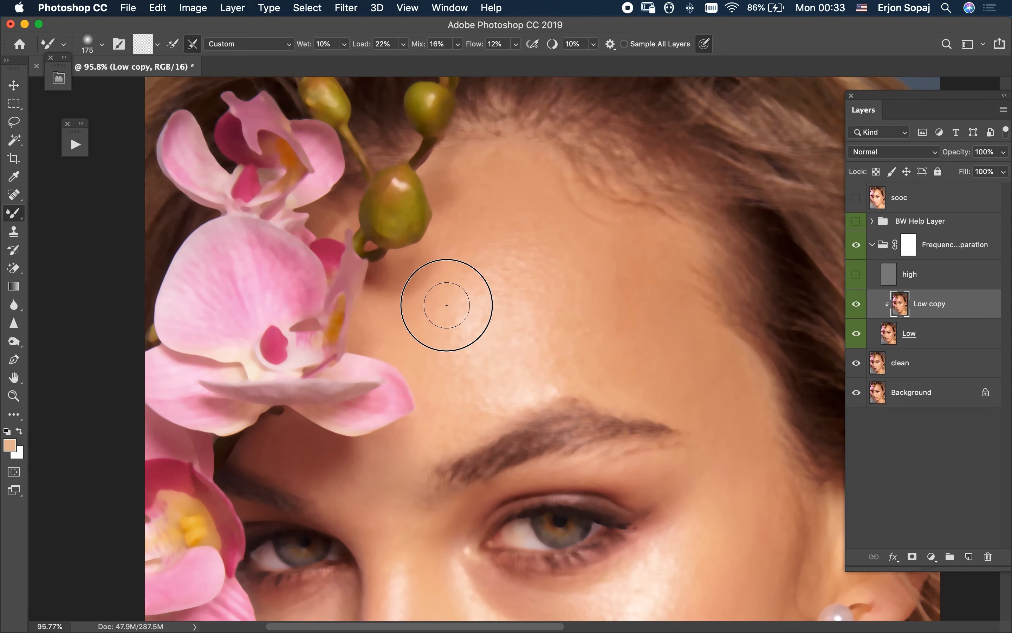
- Reduce the Mixer Brush to size 100 and blend the skin around the nose bridge and the shaded cheek
scroll(445, 323, down, 5)
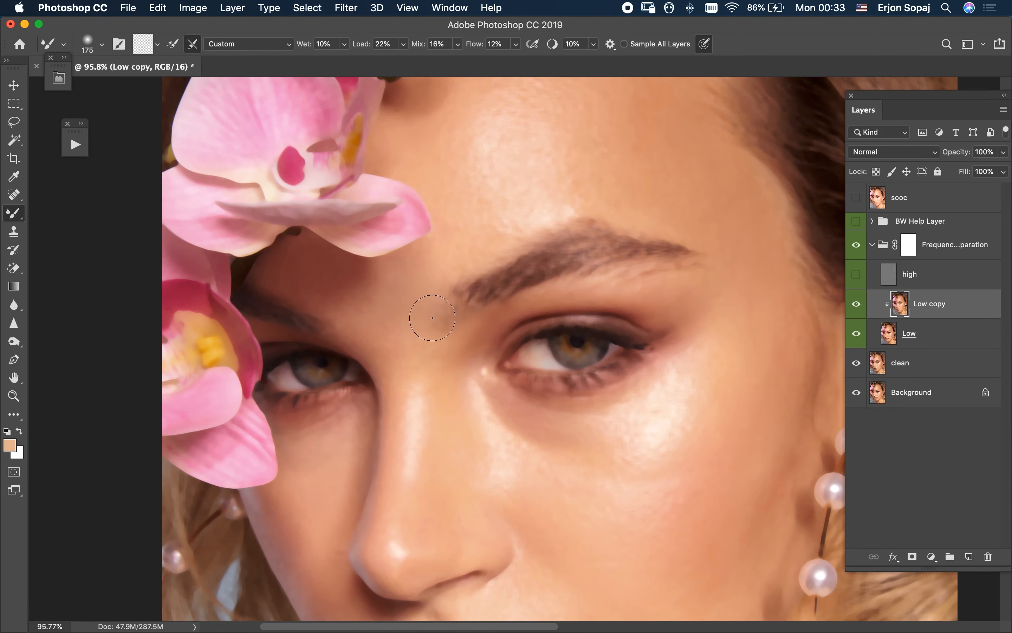
scroll(413, 380, down, 3)
key(bracketleft)
key(bracketleft)
key(bracketleft)
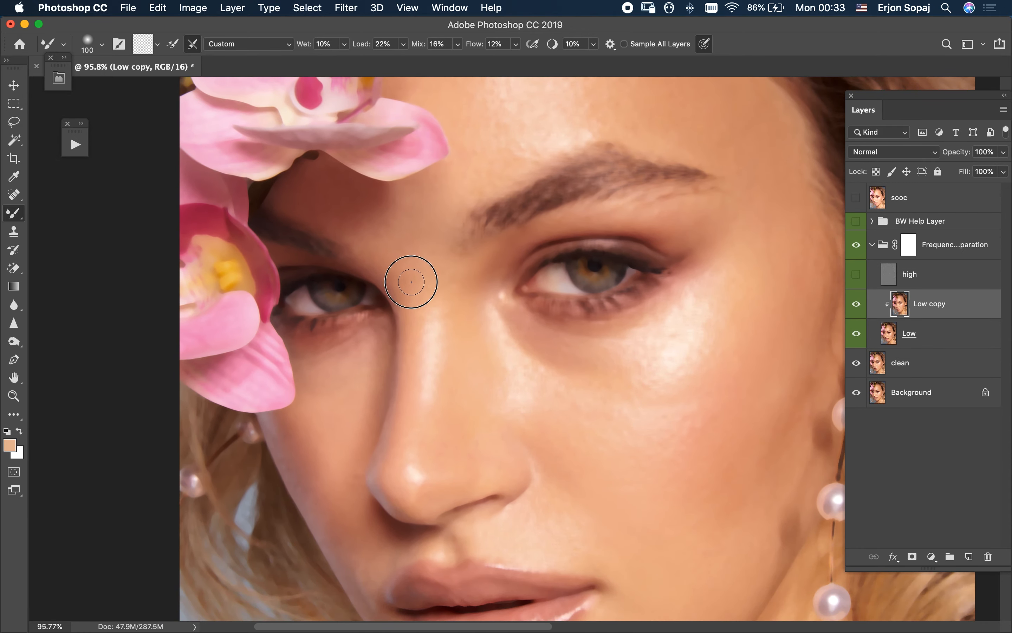
scroll(373, 366, down, 2)
scroll(372, 366, left, 2)
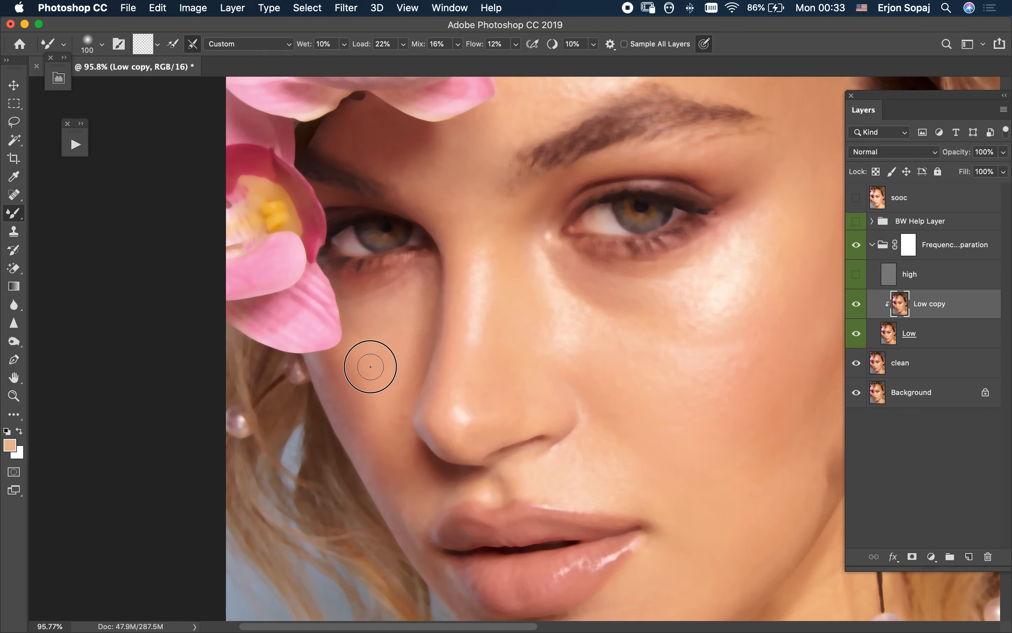
- Paint softly beside the nostril with the regular Brush at size 125, and blend the lit cheek with the Mixer Brush at size 150
key(b)
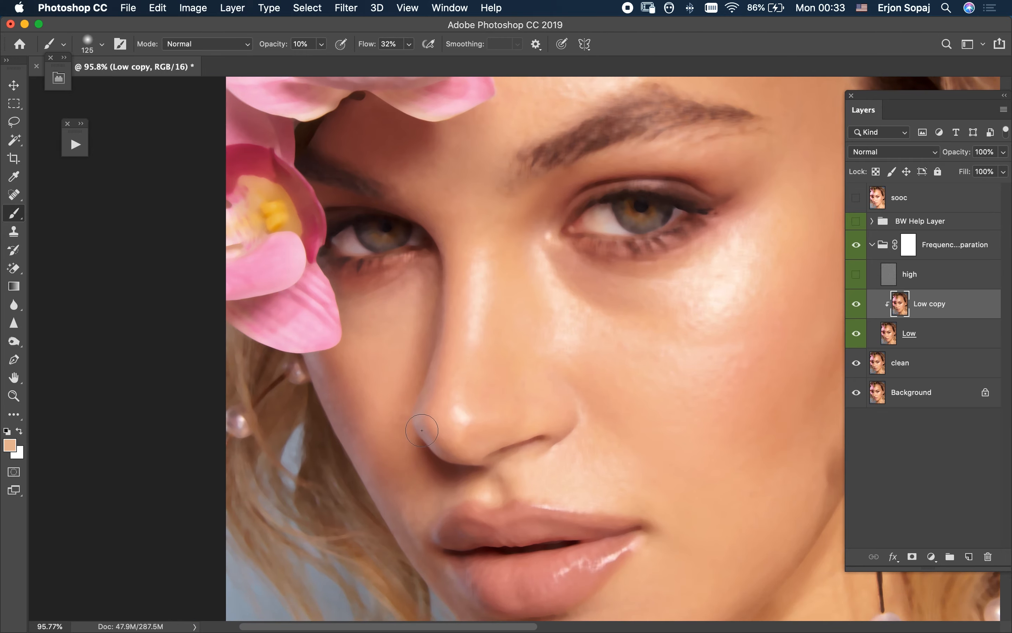
key(shift+b)
scroll(396, 440, down, 8)
scroll(396, 439, right, 3)
scroll(538, 399, up, 6)
scroll(538, 399, right, 3)
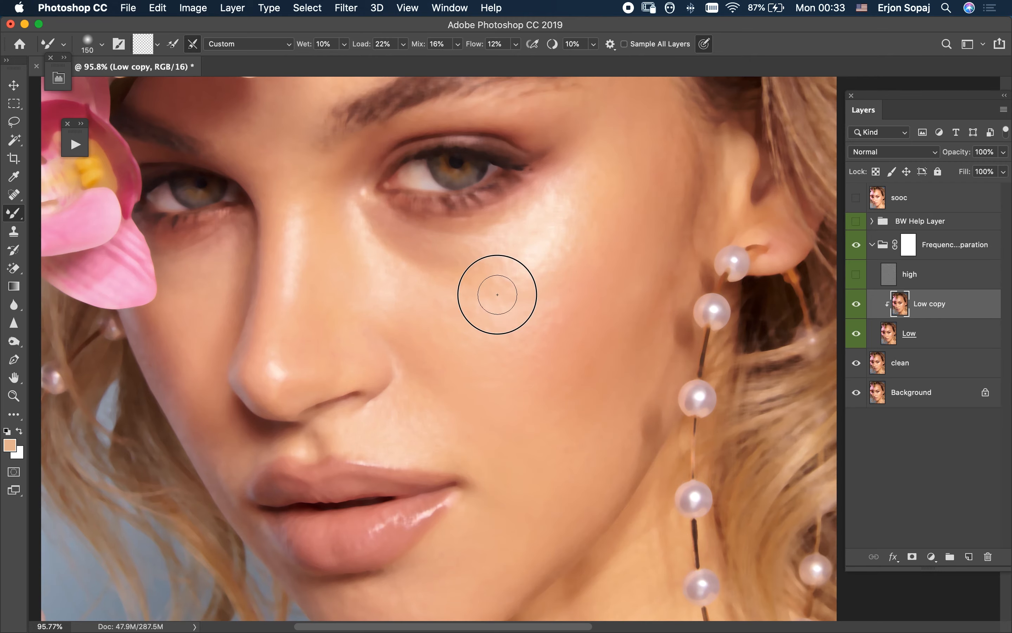
- Paint softly over the neck with the regular Brush at size 125, and blend it with the Mixer Brush at size 175
scroll(630, 373, down, 7)
scroll(630, 373, left, 1)
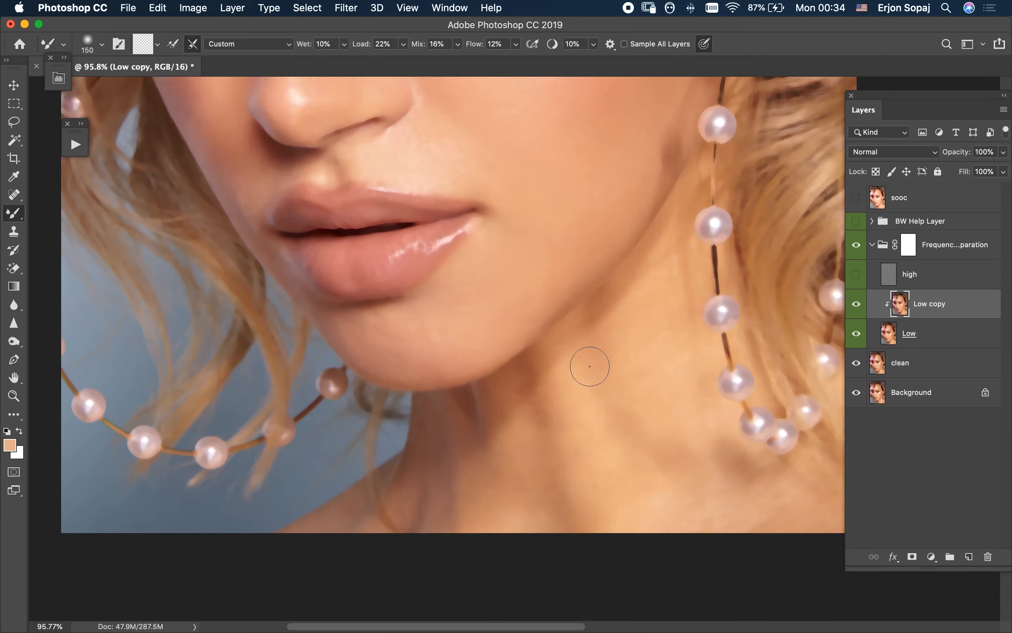
key(shift+b)
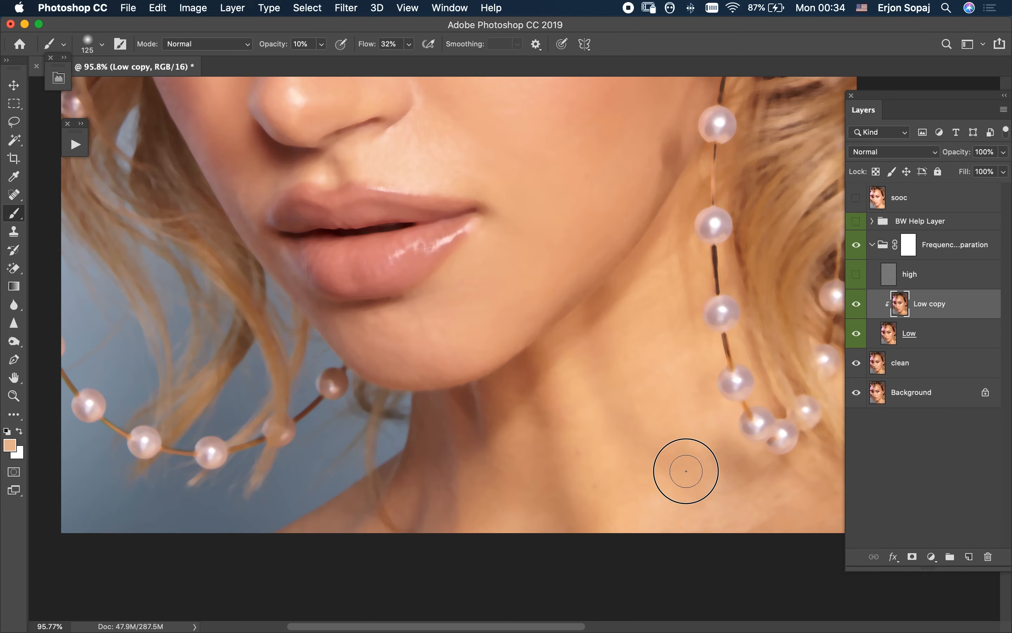
key(shift+b)
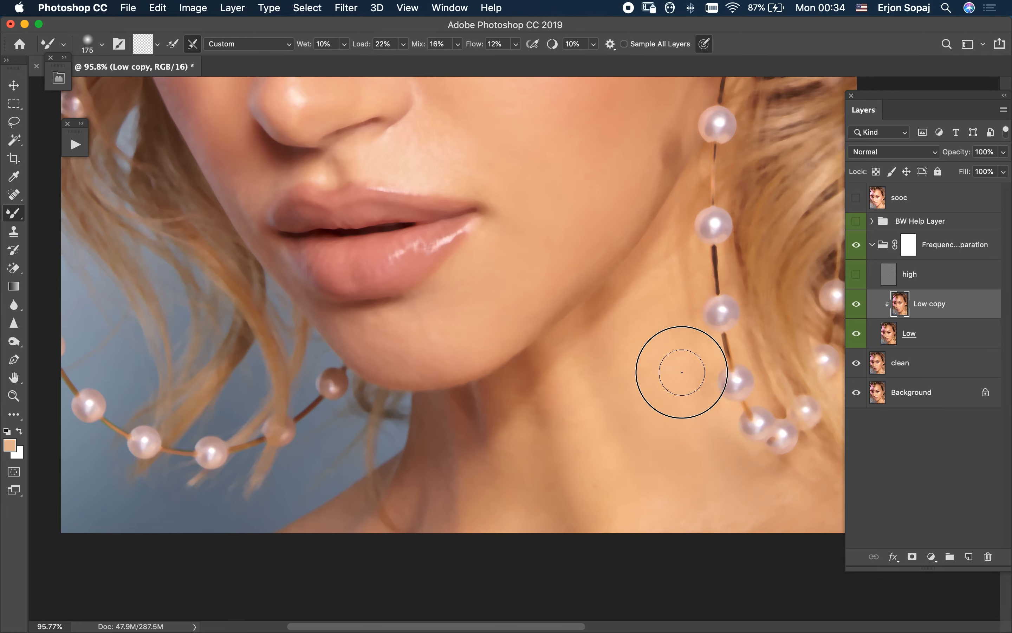
- Blend the cheekbone highlight and the skin toward the temple and ear with the Mixer Brush at size 175
scroll(550, 307, up, 7)
scroll(549, 307, left, 1)
key(bracketleft)
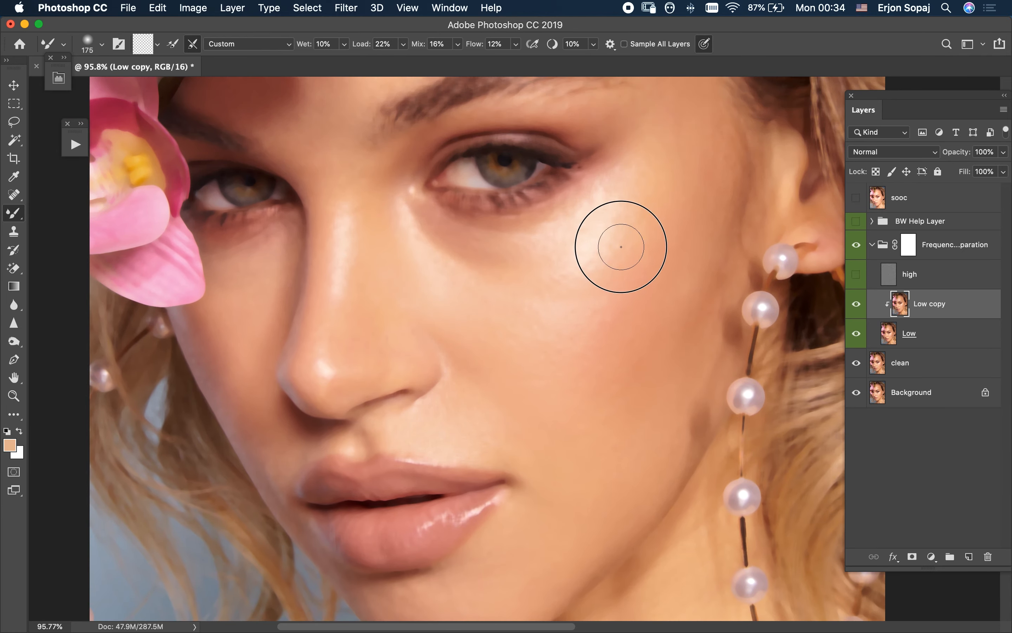
scroll(689, 317, up, 5)
drag(689, 396, 707, 301)
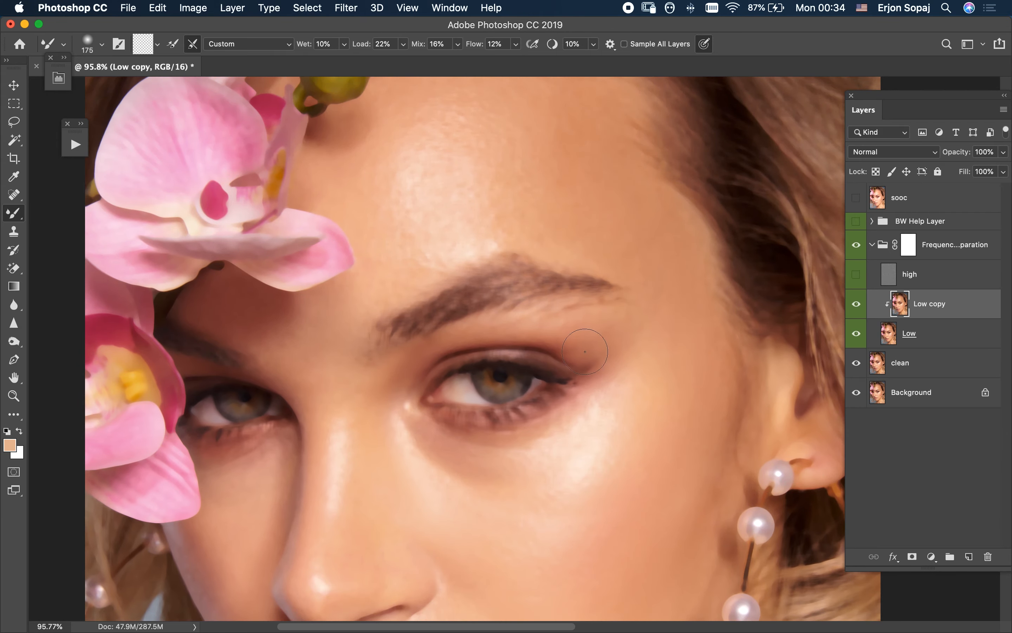
- Blend the tonal transitions on the upper forehead with the Mixer Brush
scroll(359, 331, up, 2)
key(bracketright)
key(bracketright)
drag(549, 193, 553, 240)
- Patch a small spot near the hairline, clear the selection and return to the Mixer Brush
key(j)
mouse_move(502, 130)
mouse_down()
mouse_move(504, 176)
mouse_move(506, 135)
mouse_up()
key(super+d)
key(b)
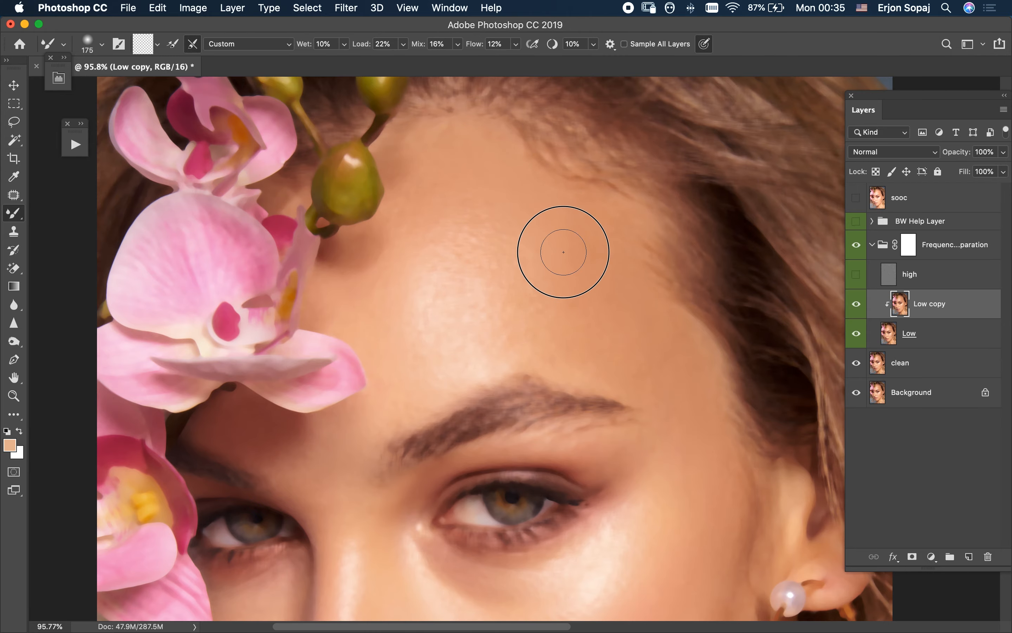
- Blend the shaded side of the nose, and smooth the skin below the lower lip with the Mixer Brush at size 100
scroll(598, 301, down, 6)
scroll(508, 417, down, 2)
scroll(508, 418, left, 2)
key(bracketleft)
key(bracketleft)
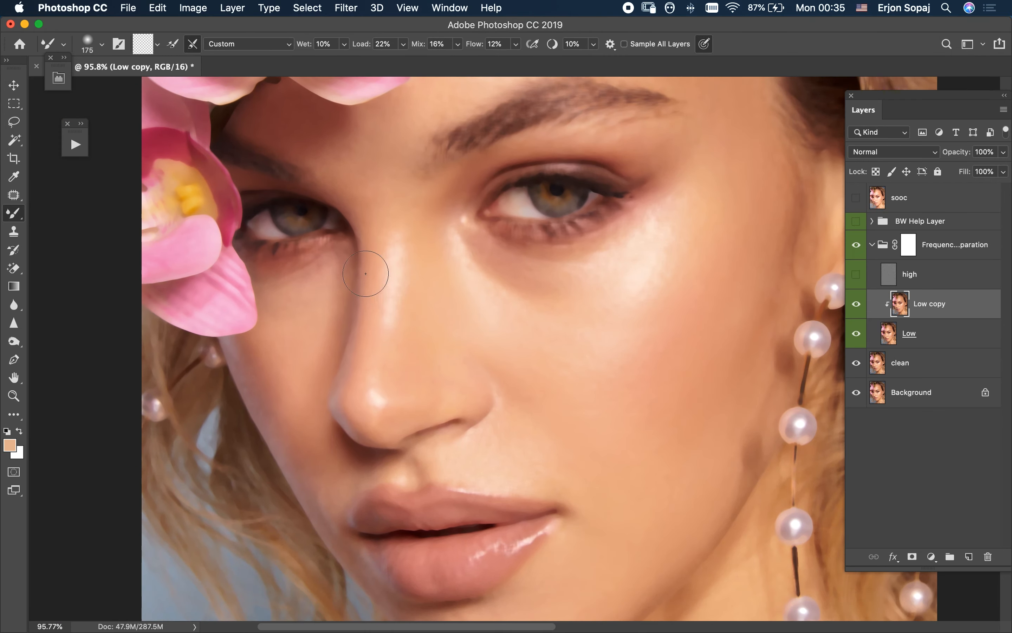
scroll(301, 430, down, 5)
scroll(302, 430, right, 2)
key(bracketleft)
scroll(341, 393, down, 1)
scroll(342, 392, right, 1)
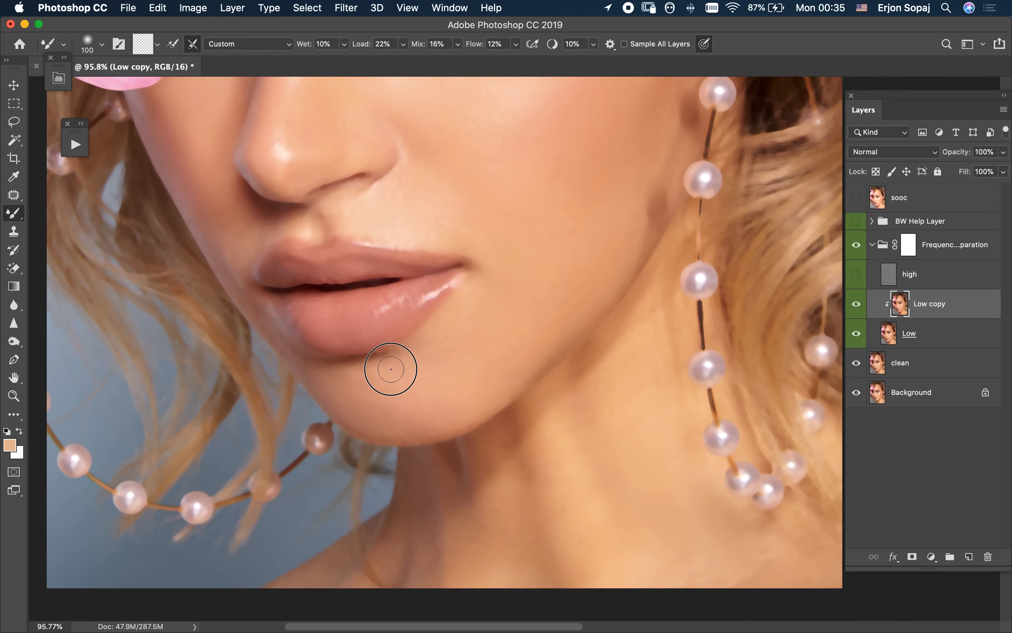
- Enlarge the Mixer Brush to 200 and blend the skin at the outer eye corner, on the forehead and on the outer cheek
scroll(418, 422, down, 2)
scroll(418, 423, right, 1)
scroll(544, 292, up, 7)
scroll(544, 293, right, 2)
key(bracketright)
key(bracketright)
key(bracketright)
key(bracketright)
scroll(488, 250, up, 2)
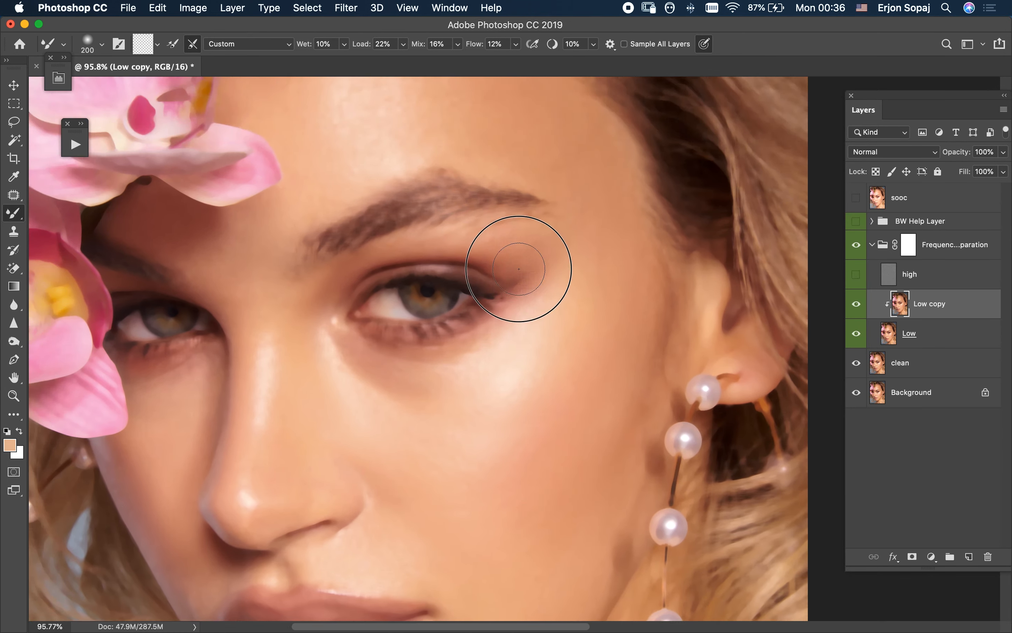
drag(350, 81, 404, 195)
drag(644, 403, 637, 338)
- Compare the whole portrait with and without the retouched layers, and show the high layer and the BW Help Layer group
key(super+0)
click(856, 312)
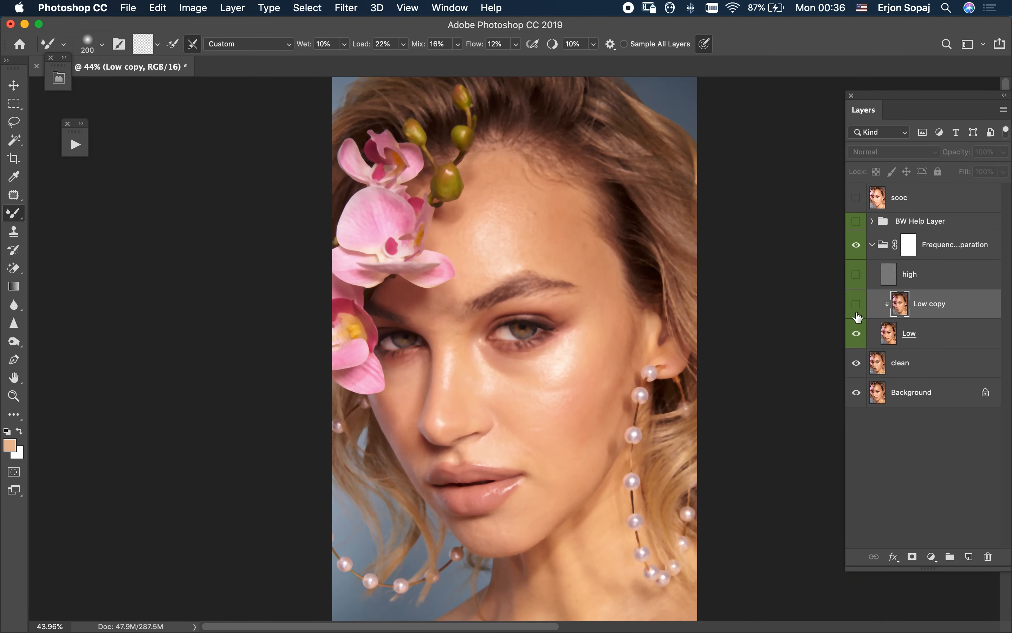
click(856, 304)
click(856, 274)
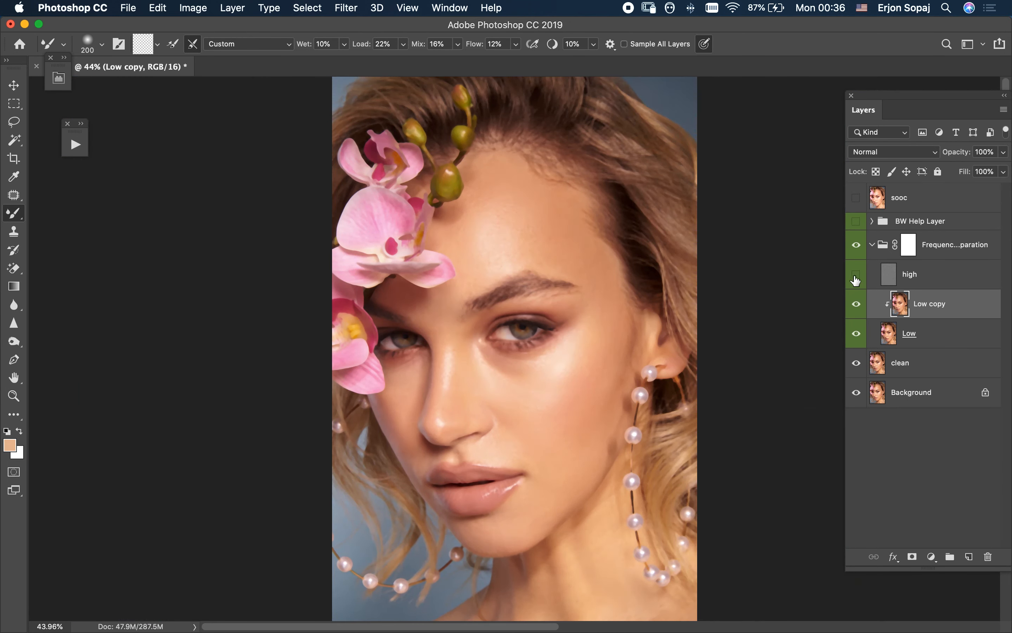
click(857, 245)
click(858, 245)
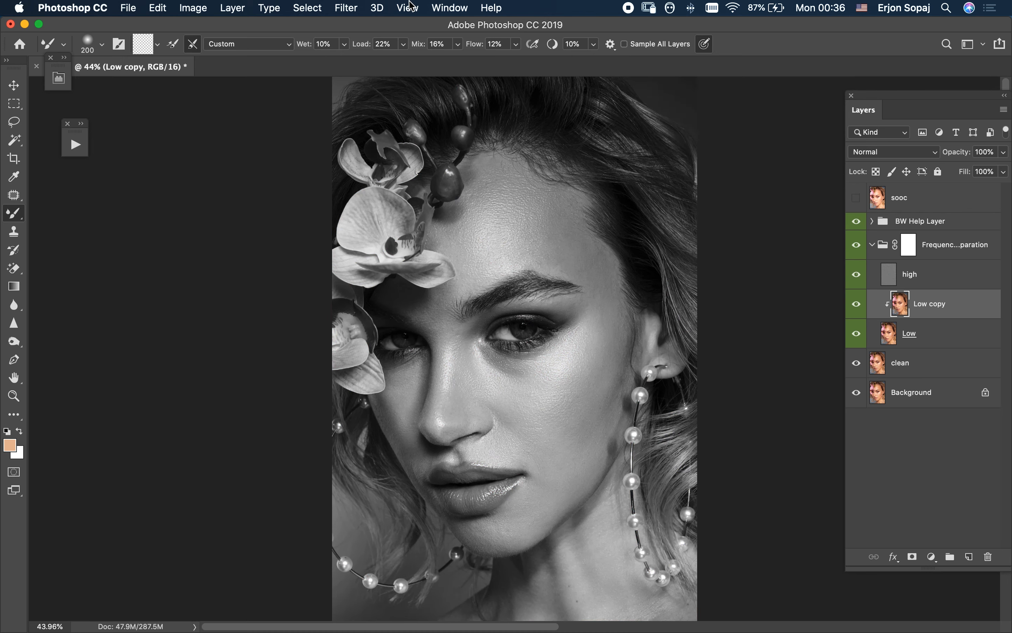
- Open a second window for 60.psd and arrange the two windows as 2-up Vertical
click(450, 7)
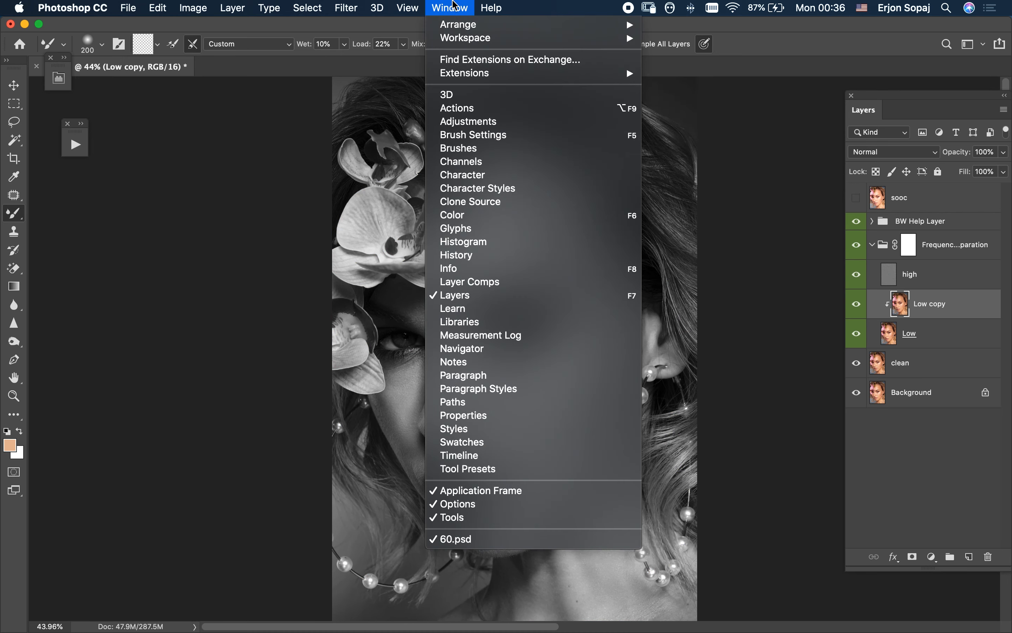
mouse_move(572, 30)
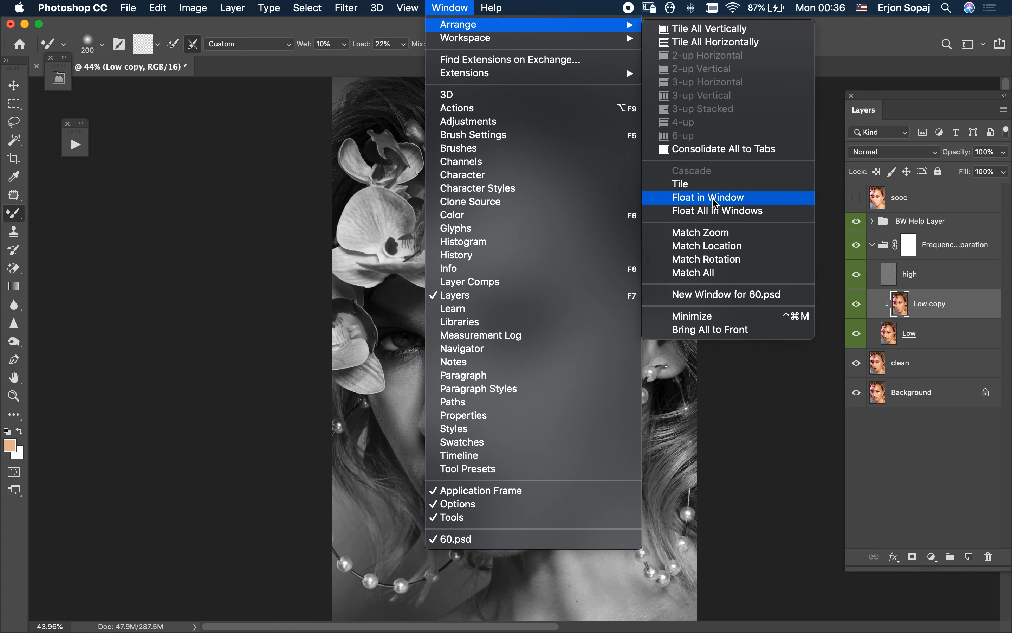
click(722, 296)
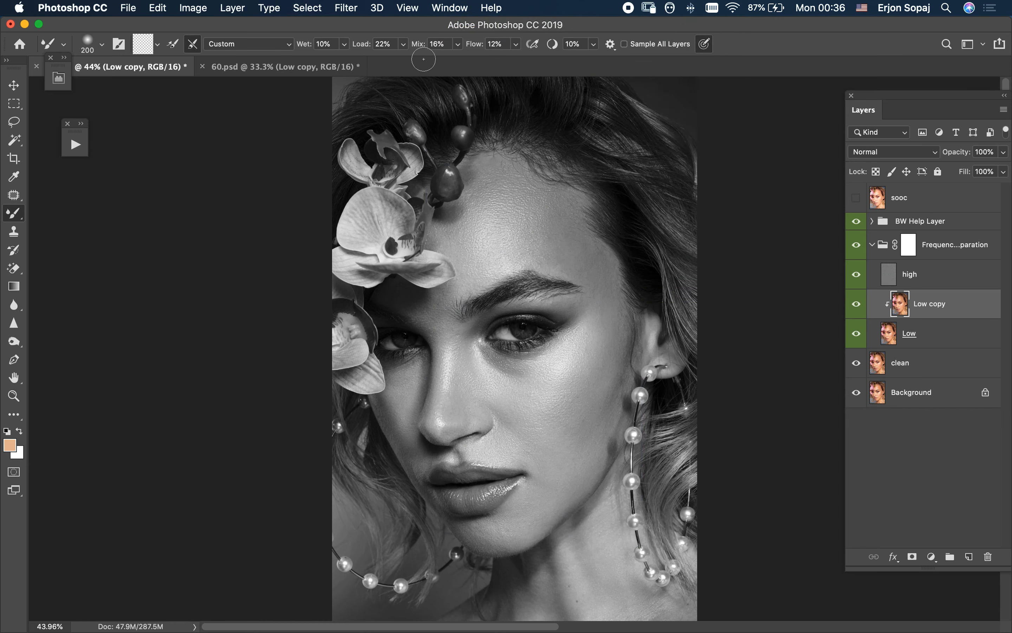
click(449, 8)
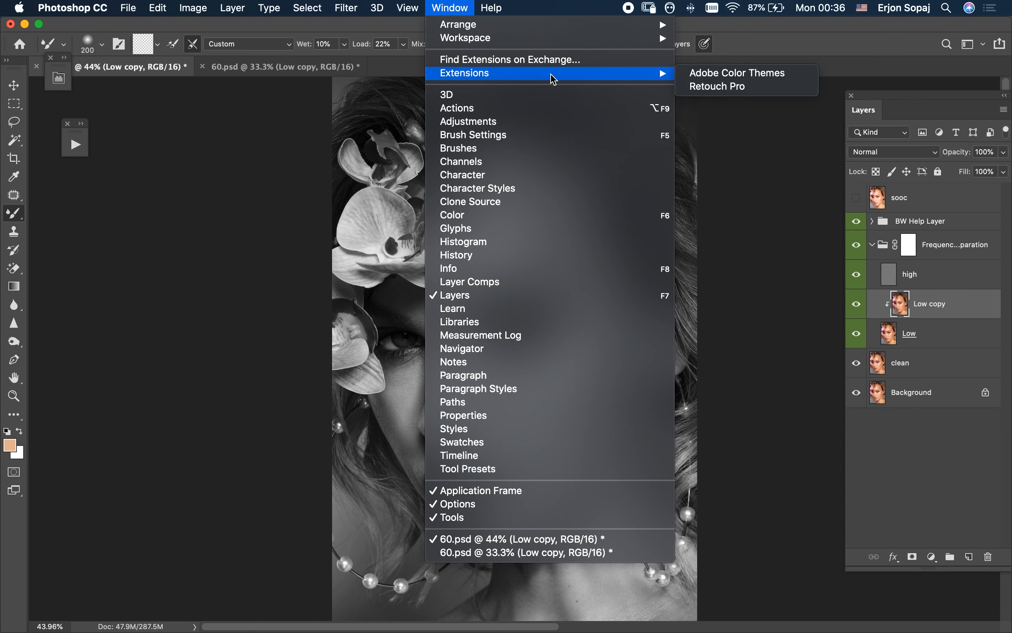
mouse_move(652, 25)
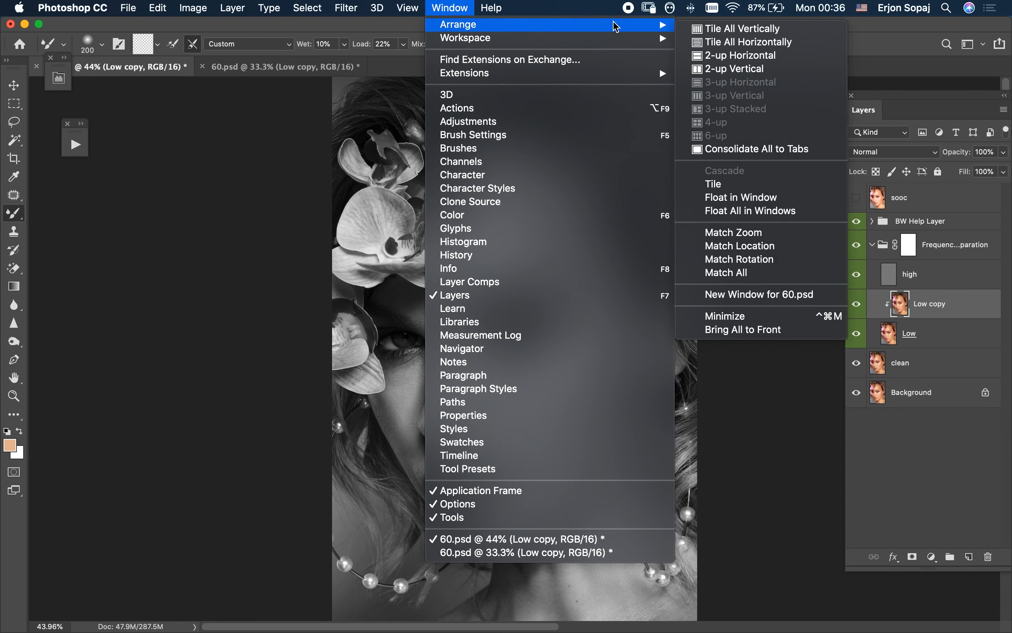
click(731, 70)
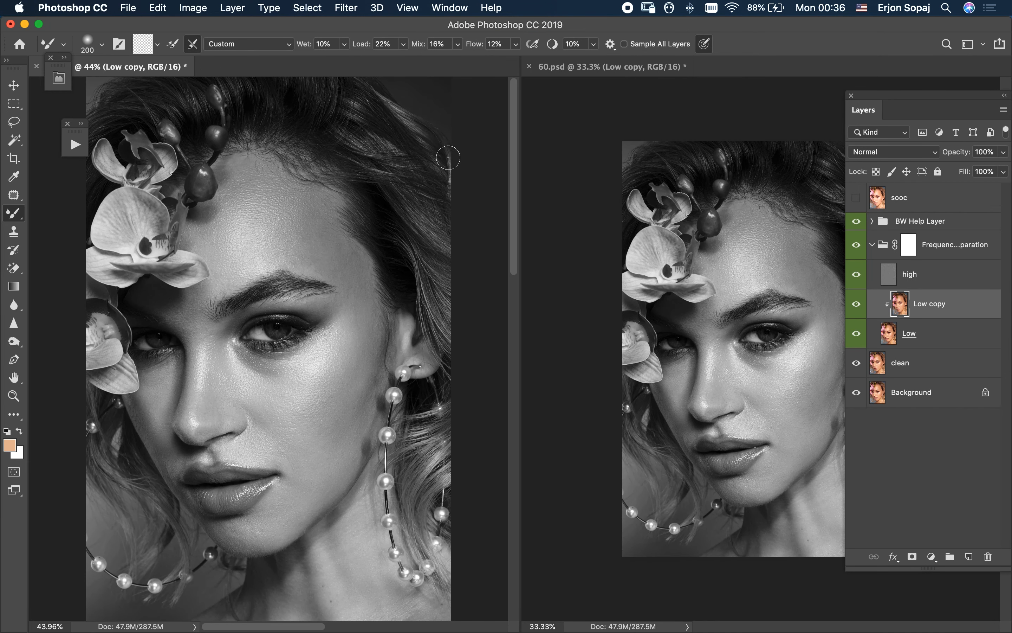
- Narrow the first image window, zoom it out to 33.33% and clear the small floating panel off the portrait
drag(520, 169, 368, 182)
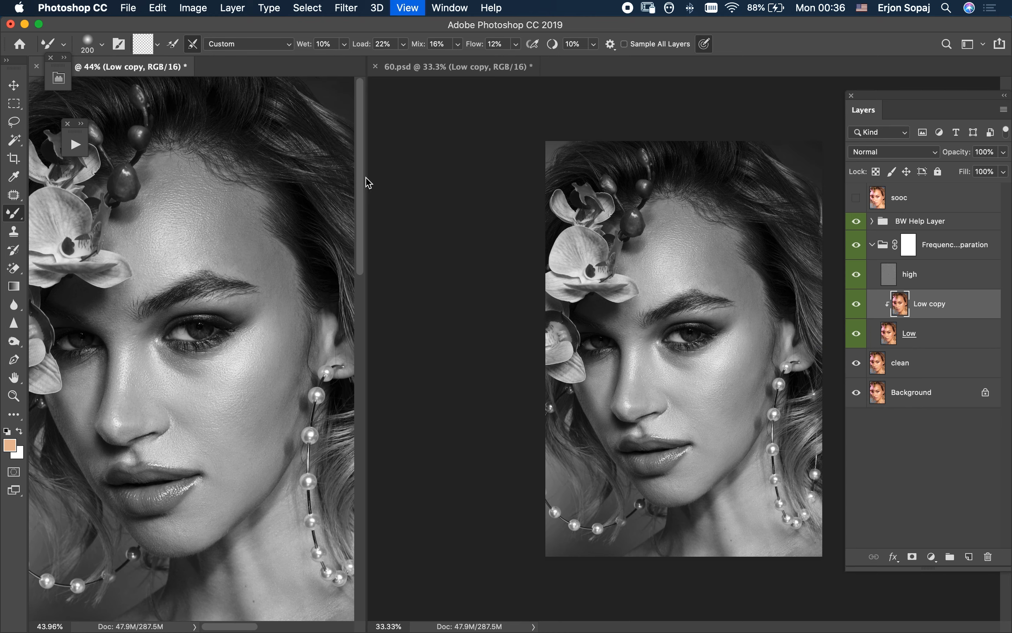
key(super+minus)
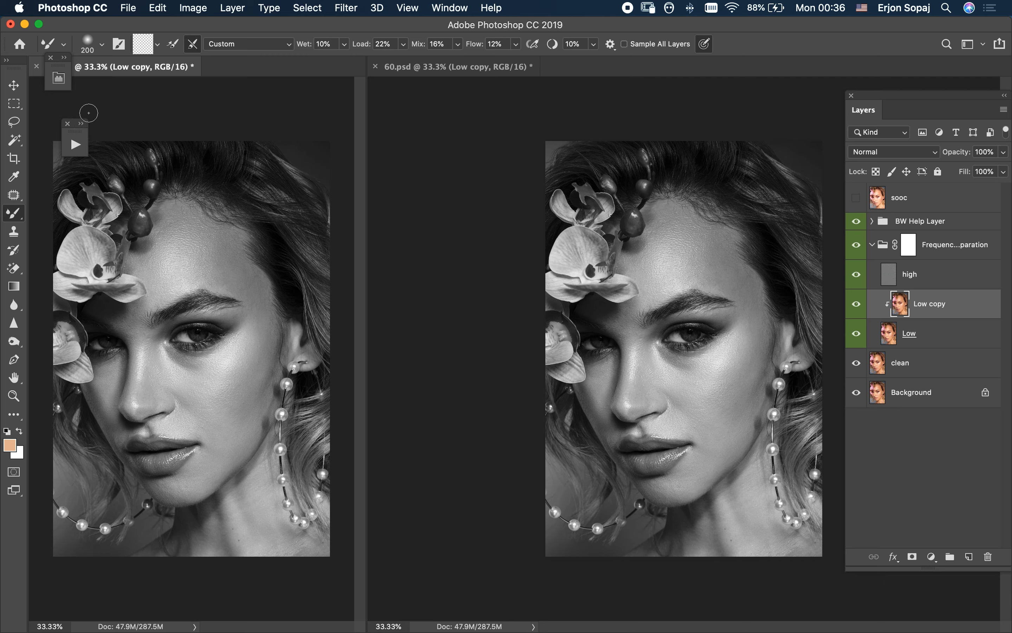
drag(78, 138, 108, 93)
- Activate the second image window, compare the Low copy layer off and on, and zoom in on the face to about 81%
click(699, 246)
key(z)
key(b)
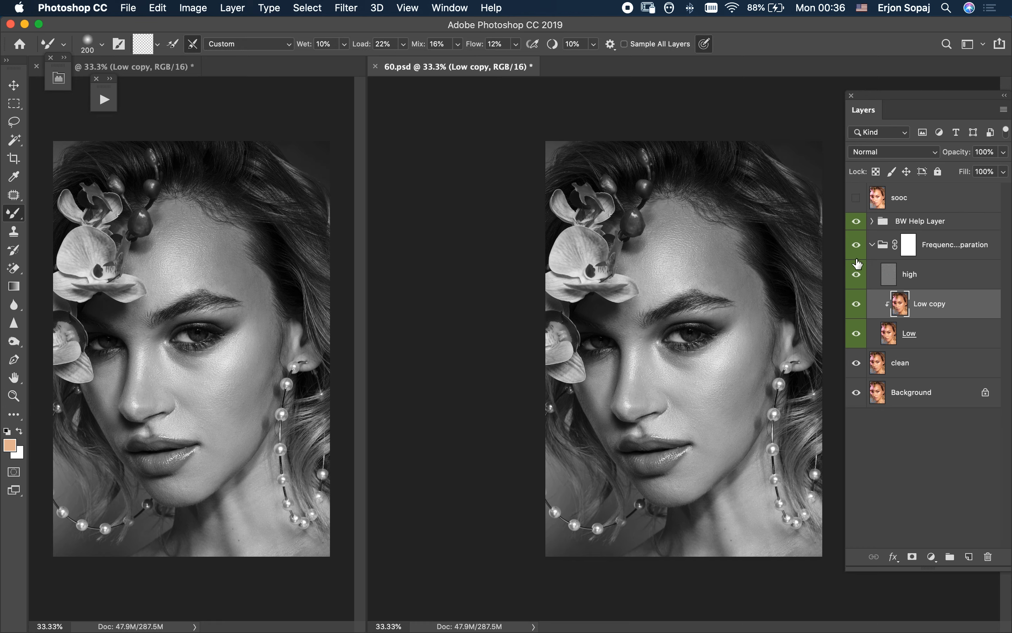
click(856, 304)
click(856, 303)
key(z)
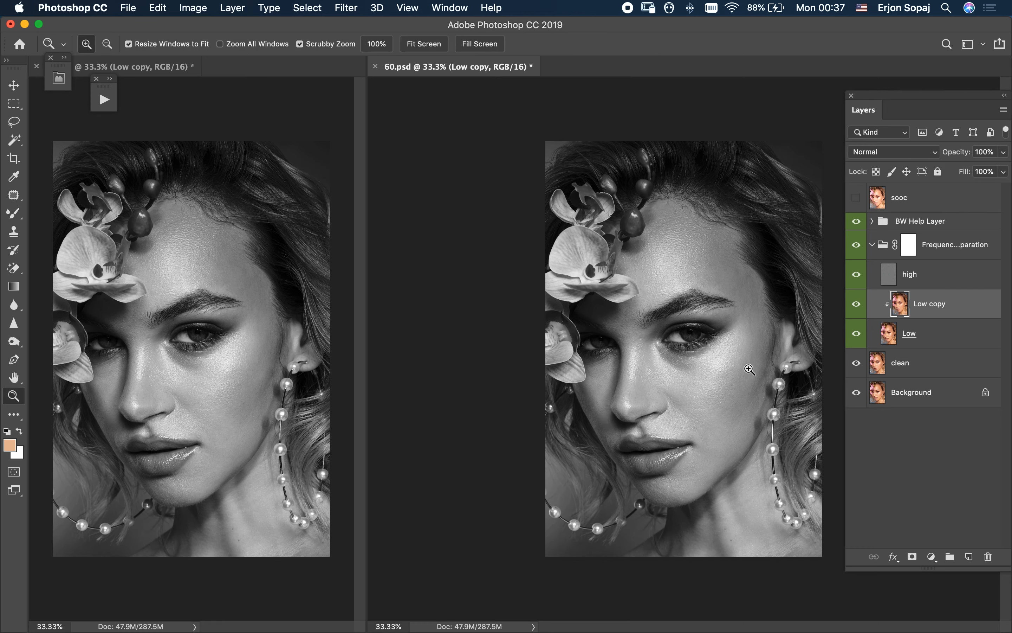
drag(749, 369, 761, 391)
key(b)
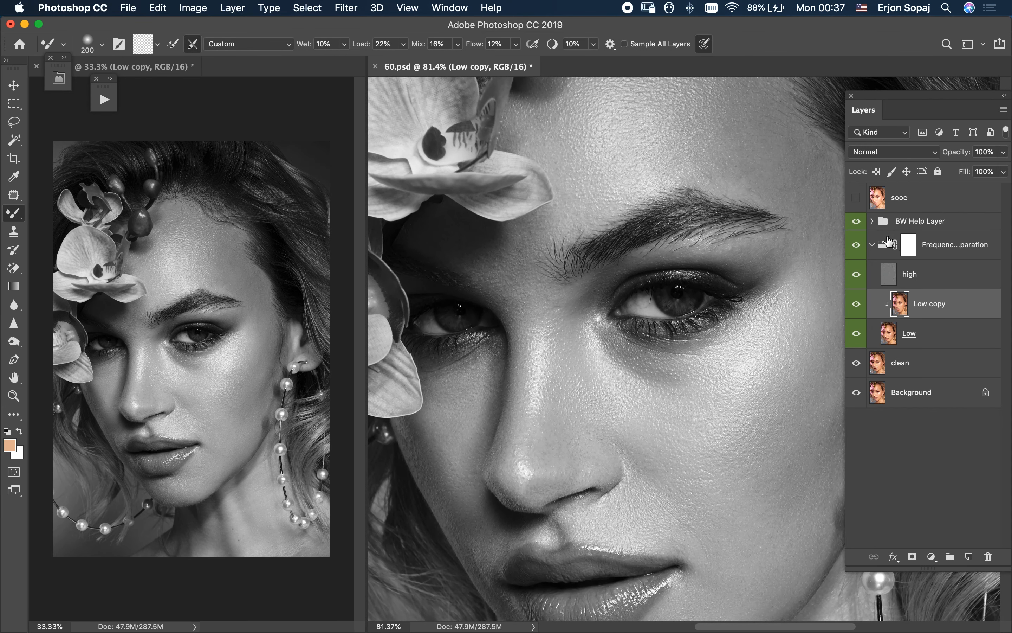
- Create a Dodge & Burn group with Retouch Pro and place it above the Frequency Separation group
click(933, 251)
click(59, 78)
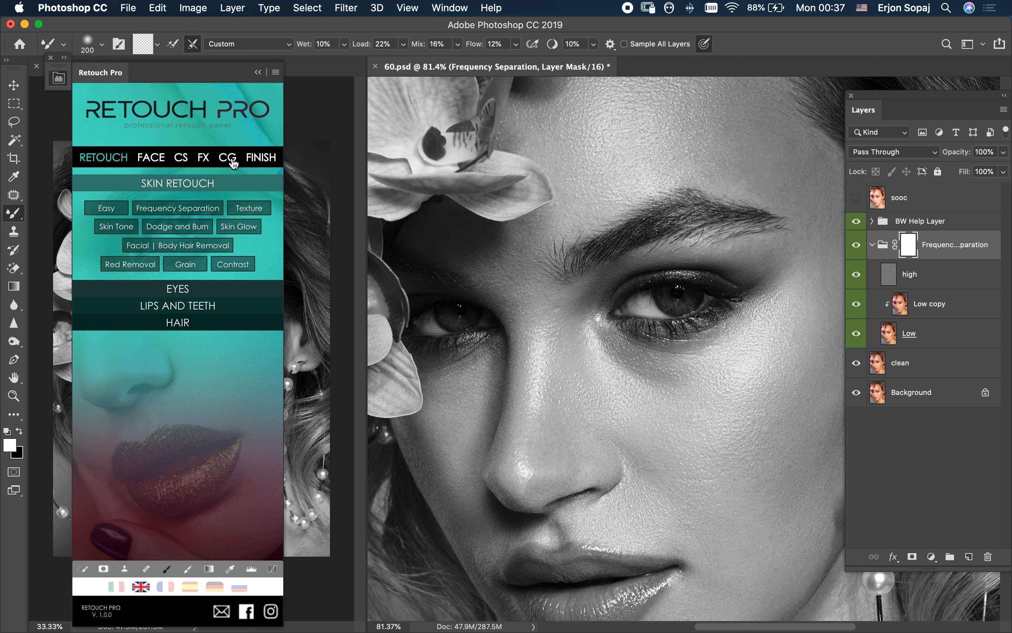
click(255, 73)
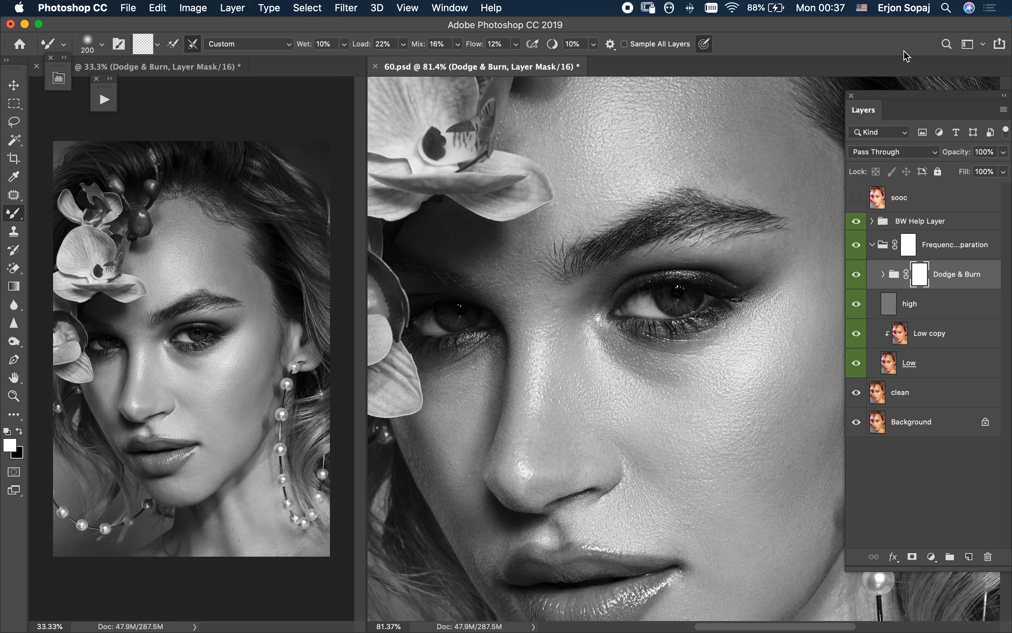
key(super+bracketright)
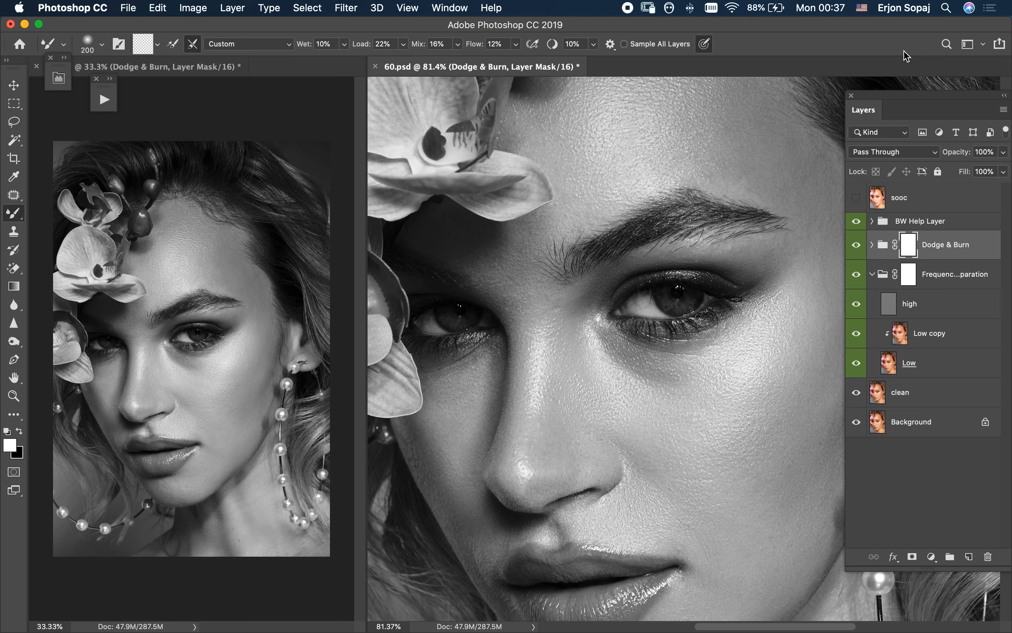
- Expand the Dodge & Burn group and brighten the shadows under the eye on the Dodge layer mask with an 80 px white brush
click(872, 245)
click(922, 276)
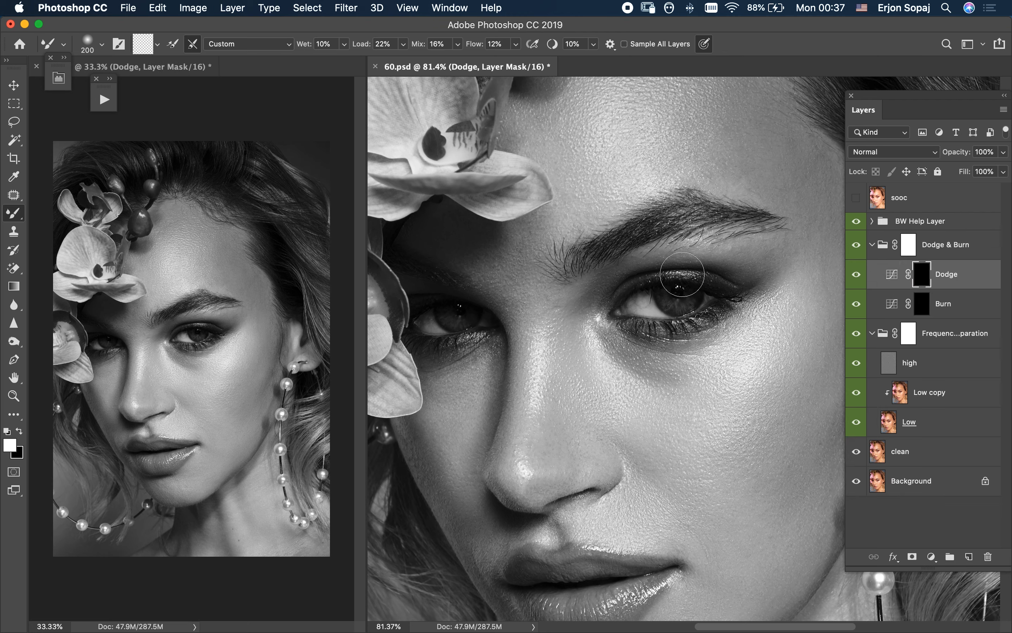
key(shift+b)
key(bracketleft)
key(bracketleft)
scroll(563, 367, right, 3)
scroll(563, 367, down, 1)
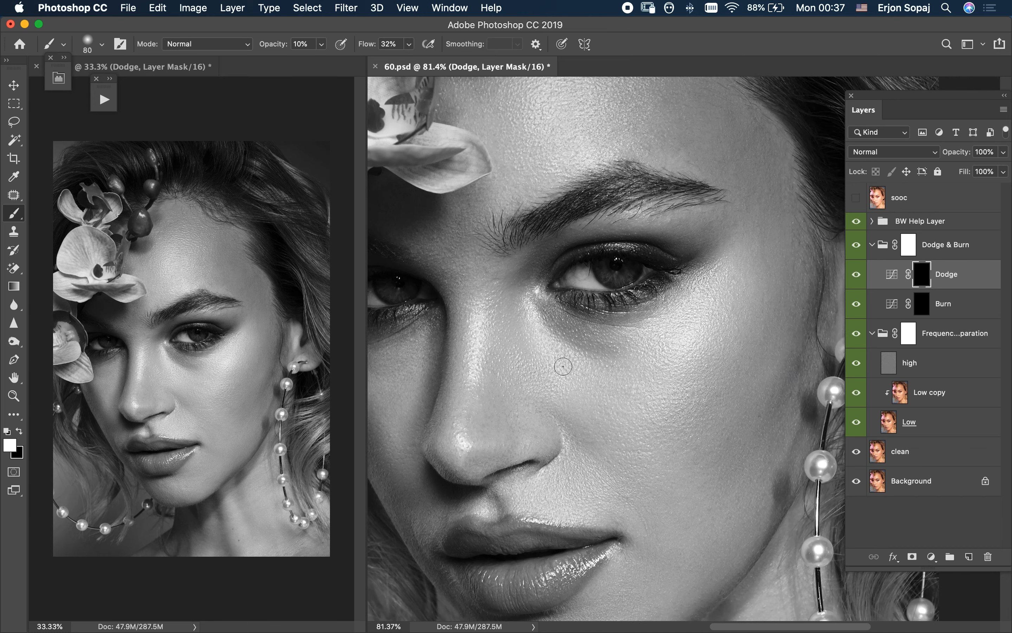
drag(581, 337, 605, 346)
mouse_move(536, 300)
mouse_down()
mouse_move(585, 332)
mouse_move(600, 327)
mouse_move(609, 360)
mouse_up()
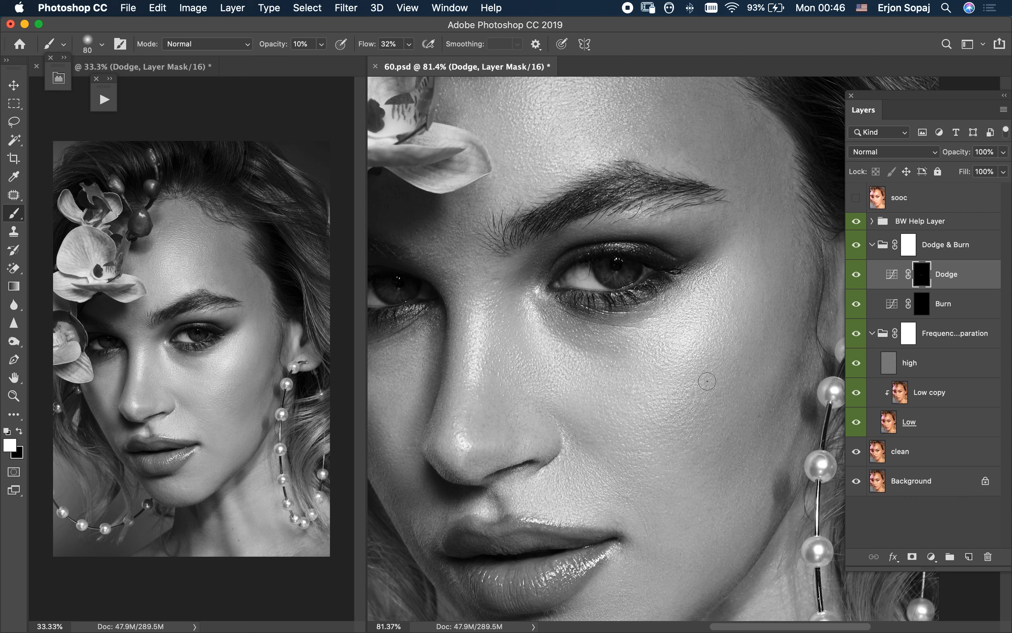
- Brighten uneven dark patches on the outer cheek and the forehead above the eyebrow on the Dodge layer mask
mouse_move(707, 381)
mouse_down()
mouse_move(680, 403)
mouse_move(697, 462)
mouse_move(726, 470)
mouse_move(732, 433)
mouse_up()
scroll(674, 165, up, 3)
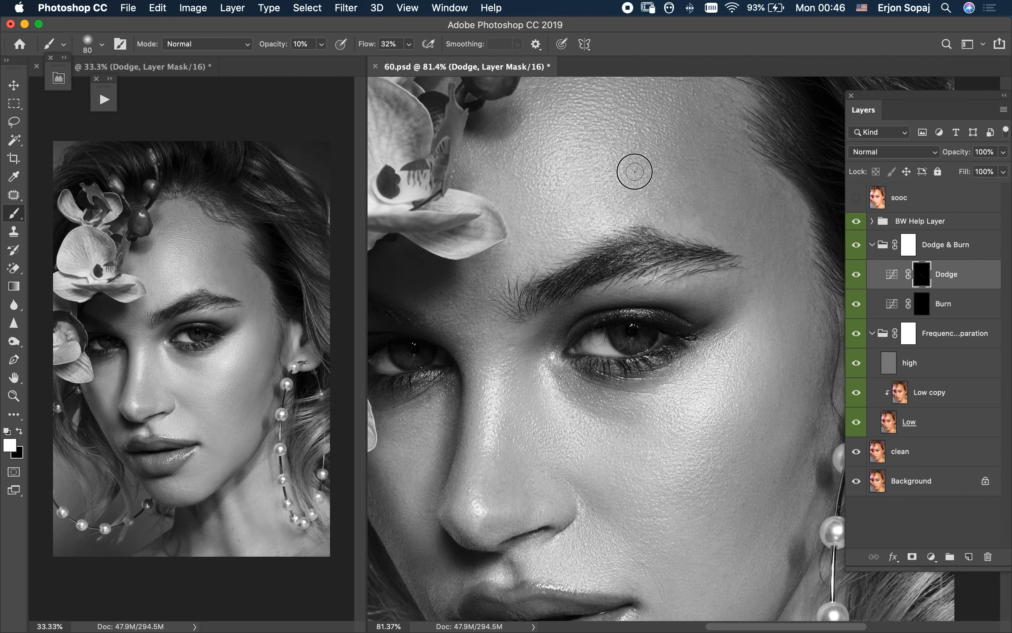
mouse_move(635, 171)
mouse_down()
mouse_move(630, 197)
mouse_move(711, 200)
mouse_up()
- Dodge small dark spots across the forehead and cheek with a reduced brush size
scroll(782, 312, up, 8)
drag(791, 312, 710, 312)
key(bracketleft)
key(bracketleft)
key(bracketleft)
key(bracketleft)
key(bracketleft)
key(bracketleft)
key(bracketleft)
key(bracketleft)
mouse_move(679, 224)
mouse_down()
mouse_move(763, 401)
mouse_move(737, 475)
mouse_up()
drag(735, 207, 840, 299)
drag(421, 508, 692, 326)
drag(648, 510, 587, 380)
mouse_move(679, 521)
mouse_down()
mouse_move(655, 440)
mouse_move(605, 373)
mouse_up()
mouse_move(460, 469)
mouse_down()
mouse_move(486, 497)
mouse_move(582, 318)
mouse_up()
- Enlarge the brush to 80 px and dodge the dark areas beneath the eye and along the cheek and nose
key(bracketright)
key(bracketright)
key(bracketright)
key(bracketright)
drag(708, 289, 653, 363)
drag(661, 264, 602, 293)
drag(641, 435, 626, 338)
drag(660, 378, 669, 363)
drag(721, 169, 702, 249)
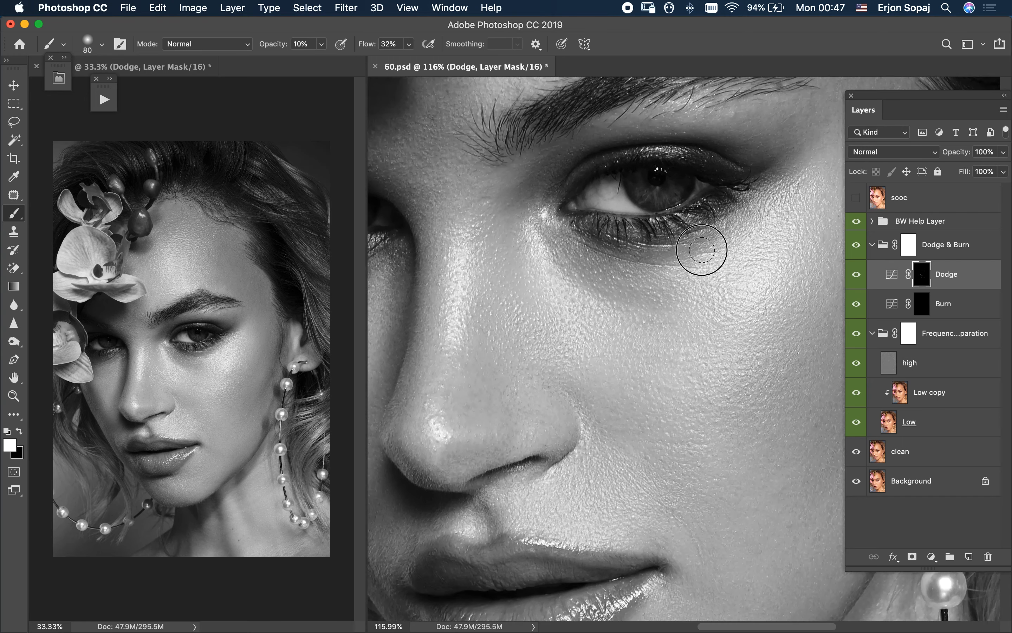
drag(686, 460, 515, 266)
drag(504, 480, 661, 411)
drag(531, 209, 672, 429)
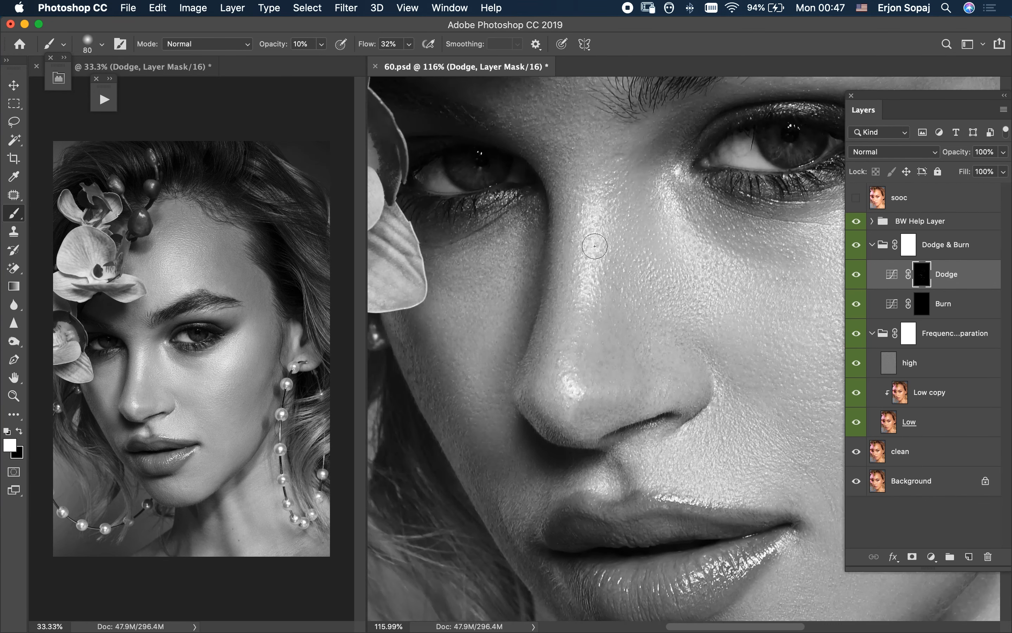
- Dodge the nose, compare the Dodge layer off and on, and brighten the shaded cheek below the flower with a 70 px brush
drag(574, 374, 623, 439)
click(856, 274)
click(856, 274)
drag(501, 347, 566, 338)
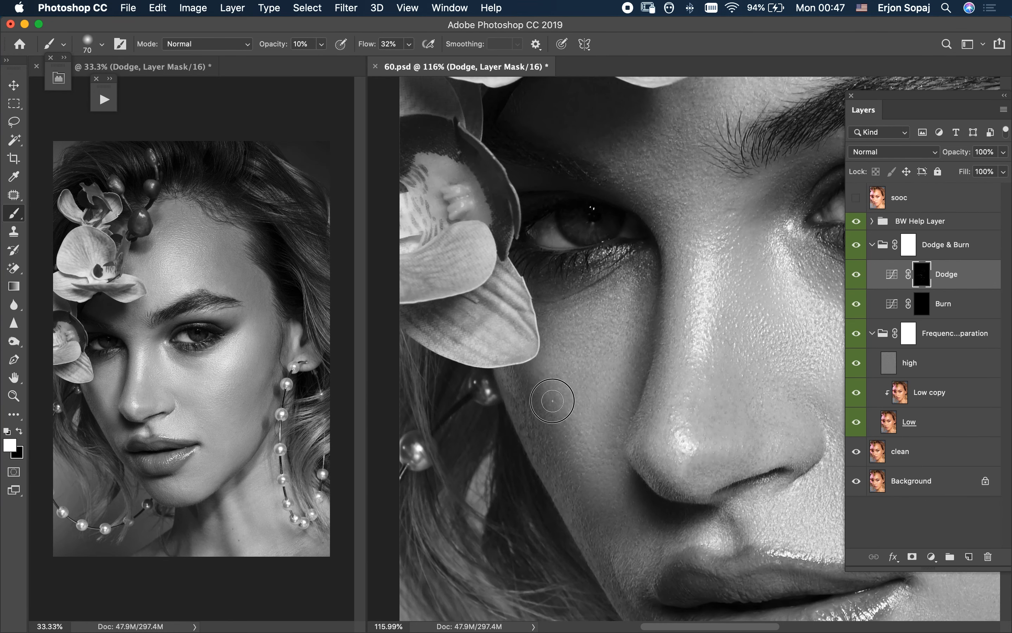
scroll(557, 398, down, 10)
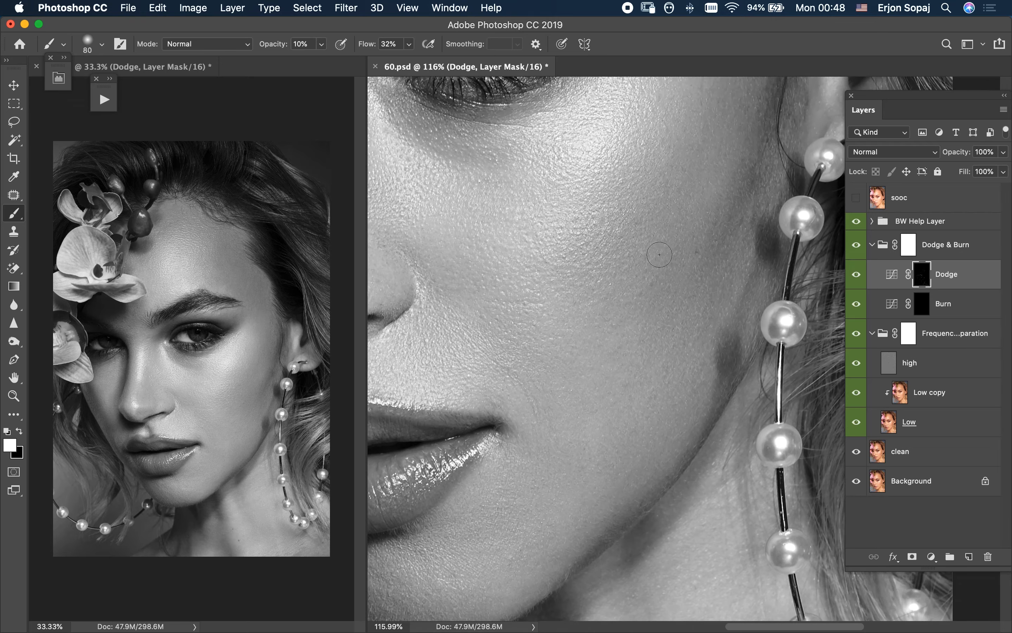
- Dodge the cheek beside the pearl earring, and treat its tiny dark skin flaws up close with a 5 px brush
key(b)
mouse_move(669, 293)
mouse_down()
mouse_move(745, 293)
mouse_move(730, 312)
mouse_move(708, 298)
mouse_up()
key(b)
key(bracketleft)
key(bracketleft)
key(bracketleft)
key(bracketleft)
key(bracketleft)
key(bracketleft)
key(bracketleft)
key(bracketleft)
drag(807, 214, 619, 247)
drag(615, 248, 632, 248)
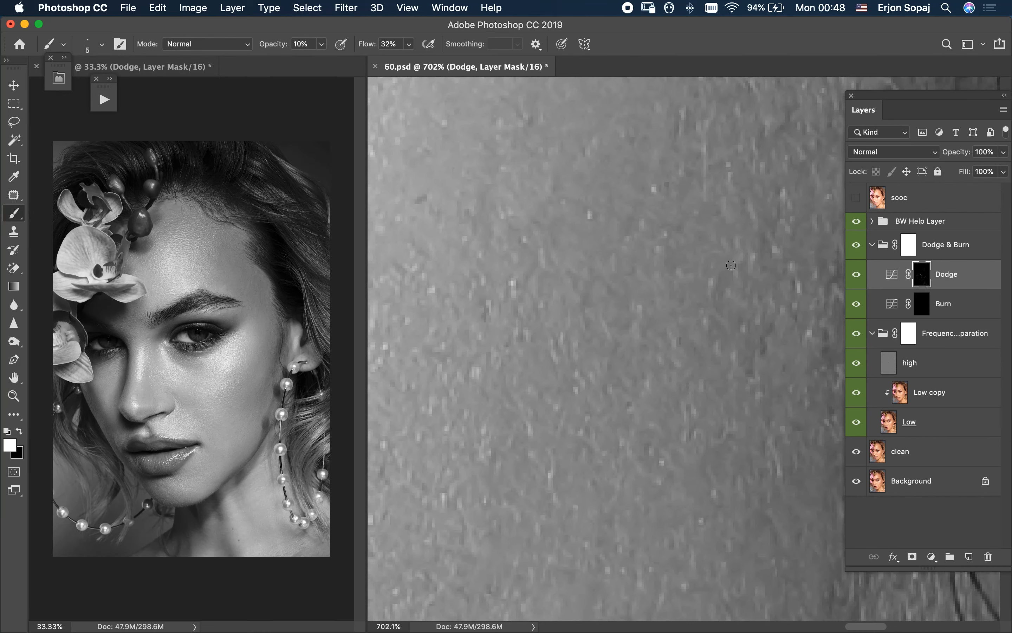
drag(774, 247, 635, 307)
- Brighten fine dark spots on the skin near the hairline with an 8 px brush
key(bracketright)
key(bracketright)
key(bracketright)
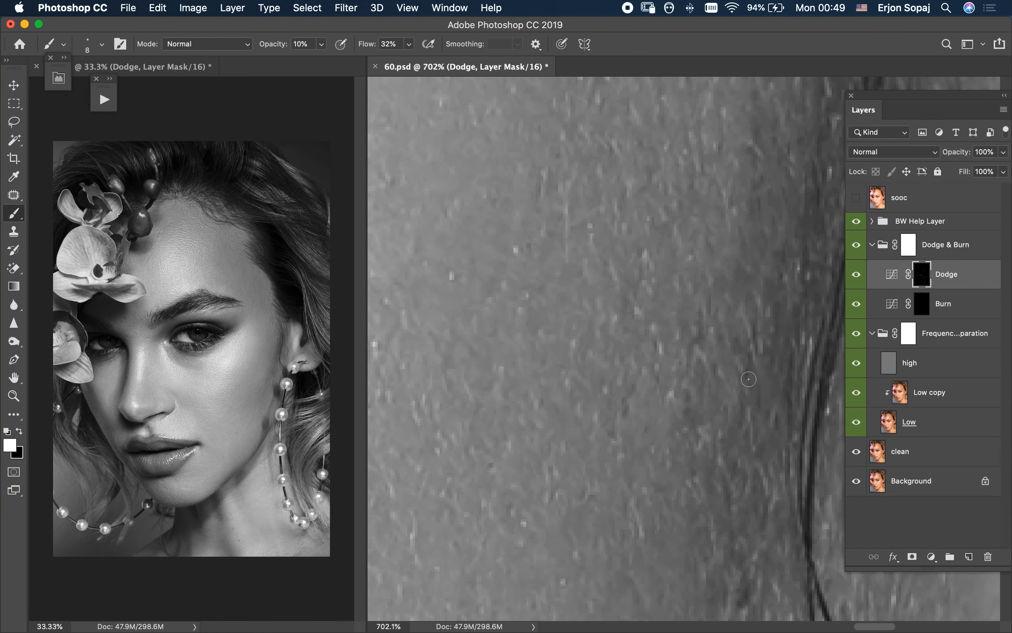
drag(814, 233, 757, 347)
drag(753, 138, 682, 280)
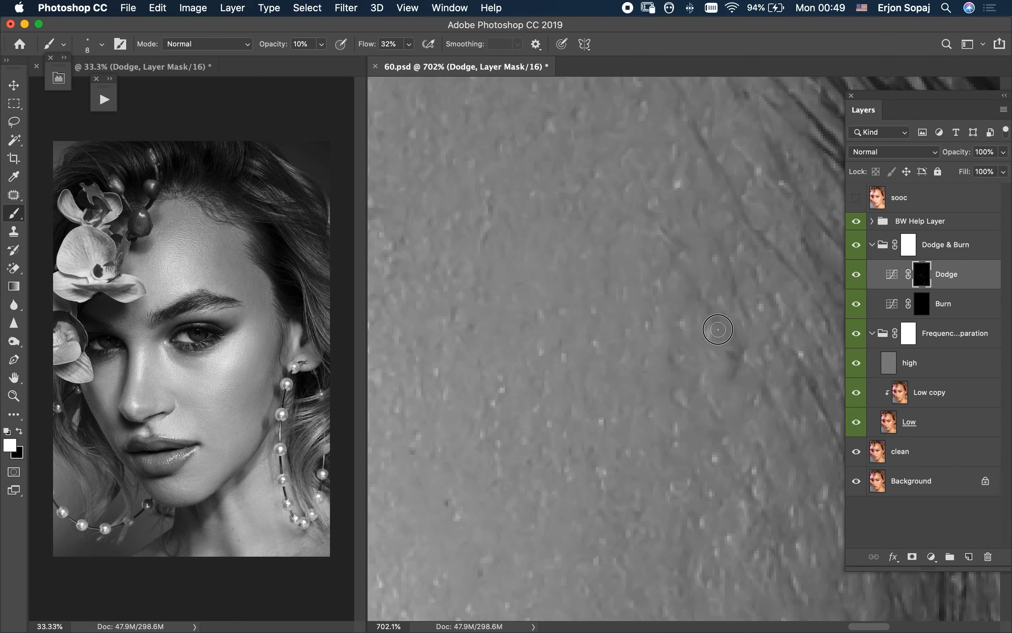
drag(711, 167, 771, 259)
mouse_move(586, 247)
mouse_down()
mouse_move(660, 314)
mouse_move(709, 394)
mouse_up()
drag(669, 304, 623, 268)
drag(598, 126, 651, 270)
- Dodge dark patches on the forehead with a larger brush of up to 100 px
key(bracketright)
drag(485, 124, 534, 126)
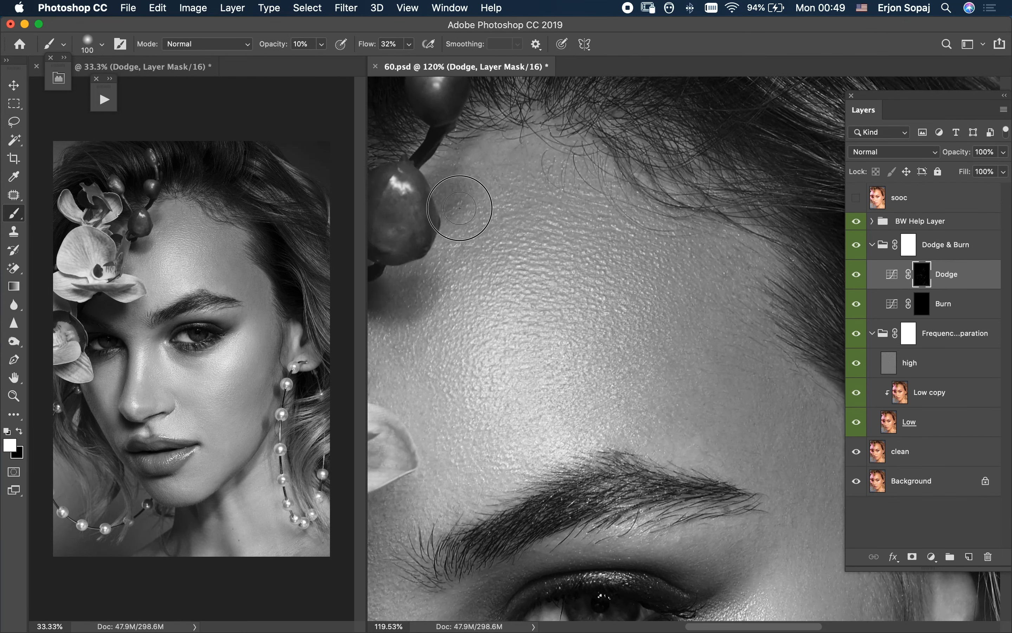
key(bracketleft)
key(bracketleft)
drag(510, 433, 540, 364)
drag(545, 274, 585, 94)
mouse_move(811, 289)
mouse_down()
mouse_move(704, 258)
mouse_move(686, 233)
mouse_move(825, 209)
mouse_up()
drag(552, 466, 596, 308)
- Reduce the brush to 60 px and dodge uneven areas on the nose and cheeks
key(bracketleft)
key(bracketleft)
key(bracketleft)
key(bracketleft)
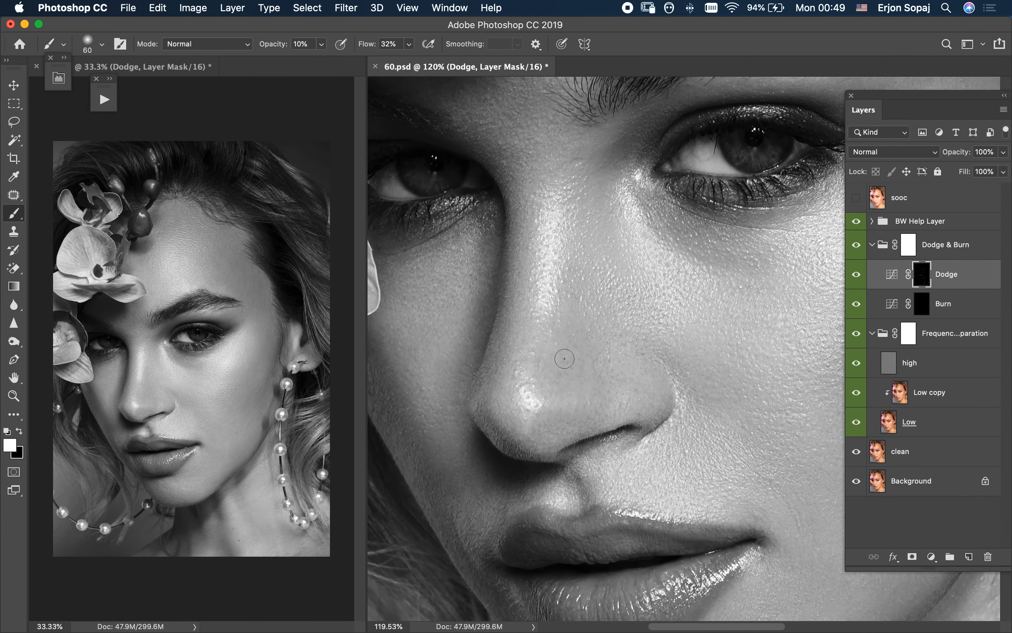
drag(384, 282, 475, 294)
drag(558, 419, 533, 390)
drag(632, 238, 574, 284)
mouse_move(702, 248)
mouse_down()
mouse_move(671, 255)
mouse_move(679, 426)
mouse_up()
drag(543, 89, 501, 242)
- Dodge the forehead with a 150 px brush and the temple with an 80 px brush at 19% flow
key(bracketright)
key(bracketright)
key(bracketright)
key(bracketright)
key(bracketright)
key(bracketright)
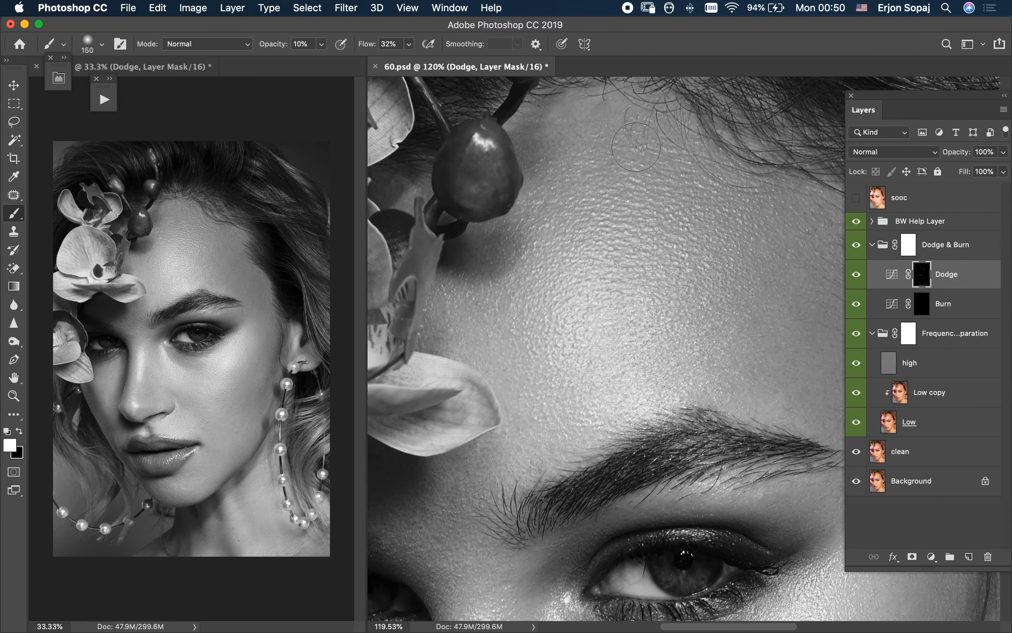
scroll(677, 296, right, 8)
key(shift+1)
key(shift+9)
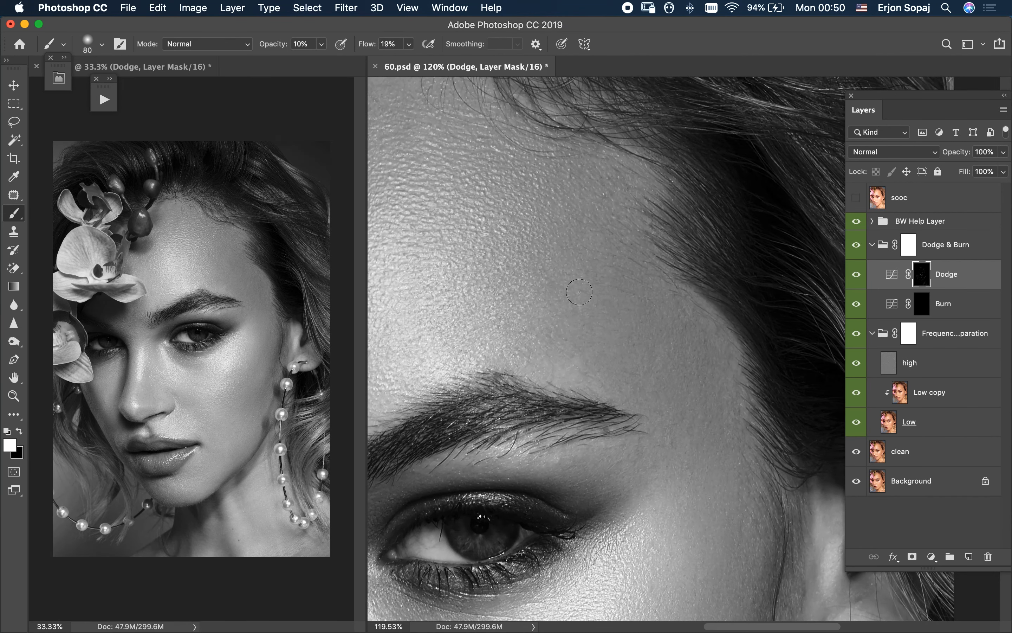
scroll(630, 326, down, 5)
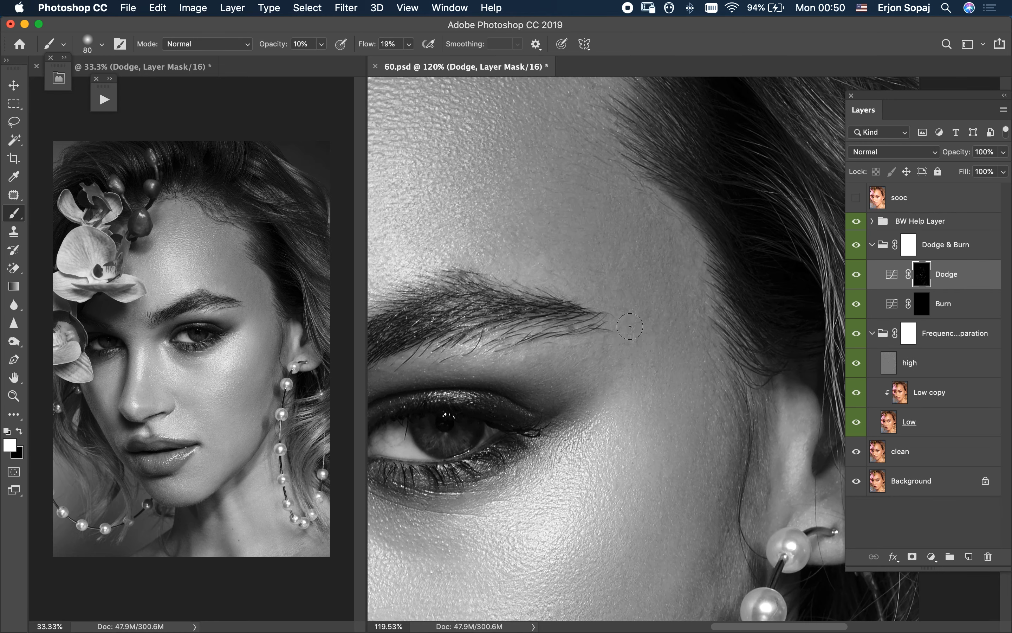
- Compare the Dodge & Burn group off and on, hide it and the high layer, and select the Low copy layer
click(856, 247)
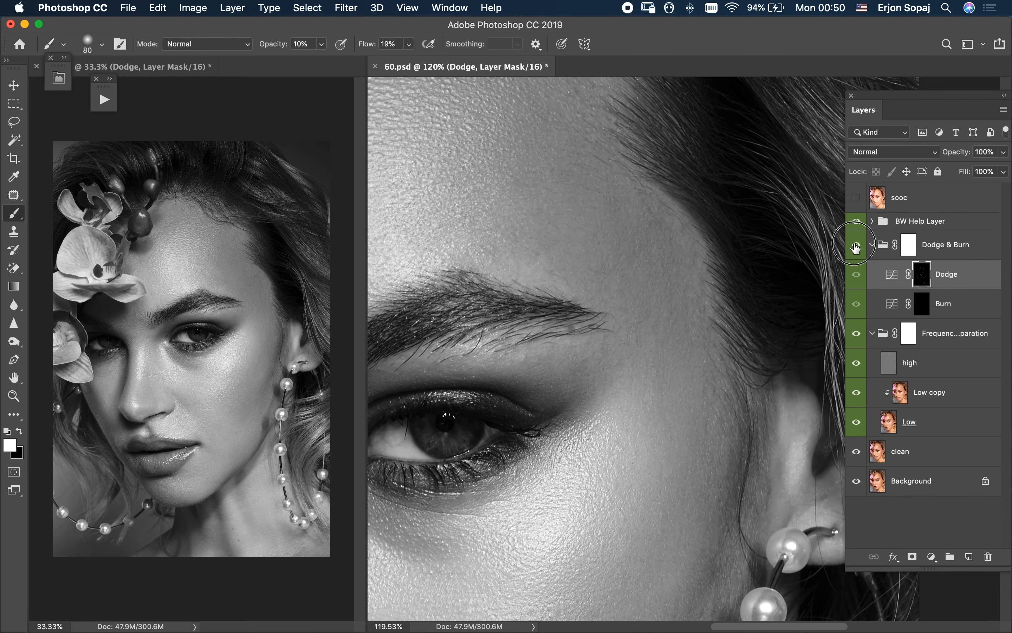
click(876, 248)
click(856, 244)
click(856, 304)
click(900, 333)
- Blend the forehead tones on the Low copy layer with the Mixer Brush, reducing its size from 300 to 150 px
mouse_move(728, 328)
mouse_down()
mouse_move(658, 285)
mouse_move(700, 337)
mouse_up()
drag(653, 299, 661, 301)
key(shift+b)
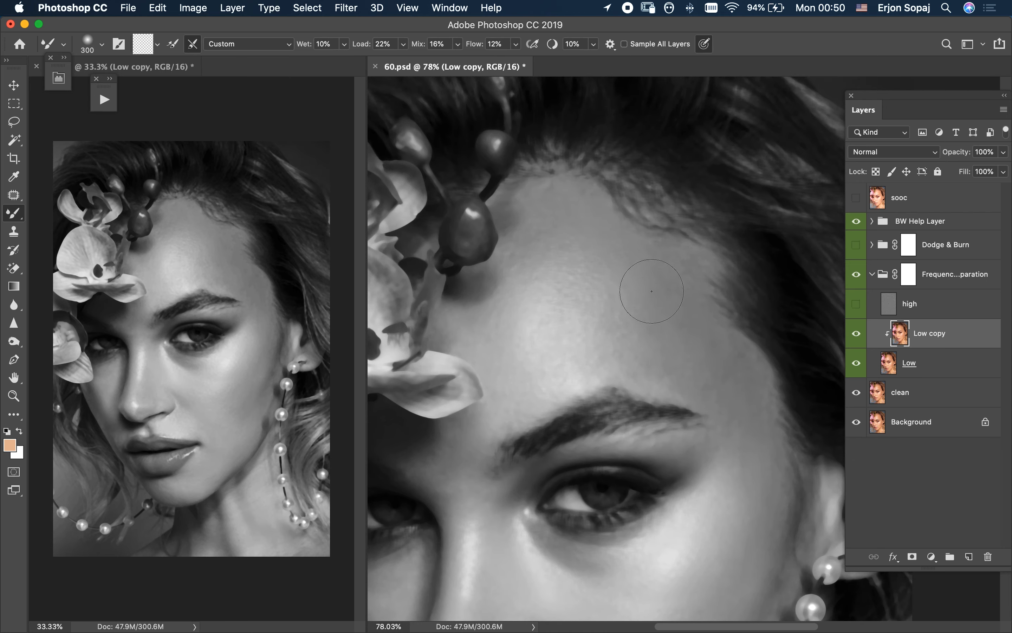
key(bracketleft)
mouse_move(511, 251)
mouse_down()
mouse_move(490, 347)
mouse_move(497, 316)
mouse_move(480, 328)
mouse_up()
scroll(514, 377, down, 5)
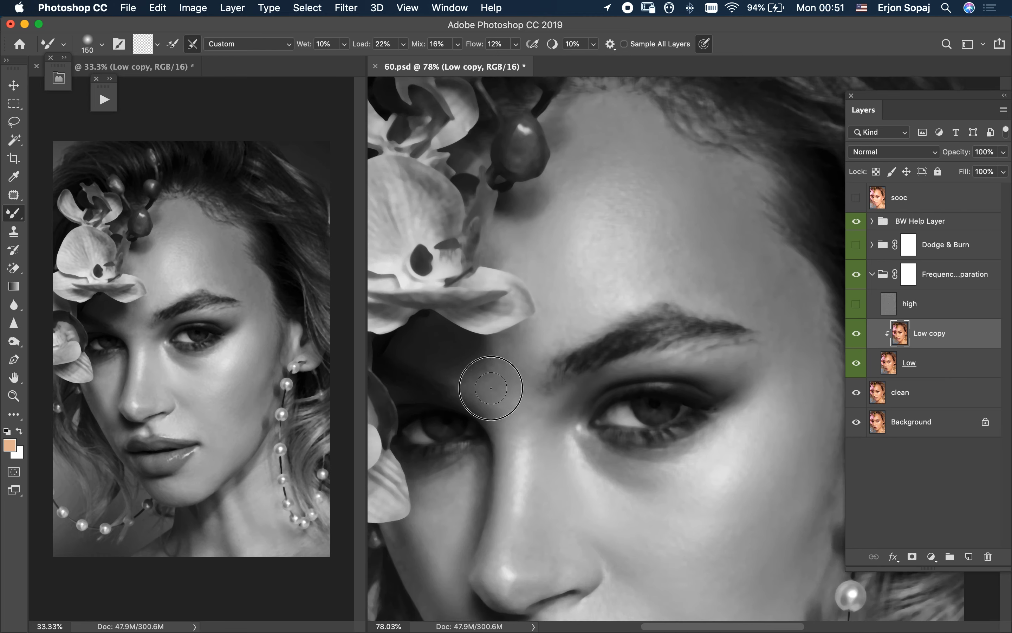
- Paint skin tone between the brows and on the shaded cheek of the Low copy layer with an 80 px Brush
key(shift+b)
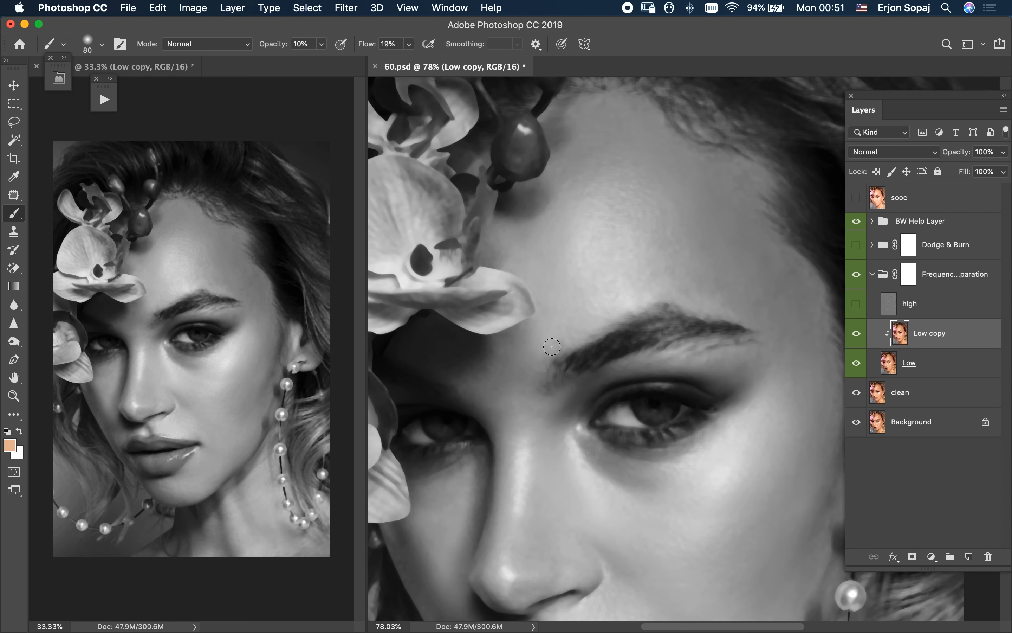
mouse_move(517, 389)
mouse_down()
mouse_move(489, 392)
mouse_move(504, 386)
mouse_move(515, 357)
mouse_move(514, 376)
mouse_move(533, 368)
mouse_move(539, 408)
mouse_move(524, 393)
mouse_move(512, 407)
mouse_move(565, 415)
mouse_move(615, 363)
mouse_move(567, 391)
mouse_up()
scroll(529, 345, down, 5)
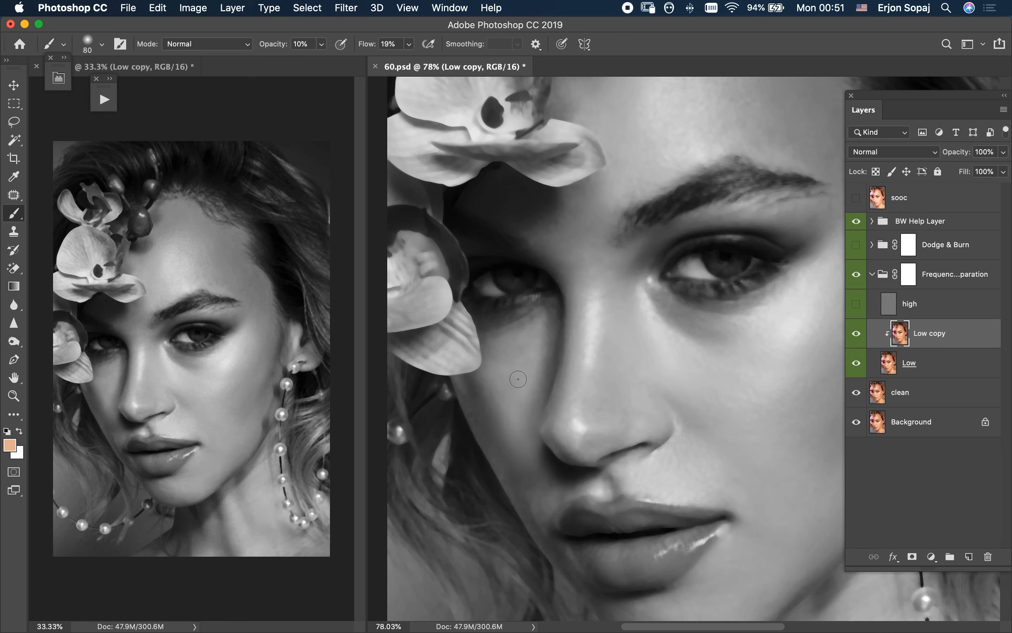
scroll(519, 379, down, 3)
scroll(628, 368, right, 5)
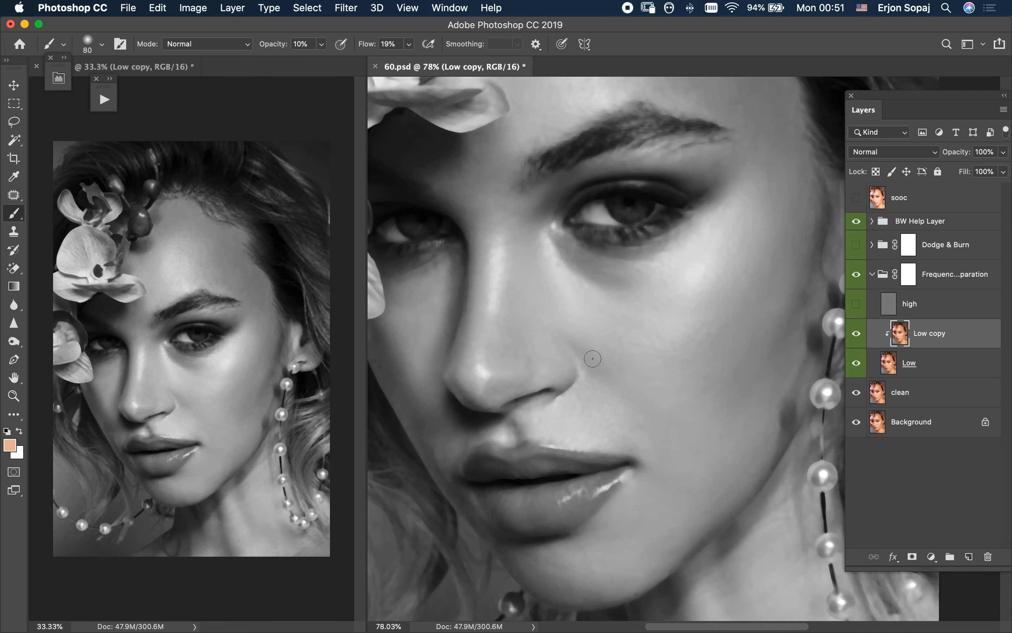
- Smooth the under-eye and nose tones on the Low copy layer with a 100 px Mixer Brush and a 125 px Brush
key(bracketright)
key(shift+b)
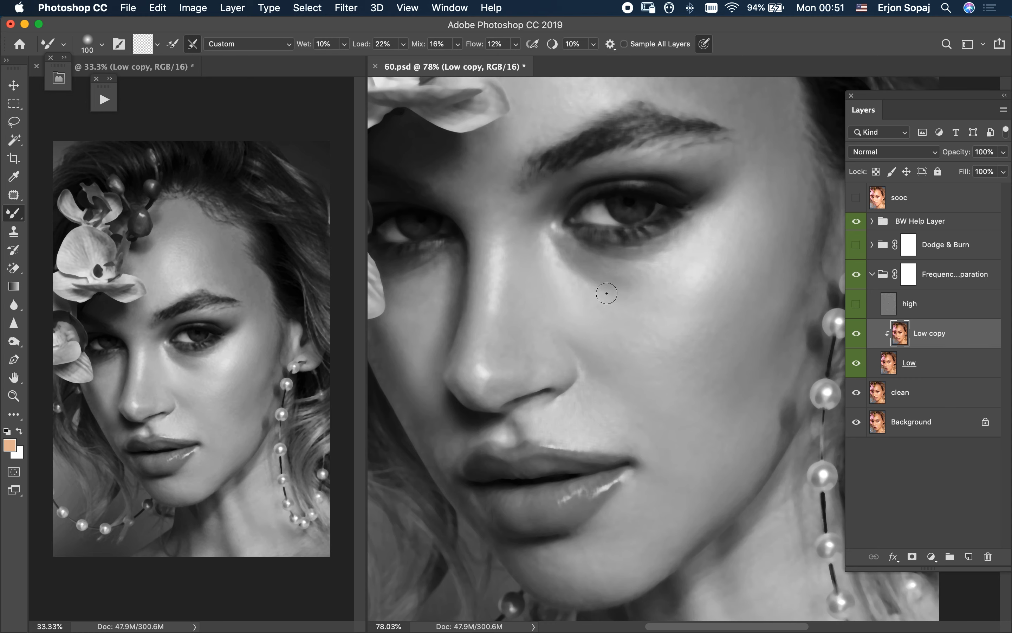
key(bracketleft)
key(shift+b)
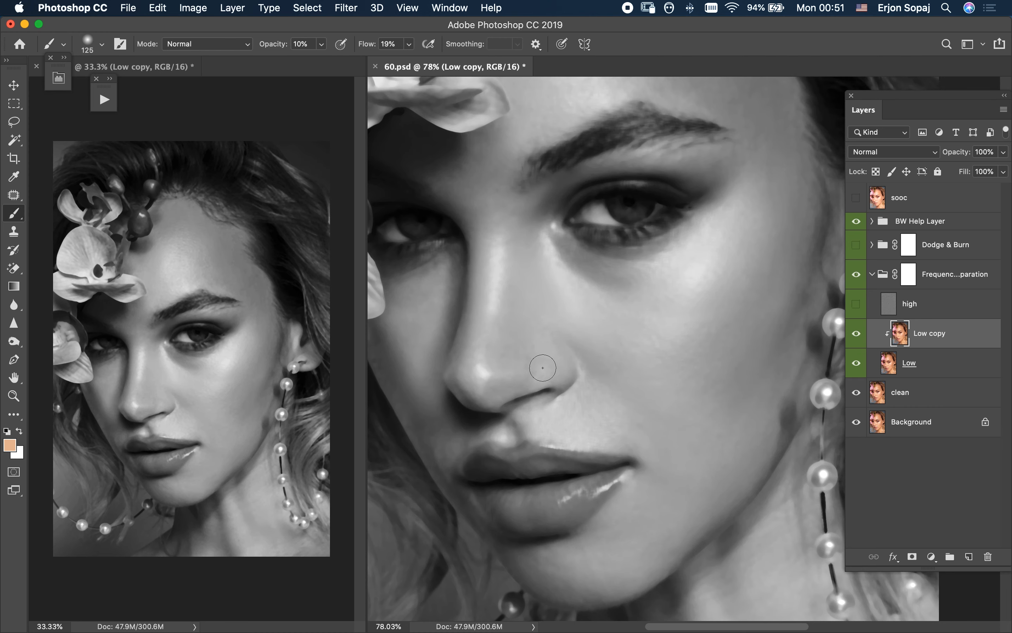
- Show the high layer and Dodge & Burn group again, fit the portrait in its window and compare the group off and on
click(854, 303)
click(856, 244)
click(858, 245)
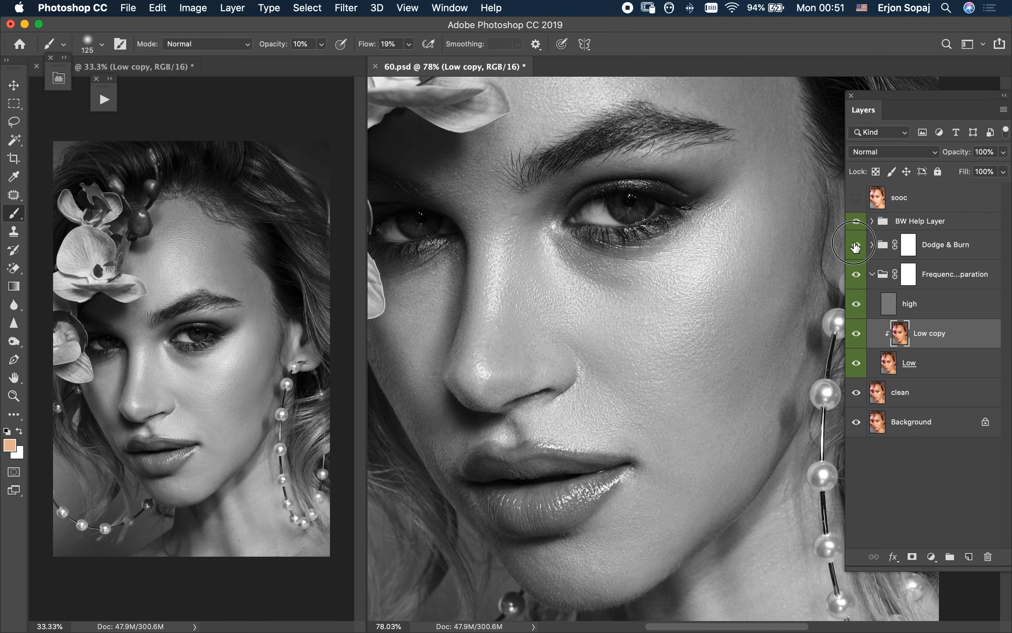
key(super+0)
click(857, 245)
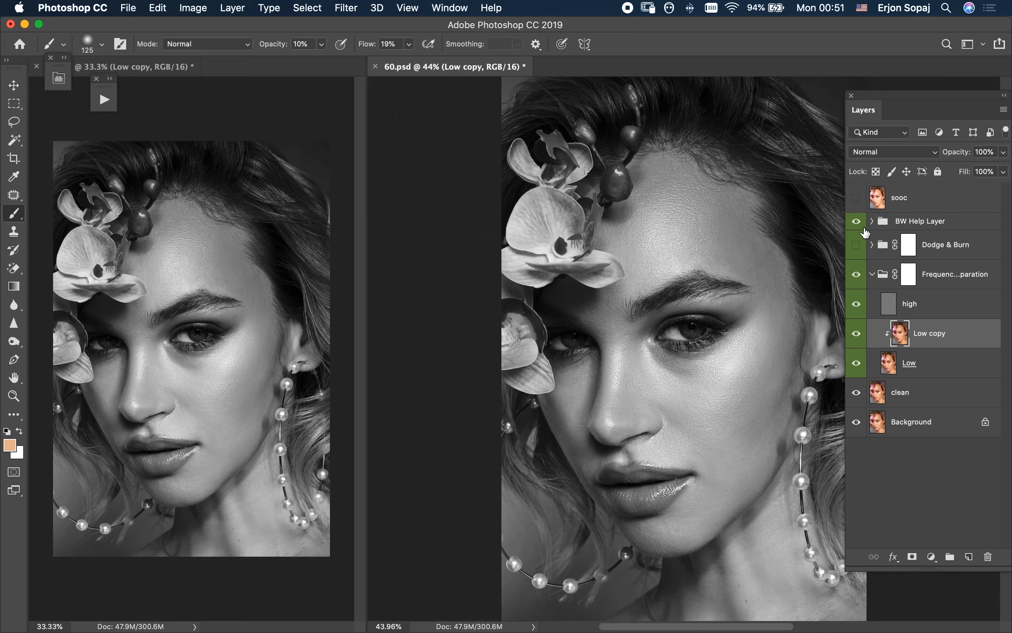
- Hide the BW Help Layer, restore the Dodge & Burn group, and compare the colour retouch with the original sooc layer
click(860, 221)
click(856, 245)
click(856, 206)
click(856, 204)
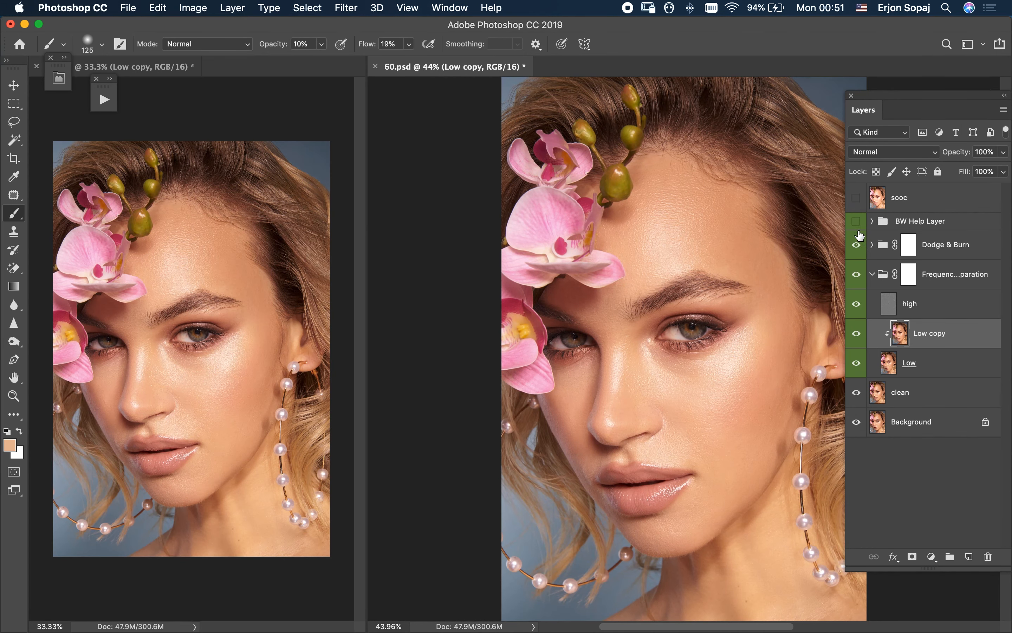
click(857, 200)
click(857, 202)
click(858, 203)
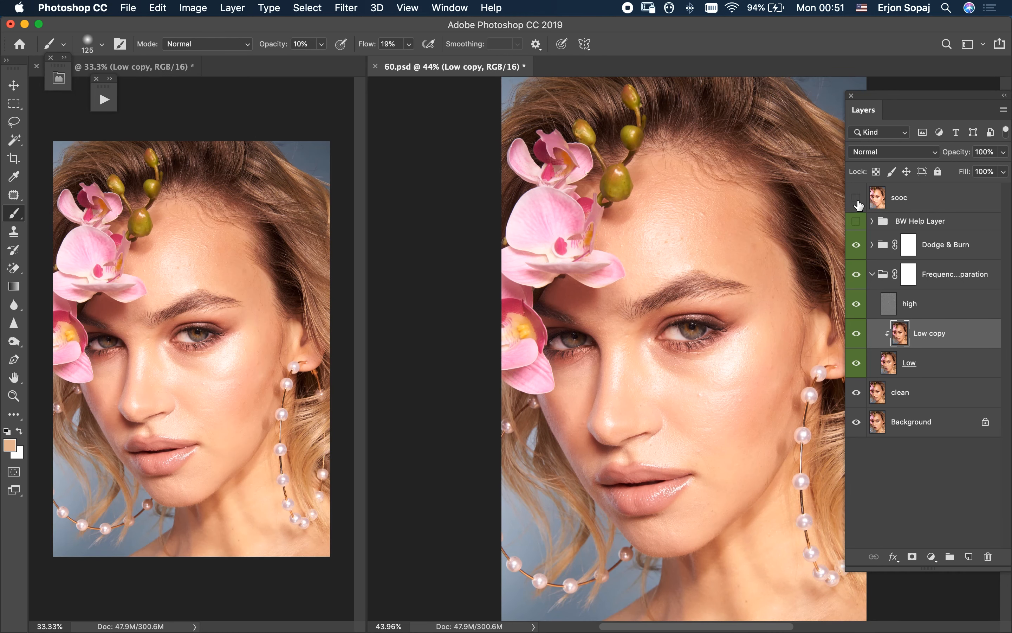
click(857, 205)
click(857, 204)
click(858, 204)
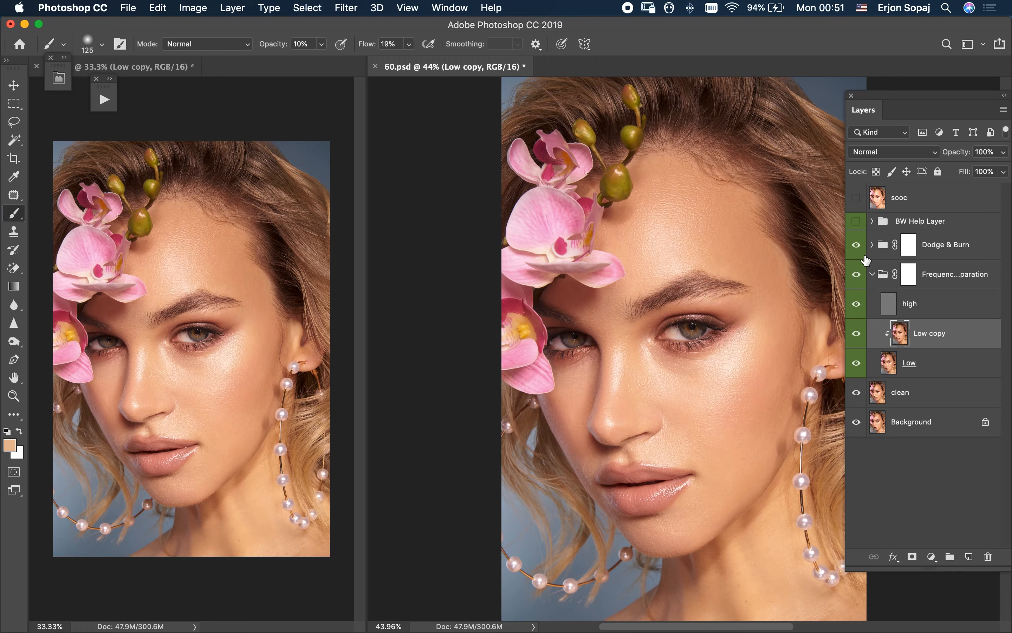
- Show the BW Help Layer again and clone clean texture over a cheek flaw on the high layer with a 20 px Clone Stamp
click(858, 220)
click(902, 308)
key(z)
mouse_move(734, 384)
mouse_down()
mouse_move(735, 459)
mouse_move(718, 429)
mouse_move(726, 417)
mouse_move(745, 424)
mouse_up()
key(s)
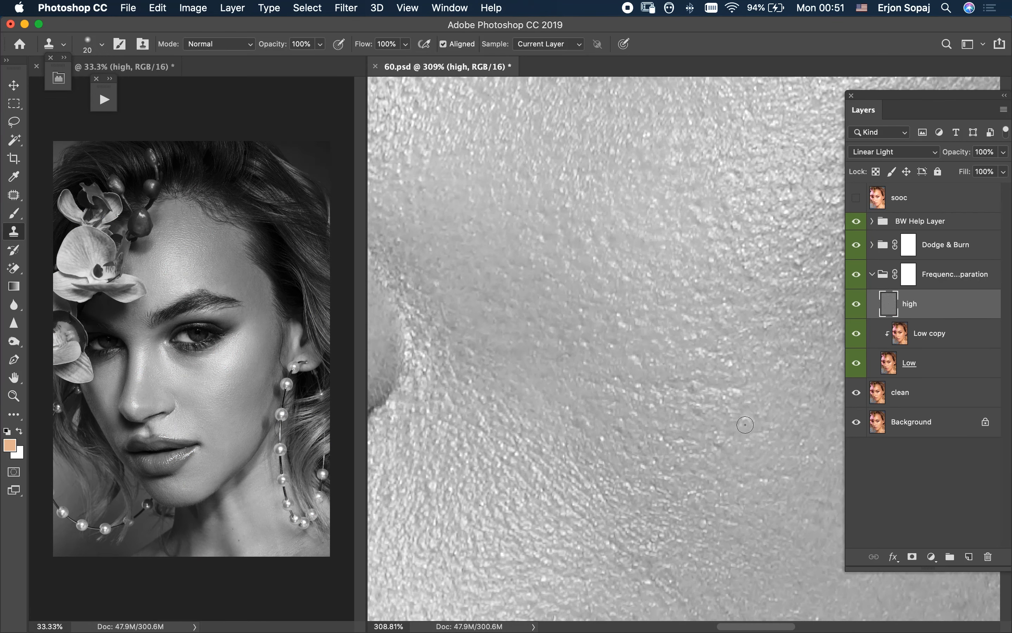
alt+click(727, 387)
mouse_move(723, 389)
mouse_down()
mouse_move(695, 384)
mouse_move(706, 400)
mouse_up()
- Clone freshly sampled skin texture over the remaining rough pores beside the nose on the high layer
alt+click(664, 390)
alt+click(669, 390)
alt+click(665, 408)
drag(691, 417, 696, 420)
alt+click(589, 408)
click(661, 391)
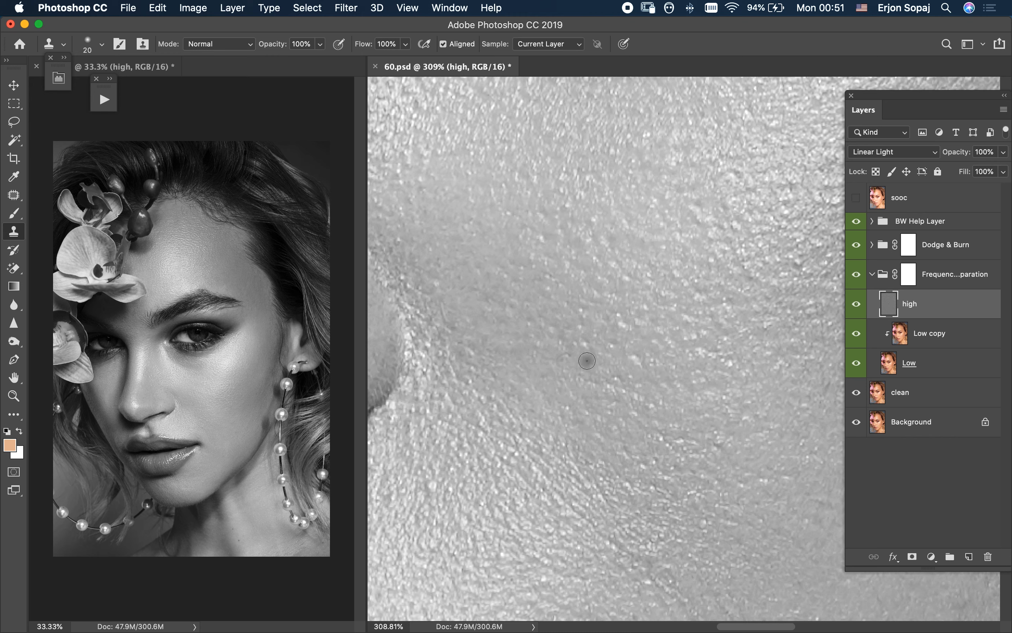
key(j)
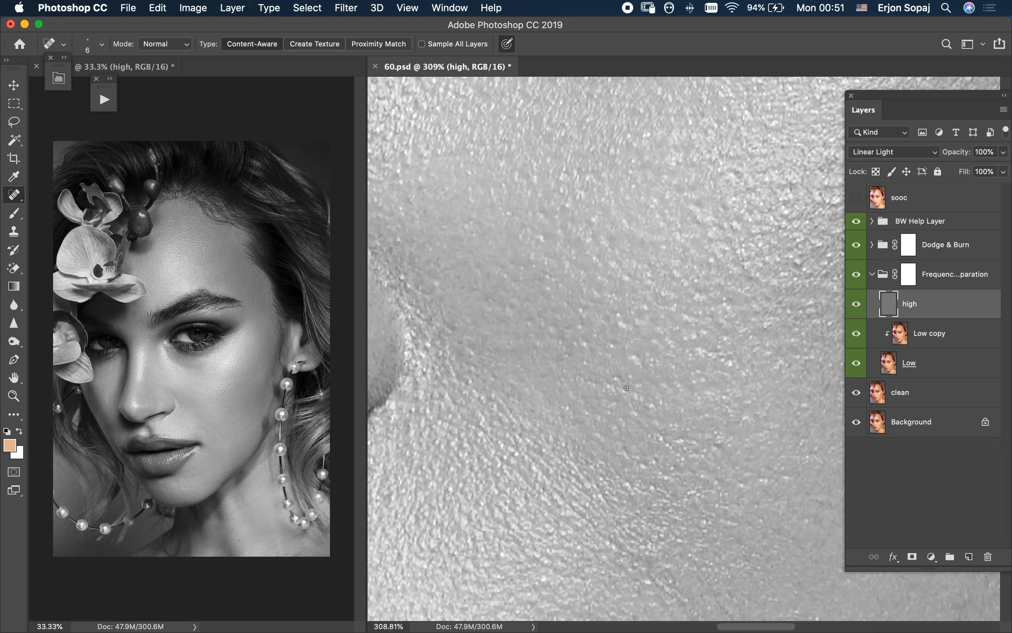
key(s)
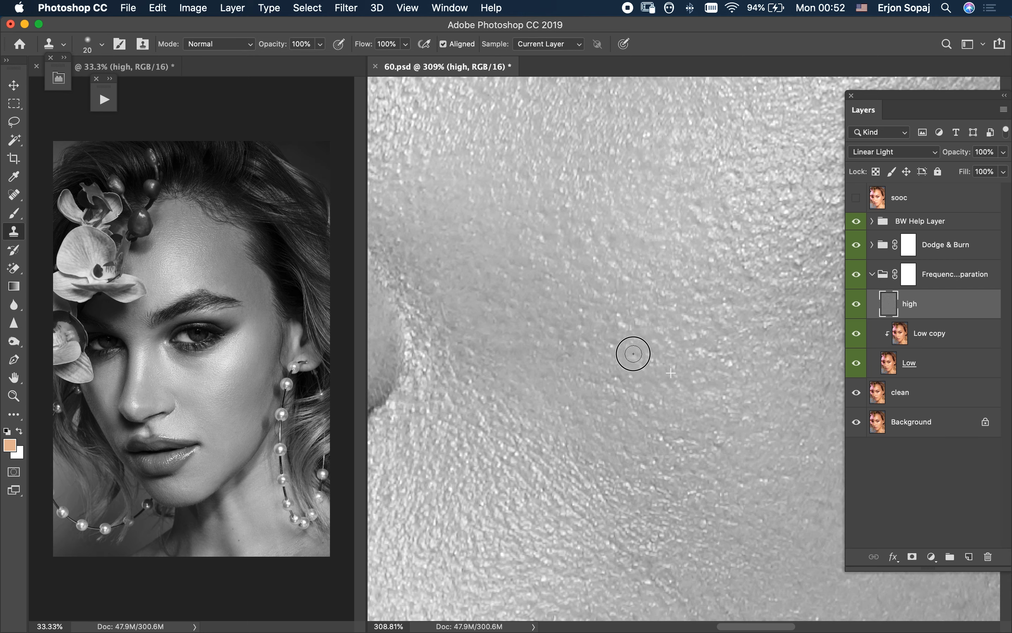
scroll(677, 287, right, 3)
scroll(707, 319, right, 4)
- Remove small bright texture spots on the cheek of the high layer with a 6 px Content-Aware Spot Healing Brush
key(j)
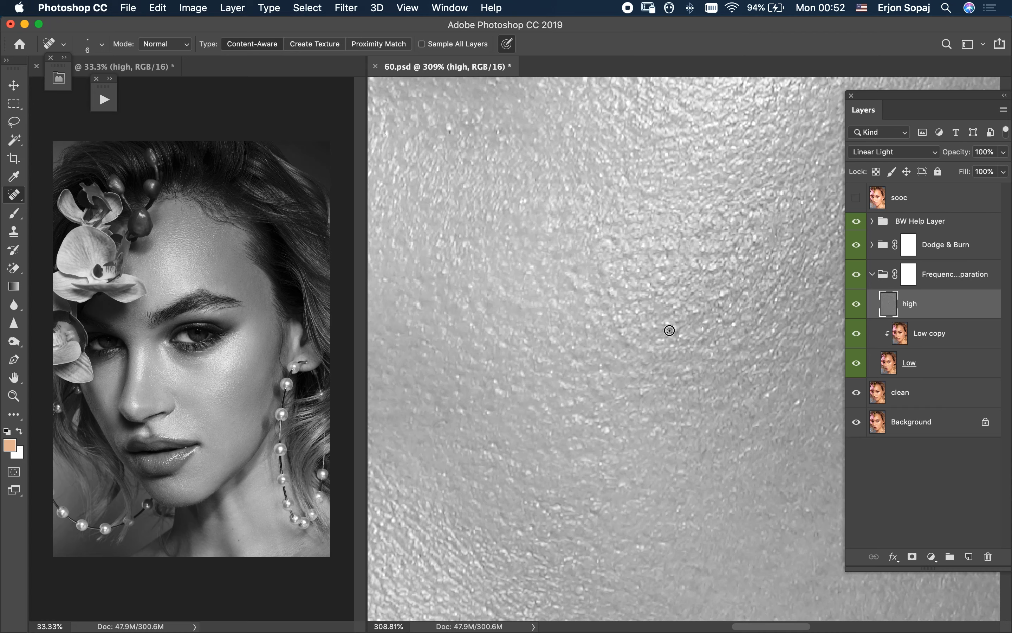
drag(682, 323, 682, 321)
drag(451, 125, 452, 125)
scroll(551, 205, right, 4)
drag(533, 272, 534, 258)
drag(529, 237, 531, 242)
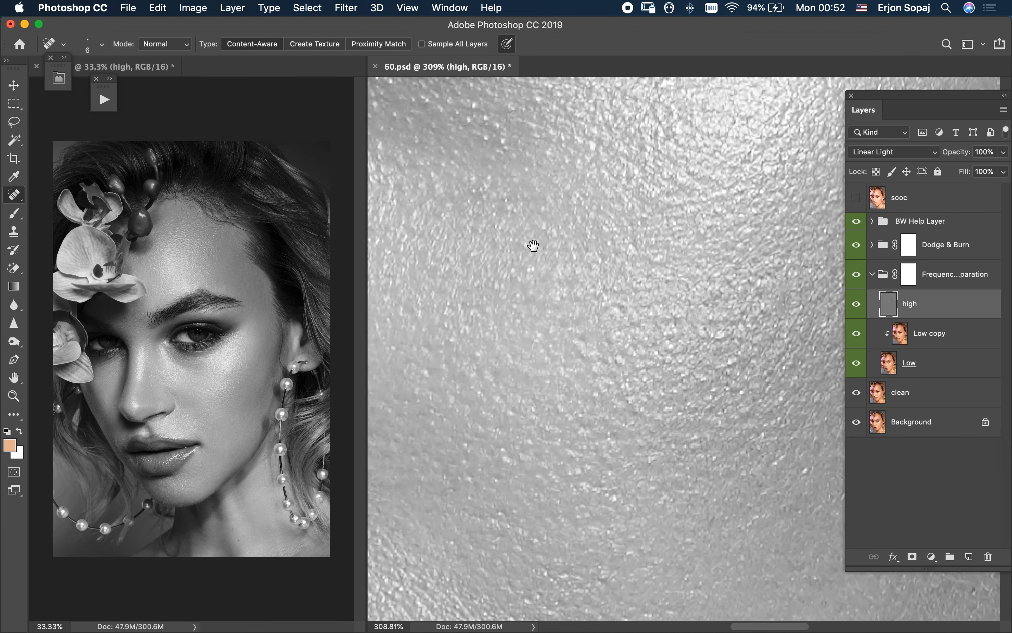
- Clone clean texture over the rough cheek skin above the mouth corner on the high layer with a 20 px Clone Stamp
mouse_move(523, 310)
mouse_down()
mouse_move(587, 262)
mouse_move(607, 235)
mouse_up()
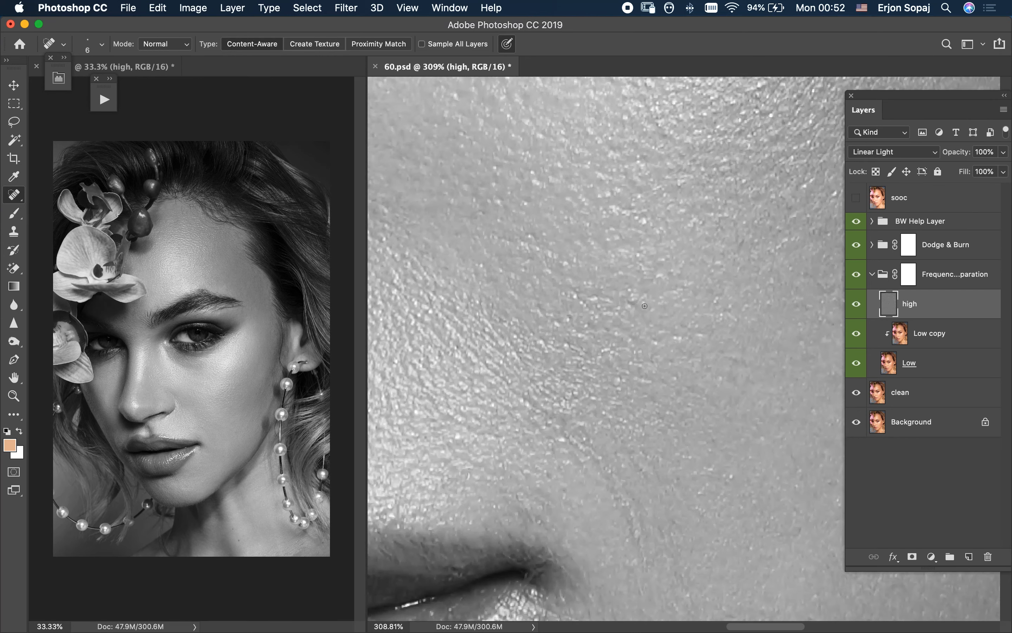
key(s)
alt+click(662, 289)
drag(595, 298, 619, 296)
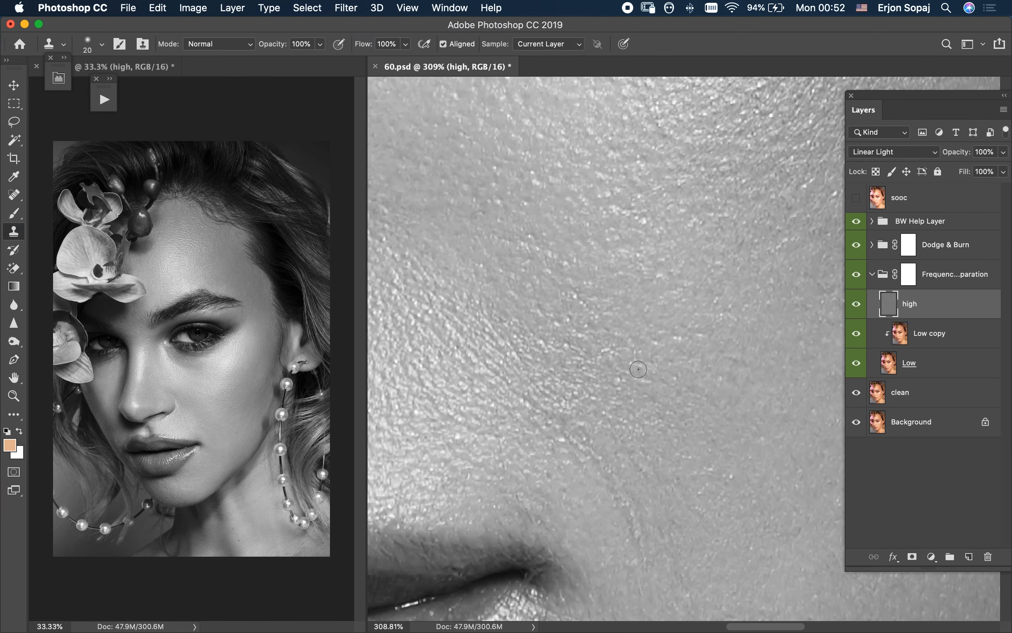
drag(623, 407, 615, 272)
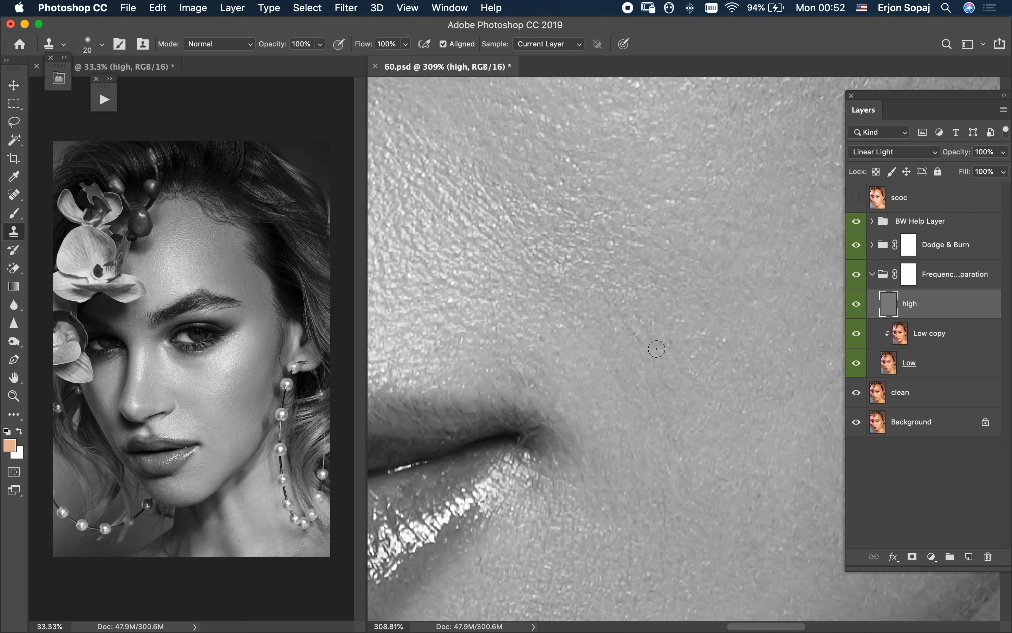
- Clone freshly sampled texture over uneven skin beside the mouth corner on the high layer
drag(627, 334, 554, 236)
alt+click(648, 340)
click(618, 373)
drag(668, 374, 626, 427)
alt+click(631, 357)
click(573, 314)
drag(573, 313, 588, 327)
- Resample clean texture and clone it across the remaining uneven spots on the lower cheek of the high layer
alt+click(652, 239)
mouse_move(586, 257)
mouse_down()
mouse_move(599, 271)
mouse_move(581, 304)
mouse_up()
alt+click(632, 251)
click(667, 289)
mouse_move(667, 290)
mouse_down()
mouse_move(674, 281)
mouse_move(750, 295)
mouse_up()
alt+click(654, 236)
click(716, 317)
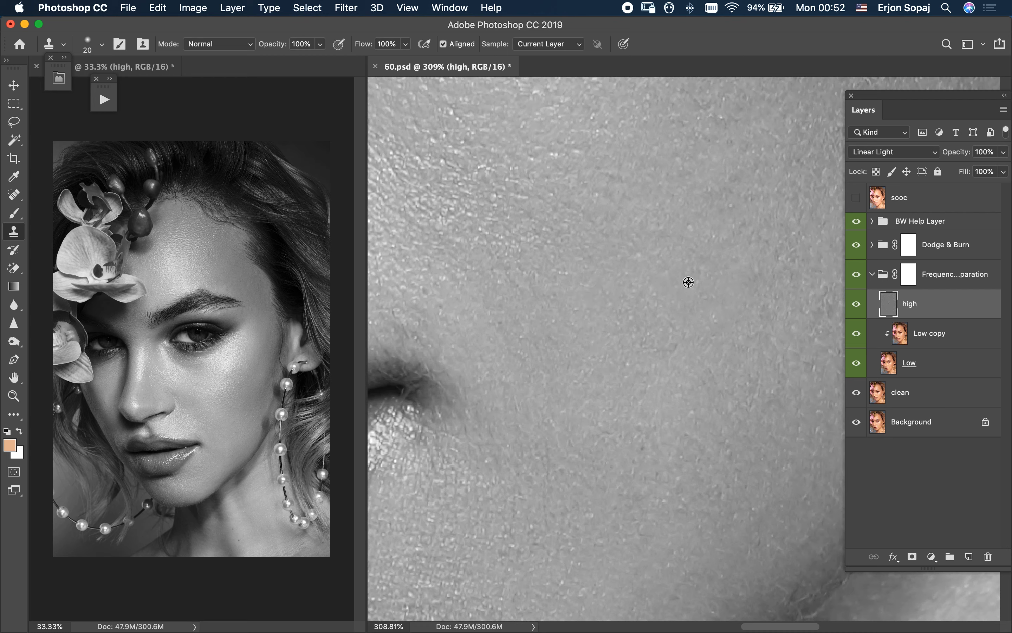
- Clone clean texture over the rough skin between the lower lip and the jaw on the high layer
scroll(669, 334, down, 5)
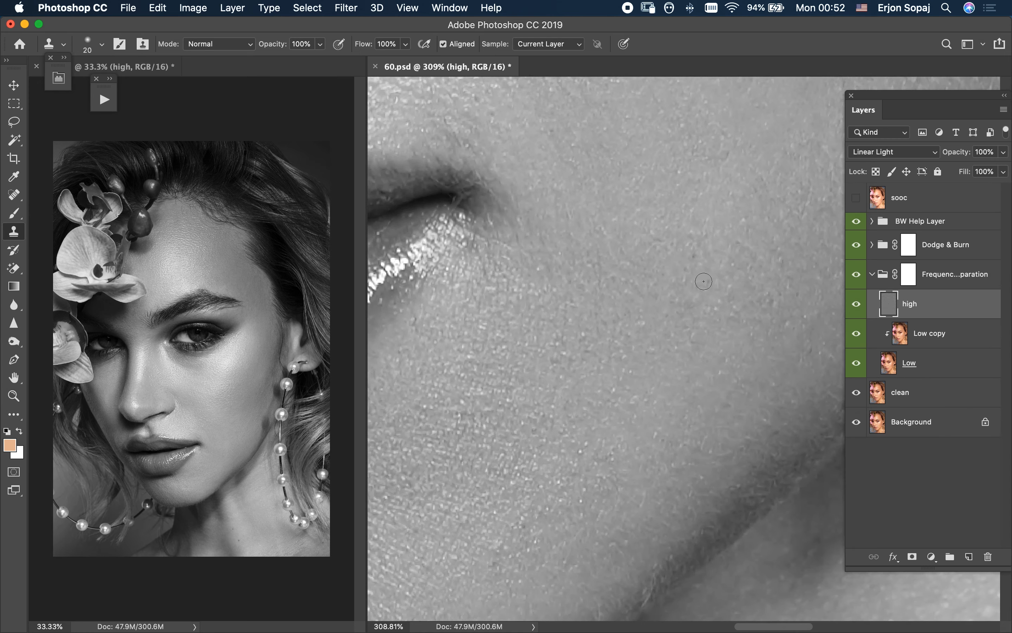
scroll(669, 276, down, 3)
scroll(669, 276, left, 4)
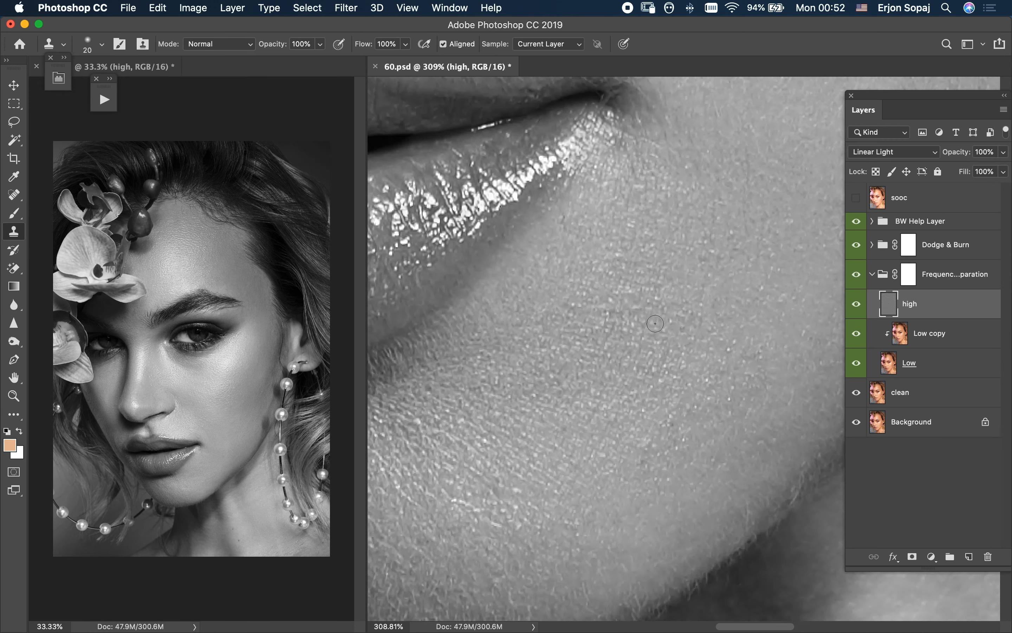
scroll(678, 412, up, 2)
scroll(678, 412, left, 3)
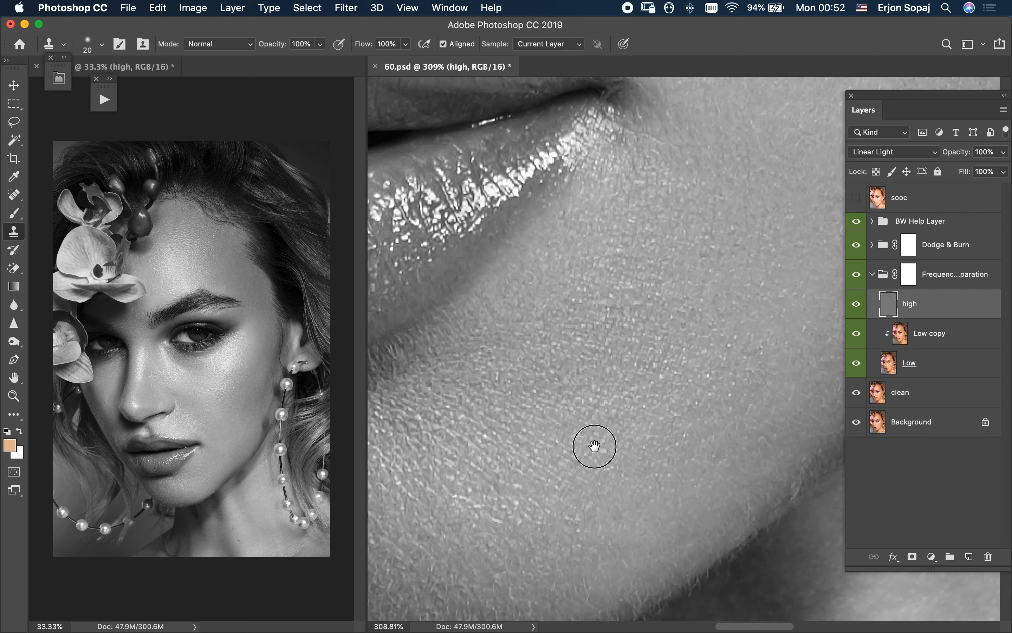
drag(671, 415, 694, 431)
drag(635, 453, 660, 431)
alt+click(664, 393)
click(612, 452)
drag(582, 365, 561, 373)
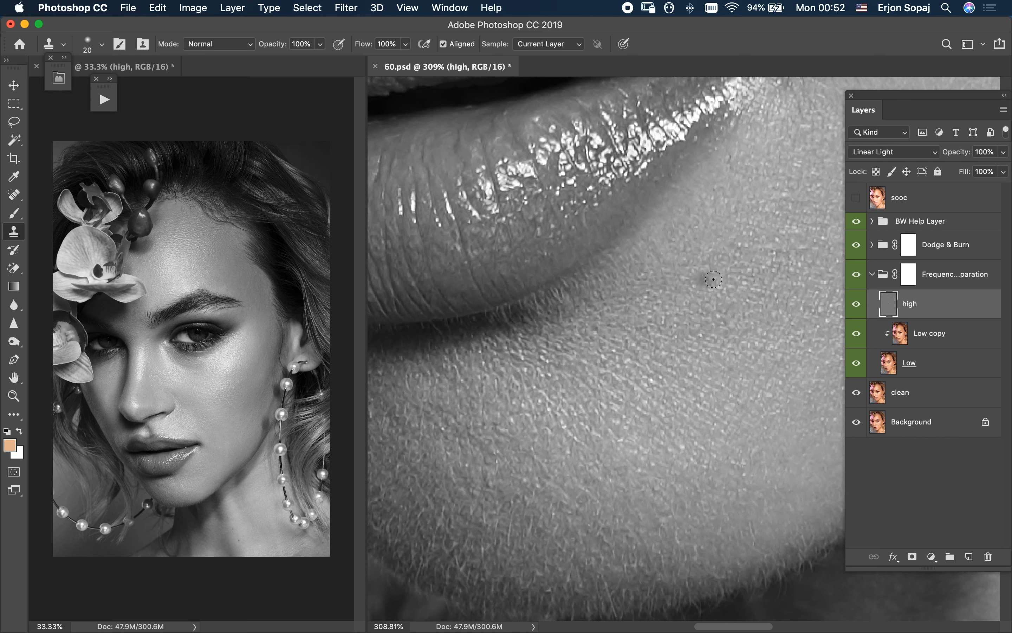
- Remove bright texture marks from the chin beside the lower lip with a 6 px Content-Aware Spot Healing Brush
key(j)
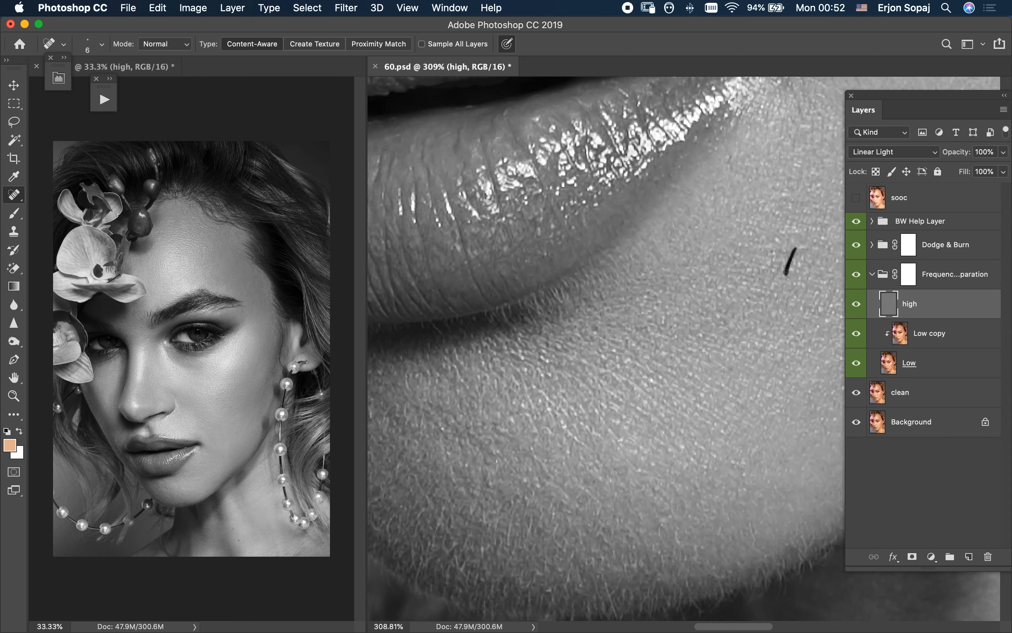
drag(786, 273, 723, 396)
drag(767, 217, 720, 217)
mouse_move(754, 173)
mouse_down()
mouse_move(687, 264)
mouse_move(671, 317)
mouse_up()
mouse_move(671, 318)
mouse_down()
mouse_move(706, 322)
mouse_move(700, 305)
mouse_up()
- Clone clean texture over the skin just above the mouth corner on the high layer
key(s)
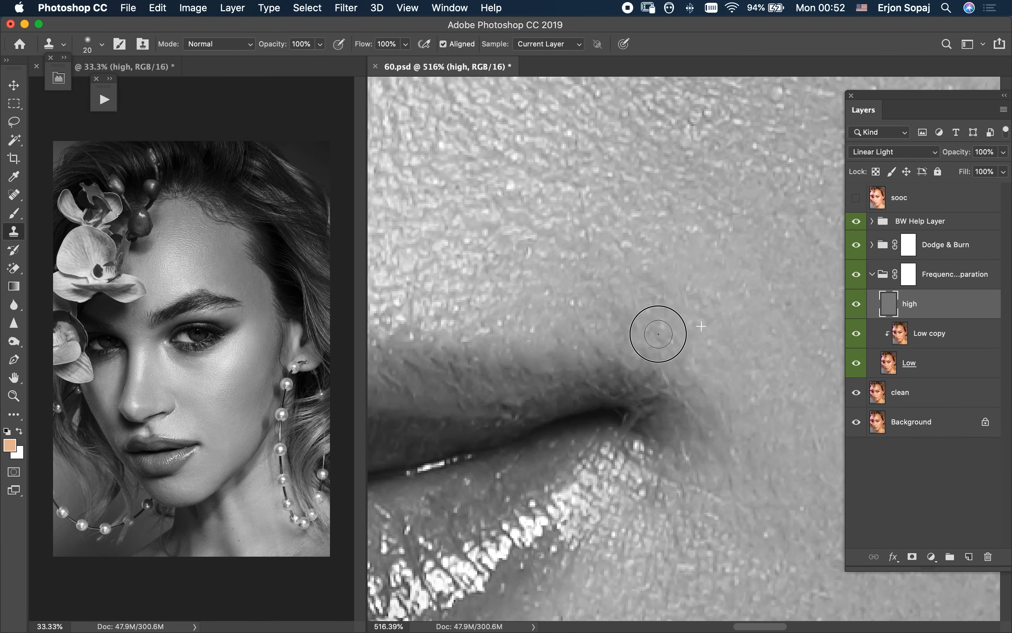
key(z)
drag(750, 273, 691, 275)
mouse_move(773, 261)
mouse_down()
mouse_move(649, 339)
mouse_move(610, 382)
mouse_up()
- Hide the BW Help Layer and clone clean texture over uneven cheek skin in colour on the high layer
click(855, 221)
drag(764, 221, 730, 364)
mouse_move(726, 237)
mouse_down()
mouse_move(711, 303)
mouse_move(725, 228)
mouse_move(682, 288)
mouse_up()
alt+click(718, 237)
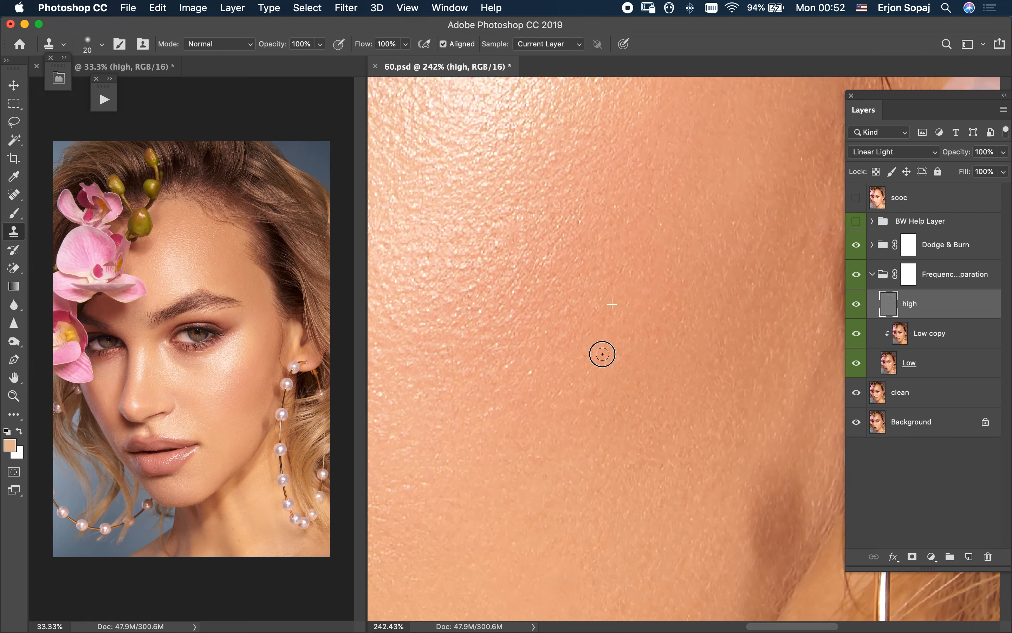
drag(645, 370, 709, 326)
drag(643, 220, 684, 246)
alt+click(605, 152)
drag(607, 241, 595, 218)
- Clone freshly sampled texture over rough spots beside the bright highlight at the side of the face on the high layer
mouse_move(629, 100)
mouse_down()
mouse_move(636, 219)
mouse_move(664, 242)
mouse_up()
alt+click(654, 172)
alt+click(653, 171)
click(626, 187)
mouse_move(653, 190)
mouse_down()
mouse_move(619, 195)
mouse_move(556, 180)
mouse_up()
drag(654, 244, 690, 255)
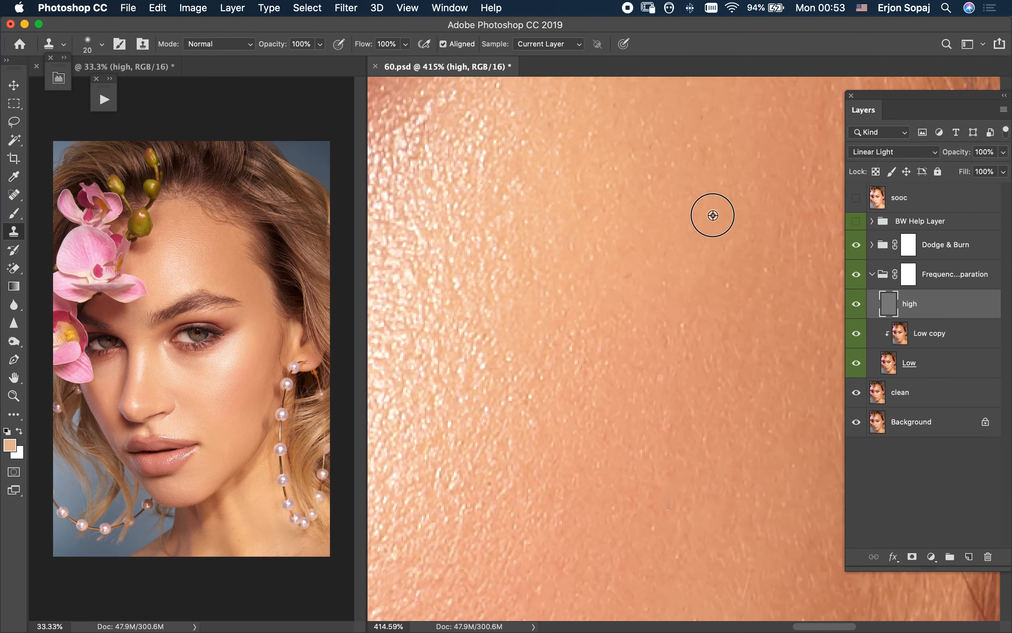
drag(688, 121, 685, 230)
alt+click(686, 228)
drag(695, 281, 702, 255)
drag(699, 201, 737, 460)
drag(713, 308, 642, 320)
- Clone clean texture over flaws on the forehead below the hairline and beside the green flower bud
mouse_move(473, 138)
mouse_down()
mouse_move(545, 285)
mouse_move(586, 293)
mouse_up()
mouse_move(560, 188)
mouse_down()
mouse_move(608, 280)
mouse_move(637, 288)
mouse_up()
drag(570, 347, 637, 300)
mouse_move(518, 201)
mouse_down()
mouse_move(628, 303)
mouse_move(627, 359)
mouse_up()
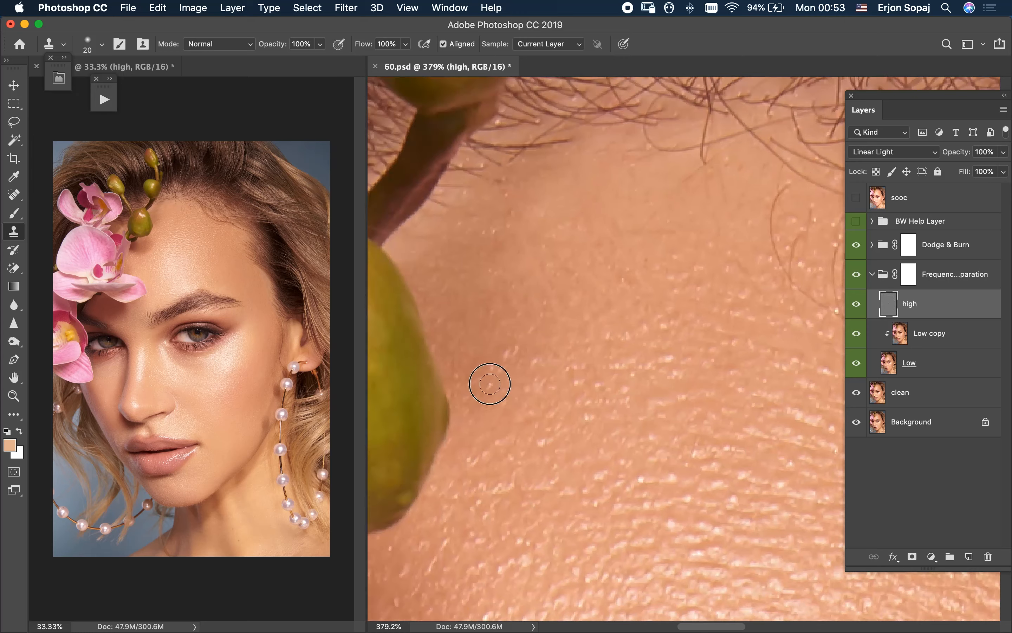
drag(668, 264, 598, 272)
drag(549, 544, 549, 314)
- Clone resampled texture over uneven forehead skin next to the pink orchid petals on the high layer
drag(401, 200, 447, 255)
drag(447, 255, 509, 256)
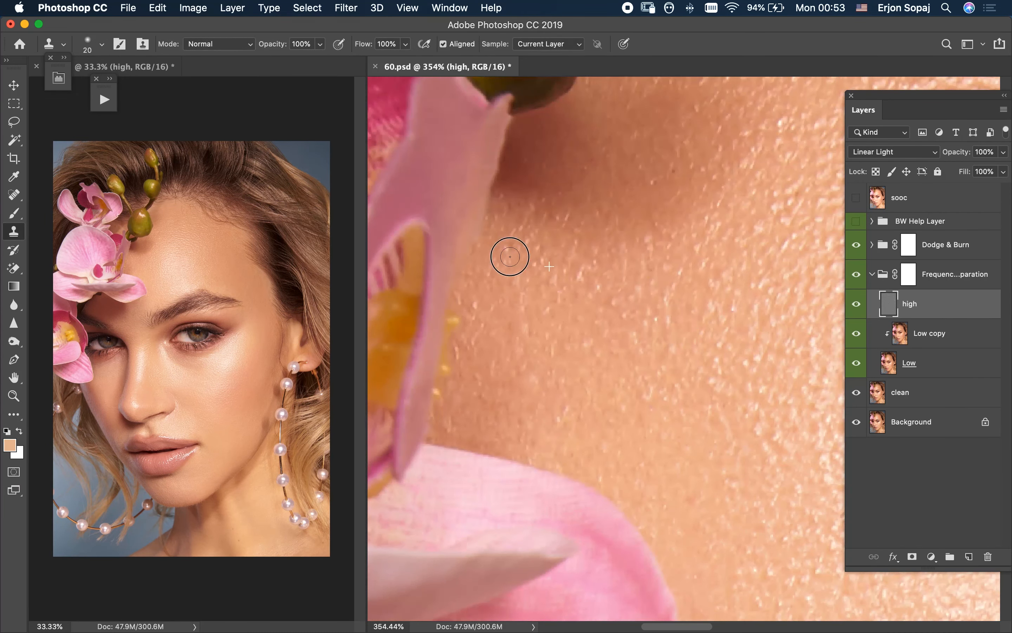
alt+click(592, 409)
drag(666, 360, 667, 368)
mouse_move(657, 325)
mouse_down()
mouse_move(603, 262)
mouse_move(519, 84)
mouse_up()
alt+click(576, 278)
- Clone clean texture over the rough skin on the lower forehead and between the eyebrows
drag(435, 473, 671, 270)
click(538, 323)
drag(537, 323, 636, 392)
alt+click(582, 312)
drag(702, 498, 535, 203)
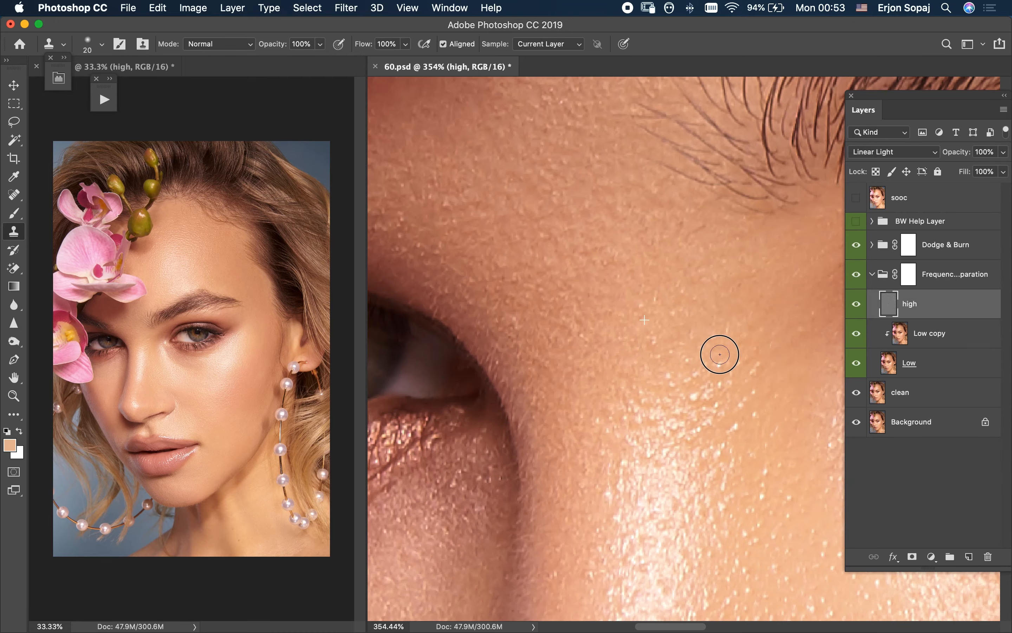
- Clone smooth texture over the bright spots along the bridge of the nose on the high layer
drag(726, 326, 634, 272)
mouse_move(700, 292)
mouse_down()
mouse_move(560, 336)
mouse_move(526, 365)
mouse_move(608, 170)
mouse_up()
alt+click(538, 140)
click(533, 184)
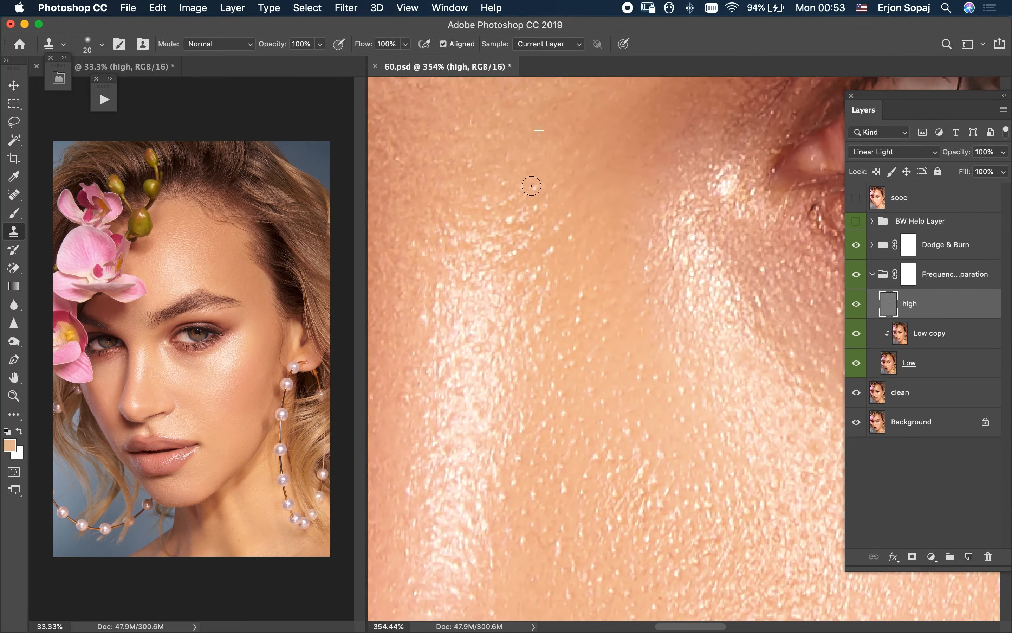
drag(550, 191, 568, 224)
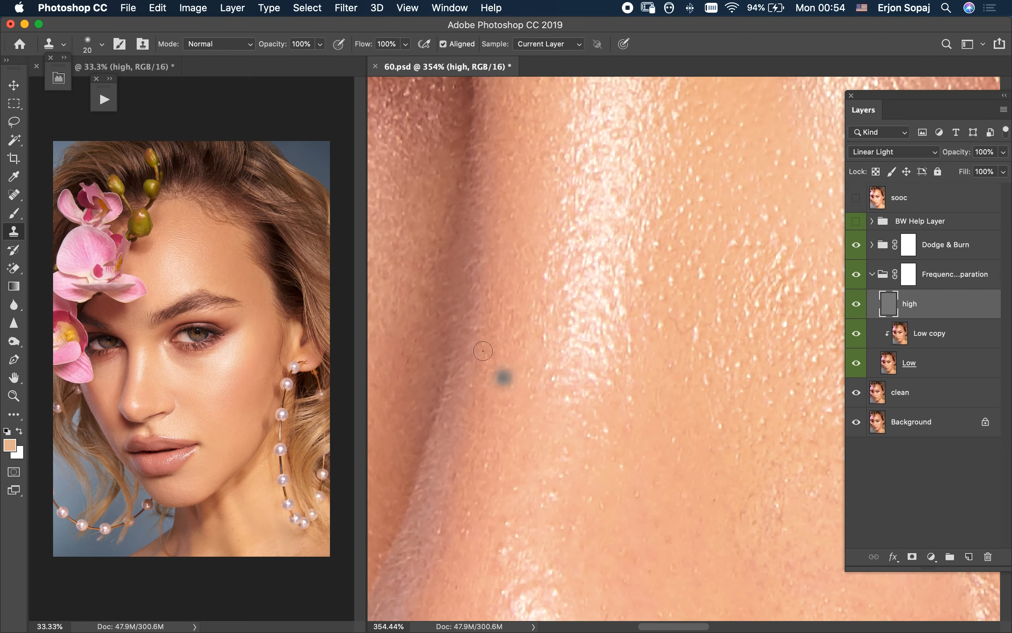
drag(653, 406, 583, 353)
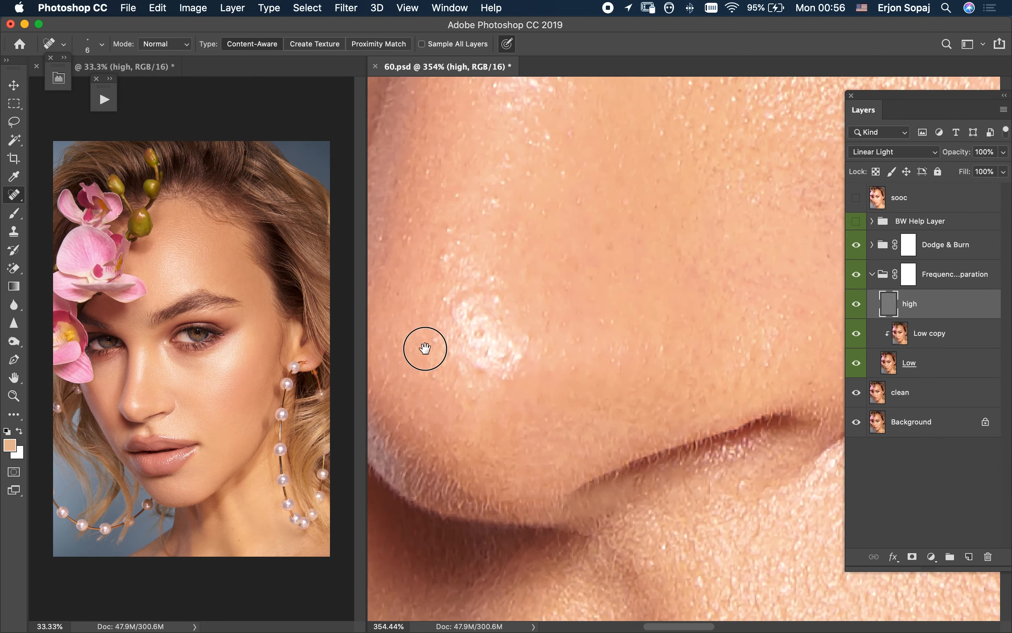
- Heal small texture spots on the nose and around the inner eye corner with the 6 px Spot Healing Brush
click(542, 255)
drag(375, 300, 479, 363)
drag(669, 125, 599, 219)
drag(719, 138, 635, 231)
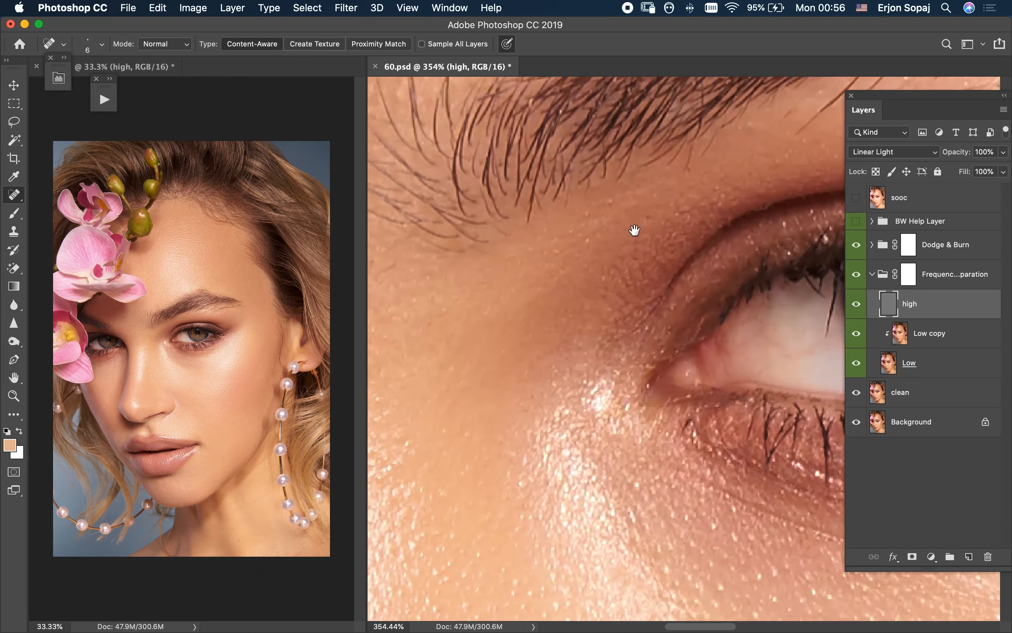
drag(744, 184, 627, 247)
drag(636, 252, 674, 235)
drag(585, 318, 624, 221)
- Hide the high layer, select Low copy, and blend the tones around the nose bridge with the Mixer Brush
click(856, 304)
click(899, 333)
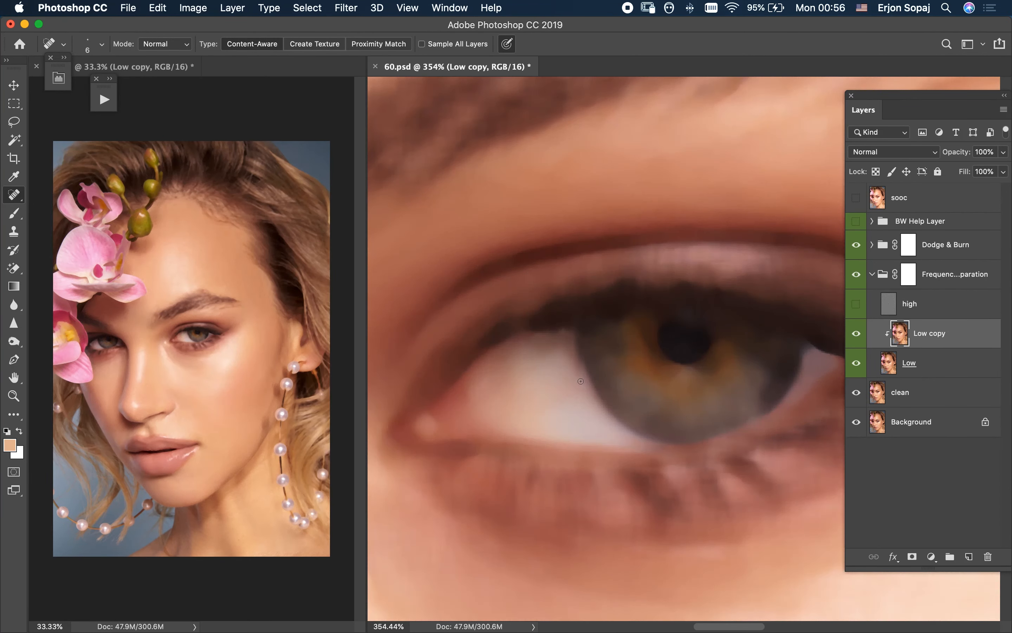
key(b)
drag(401, 335, 536, 316)
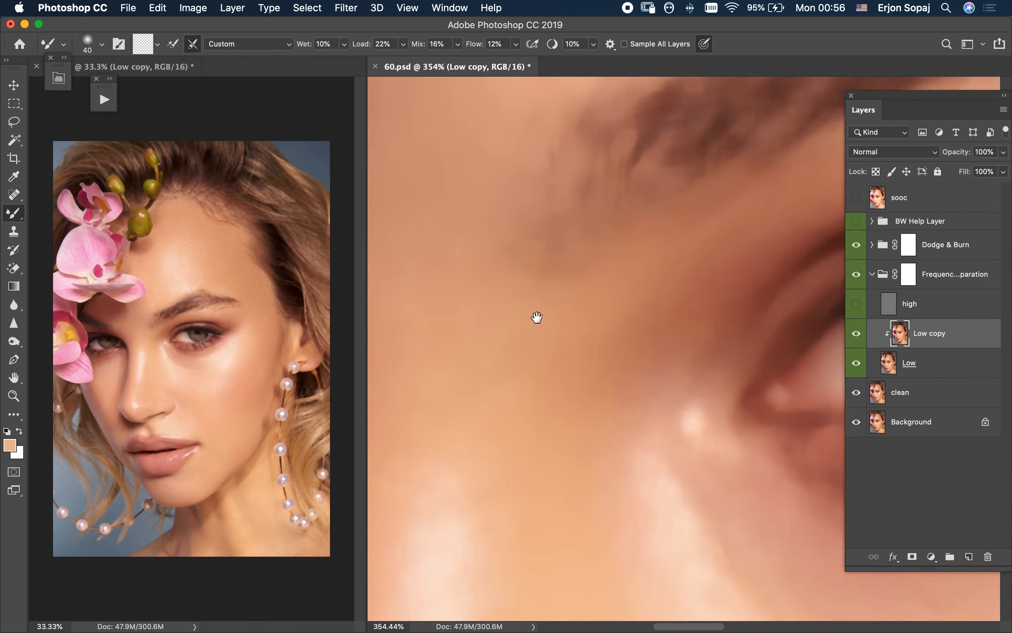
drag(627, 310, 601, 316)
key(])
key(])
mouse_move(381, 360)
mouse_down()
mouse_move(477, 377)
mouse_move(485, 399)
mouse_up()
- Reduce the Mixer Brush to 35 px, swap the foreground and background colours, and blend the tones around the eye beside the orchid
key([)
key([)
key([)
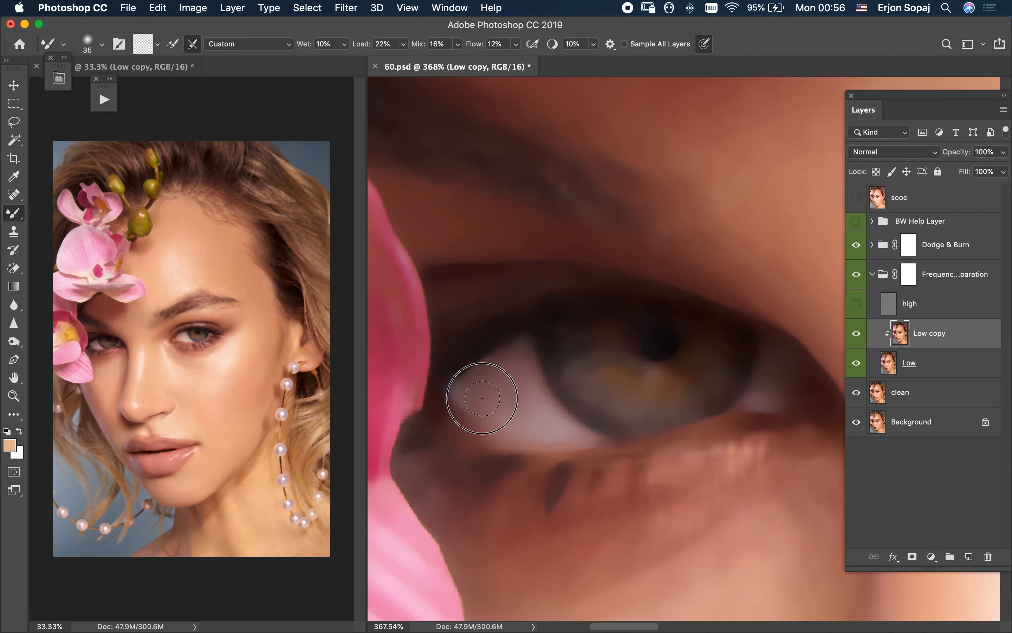
key(x)
drag(648, 384, 607, 379)
drag(698, 257, 623, 310)
- Enlarge the Mixer Brush to 125 px and blend the forehead tones on Low copy
key(])
key(])
key(])
key(])
key(])
key(])
key(])
key(])
key(])
drag(716, 229, 615, 266)
mouse_move(707, 250)
mouse_down()
mouse_move(607, 359)
mouse_move(598, 482)
mouse_up()
drag(644, 100, 493, 297)
drag(628, 359, 588, 326)
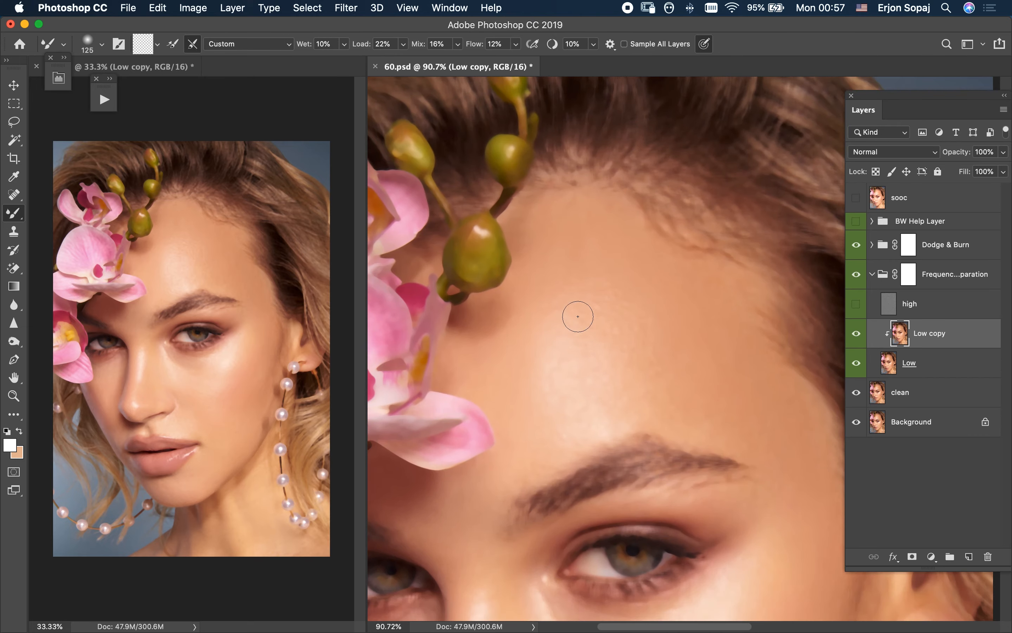
- Enlarge the Mixer Brush to 175 px and blend the forehead, under-eye and cheek tones on Low copy
key(])
key(])
drag(786, 306, 655, 276)
drag(664, 505, 662, 318)
drag(500, 404, 600, 361)
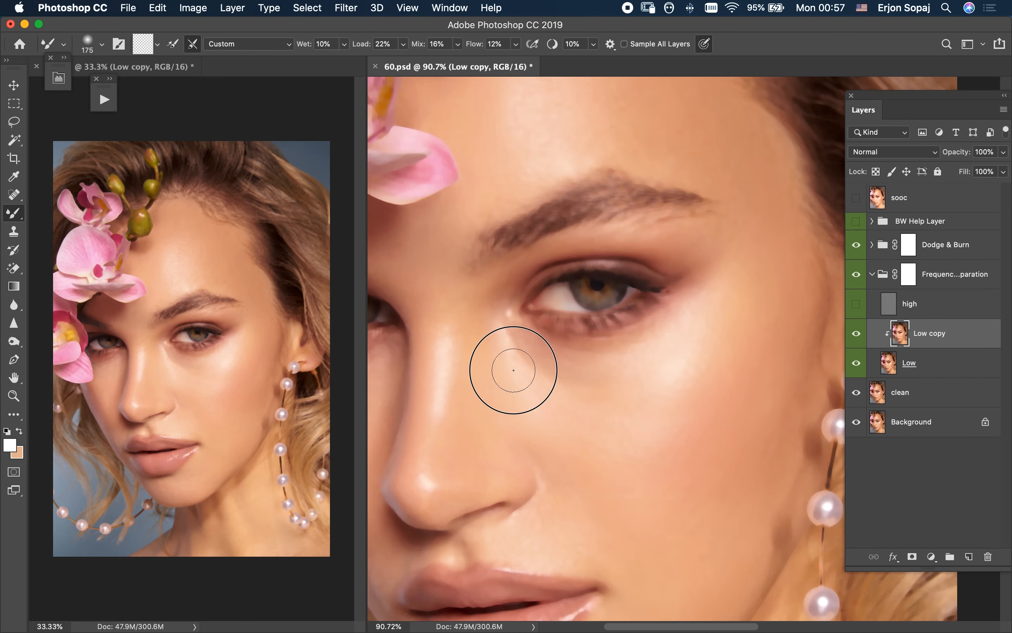
drag(536, 404, 528, 308)
drag(624, 526, 658, 346)
- Blend the chin and jaw tones on Low copy with the Mixer Brush at 100 px and 150 px
key([)
key([)
key([)
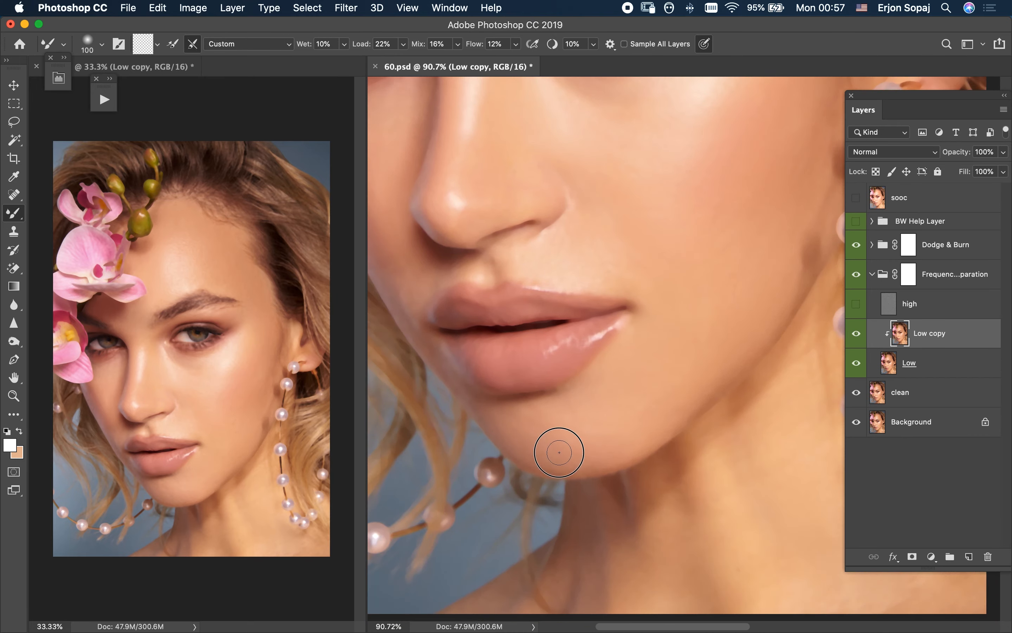
key(])
key(])
mouse_move(676, 397)
mouse_down()
mouse_move(709, 383)
mouse_move(621, 293)
mouse_up()
drag(702, 446, 700, 413)
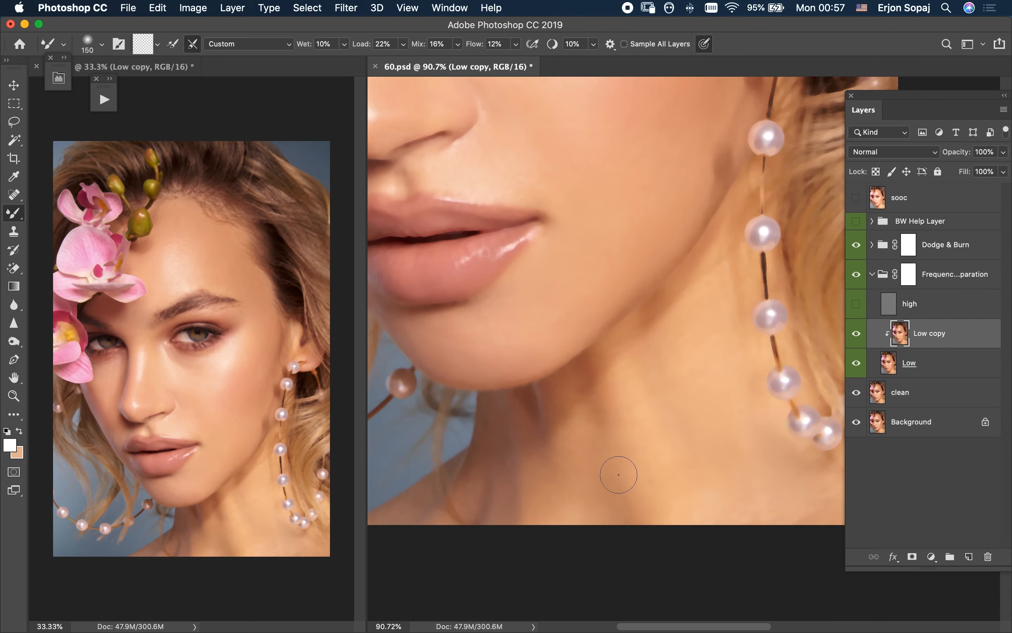
- Swap the foreground and background colours and blend the neck and lower face tones with the 150 px Mixer Brush
key(b)
key(x)
drag(623, 520, 642, 514)
drag(672, 143, 662, 323)
drag(677, 184, 701, 336)
- Show the BW Help Layer with the high layer hidden and examine the tones around the nose and mouth
key(F2)
key(F3)
drag(531, 333, 632, 501)
scroll(501, 377, up, 5)
drag(506, 297, 539, 402)
click(856, 304)
key(shift+b)
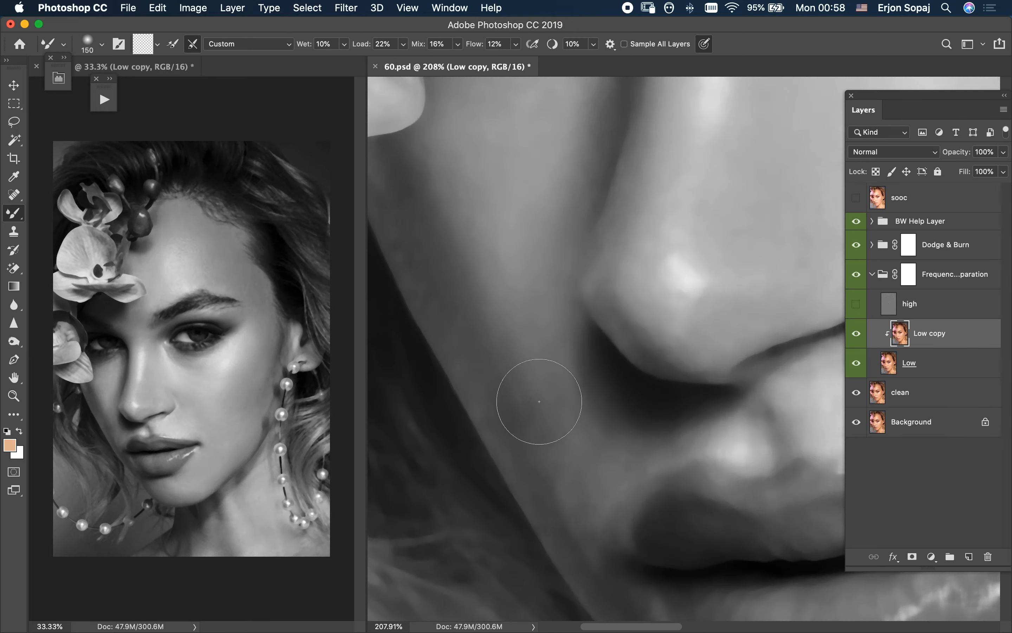
- Check the area with the BW Help Layer off and on, and blend the shaded cheek beside the nose using a 90 px Mixer Brush
click(856, 221)
key([)
key([)
key([)
click(856, 221)
mouse_move(459, 291)
mouse_down()
mouse_move(540, 298)
mouse_move(463, 326)
mouse_up()
mouse_move(504, 391)
mouse_down()
mouse_move(531, 287)
mouse_move(518, 253)
mouse_up()
drag(774, 334, 489, 280)
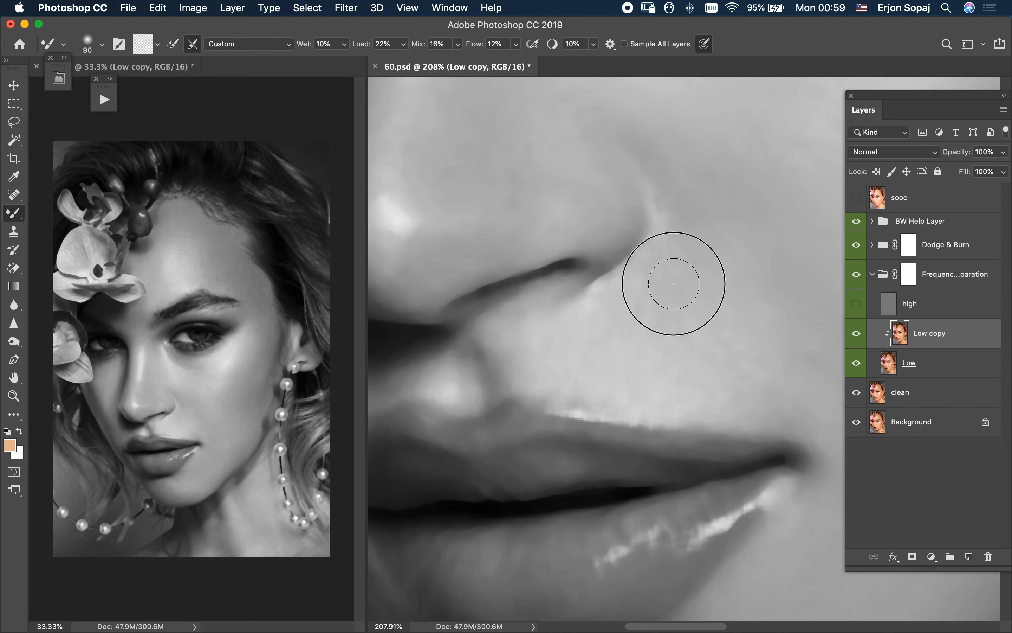
- Blend the tones above the upper lip and across the cheek on Low copy with the Mixer Brush at 90 px and 100 px
drag(673, 283, 542, 269)
drag(654, 378, 639, 316)
drag(664, 402, 632, 335)
scroll(644, 334, up, 3)
drag(632, 266, 610, 329)
key(])
key(])
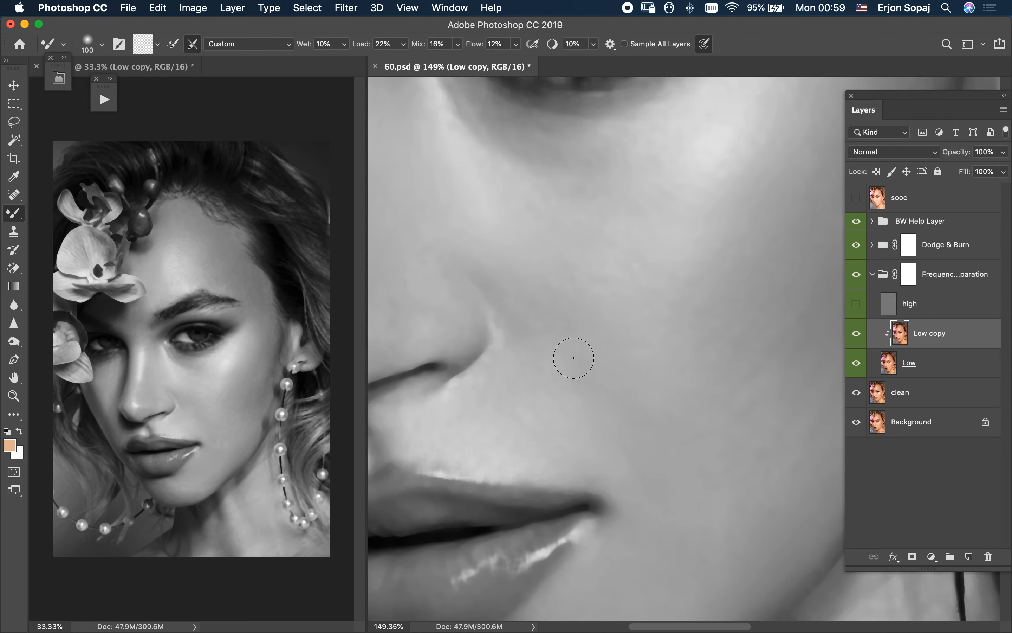
drag(552, 259, 583, 337)
drag(694, 440, 633, 214)
drag(766, 178, 799, 276)
- Compare the whole portrait with the original sooc layer in colour, then return to the black-and-white view without the high layer
click(857, 305)
key(super+0)
click(856, 222)
click(856, 198)
click(856, 198)
click(856, 221)
click(856, 304)
- Blend the cheek and chin tones around the mouth on Low copy with the Mixer Brush at 125 px
key(z)
drag(672, 482, 706, 481)
key(b)
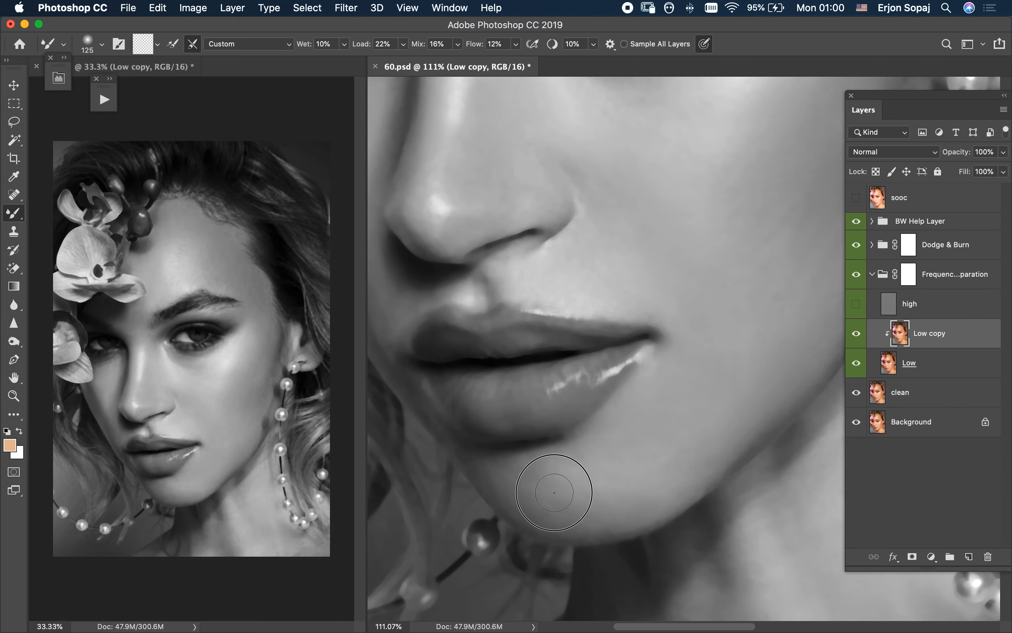
drag(625, 251, 652, 364)
mouse_move(686, 230)
mouse_down()
mouse_move(671, 380)
mouse_move(594, 398)
mouse_up()
- Show the high layer, hide the BW Help Layer, and even the cheek and jaw on Low copy with the 90 px Brush at 10% opacity
key(shift+b)
click(856, 304)
click(856, 222)
drag(784, 330, 818, 427)
drag(669, 481, 668, 201)
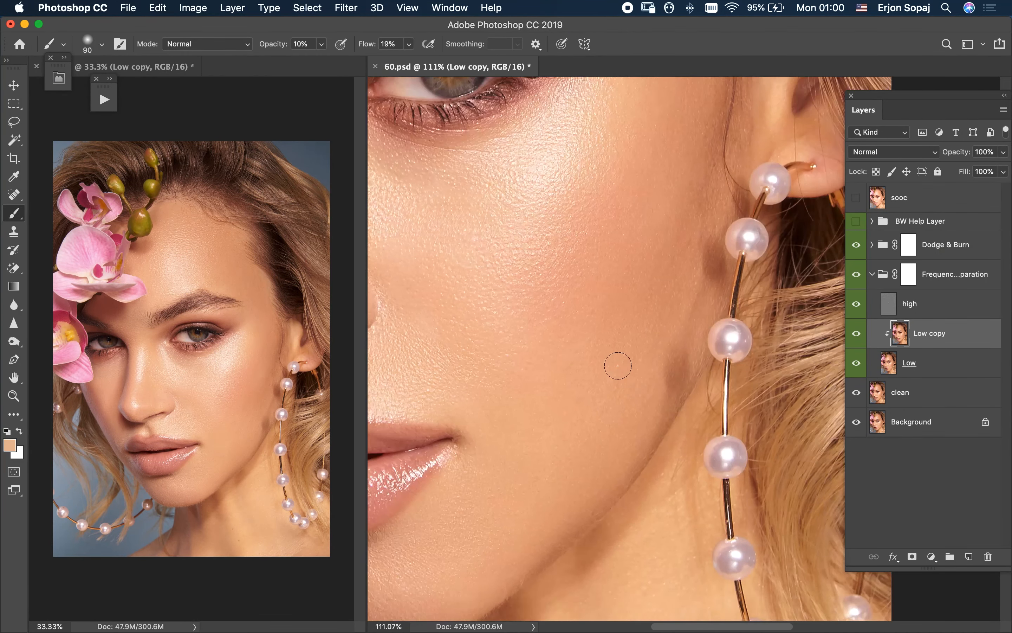
drag(618, 293, 644, 391)
drag(592, 178, 694, 291)
drag(543, 440, 713, 356)
- Hide the high layer and blend the skin between the brows and along the nose bridge with the Mixer Brush at 70 px
key(super+0)
click(856, 304)
drag(609, 300, 692, 336)
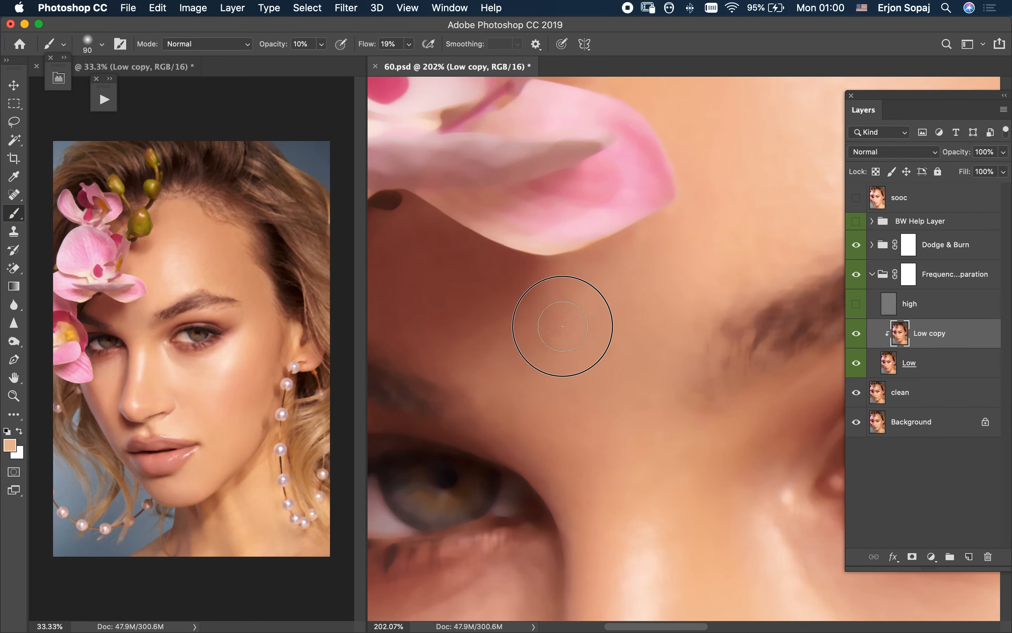
key(shift+b)
drag(609, 311, 600, 351)
drag(527, 360, 422, 206)
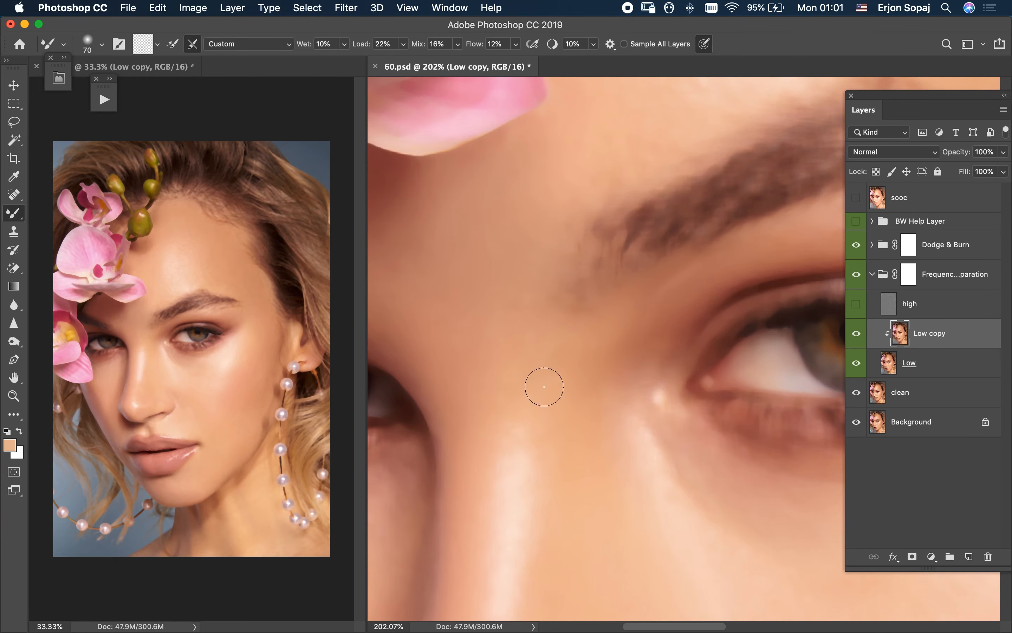
drag(547, 439, 786, 218)
drag(481, 563, 260, 108)
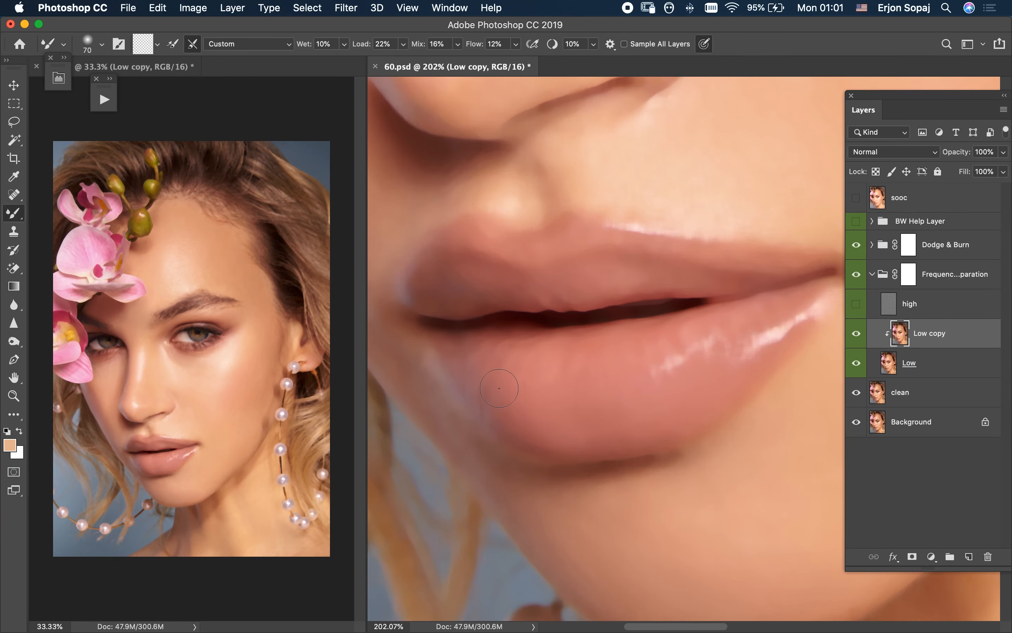
- Blend the tones around the lips and face with the Mixer Brush, and check the result with the high layer and Frequency Separation group toggled
drag(792, 560, 567, 347)
drag(650, 173, 632, 393)
drag(409, 246, 553, 359)
drag(535, 115, 558, 400)
drag(603, 258, 531, 444)
drag(787, 288, 658, 285)
drag(674, 163, 792, 257)
drag(794, 259, 685, 328)
click(856, 303)
click(856, 275)
click(856, 276)
click(856, 303)
- Blend the forehead and the cheek below the eye on Low copy with the Mixer Brush at 150 px
drag(773, 279, 809, 277)
key(m)
mouse_move(825, 275)
mouse_down()
mouse_move(601, 266)
mouse_move(760, 529)
mouse_up()
key(b)
drag(587, 267, 782, 240)
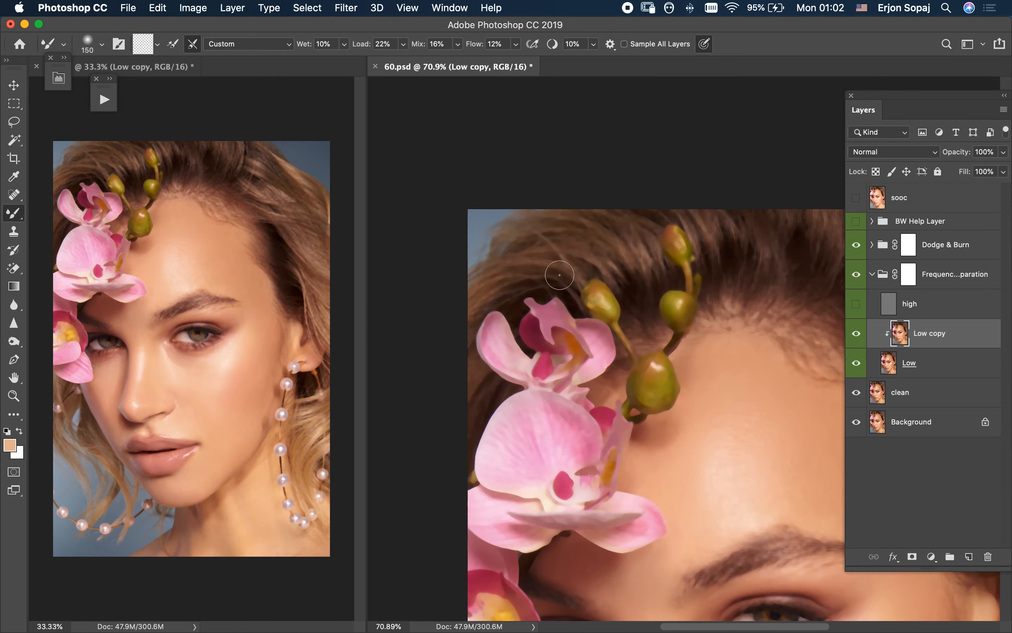
drag(828, 452, 608, 335)
drag(711, 498, 651, 148)
drag(539, 213, 665, 348)
drag(665, 348, 706, 348)
drag(646, 413, 678, 355)
- Paint the cheek below the eye with the 175 px Brush, check Low copy off and on, and show the high layer
key(shift+b)
key(bracketright)
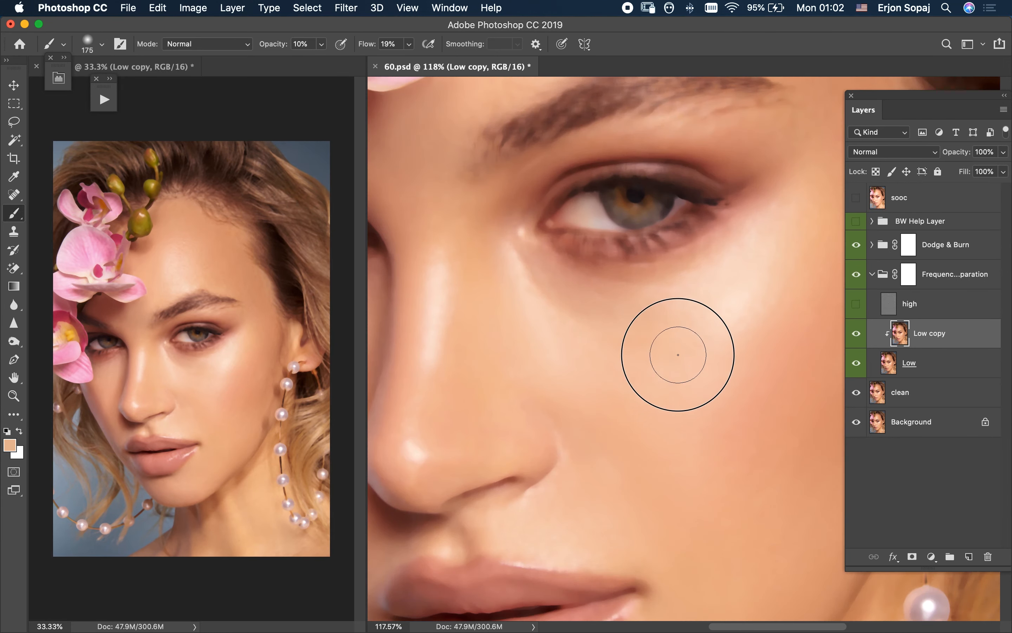
drag(689, 304, 656, 249)
click(856, 333)
click(856, 333)
click(856, 303)
- Open the Dodge & Burn group and compare the full portrait with the group off and on
click(872, 244)
click(917, 277)
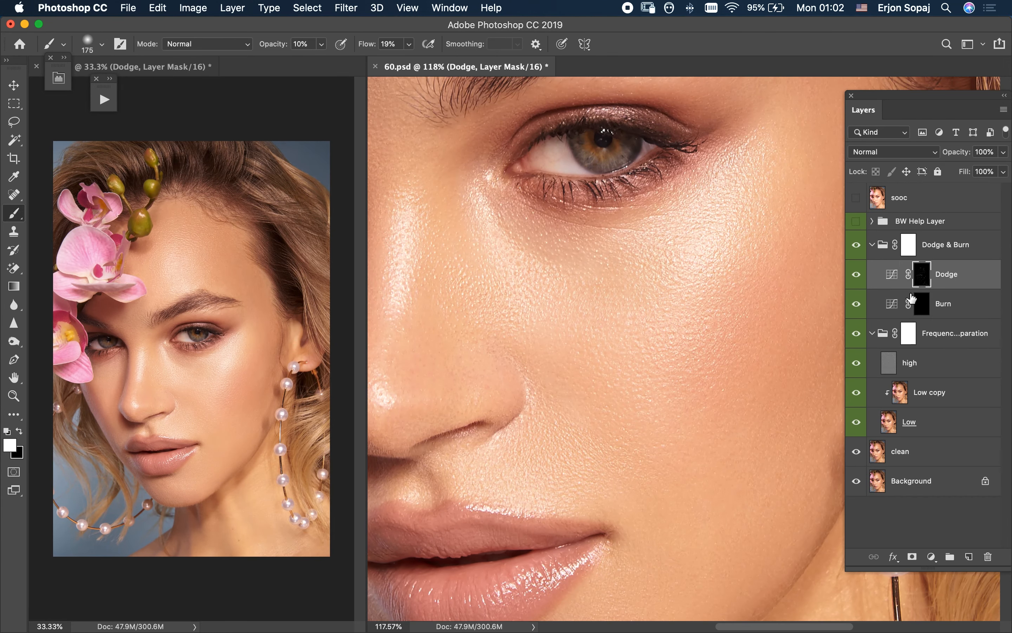
key(shift+b)
drag(580, 334, 603, 303)
key(super+0)
click(872, 245)
click(856, 245)
click(856, 245)
click(872, 245)
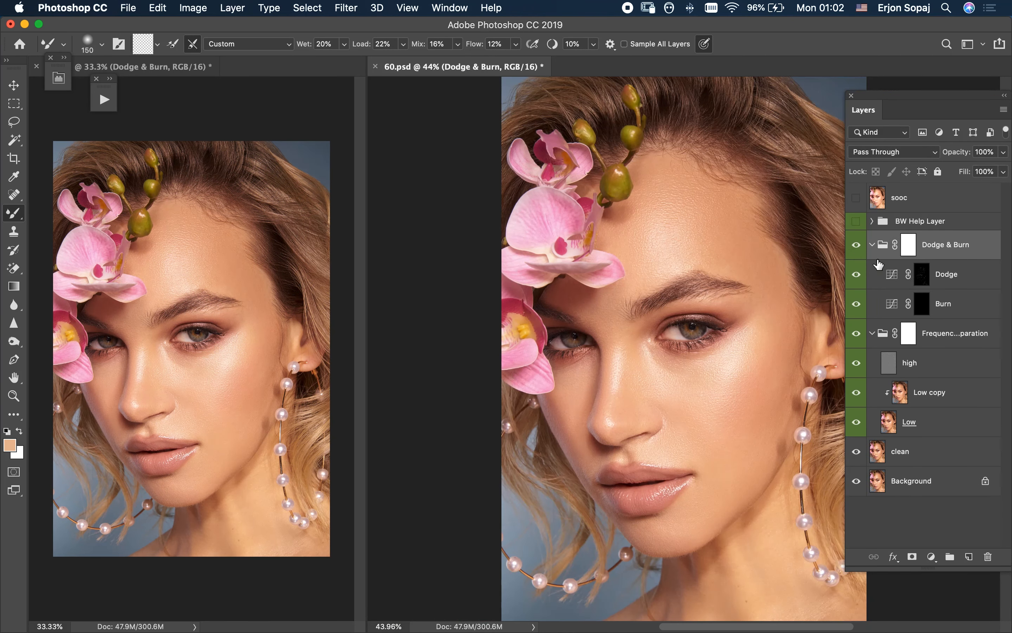
- Lighten the facial tones on the Dodge mask with the white Brush at 100 px and 10% opacity
click(921, 274)
drag(692, 400, 757, 324)
key(shift+b)
key(bracketleft)
key(bracketleft)
key(super+0)
- Move the Dodge & Burn group into the Frequency Separation group above the high layer, and check the groups off and on
drag(935, 246, 930, 334)
click(856, 245)
click(856, 245)
click(856, 221)
click(856, 221)
- Darken bright areas around the brow, eye and upper cheek on the Burn mask with a 70 px Brush, and check the Burn layer off and on
click(933, 334)
drag(688, 251, 739, 313)
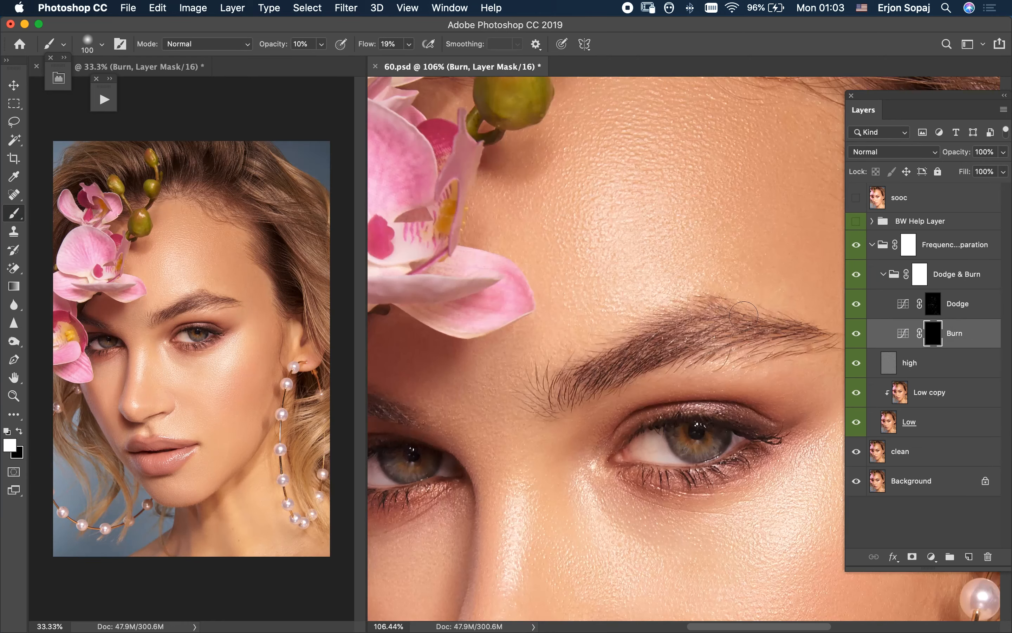
key(bracketleft)
key(bracketleft)
key(bracketleft)
key(bracketleft)
key(bracketleft)
key(bracketleft)
mouse_move(601, 488)
mouse_down()
mouse_move(614, 294)
mouse_move(665, 294)
mouse_up()
mouse_move(832, 402)
mouse_down()
mouse_move(725, 235)
mouse_move(686, 241)
mouse_up()
click(856, 333)
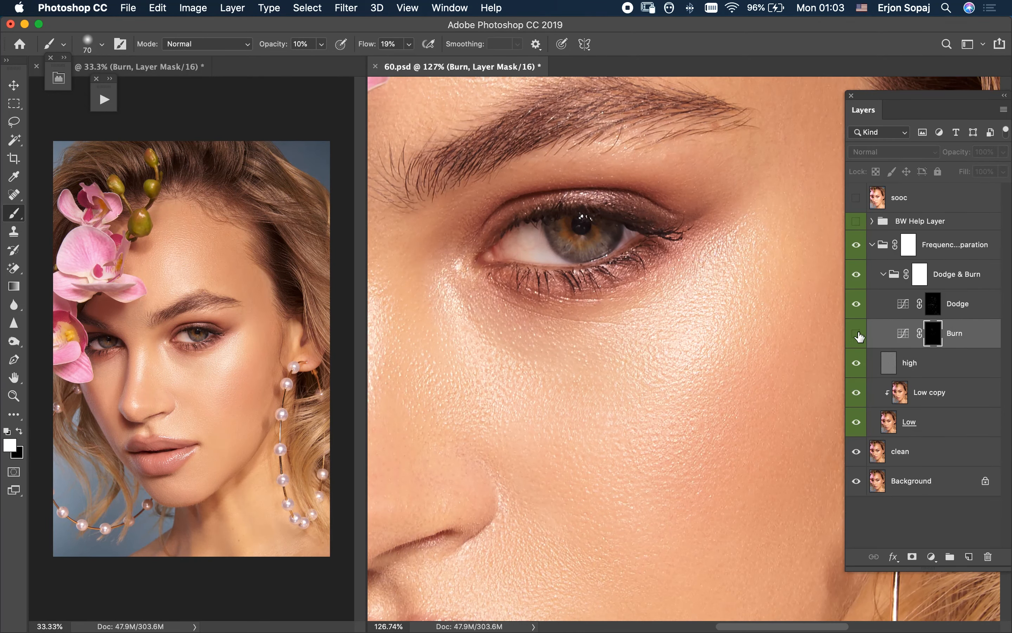
click(856, 333)
- Burn the bright patches on the forehead and cheek on the Burn mask with the Brush at 125 px and 175 px
drag(485, 580, 610, 375)
drag(489, 311, 579, 395)
drag(565, 308, 568, 395)
drag(594, 245, 520, 595)
key(bracketright)
key(bracketright)
key(bracketright)
key(bracketright)
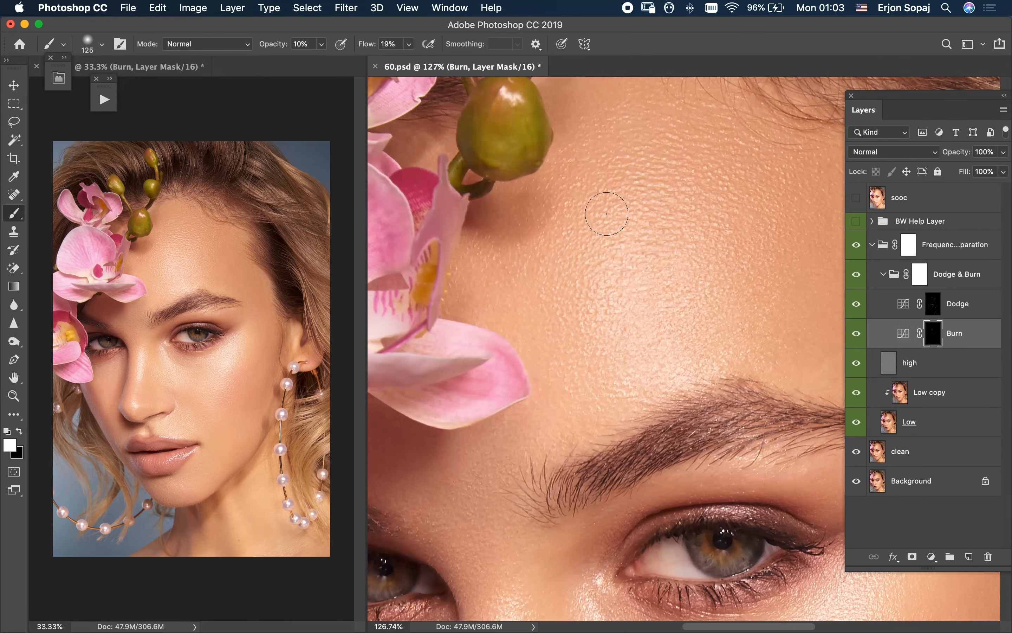
drag(558, 364, 520, 447)
drag(689, 441, 522, 81)
key(bracketright)
key(bracketright)
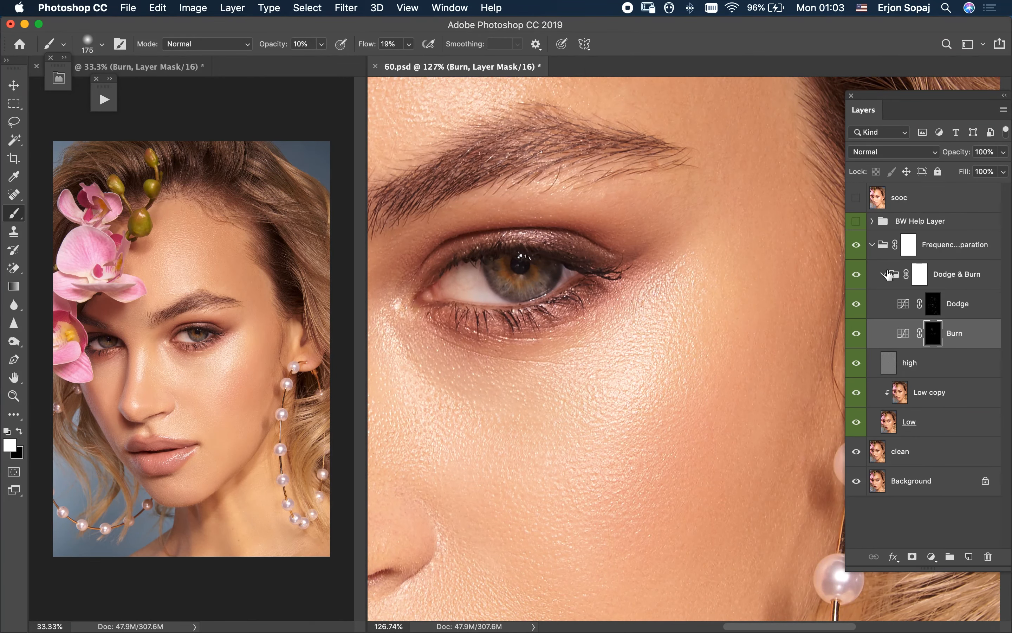
- Collapse the Dodge & Burn group, select Low copy, and show the BW Help Layer with the high layer hidden
click(884, 275)
click(902, 334)
click(856, 221)
drag(815, 266, 776, 277)
click(856, 222)
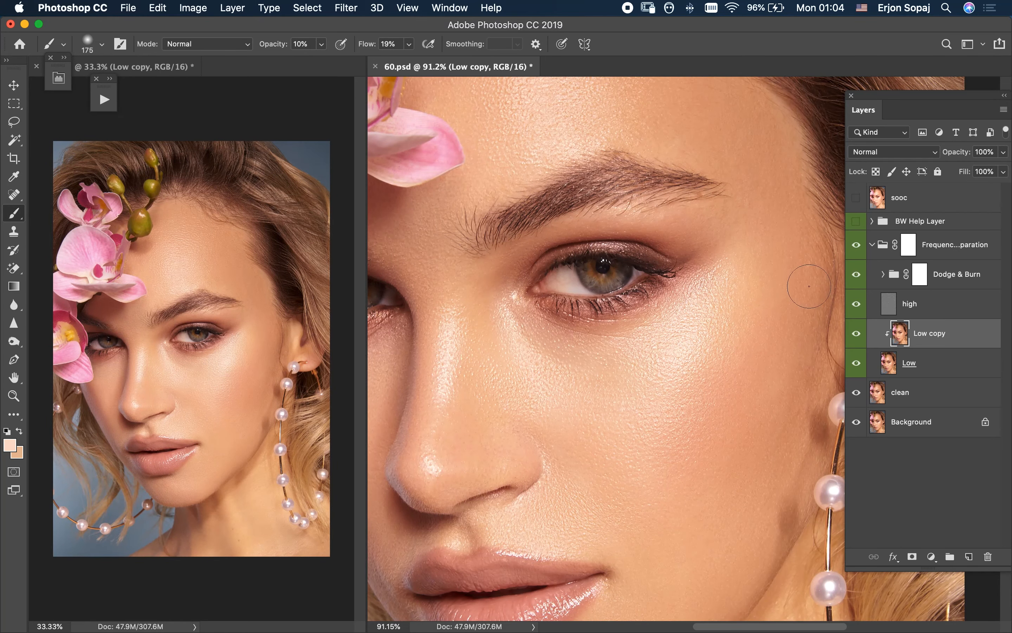
click(856, 222)
click(856, 303)
- Blend the cheek and temple tones on Low copy with the Mixer Brush at 20% wet, checking with the Dodge & Burn group hidden
drag(662, 345, 659, 409)
key(shift+b)
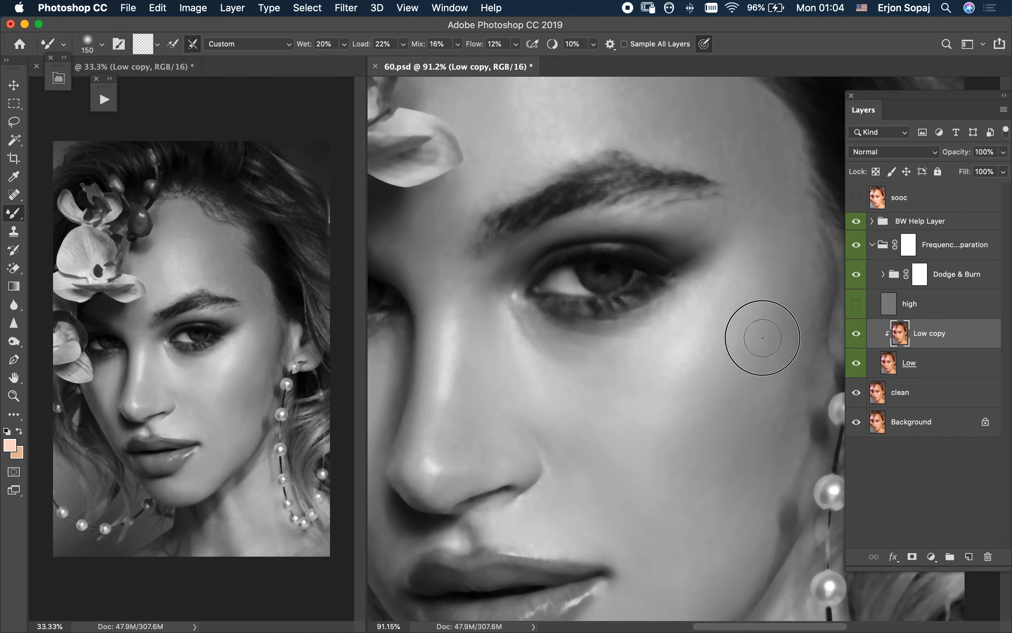
click(856, 274)
drag(654, 297, 650, 344)
click(857, 224)
click(858, 224)
drag(768, 193, 748, 330)
key(bracketright)
click(856, 275)
drag(746, 356, 752, 168)
- Reduce the dodging on the cheek by painting black on the Dodge mask with the 175 px Brush at 40% opacity
click(883, 274)
click(949, 274)
click(945, 308)
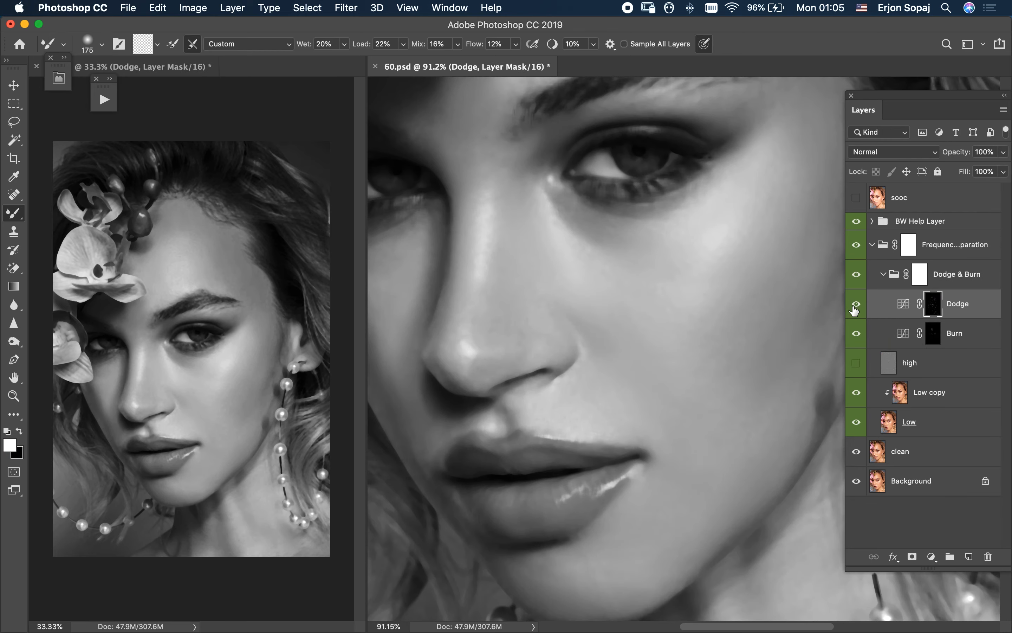
key(x)
key(b)
scroll(592, 310, down, 3)
scroll(592, 310, right, 3)
drag(744, 342, 720, 400)
- Show the high layer, hide the BW Help Layer, and collapse the Dodge & Burn and Frequency Separation groups
drag(873, 246, 874, 245)
click(872, 244)
click(872, 244)
click(883, 274)
click(862, 276)
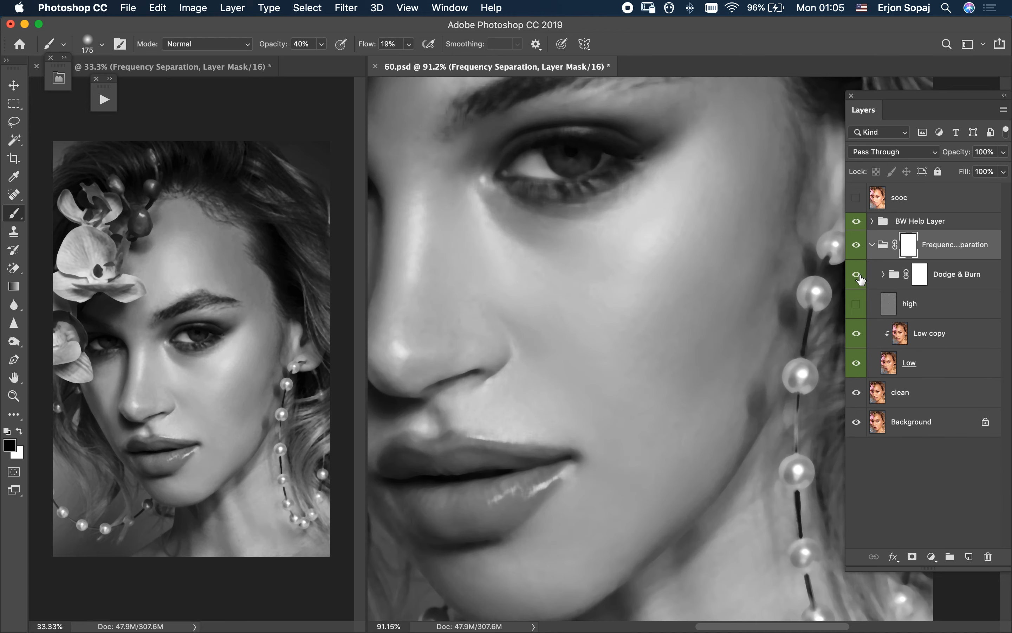
click(857, 275)
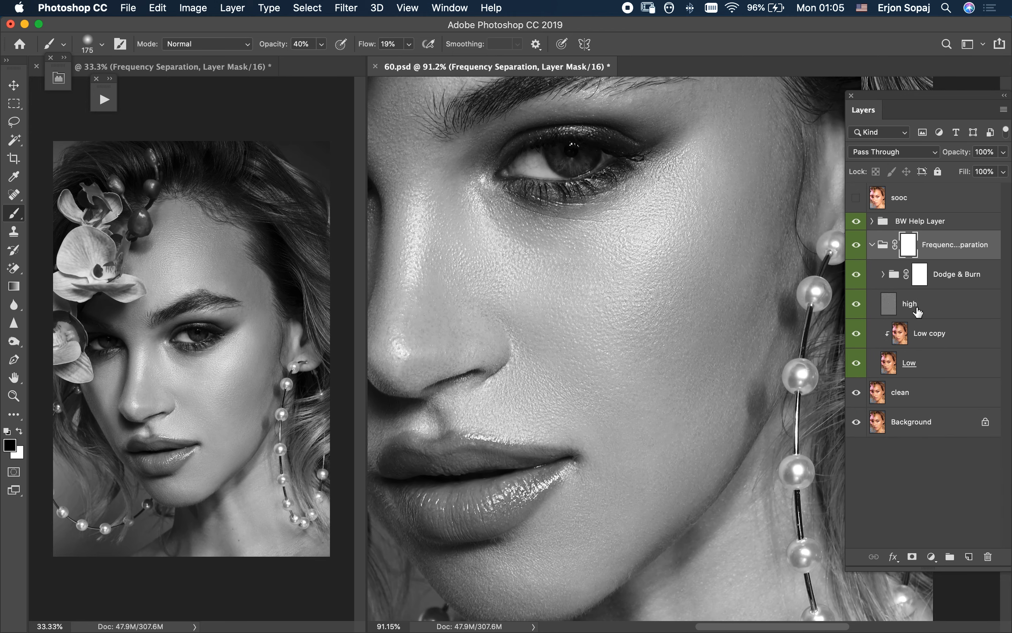
key(super+0)
click(856, 221)
click(872, 244)
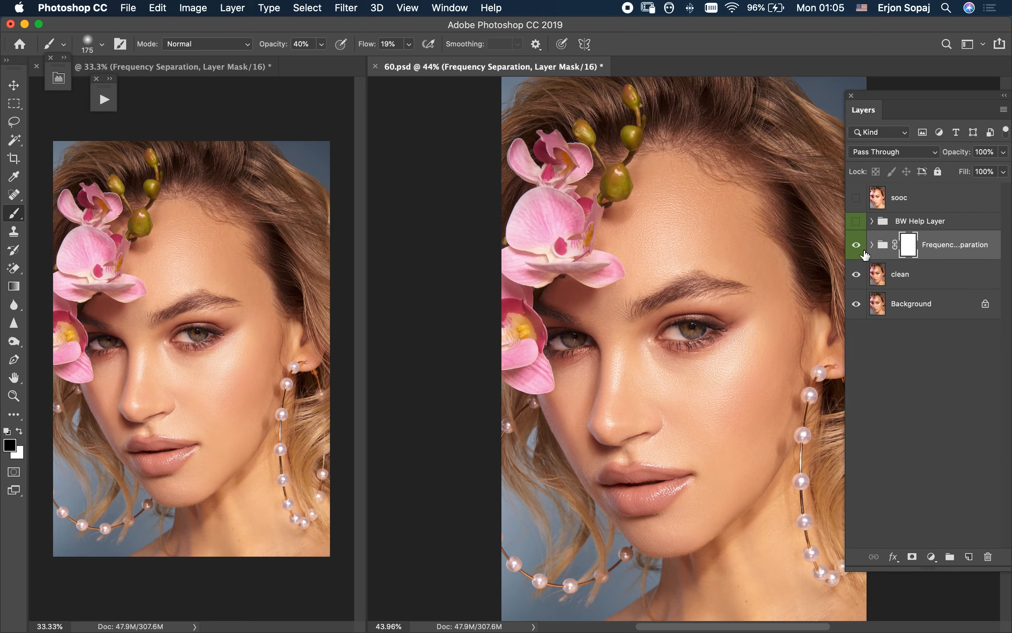
- Compare the full portrait with the Frequency Separation group off and on
click(856, 247)
click(855, 247)
click(856, 246)
key(z)
drag(781, 370, 772, 384)
key(b)
click(856, 247)
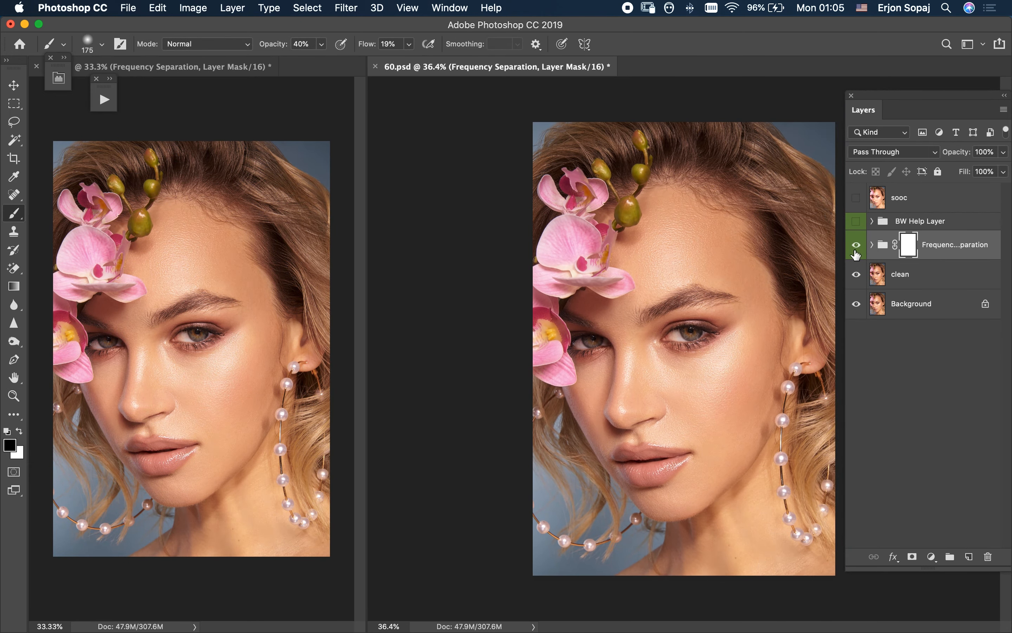
click(861, 260)
click(859, 258)
- Examine the retouched skin up close around the eye and eyebrow
key(z)
mouse_move(692, 340)
mouse_down()
mouse_move(729, 334)
mouse_move(745, 361)
mouse_move(780, 371)
mouse_up()
key(z)
mouse_move(735, 395)
mouse_down()
mouse_move(722, 369)
mouse_move(671, 432)
mouse_up()
key(z)
drag(704, 294, 723, 298)
drag(696, 336, 671, 378)
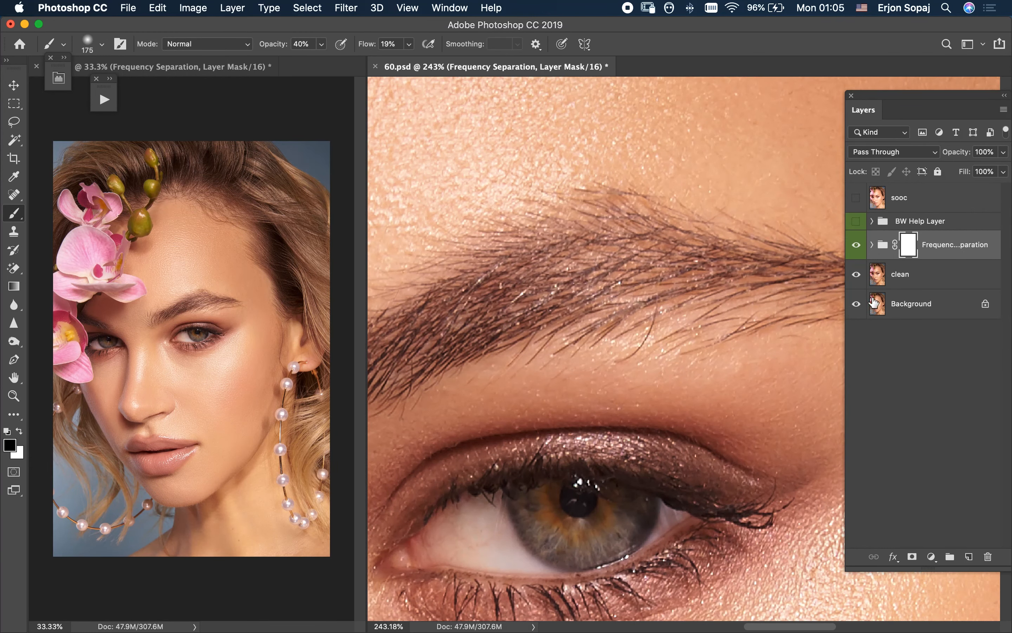
- Duplicate the Frequency Separation group, hide the original, and merge the copy with a new blank layer into one maskless pixel layer
key(super+0)
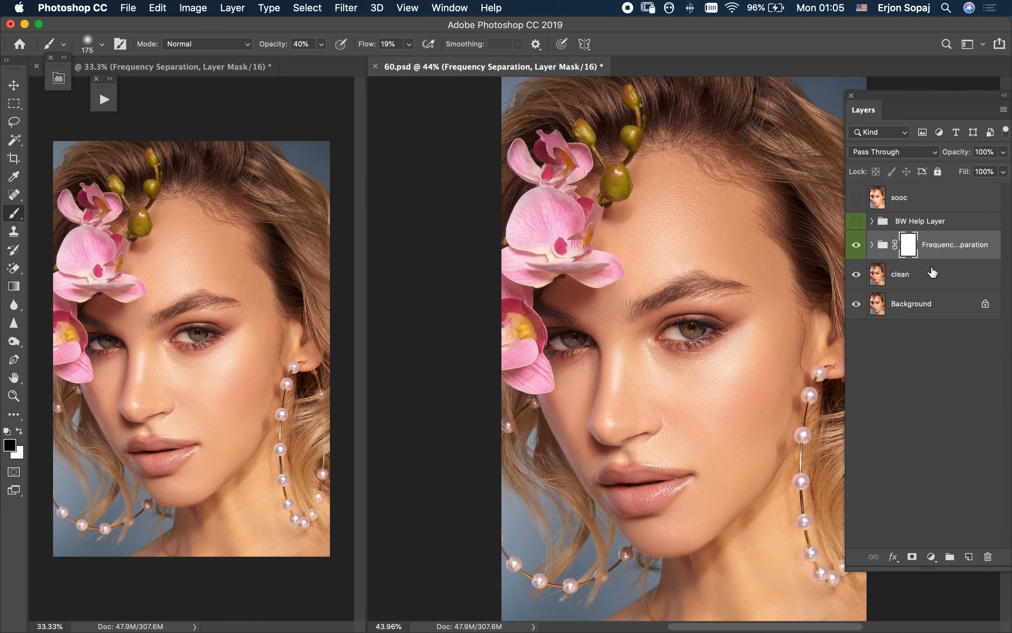
key(super+j)
key(super+e)
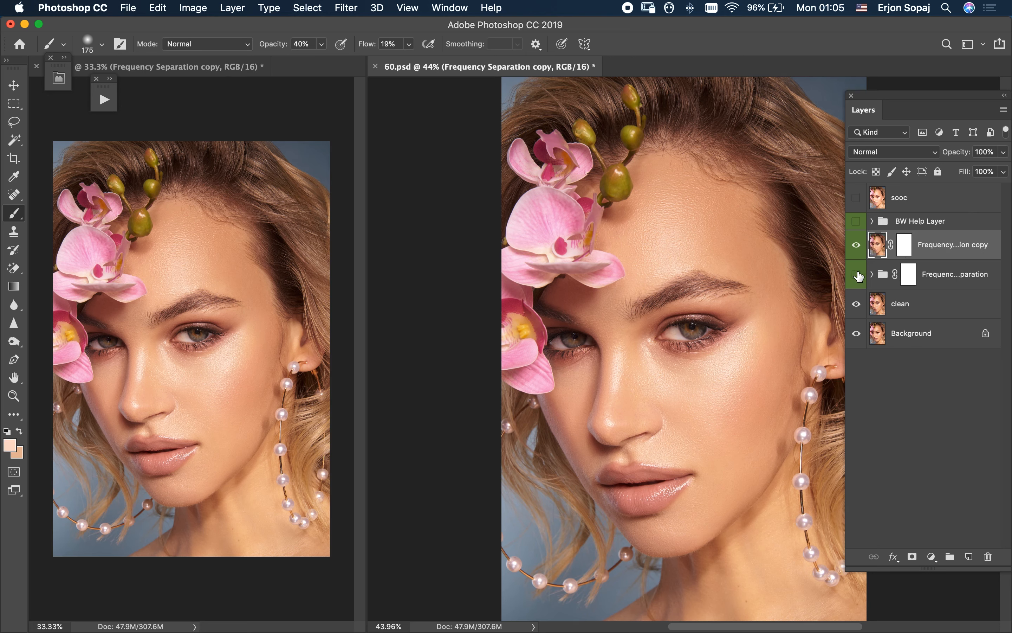
click(968, 557)
shift+click(953, 285)
key(super+e)
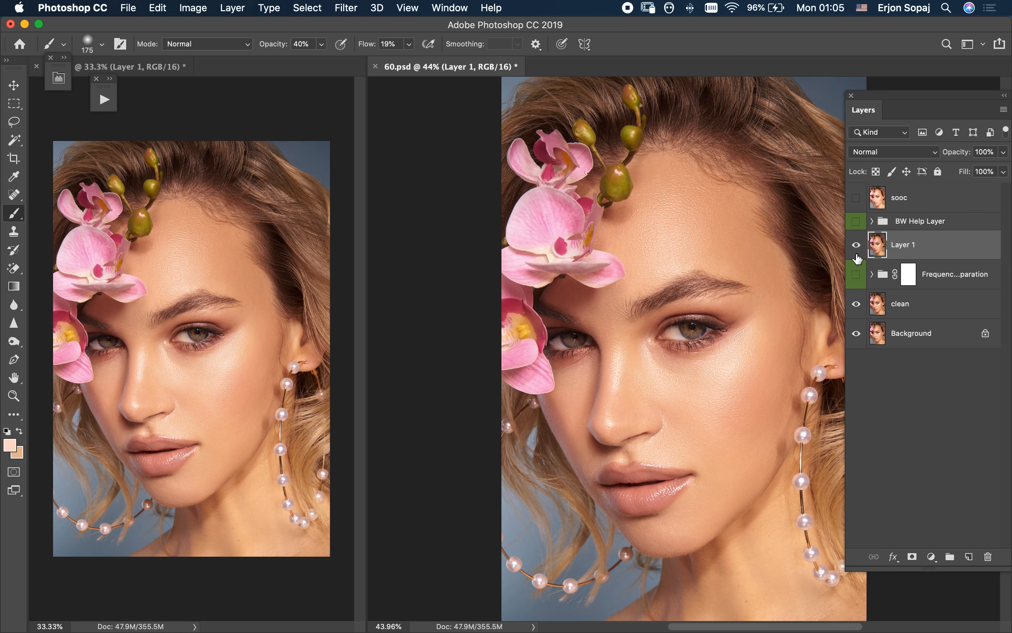
- Compare the full portrait with the merged retouch layer off and on
click(858, 251)
click(857, 251)
click(857, 251)
click(857, 250)
- Add the Retouch Pro Iris and Whiten eye effects above the merged layer and collapse their groups
click(59, 77)
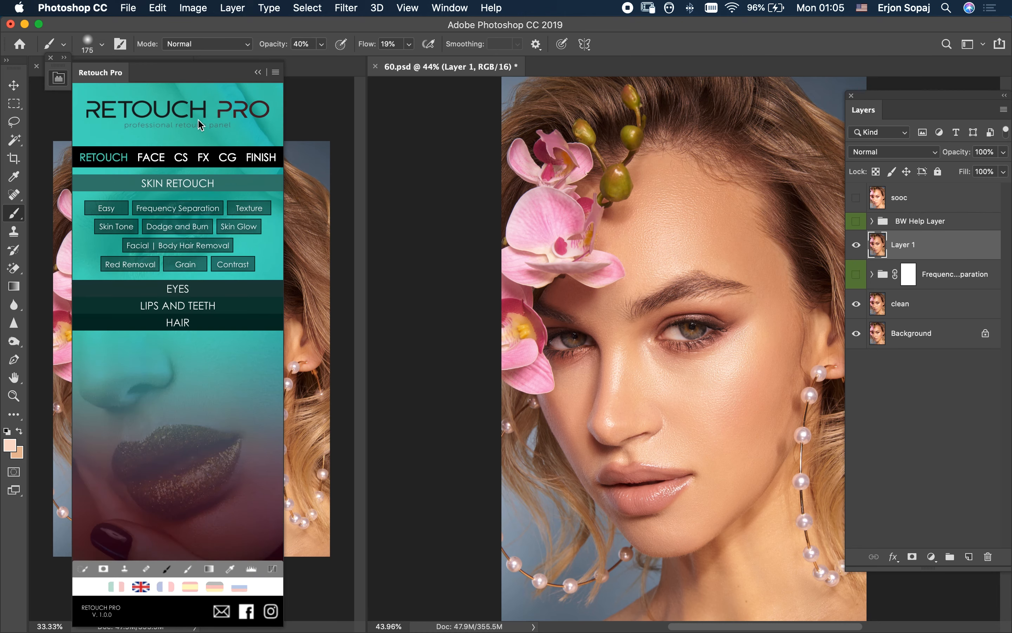
click(184, 293)
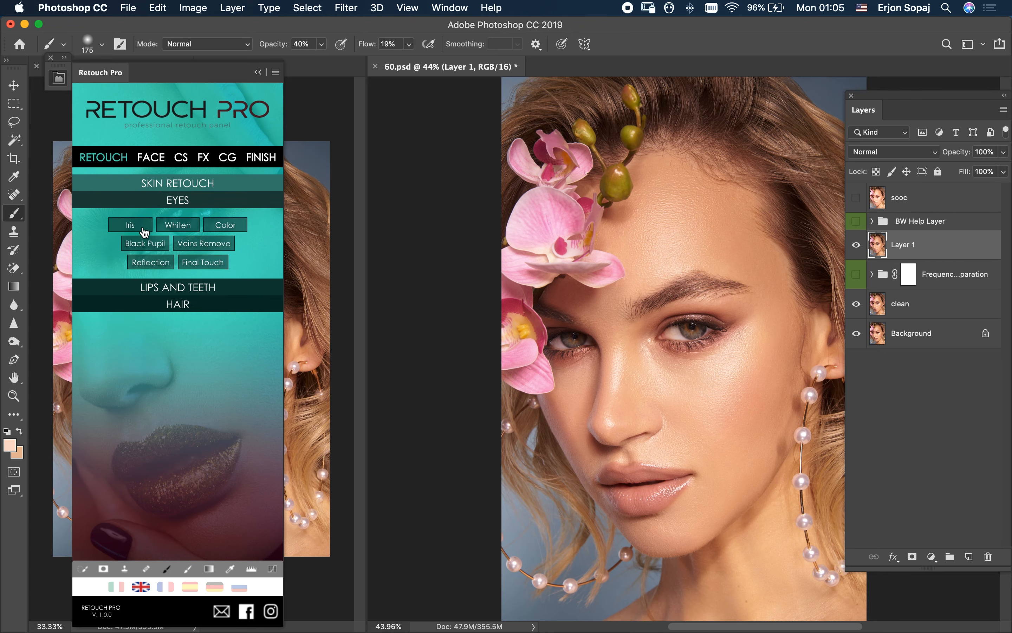
click(144, 233)
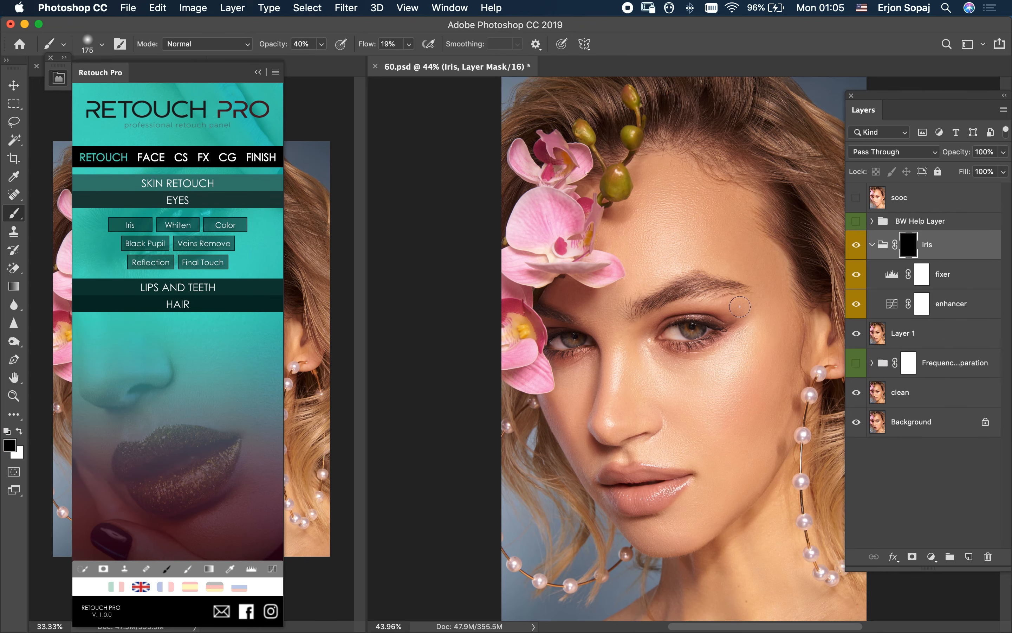
click(873, 244)
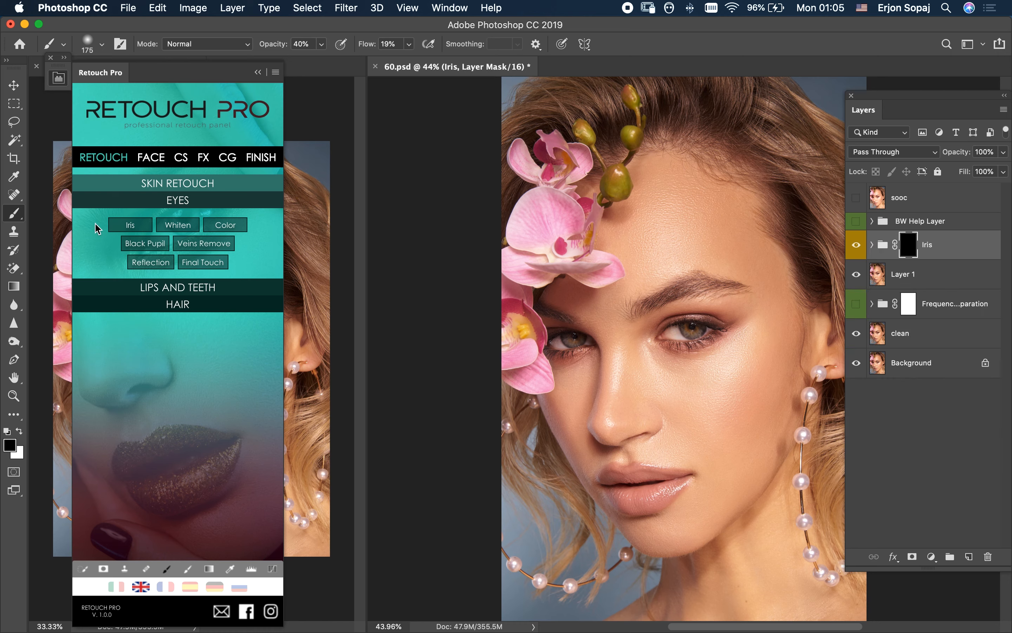
click(178, 225)
click(872, 244)
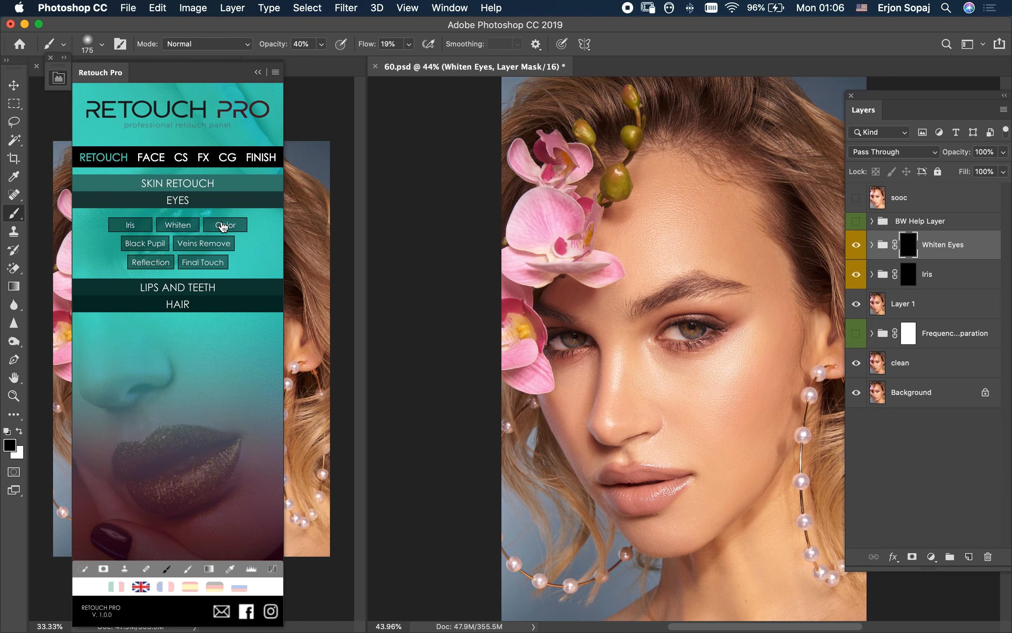
- Add the Black Pupil, Veins Remove, Reflection and Final Touch eye effects, and group all eye effects as Eyes
click(144, 244)
click(184, 245)
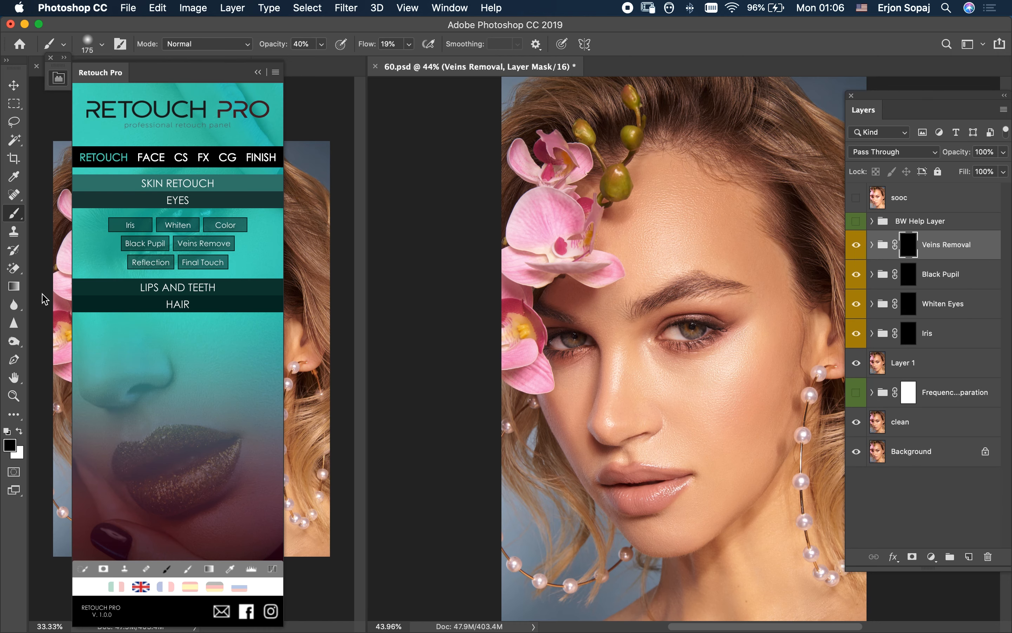
click(873, 245)
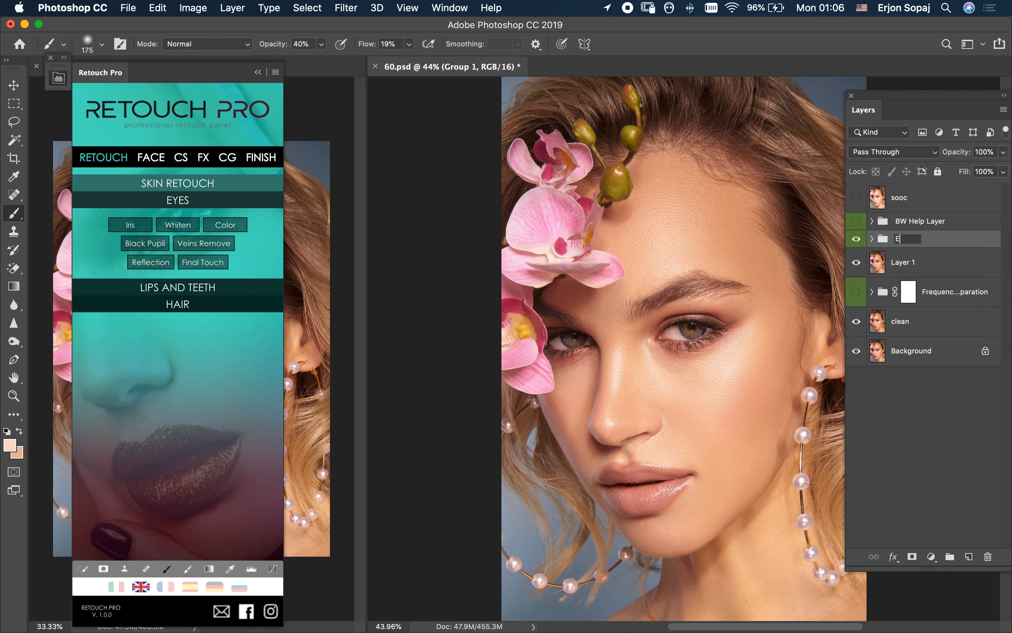
- Add the Retouch Pro Lips D & B, Lip Glow and Add Lipstick effects above the Frequency Separation layer, with their groups collapsed
click(178, 287)
click(190, 242)
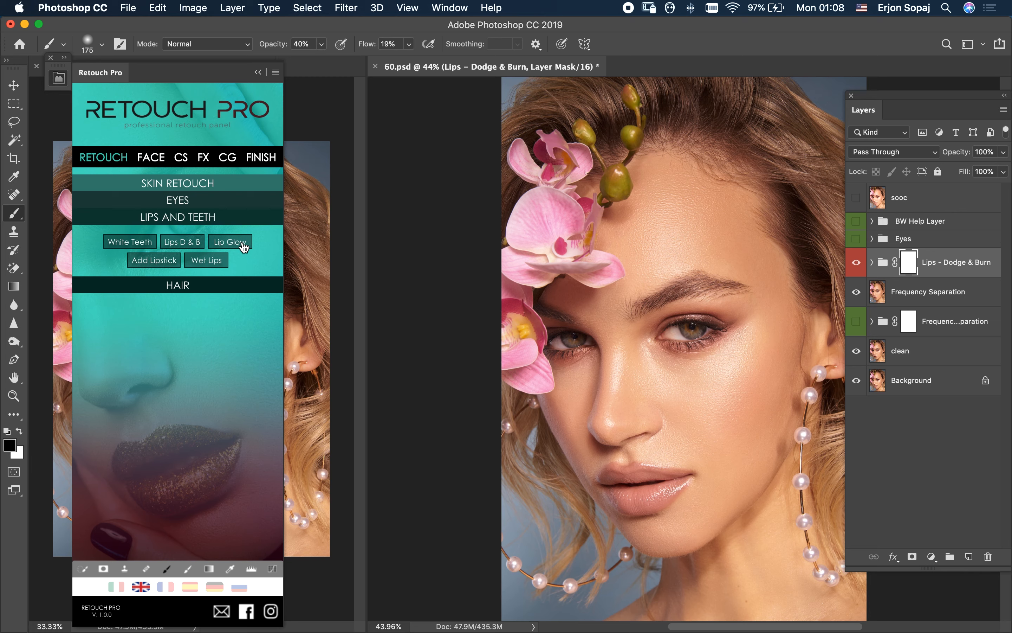
click(244, 247)
click(871, 262)
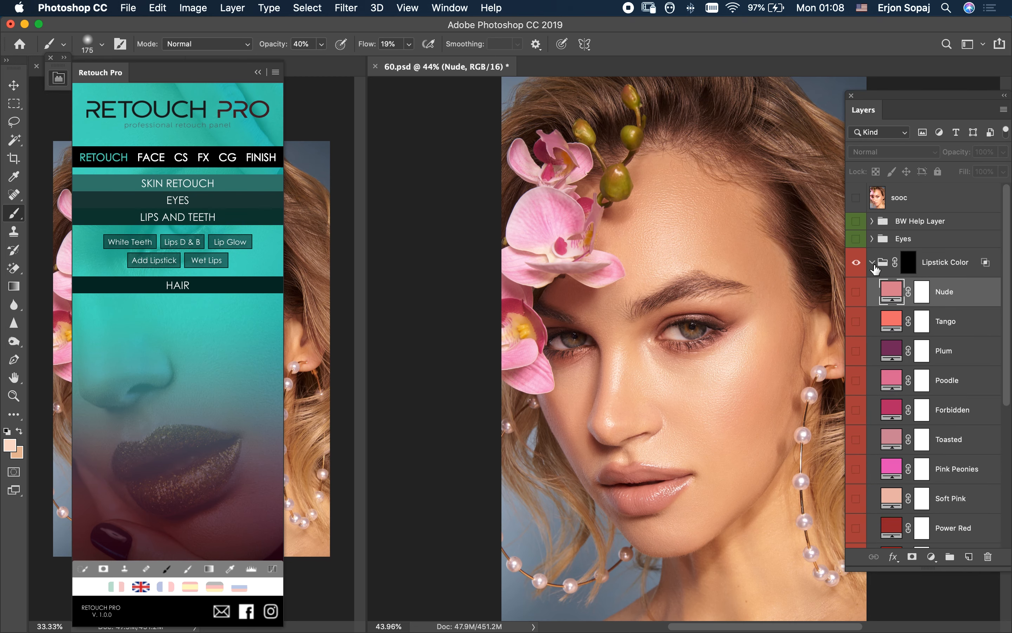
click(872, 263)
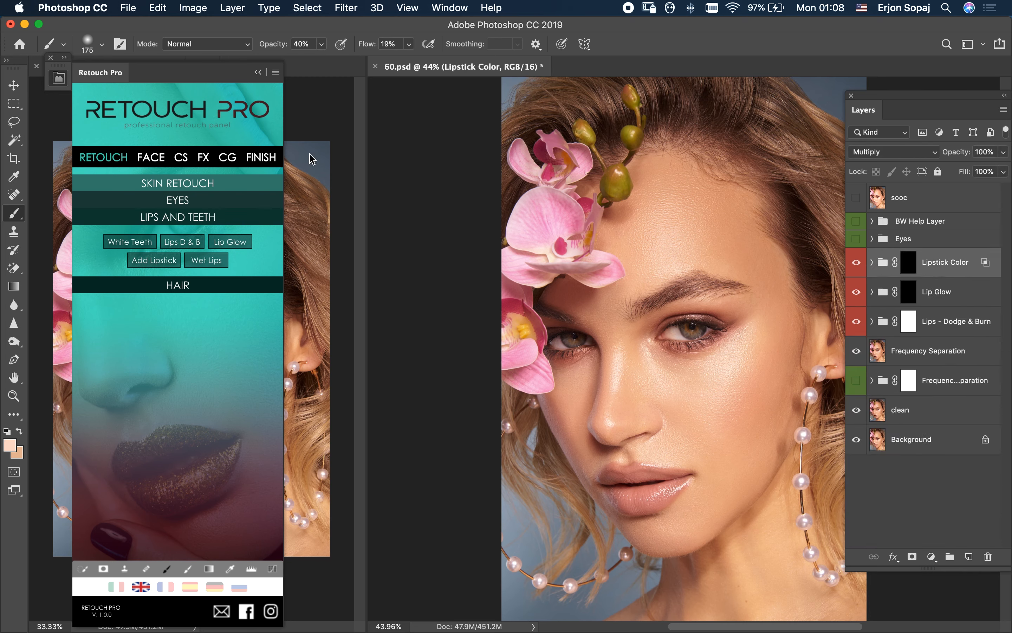
click(259, 74)
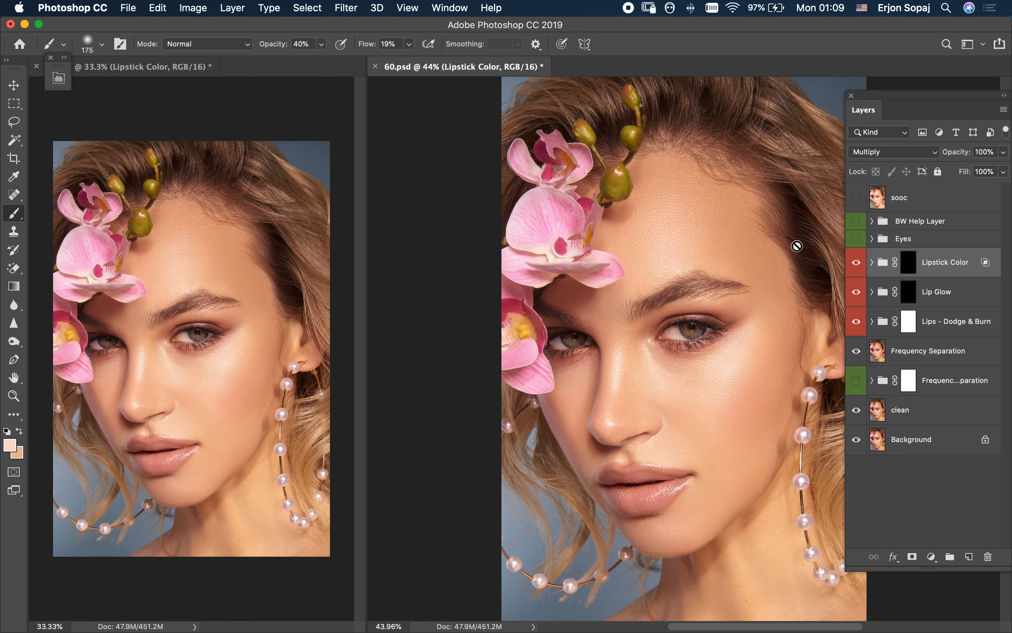
- Group the Lipstick Color, Lip Glow and Lips - Dodge & Burn effects and name the group Lips
shift+click(950, 327)
key(super+g)
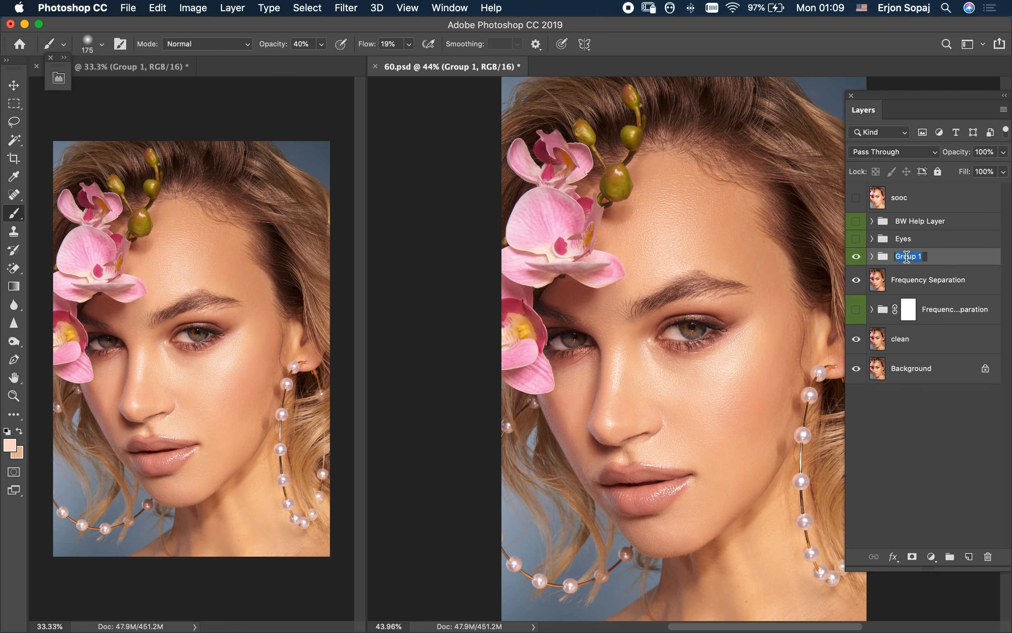
key(Return)
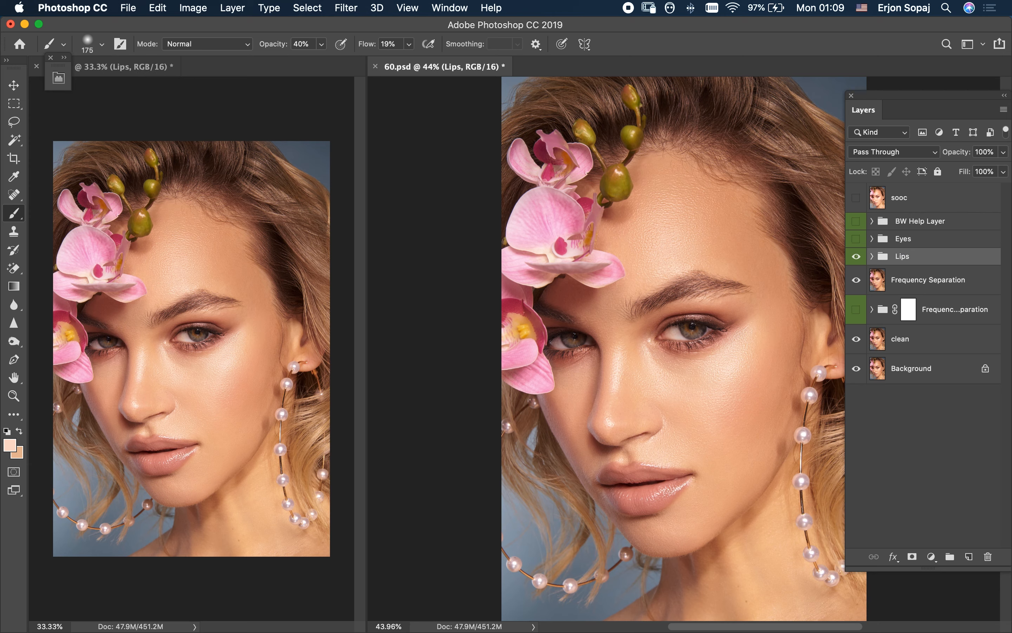
- Whiten the inner white of the unobstructed eye by painting white on the Whiten Eyes mask at 60% opacity with a brush reduced to 40 px
click(872, 239)
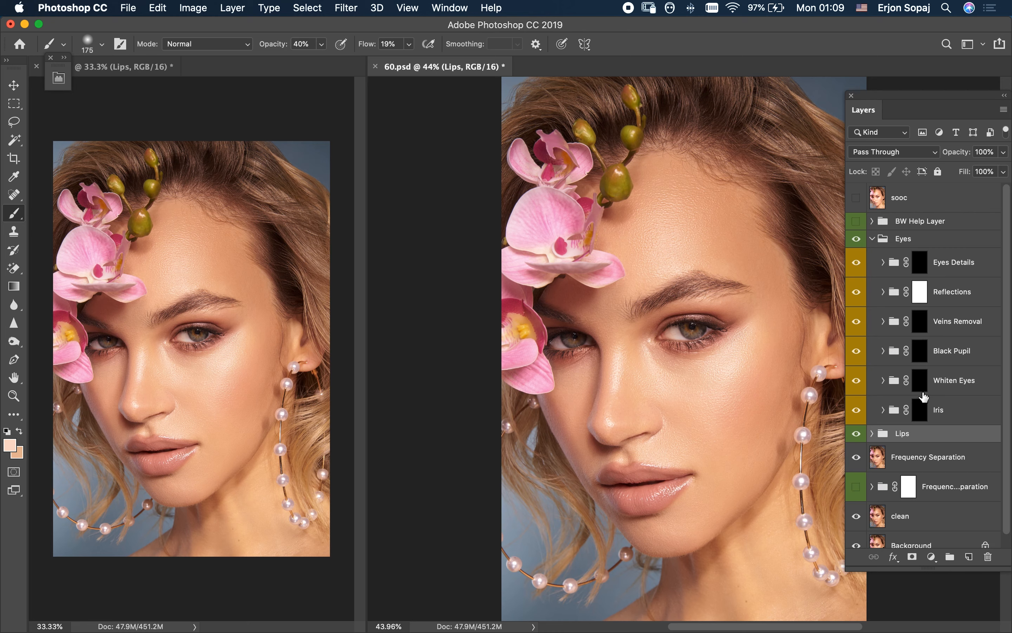
click(953, 385)
key(z)
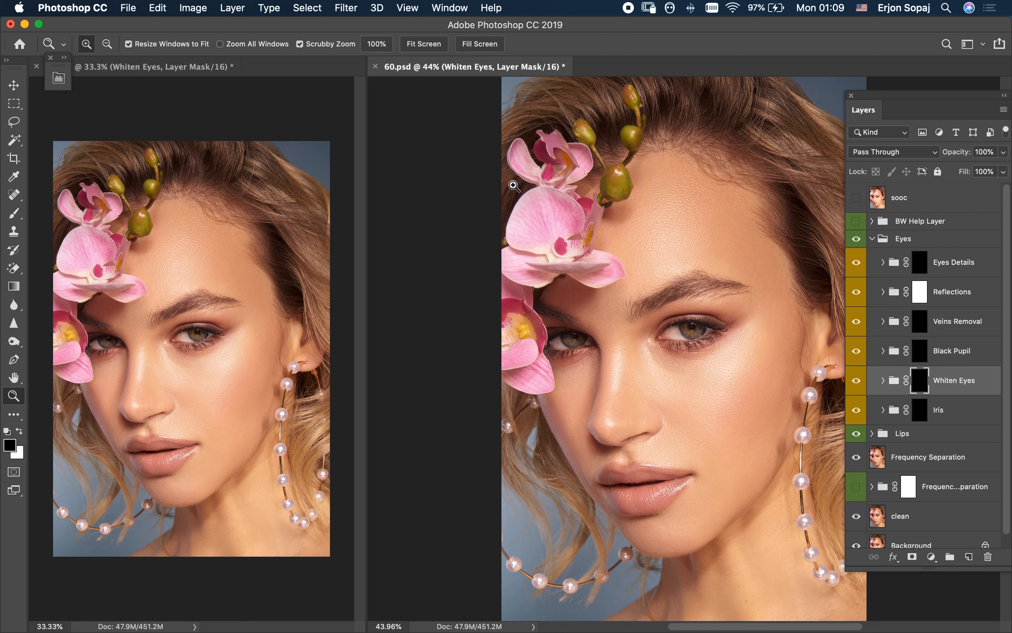
drag(667, 325, 752, 385)
key(b)
mouse_move(656, 351)
mouse_down()
mouse_move(635, 355)
mouse_move(619, 335)
mouse_move(653, 349)
mouse_up()
key(6)
key(bracketleft)
key(bracketleft)
key(bracketleft)
key(bracketleft)
key(bracketleft)
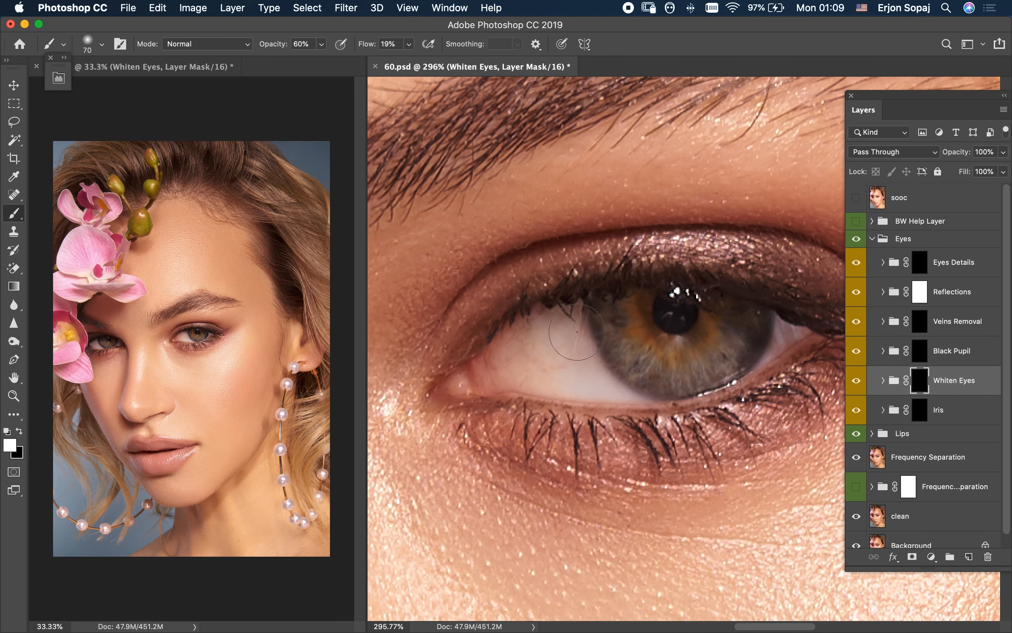
mouse_move(541, 335)
mouse_down()
mouse_move(514, 340)
mouse_move(561, 347)
mouse_move(620, 393)
mouse_move(570, 317)
mouse_move(625, 394)
mouse_move(594, 399)
mouse_up()
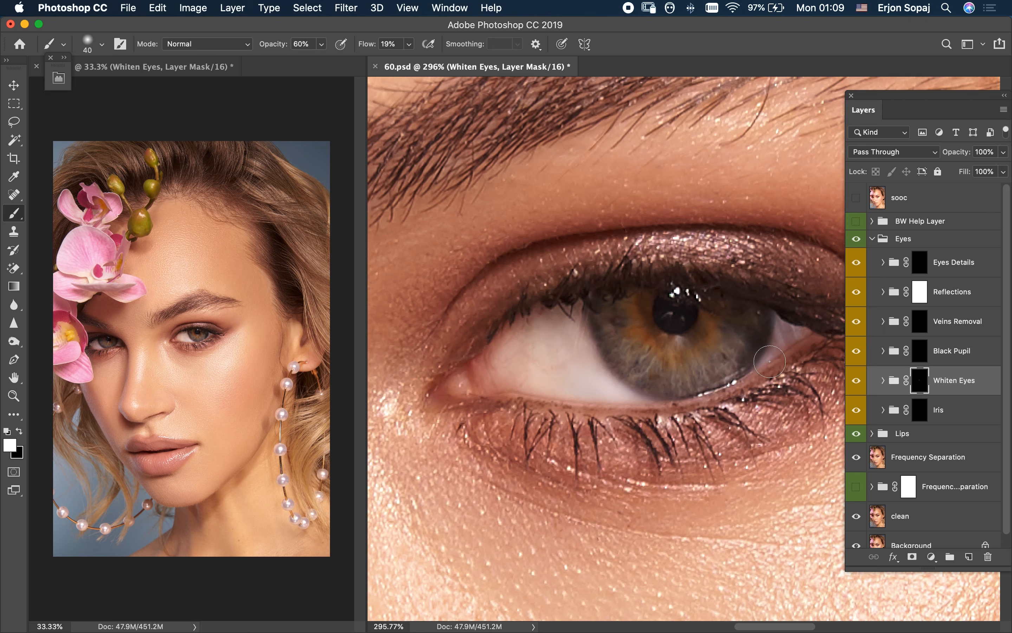
- Extend the whitening to the outer corner and edges of the eye white with a 30 px brush on the Whiten Eyes mask
drag(792, 332, 779, 346)
mouse_move(636, 384)
mouse_down()
mouse_move(577, 392)
mouse_move(583, 387)
mouse_move(568, 355)
mouse_move(586, 362)
mouse_move(567, 350)
mouse_move(479, 370)
mouse_move(535, 372)
mouse_up()
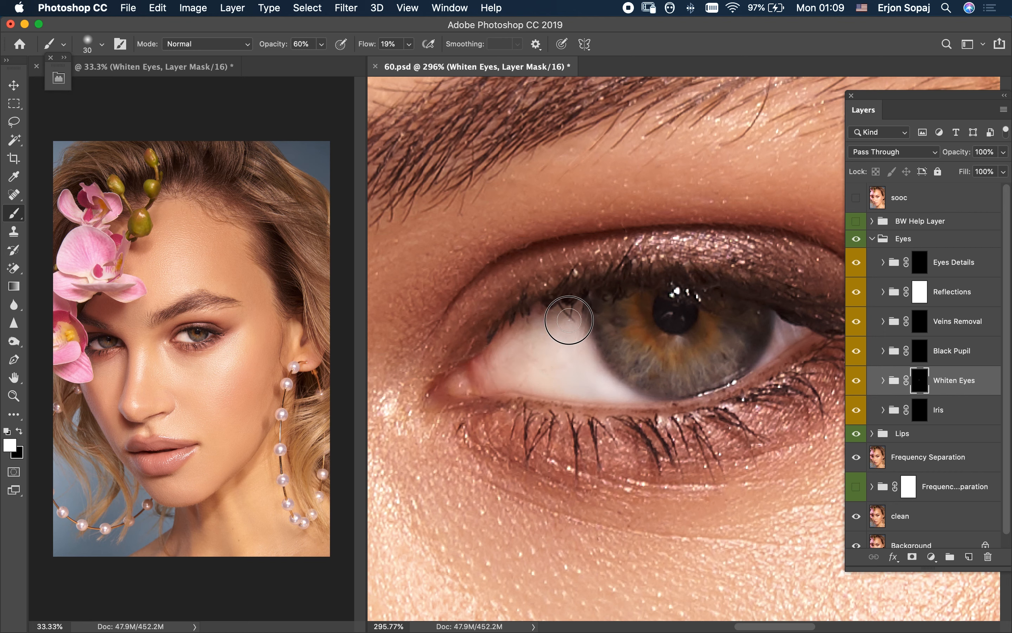
drag(520, 330, 543, 336)
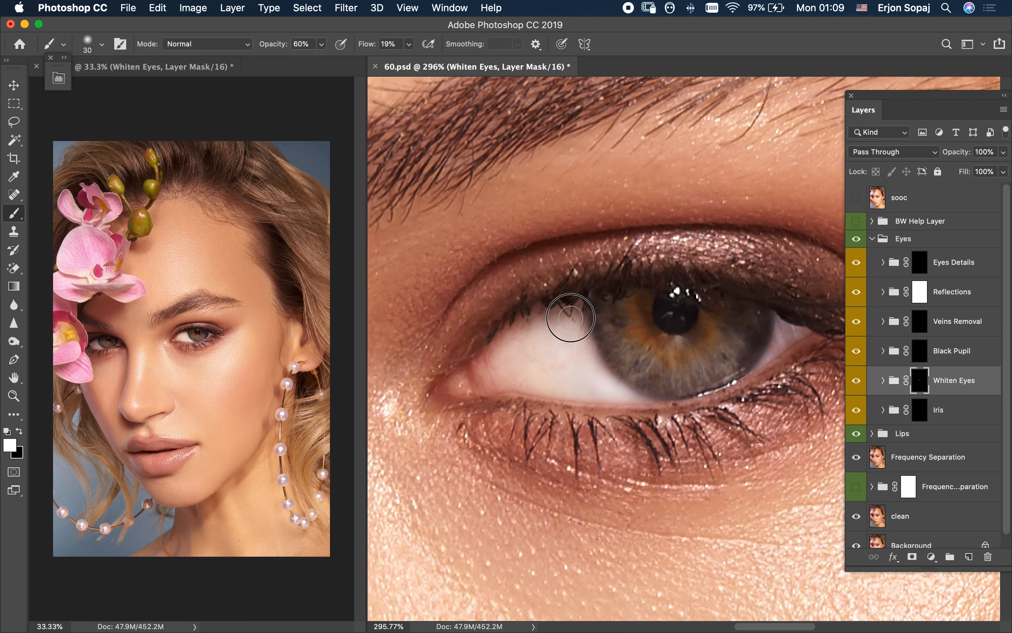
drag(559, 380, 587, 364)
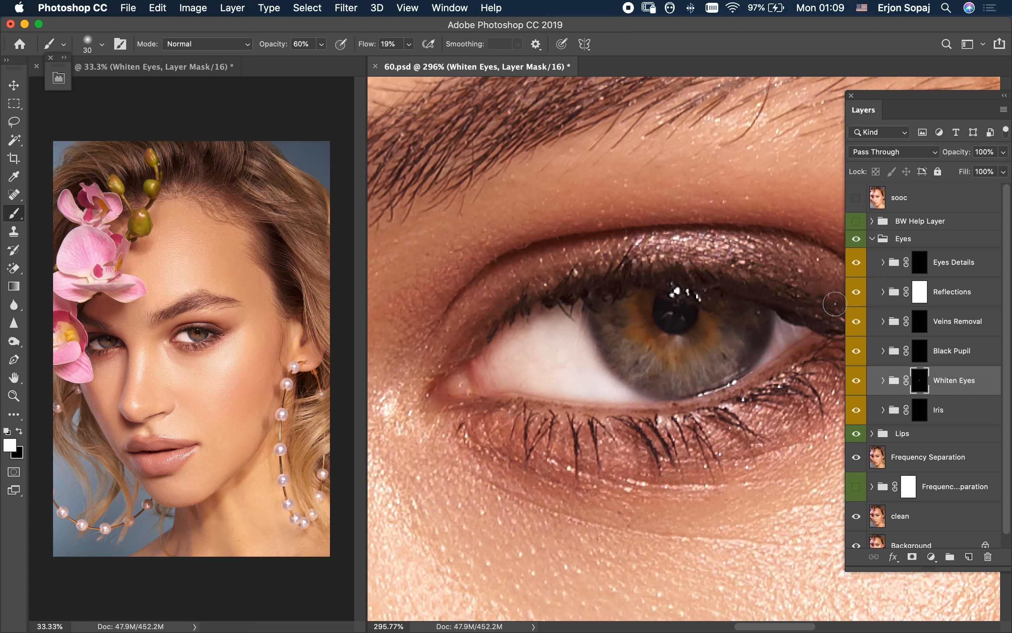
- Hide the Whiten Eyes effect and soften the eye's veins by painting white on the Veins Removal mask at 60% opacity
click(856, 379)
click(919, 325)
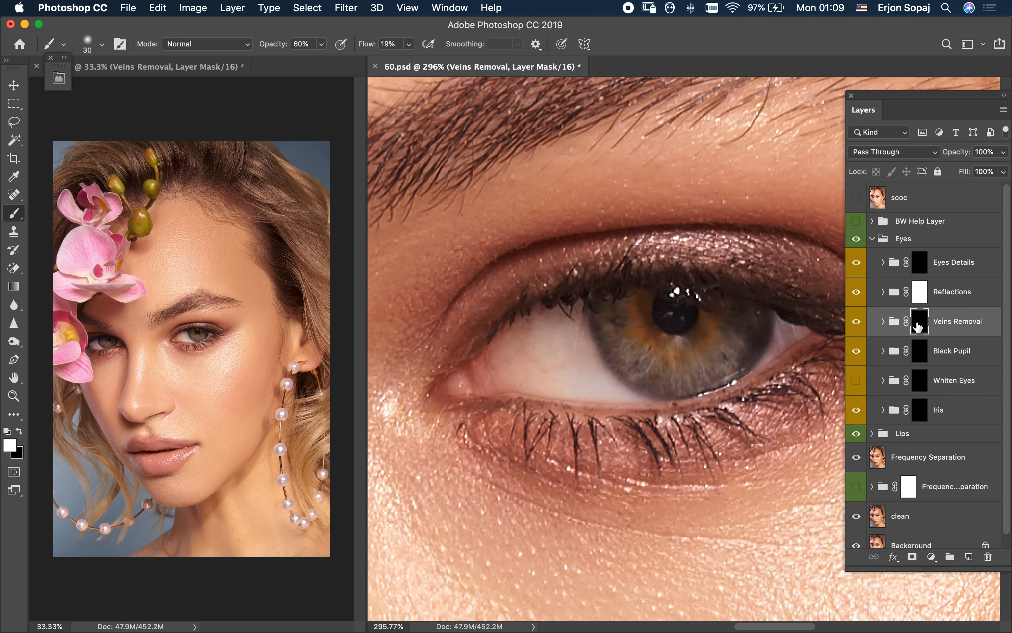
mouse_move(552, 339)
mouse_down()
mouse_move(519, 372)
mouse_move(515, 340)
mouse_move(525, 347)
mouse_move(500, 384)
mouse_move(498, 373)
mouse_move(478, 374)
mouse_move(621, 350)
mouse_move(610, 327)
mouse_move(563, 328)
mouse_move(575, 320)
mouse_move(618, 368)
mouse_move(666, 384)
mouse_move(689, 352)
mouse_move(614, 383)
mouse_move(612, 413)
mouse_move(684, 345)
mouse_move(627, 311)
mouse_move(569, 317)
mouse_move(550, 331)
mouse_move(585, 341)
mouse_move(648, 387)
mouse_move(697, 382)
mouse_up()
mouse_move(710, 341)
mouse_down()
mouse_move(656, 325)
mouse_move(689, 357)
mouse_move(591, 266)
mouse_move(515, 323)
mouse_move(595, 395)
mouse_move(583, 407)
mouse_move(592, 294)
mouse_move(732, 407)
mouse_move(647, 308)
mouse_move(522, 312)
mouse_move(401, 335)
mouse_up()
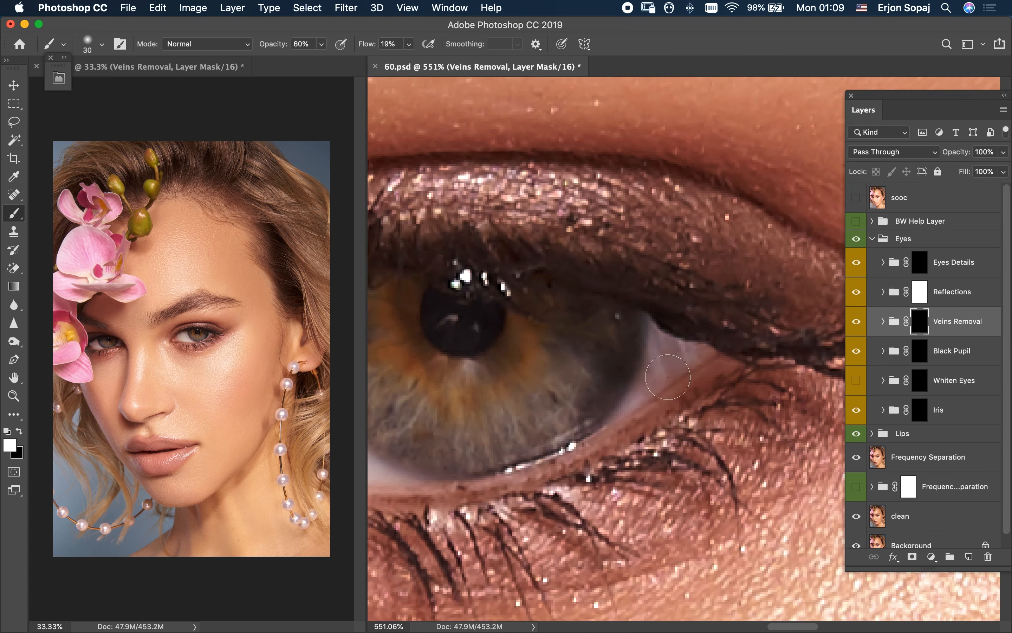
mouse_move(669, 355)
mouse_down()
mouse_move(632, 385)
mouse_move(666, 389)
mouse_move(676, 345)
mouse_move(643, 378)
mouse_move(657, 332)
mouse_move(713, 339)
mouse_move(686, 372)
mouse_move(585, 364)
mouse_up()
- Soften the veins in the eye beside the flower by painting white on the Veins Removal mask with a 25 px brush
key(z)
mouse_move(421, 402)
mouse_down()
mouse_move(576, 350)
mouse_move(707, 362)
mouse_up()
key(z)
mouse_move(493, 372)
mouse_down()
mouse_move(560, 364)
mouse_move(561, 387)
mouse_up()
key(bracketright)
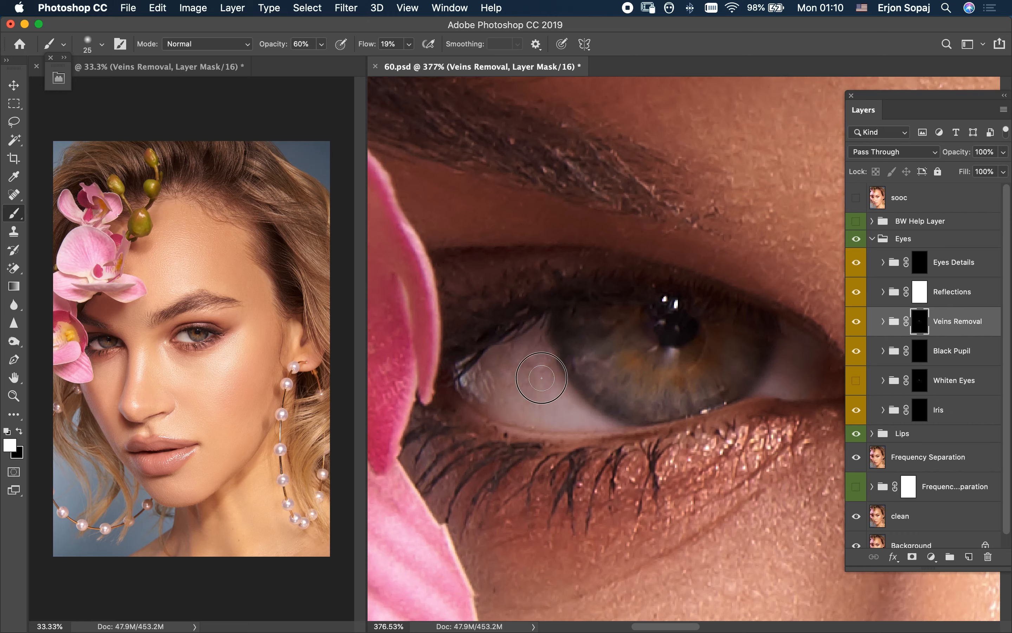
mouse_move(495, 378)
mouse_down()
mouse_move(511, 362)
mouse_move(524, 368)
mouse_move(519, 354)
mouse_move(477, 366)
mouse_move(489, 402)
mouse_move(553, 404)
mouse_move(528, 335)
mouse_move(519, 347)
mouse_move(500, 345)
mouse_move(498, 369)
mouse_move(513, 359)
mouse_move(533, 384)
mouse_move(526, 325)
mouse_move(574, 413)
mouse_move(648, 412)
mouse_move(795, 341)
mouse_move(799, 381)
mouse_move(805, 374)
mouse_move(763, 398)
mouse_move(731, 397)
mouse_up()
drag(754, 331, 666, 356)
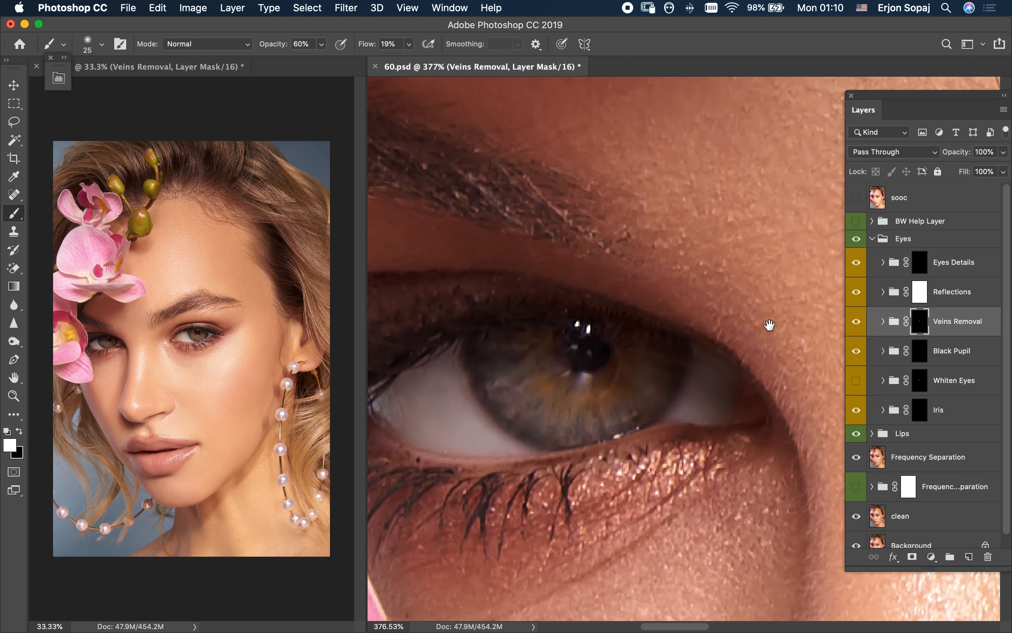
- Show the Whiten Eyes effect and whiten the eye beside the flower by painting its mask with a brush enlarged to 35 px
click(920, 387)
click(856, 382)
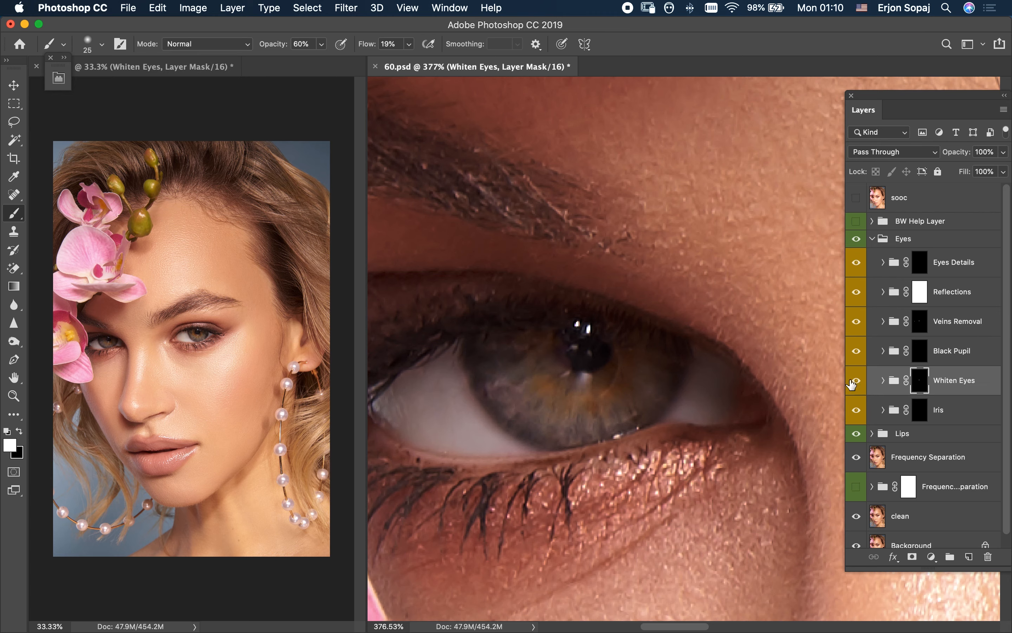
mouse_move(681, 410)
mouse_down()
mouse_move(705, 380)
mouse_move(719, 406)
mouse_up()
drag(664, 385, 753, 380)
mouse_move(585, 427)
mouse_down()
mouse_move(531, 361)
mouse_move(605, 438)
mouse_up()
key(])
key(])
mouse_move(542, 403)
mouse_down()
mouse_move(536, 424)
mouse_move(483, 407)
mouse_move(482, 394)
mouse_move(552, 412)
mouse_move(519, 378)
mouse_move(555, 440)
mouse_move(523, 374)
mouse_move(492, 399)
mouse_move(507, 415)
mouse_move(519, 365)
mouse_move(569, 416)
mouse_up()
drag(636, 430, 575, 438)
drag(744, 421, 556, 356)
drag(644, 369, 621, 369)
drag(600, 300, 650, 368)
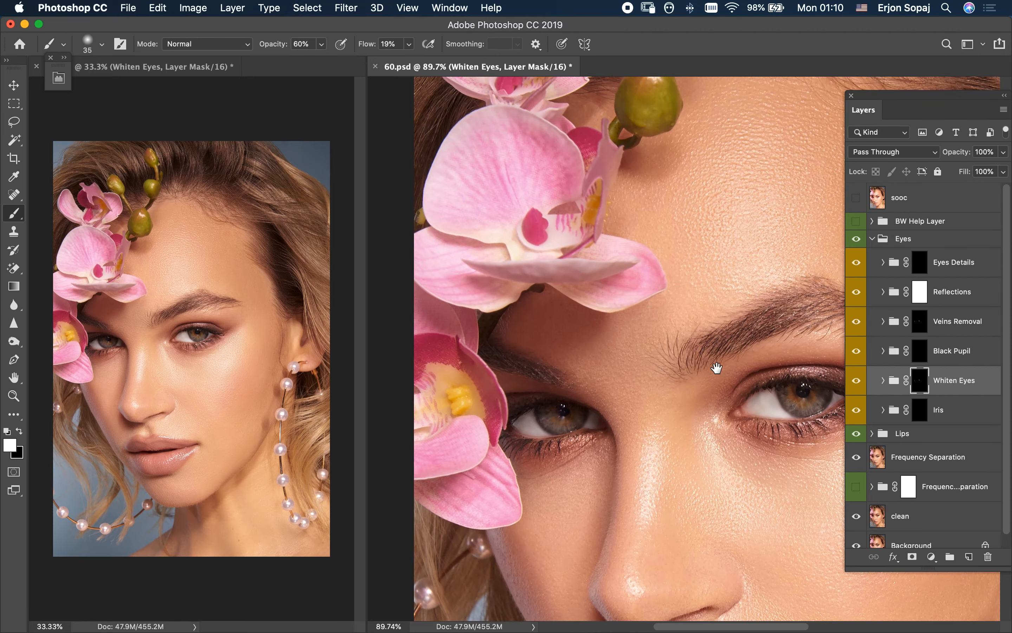
- Close the second view of 60.psd and compare the portrait with the Eyes group off and on
drag(717, 367, 656, 330)
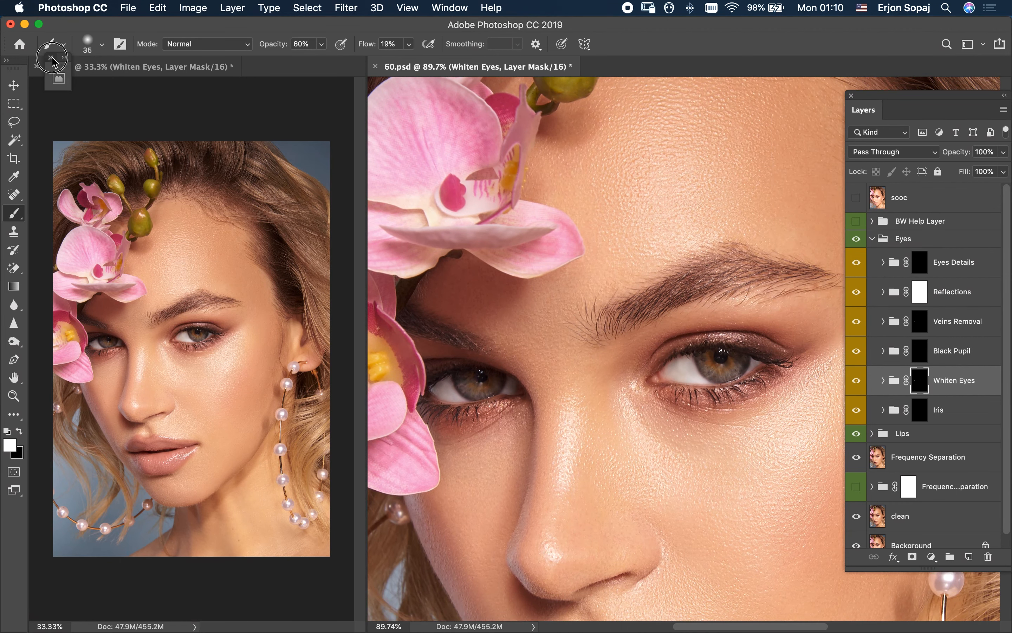
click(37, 66)
scroll(637, 312, left, 3)
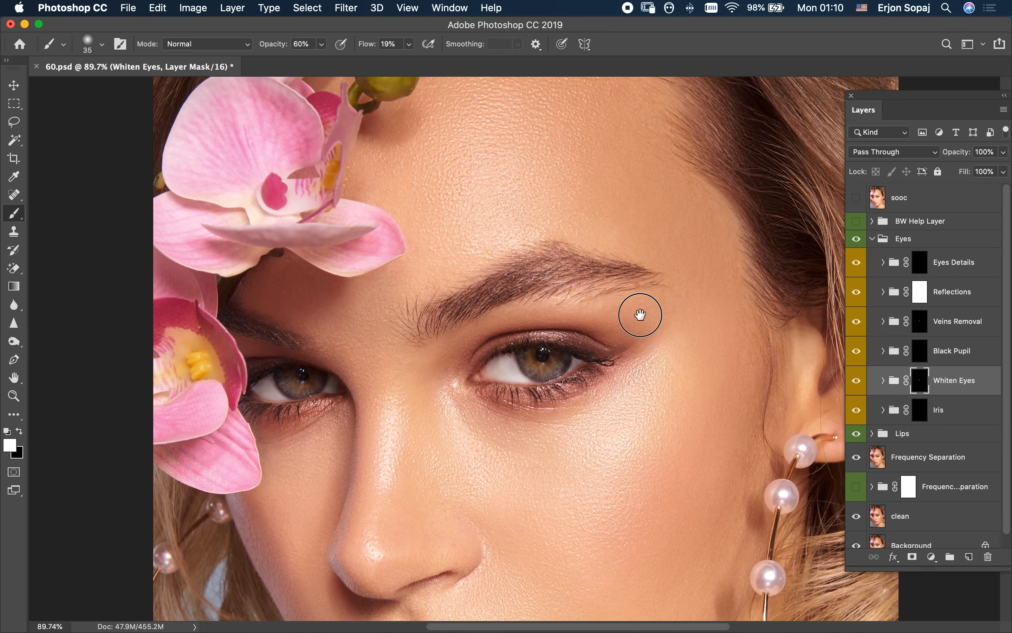
click(856, 239)
click(856, 240)
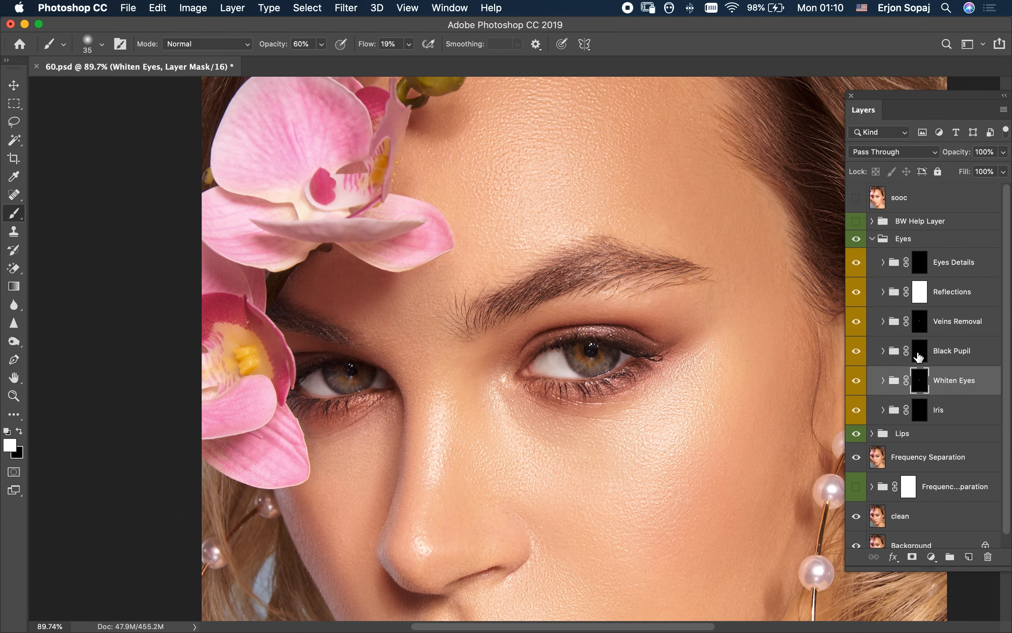
- Enhance the iris of the unobstructed eye by painting white on the Iris mask with a small, soft brush
click(925, 412)
drag(587, 350, 672, 409)
mouse_move(656, 420)
mouse_down()
mouse_move(645, 387)
mouse_move(656, 411)
mouse_up()
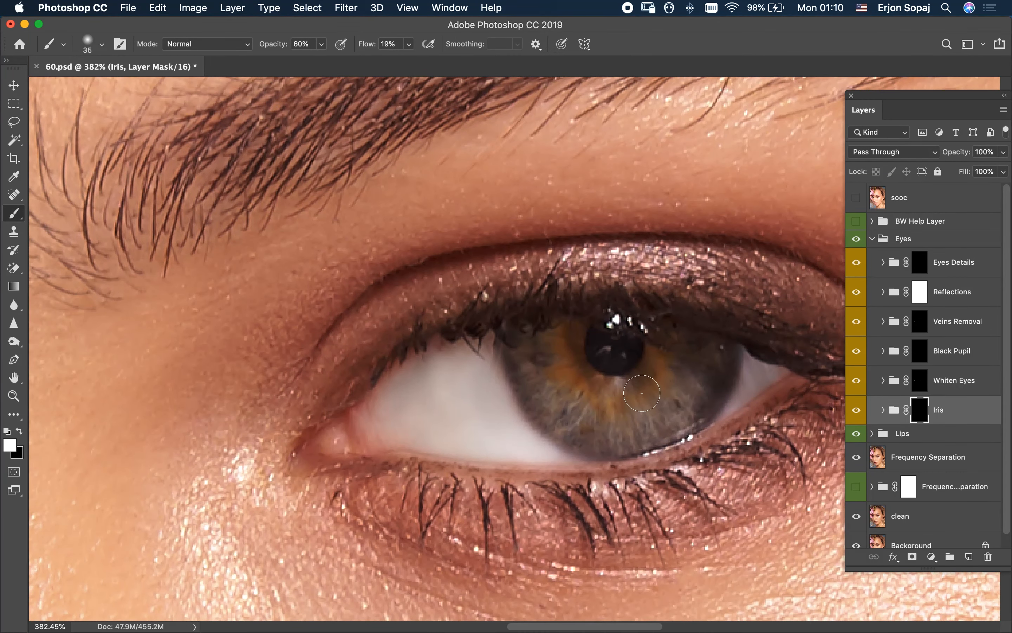
mouse_move(559, 370)
mouse_down()
mouse_move(543, 348)
mouse_move(555, 358)
mouse_move(561, 403)
mouse_move(588, 427)
mouse_move(632, 398)
mouse_move(672, 410)
mouse_up()
key(bracketleft)
mouse_move(656, 415)
mouse_down()
mouse_move(634, 435)
mouse_move(602, 441)
mouse_move(571, 396)
mouse_move(524, 371)
mouse_move(522, 344)
mouse_move(545, 367)
mouse_move(610, 368)
mouse_move(612, 398)
mouse_move(641, 409)
mouse_move(579, 404)
mouse_move(616, 450)
mouse_move(667, 413)
mouse_move(685, 382)
mouse_move(710, 381)
mouse_move(715, 364)
mouse_move(688, 385)
mouse_move(694, 414)
mouse_move(649, 408)
mouse_move(617, 425)
mouse_move(572, 427)
mouse_move(532, 333)
mouse_move(555, 377)
mouse_move(603, 426)
mouse_move(664, 433)
mouse_up()
- Enhance the iris of the eye beside the flower by painting white on the Iris mask with a small brush
drag(294, 442, 466, 393)
drag(411, 367, 464, 380)
key(b)
mouse_move(518, 397)
mouse_down()
mouse_move(570, 402)
mouse_move(569, 352)
mouse_move(580, 392)
mouse_move(544, 384)
mouse_move(519, 409)
mouse_move(497, 411)
mouse_move(481, 408)
mouse_move(454, 334)
mouse_move(503, 415)
mouse_move(525, 422)
mouse_move(567, 354)
mouse_up()
key(z)
drag(634, 370, 574, 397)
- Hide all six effect groups inside Eyes to view the unobstructed eye up close without its retouching
key(space)
drag(820, 362, 428, 369)
key(z)
drag(658, 335, 713, 378)
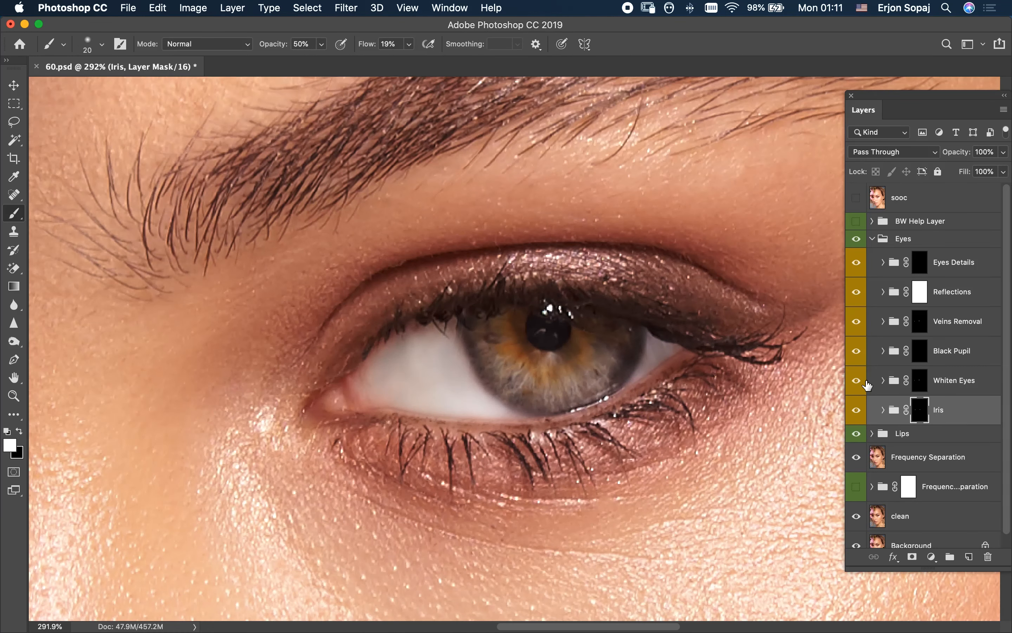
drag(856, 289, 855, 398)
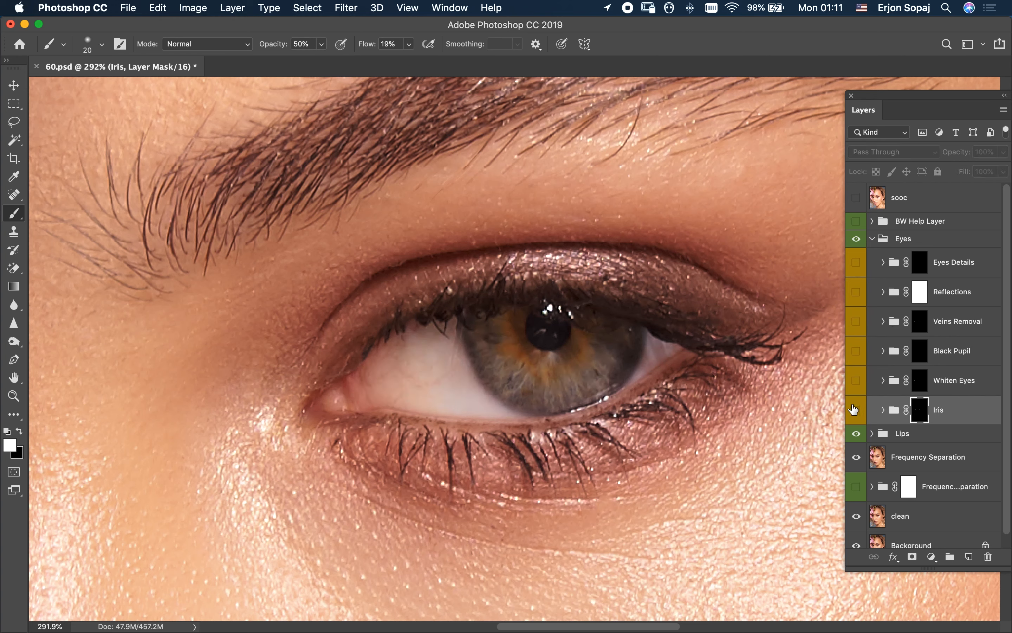
- Move the Black Pupil group below Whiten Eyes and make both Iris and Black Pupil visible
click(855, 408)
click(855, 408)
drag(935, 351, 940, 384)
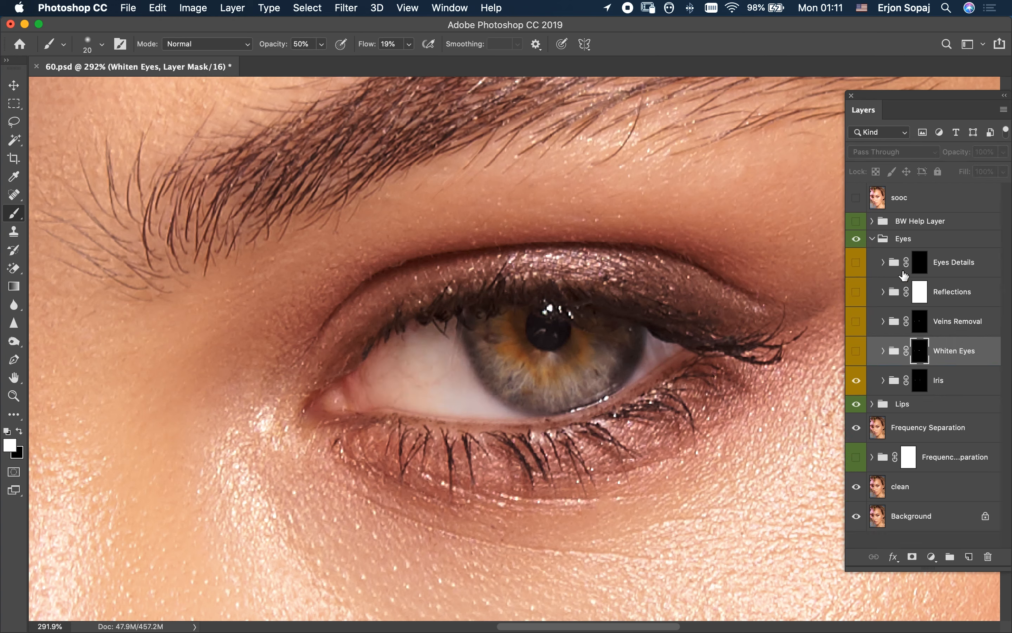
key(super+z)
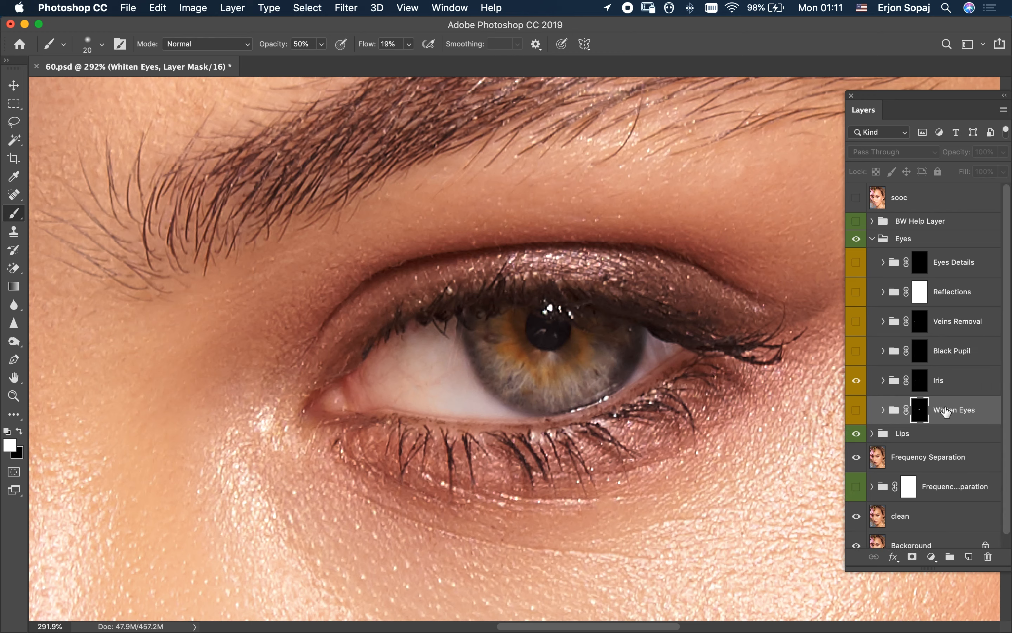
click(940, 355)
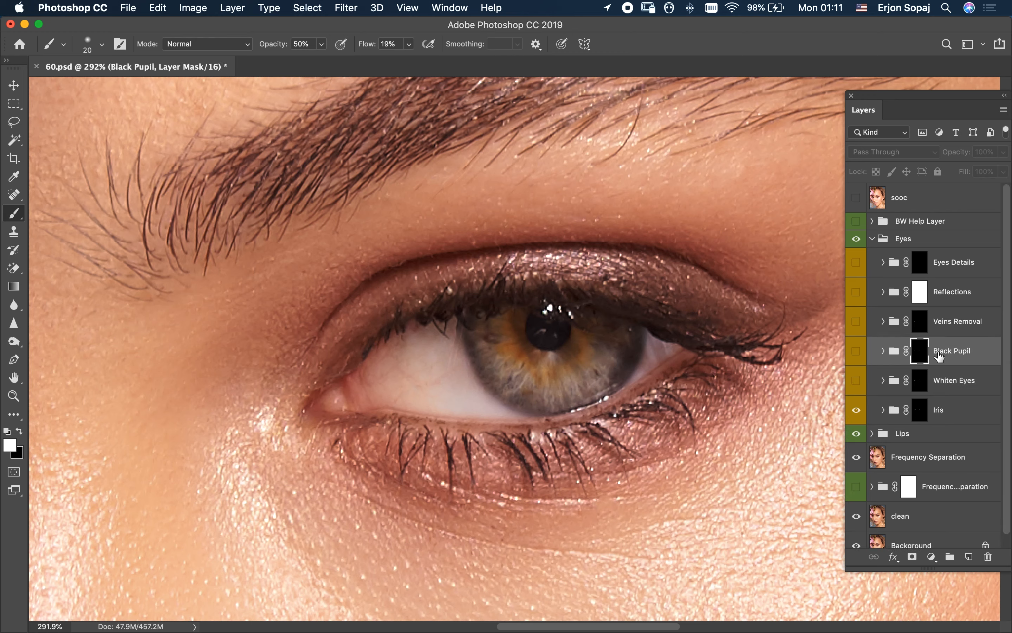
key(super+bracketleft)
click(856, 380)
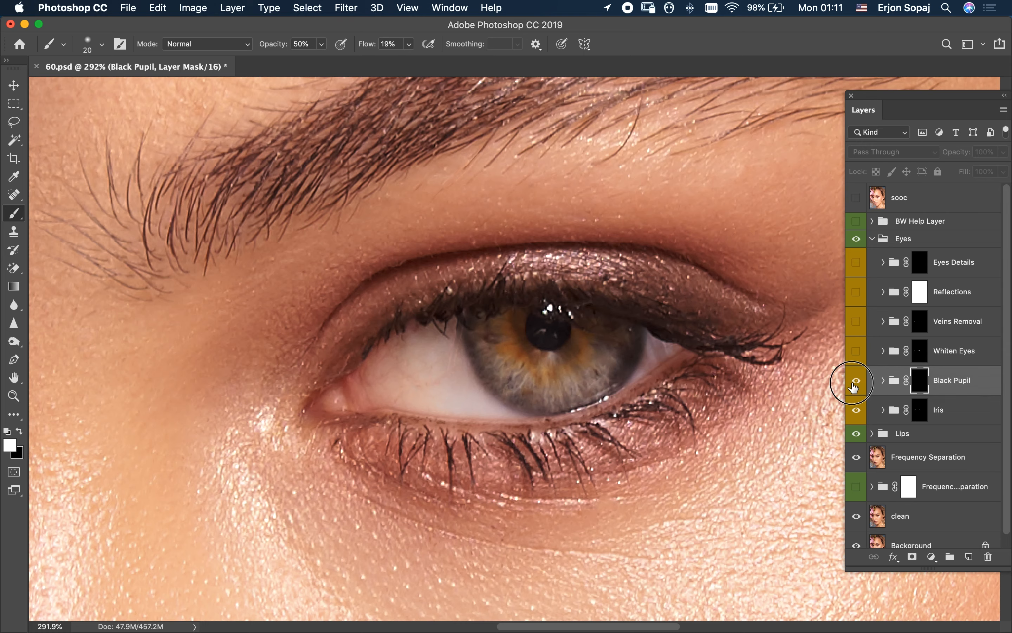
- Darken the pupil of the unobstructed eye by painting white on the Black Pupil mask
key(z)
drag(544, 340, 598, 366)
key(b)
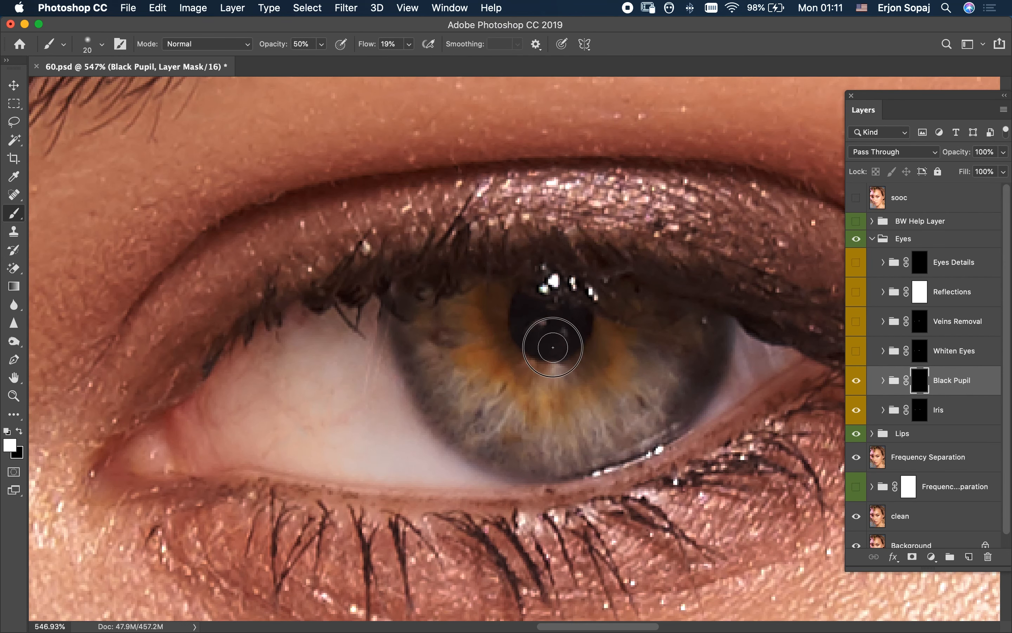
mouse_move(527, 320)
mouse_down()
mouse_move(542, 356)
mouse_move(533, 317)
mouse_move(542, 341)
mouse_move(512, 328)
mouse_move(553, 340)
mouse_up()
drag(506, 454, 522, 470)
drag(668, 443, 719, 317)
mouse_move(567, 326)
mouse_down()
mouse_move(581, 361)
mouse_move(527, 341)
mouse_move(557, 314)
mouse_move(574, 335)
mouse_up()
- Add a layer above Black Pupil and cover the small specks in the pupil with its sampled dark colour, using a size 8 brush at 100% opacity
click(969, 557)
scroll(537, 318, up, 2)
key(bracketleft)
key(bracketleft)
key(bracketleft)
key(bracketleft)
key(0)
alt+click(554, 345)
- Compare the unobstructed eye with the Black Pupil group off and on
click(920, 409)
click(856, 410)
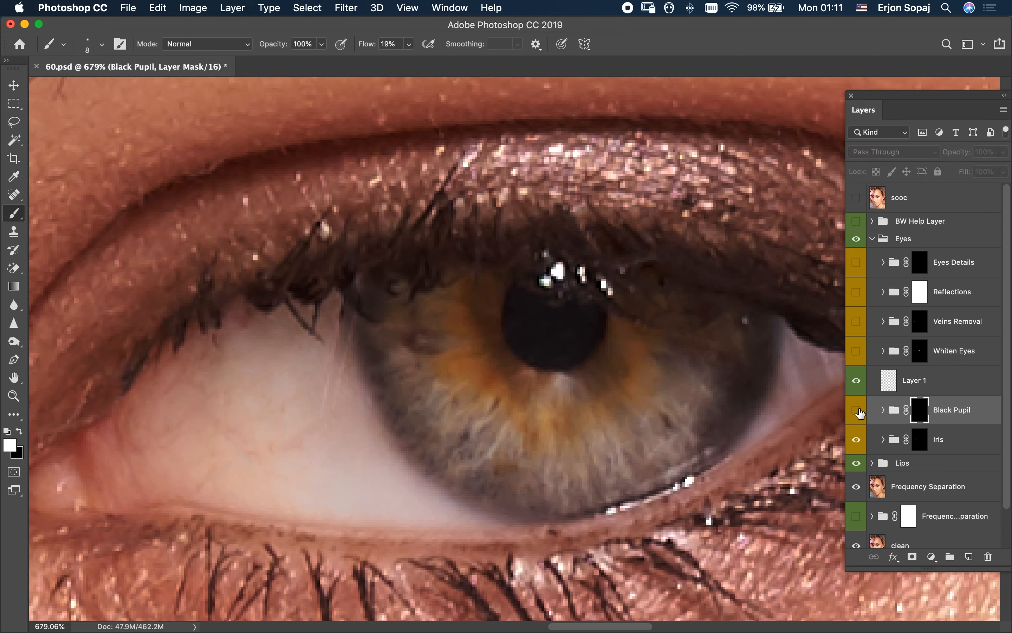
click(849, 410)
- Darken the pupil of the eye beside the flower by painting white on the Black Pupil mask with a size 30 brush at 60% opacity
drag(717, 387, 652, 393)
drag(658, 394, 826, 358)
drag(656, 389, 691, 373)
drag(484, 386, 586, 404)
click(928, 444)
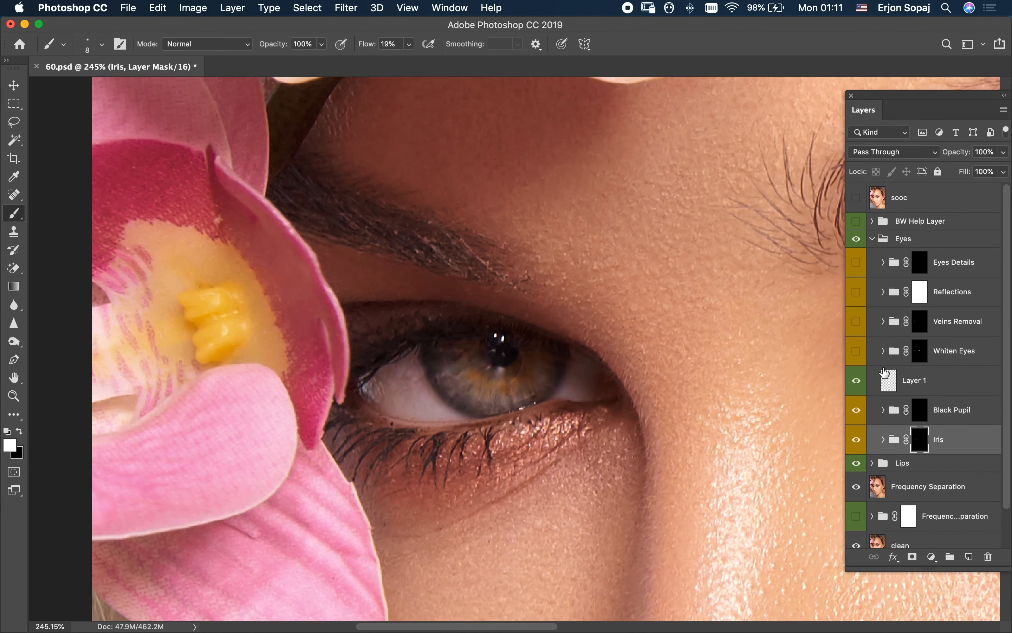
click(921, 414)
mouse_move(510, 356)
mouse_down()
mouse_move(535, 380)
mouse_move(528, 369)
mouse_up()
key(])
mouse_move(477, 338)
mouse_down()
mouse_move(548, 366)
mouse_move(520, 357)
mouse_up()
mouse_move(367, 379)
mouse_down()
mouse_move(373, 400)
mouse_move(469, 455)
mouse_up()
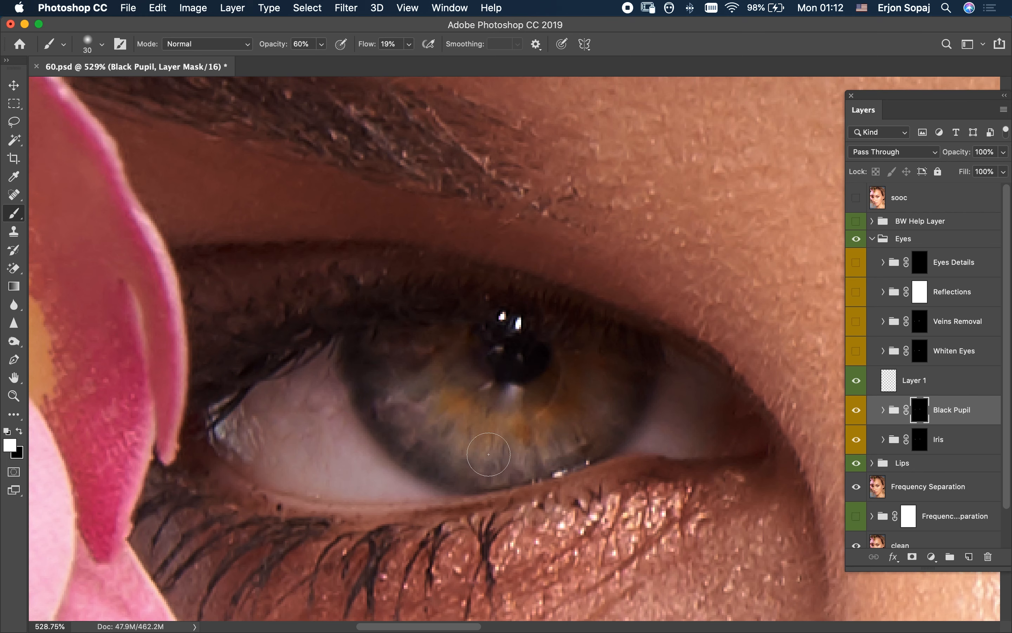
drag(653, 353, 597, 460)
mouse_move(494, 366)
mouse_down()
mouse_move(466, 360)
mouse_move(549, 382)
mouse_up()
drag(604, 360, 549, 413)
mouse_move(836, 316)
mouse_down()
mouse_move(707, 350)
mouse_move(511, 368)
mouse_up()
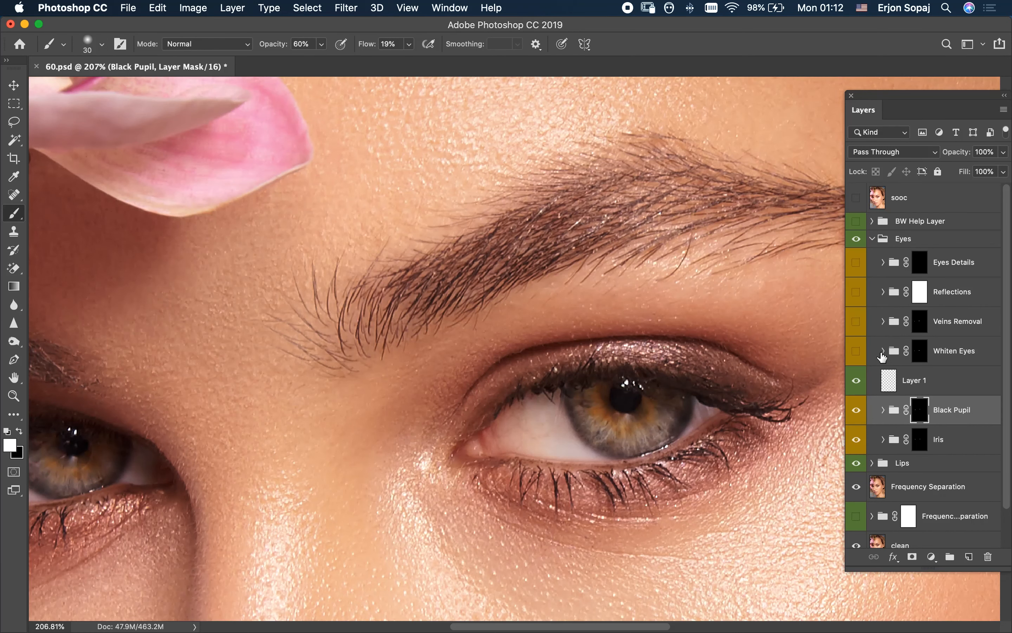
- Show the Whiten Eyes group and set its opacity to 40%
click(856, 351)
click(913, 345)
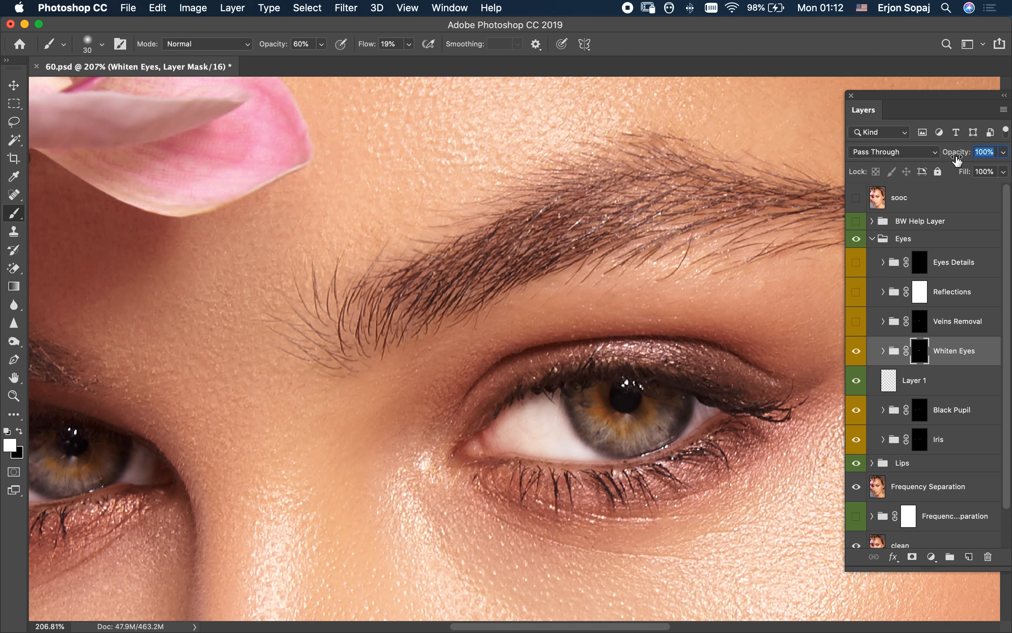
text(40)
key(Return)
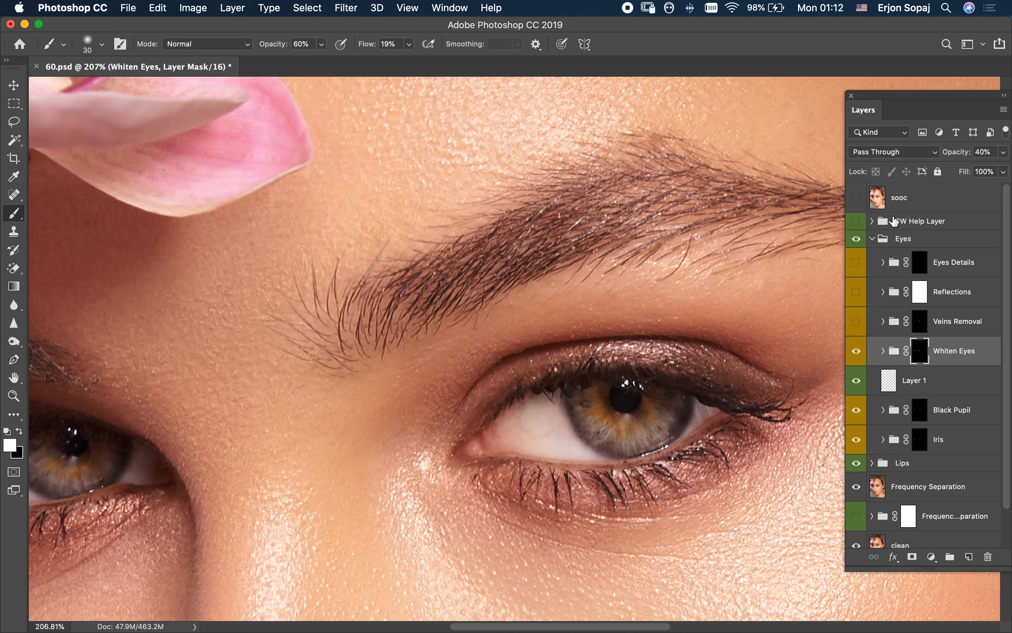
- Show the Veins Removal group and compare both eyes with the whole Eyes group off and on
click(849, 330)
click(900, 328)
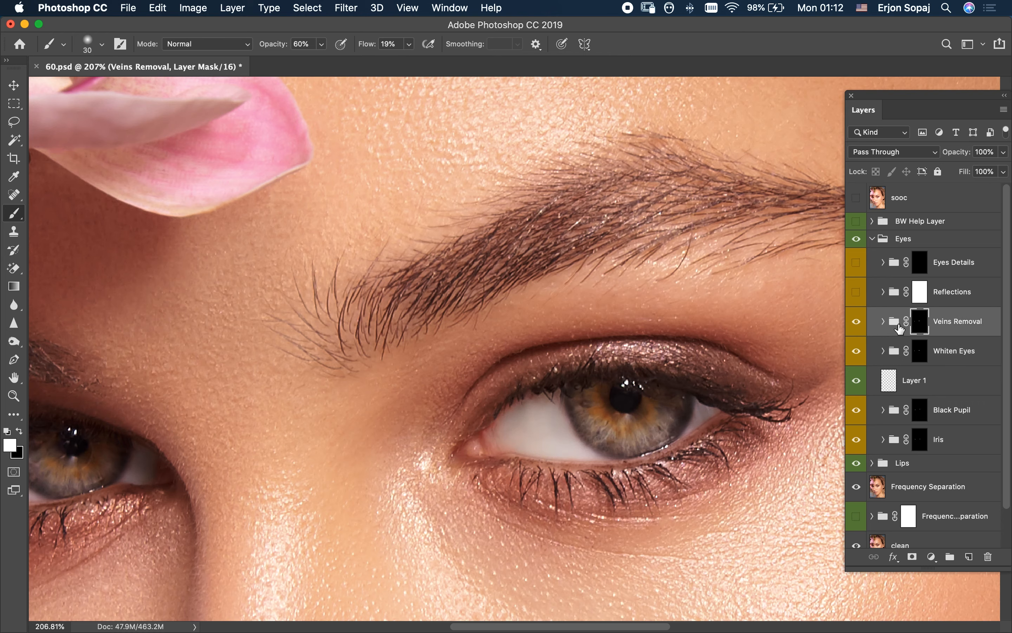
drag(728, 360, 680, 369)
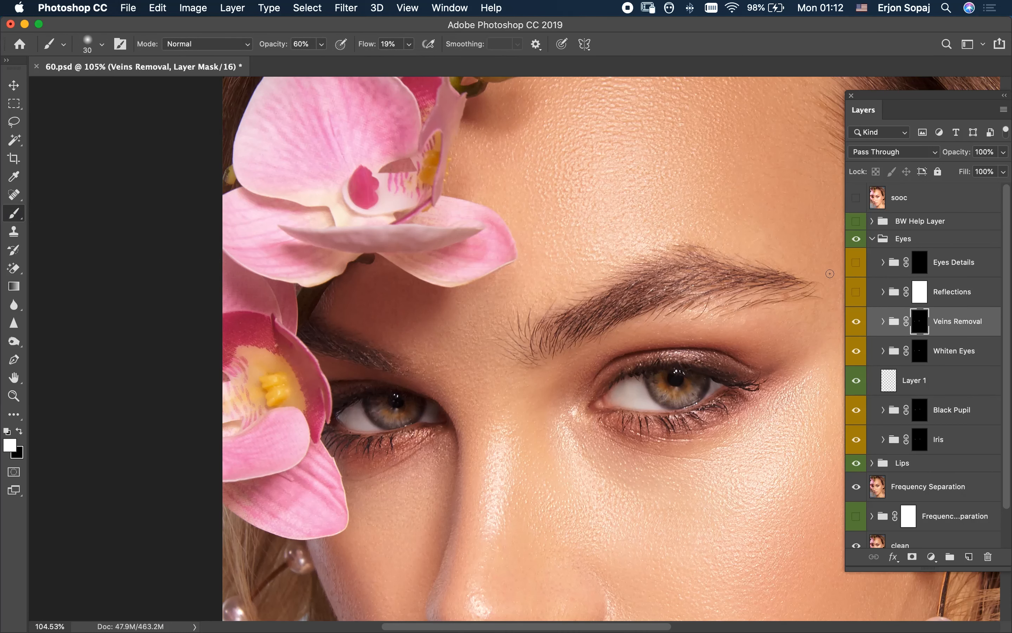
click(855, 241)
click(855, 242)
- Bring out detail in both eyes by painting white on the Eyes Details mask with a size 80 brush
click(918, 267)
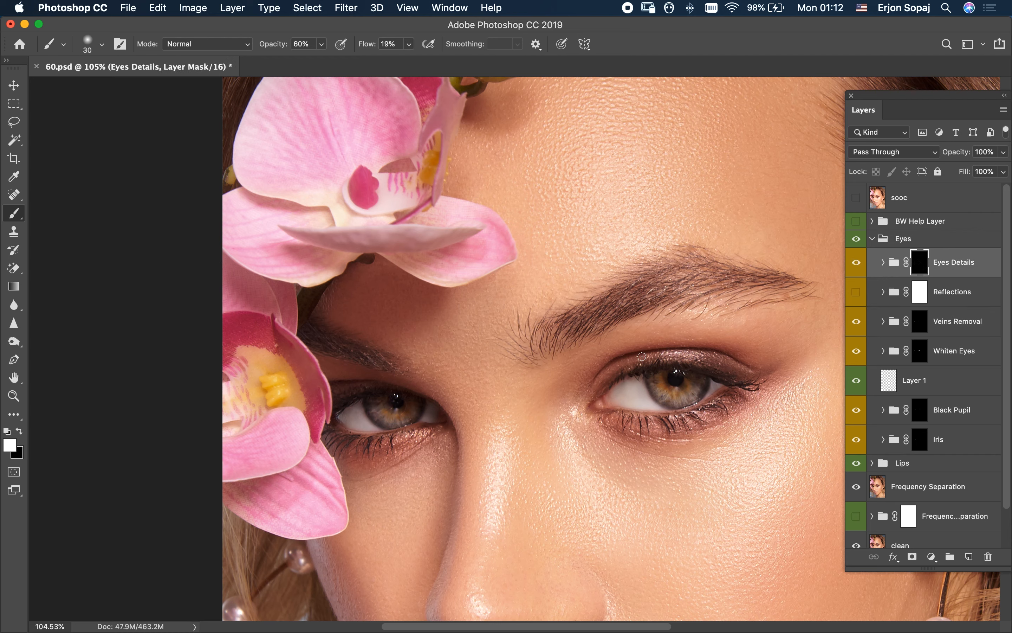
mouse_move(601, 382)
mouse_down()
mouse_move(599, 419)
mouse_move(634, 371)
mouse_move(659, 409)
mouse_move(702, 386)
mouse_move(723, 398)
mouse_move(655, 430)
mouse_move(627, 429)
mouse_move(709, 394)
mouse_move(674, 370)
mouse_move(605, 391)
mouse_move(685, 400)
mouse_move(716, 379)
mouse_move(703, 396)
mouse_move(716, 398)
mouse_move(712, 368)
mouse_move(684, 370)
mouse_move(636, 412)
mouse_move(415, 394)
mouse_move(403, 401)
mouse_move(421, 409)
mouse_move(401, 423)
mouse_move(366, 398)
mouse_move(336, 405)
mouse_move(345, 434)
mouse_move(359, 448)
mouse_move(343, 414)
mouse_move(345, 387)
mouse_move(370, 433)
mouse_move(399, 413)
mouse_move(432, 414)
mouse_move(423, 398)
mouse_move(447, 418)
mouse_move(421, 429)
mouse_move(401, 427)
mouse_move(425, 407)
mouse_move(409, 412)
mouse_move(409, 424)
mouse_move(393, 412)
mouse_move(348, 414)
mouse_move(396, 404)
mouse_move(348, 396)
mouse_move(409, 396)
mouse_up()
drag(658, 374, 696, 391)
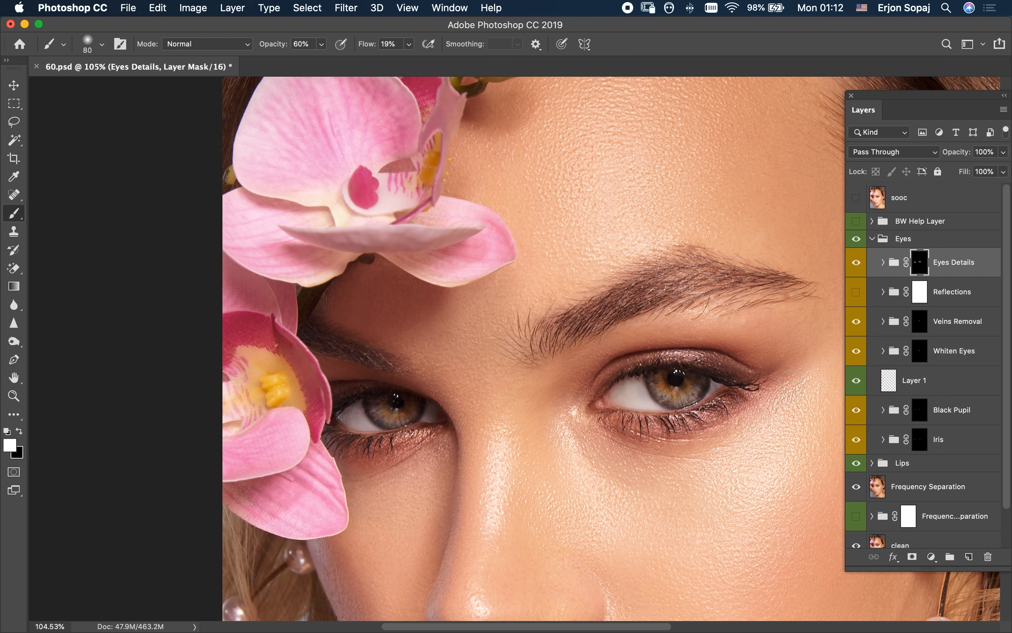
- Lower the Veins Removal group's opacity to about 78%
click(955, 437)
click(947, 405)
click(950, 349)
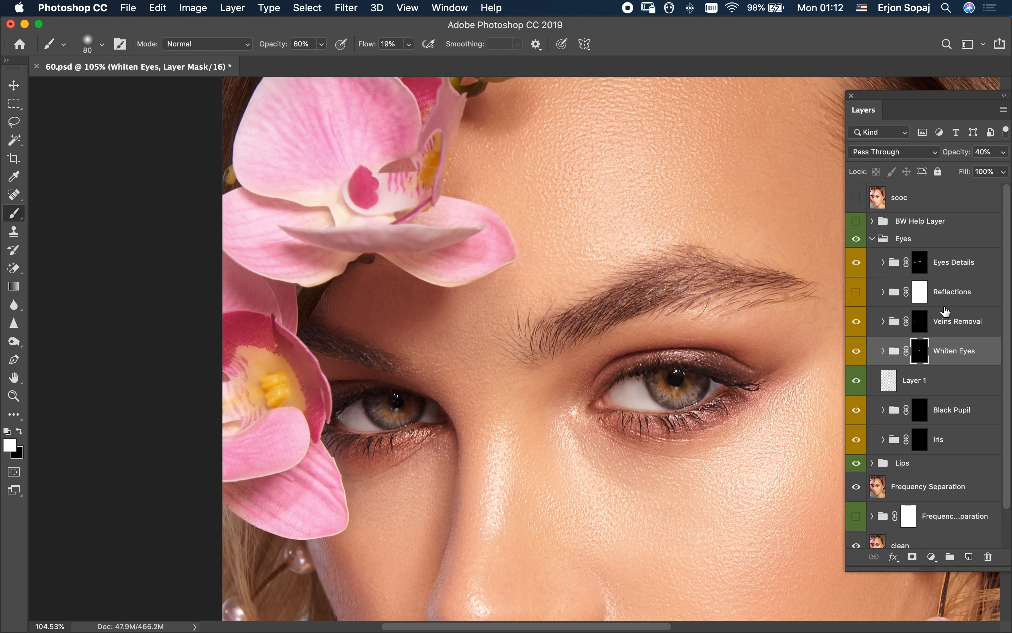
click(947, 319)
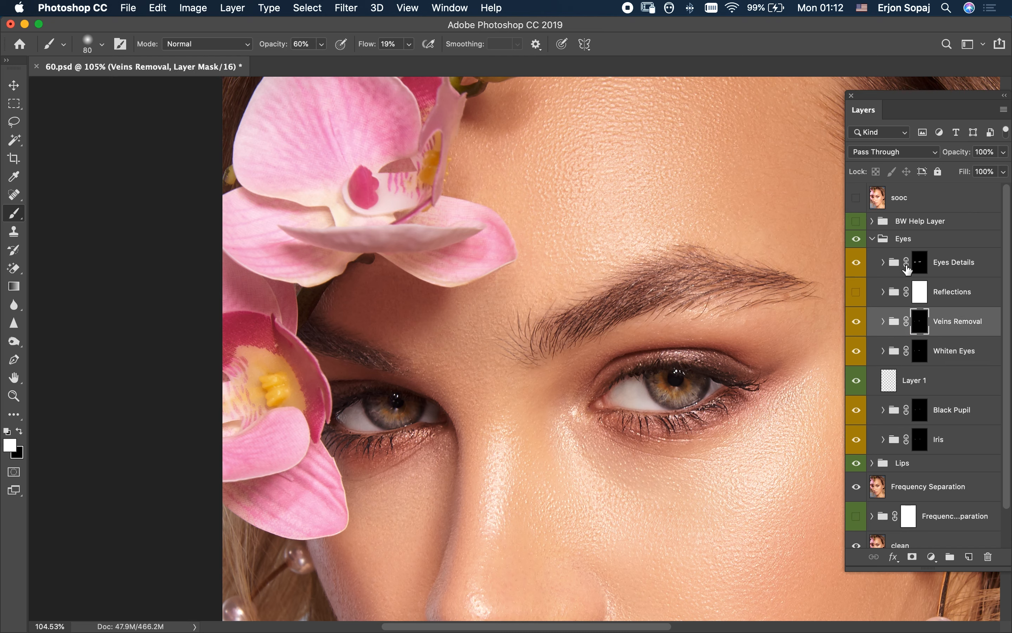
drag(957, 156, 939, 161)
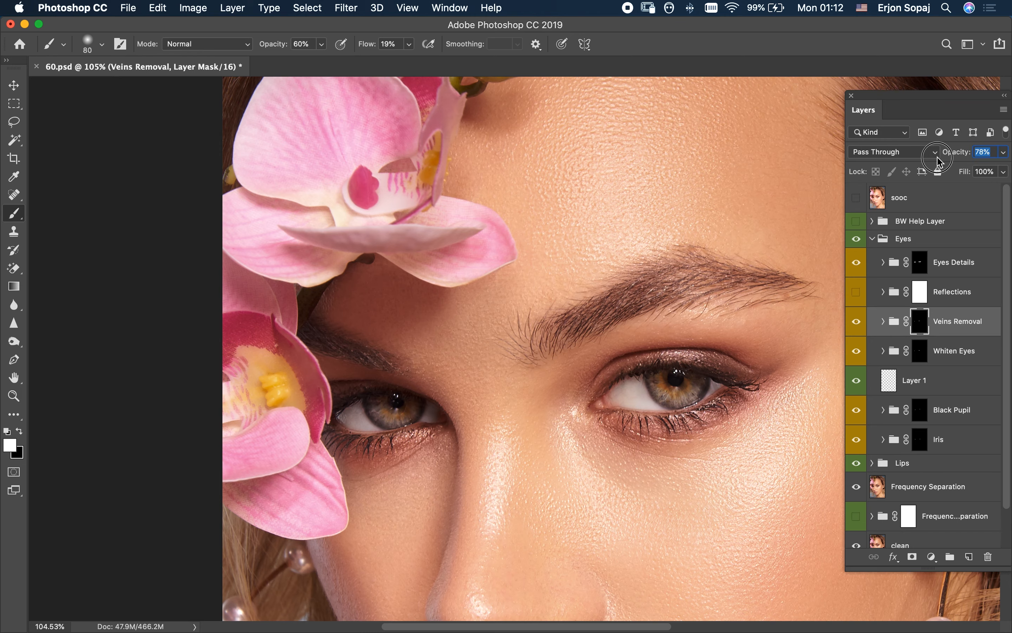
- Collapse the Eyes group, compare the image with it off and on, and view the whole portrait
click(871, 241)
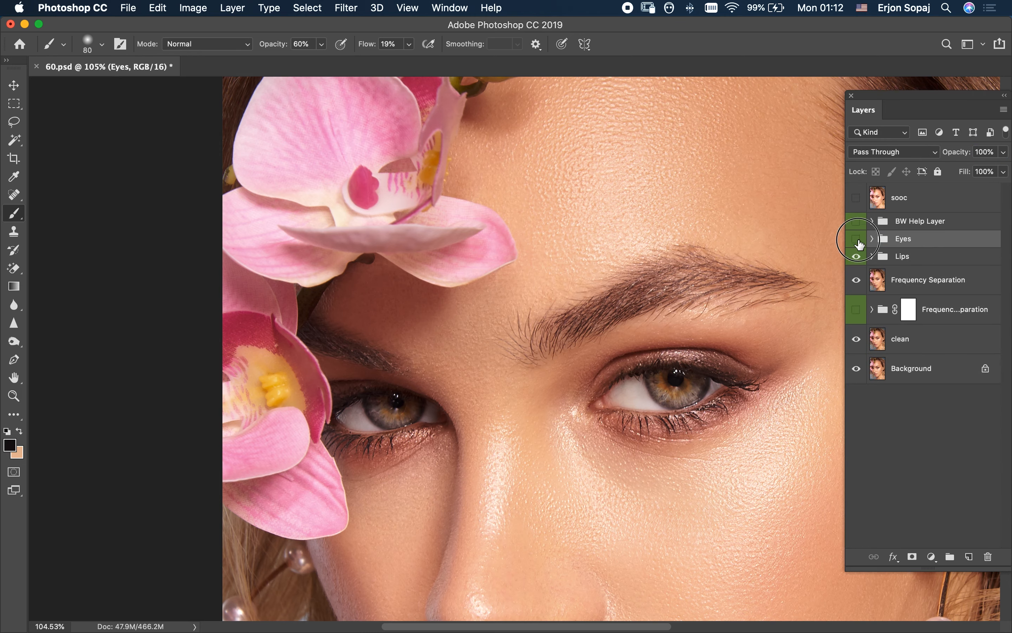
click(857, 239)
key(super+0)
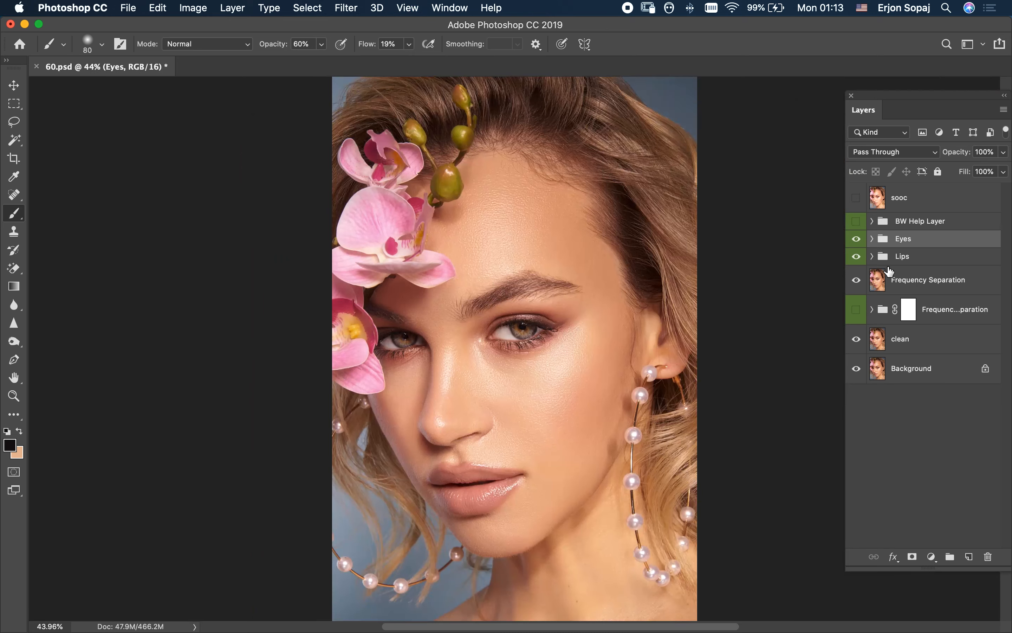
- Brighten the lower lip by painting white on the Dodge mask inside the Lips - Dodge & Burn group
click(872, 256)
click(921, 288)
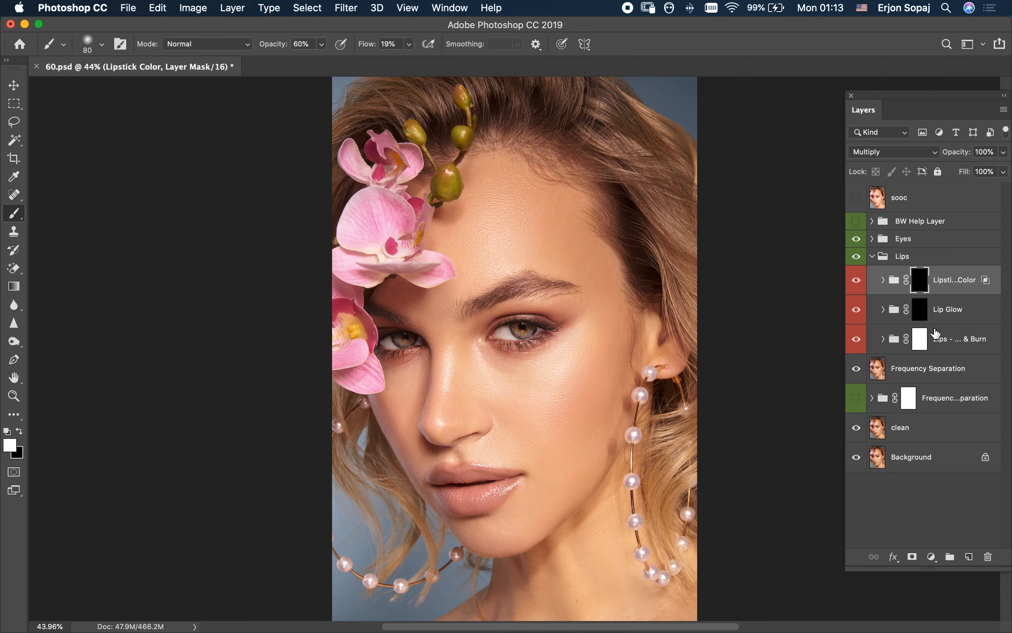
click(883, 339)
click(933, 369)
key(z)
mouse_move(499, 516)
mouse_down()
mouse_move(495, 508)
mouse_move(541, 471)
mouse_up()
key(b)
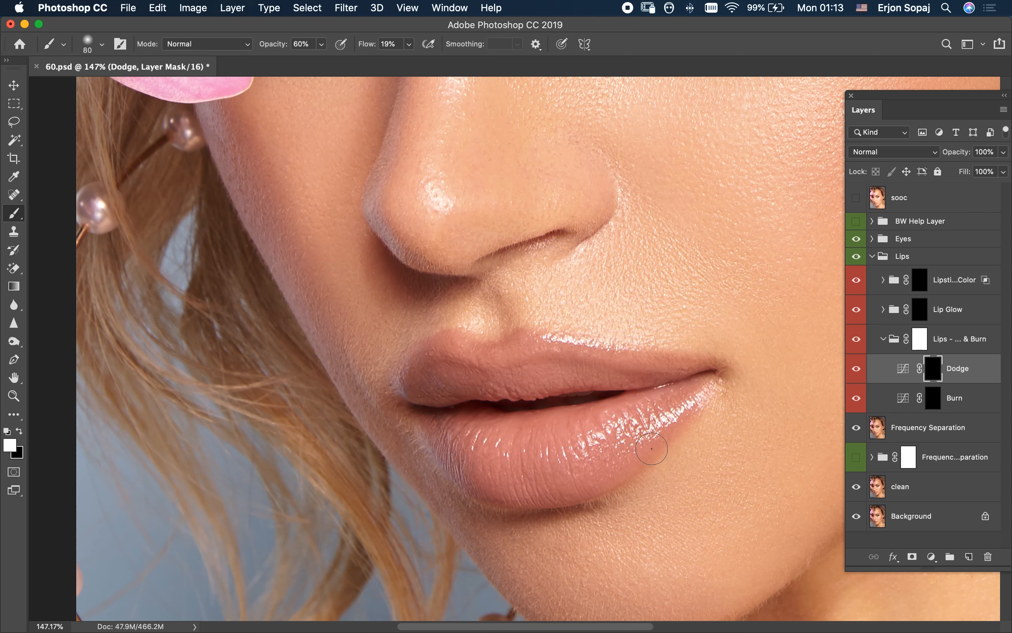
drag(555, 457, 634, 430)
drag(536, 454, 539, 462)
key(bracketright)
mouse_move(571, 417)
mouse_down()
mouse_move(556, 463)
mouse_move(533, 474)
mouse_move(575, 448)
mouse_move(560, 447)
mouse_move(604, 441)
mouse_up()
- Deepen the edges and corners of the lower lip by painting white on the lips' Burn mask
click(937, 399)
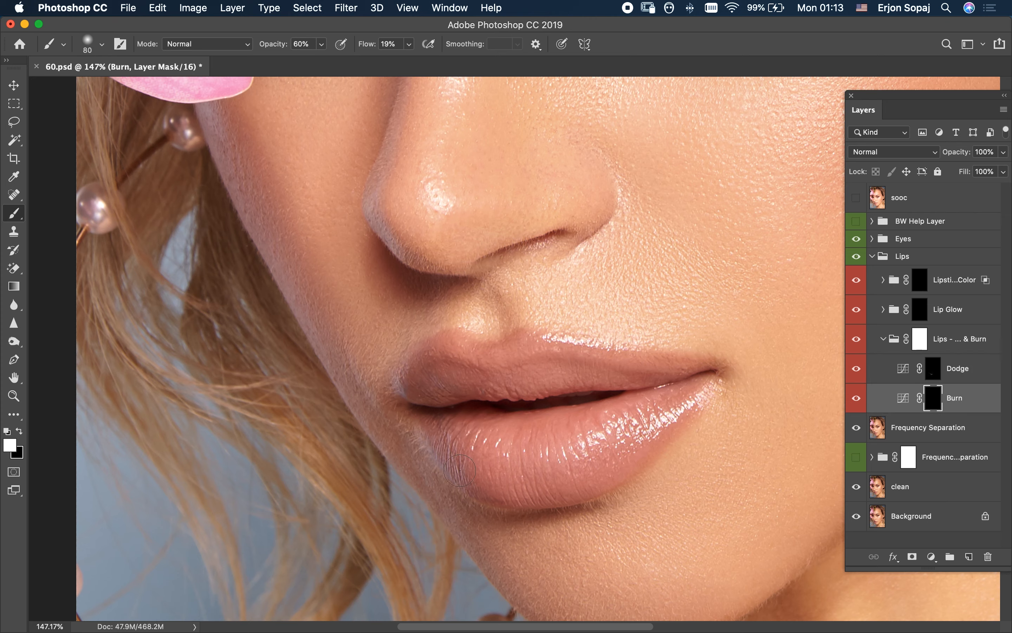
mouse_move(460, 470)
mouse_down()
mouse_move(524, 483)
mouse_move(508, 477)
mouse_move(503, 488)
mouse_move(486, 470)
mouse_move(486, 446)
mouse_up()
key(])
mouse_move(451, 399)
mouse_down()
mouse_move(527, 398)
mouse_move(498, 407)
mouse_move(617, 394)
mouse_move(451, 412)
mouse_move(466, 457)
mouse_move(540, 485)
mouse_up()
mouse_move(640, 464)
mouse_down()
mouse_move(673, 388)
mouse_move(444, 381)
mouse_move(476, 355)
mouse_move(587, 355)
mouse_move(666, 383)
mouse_up()
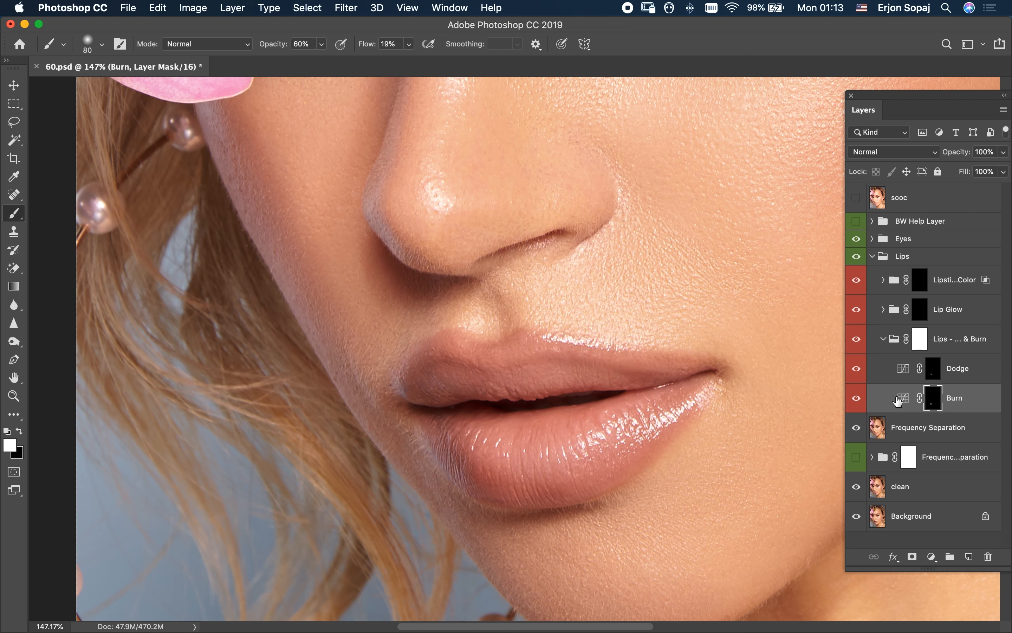
- Lighten the dark areas of the upper lip on the lips' Dodge mask with a smaller, size 30 brush
click(933, 368)
key(bracketleft)
mouse_move(599, 370)
mouse_down()
mouse_move(632, 374)
mouse_move(582, 357)
mouse_move(558, 363)
mouse_up()
mouse_move(648, 380)
mouse_down()
mouse_move(656, 371)
mouse_move(682, 386)
mouse_up()
mouse_move(343, 370)
mouse_down()
mouse_move(311, 342)
mouse_move(250, 352)
mouse_move(416, 372)
mouse_move(386, 385)
mouse_move(334, 358)
mouse_move(270, 408)
mouse_move(303, 412)
mouse_move(389, 367)
mouse_up()
key(bracketleft)
key(bracketleft)
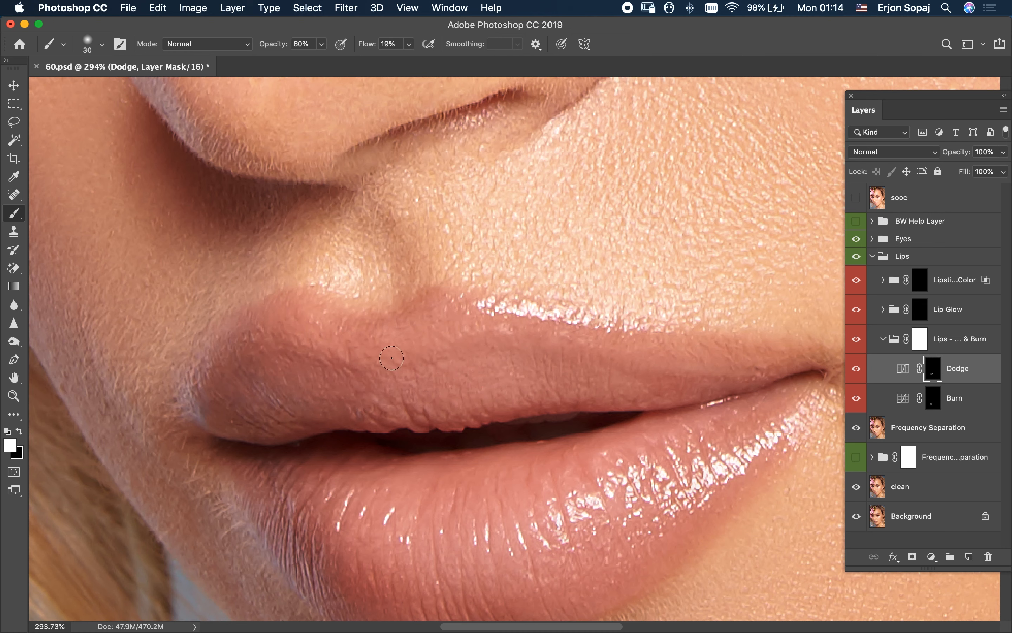
mouse_move(313, 370)
mouse_down()
mouse_move(438, 359)
mouse_move(360, 390)
mouse_up()
scroll(502, 338, down, 5)
scroll(501, 339, right, 3)
key(x)
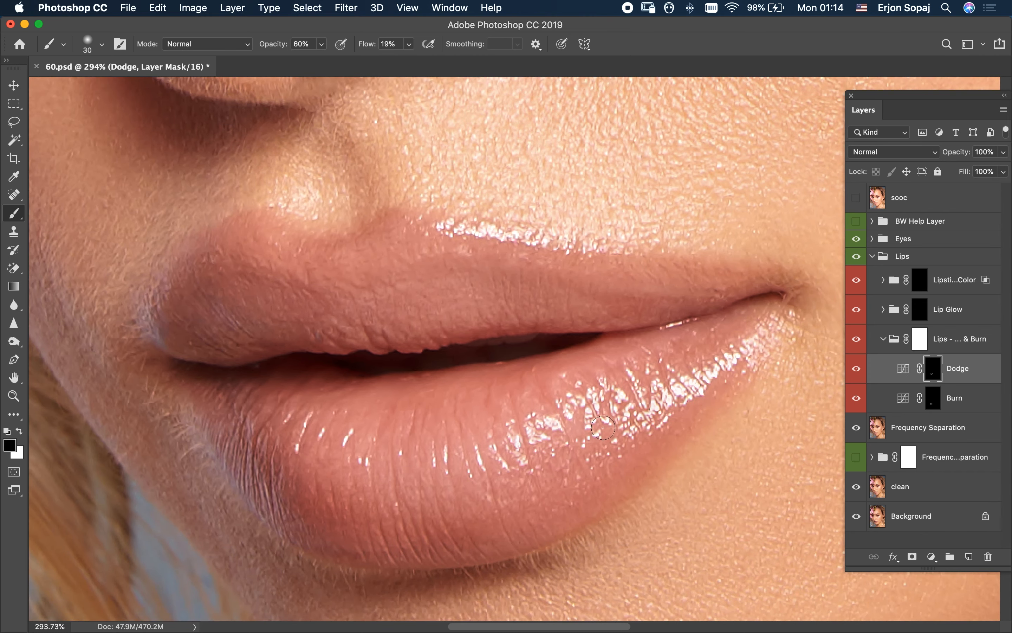
key(z)
drag(608, 409, 554, 412)
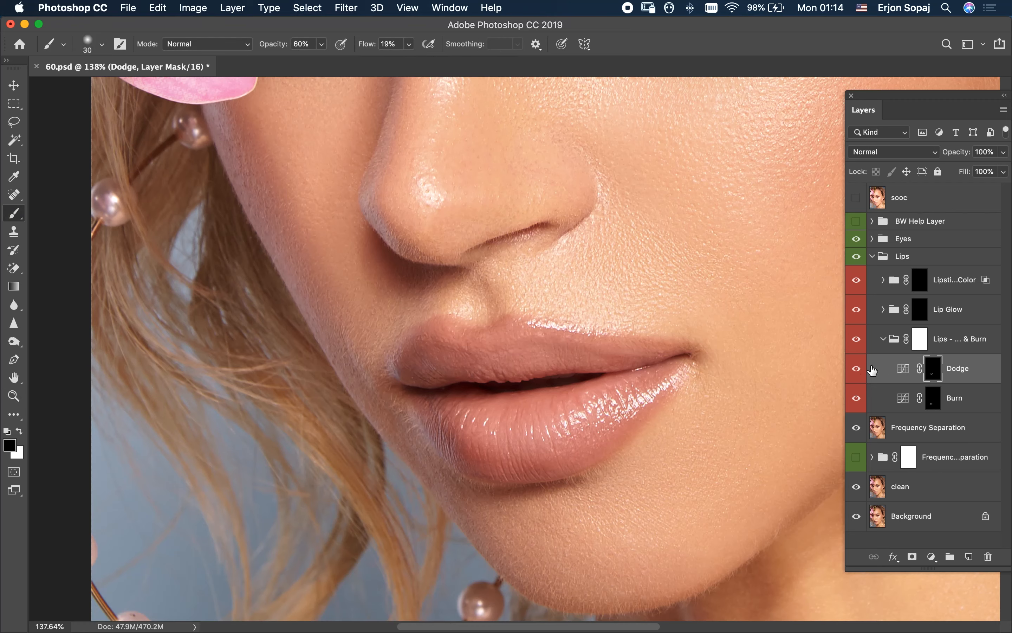
- Collapse the Lips - Dodge & Burn group and lower its opacity to about 82%
click(885, 340)
key(z)
mouse_move(682, 413)
mouse_down()
mouse_move(648, 412)
mouse_move(623, 397)
mouse_up()
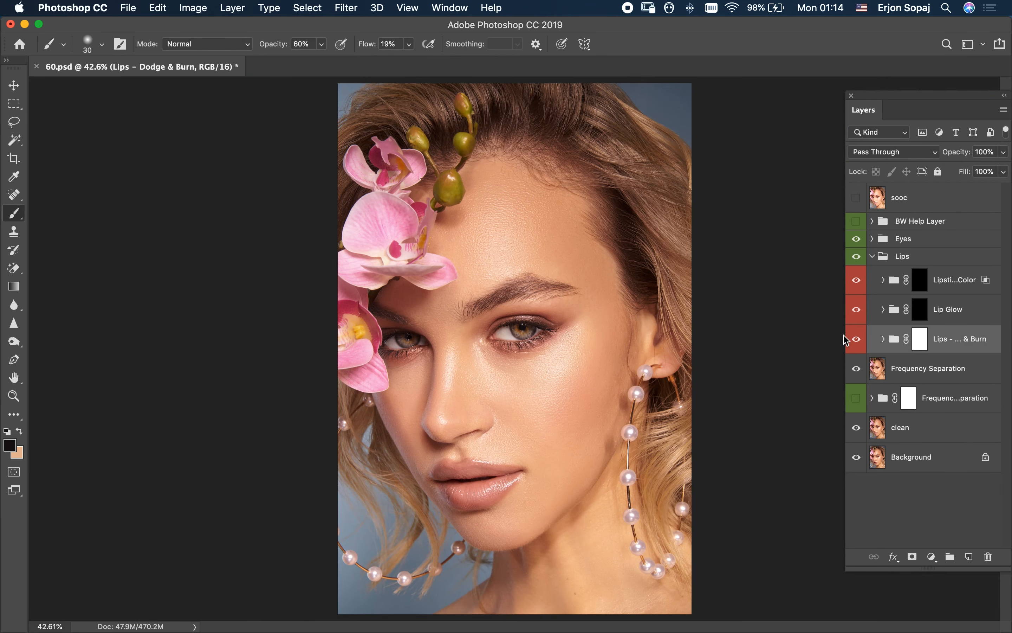
key(z)
drag(477, 502, 586, 469)
drag(964, 153, 925, 231)
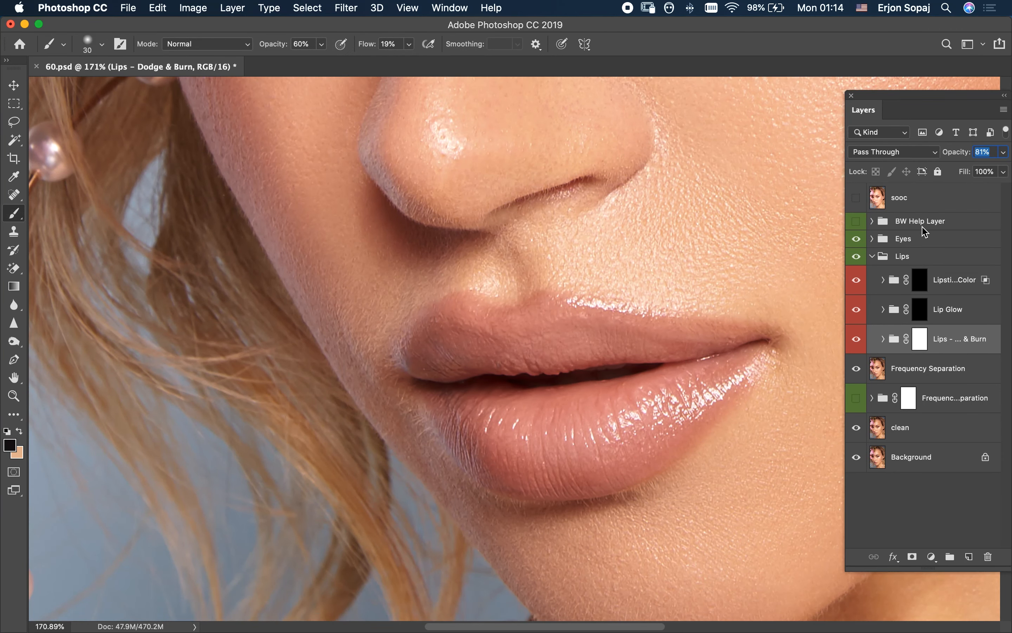
- Lower the lips' Burn layer opacity to 65% and paint black on its mask near the lower lip's outer corner
click(883, 338)
click(934, 397)
drag(957, 153, 929, 180)
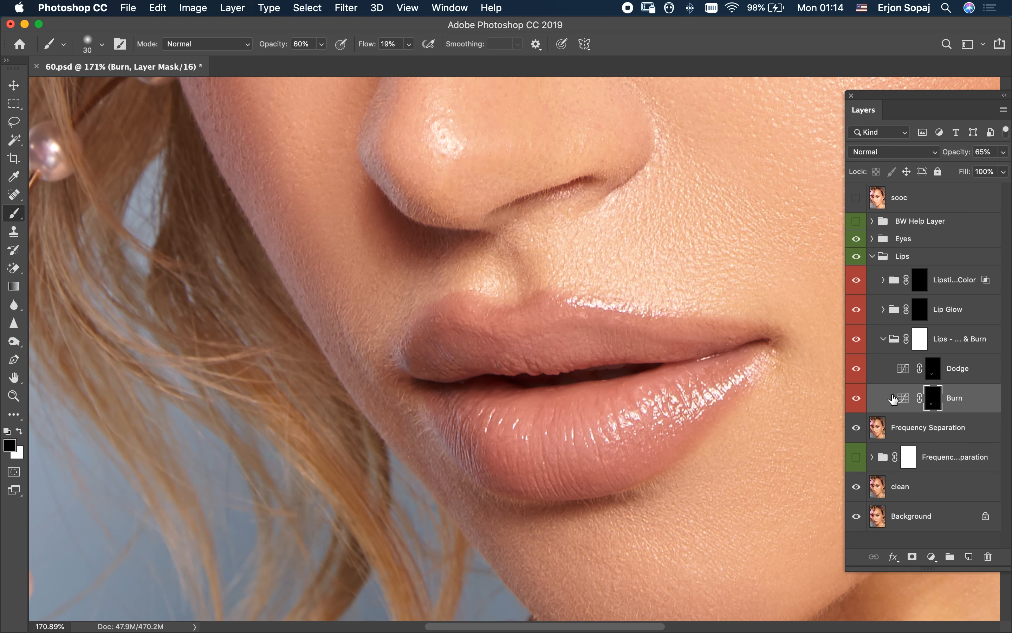
click(903, 398)
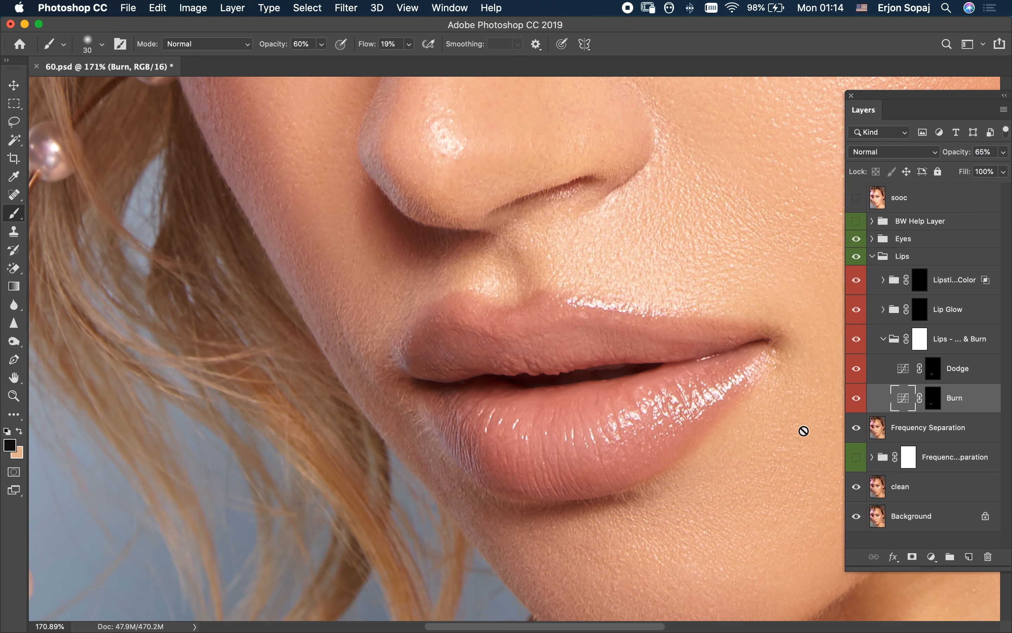
click(930, 396)
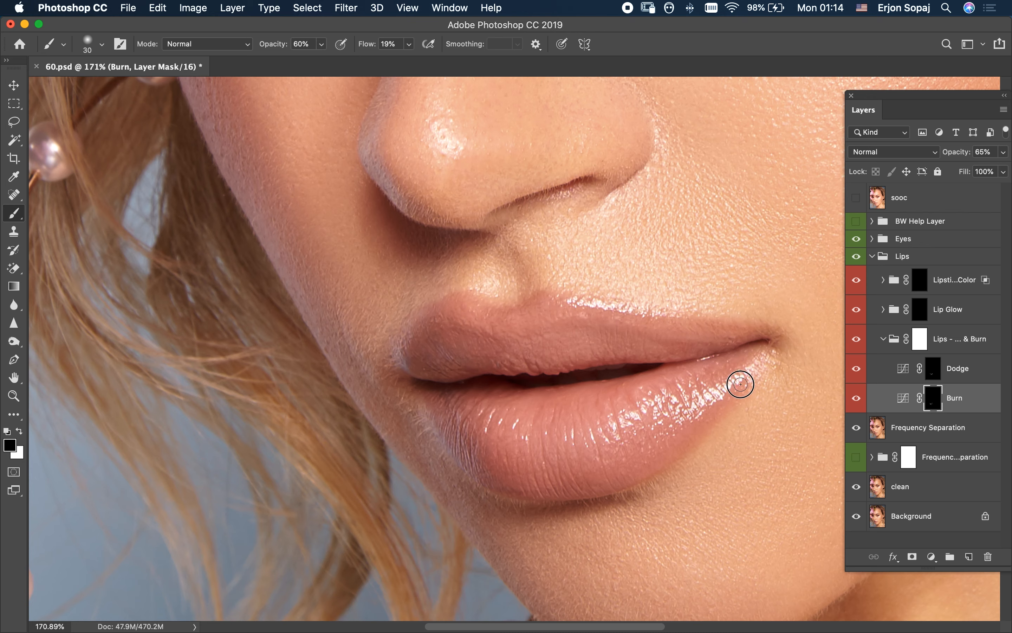
- Check the Lips - Dodge & Burn group's effect on the upper lip up close by comparing it hidden and shown
click(929, 374)
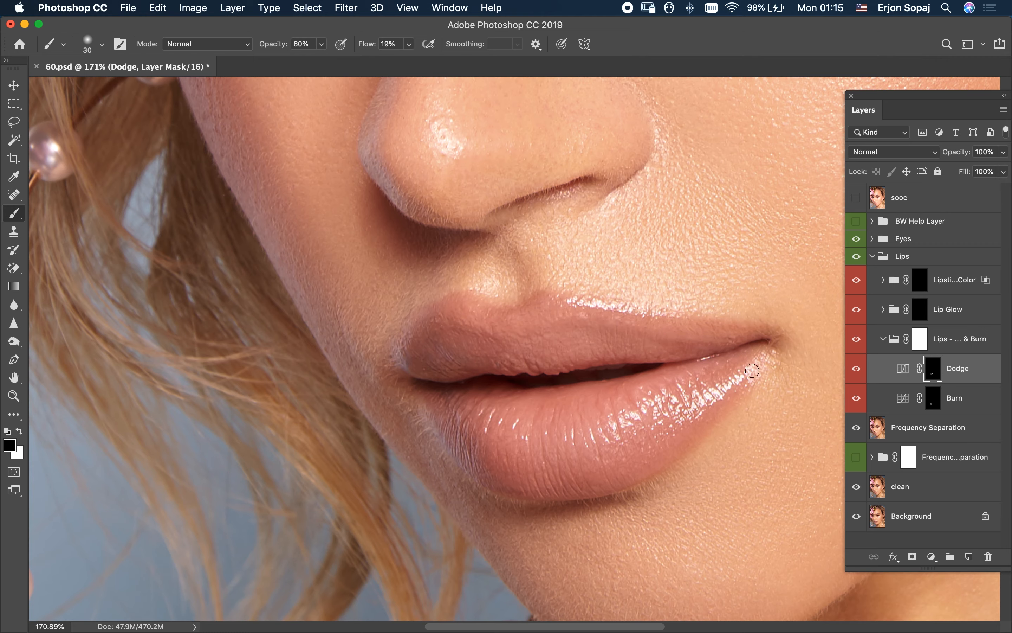
key(z)
drag(699, 361, 733, 370)
key(b)
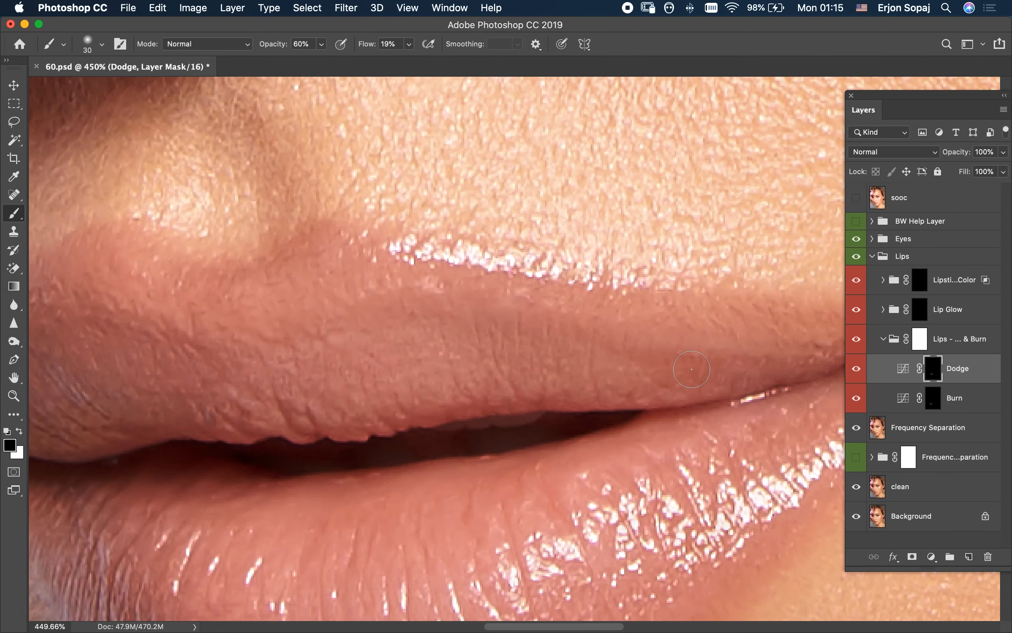
click(886, 341)
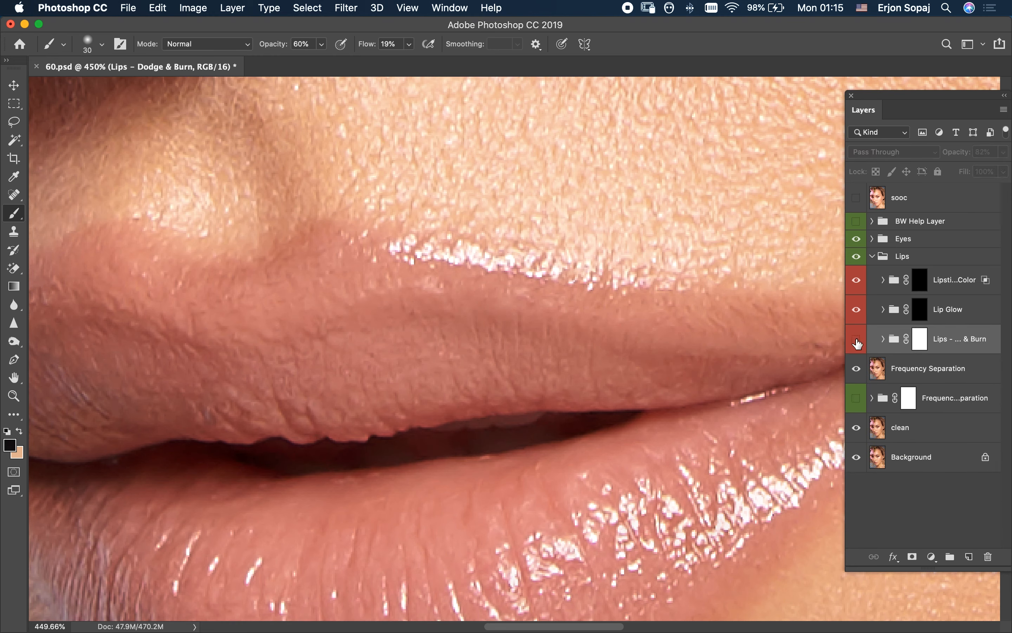
click(883, 340)
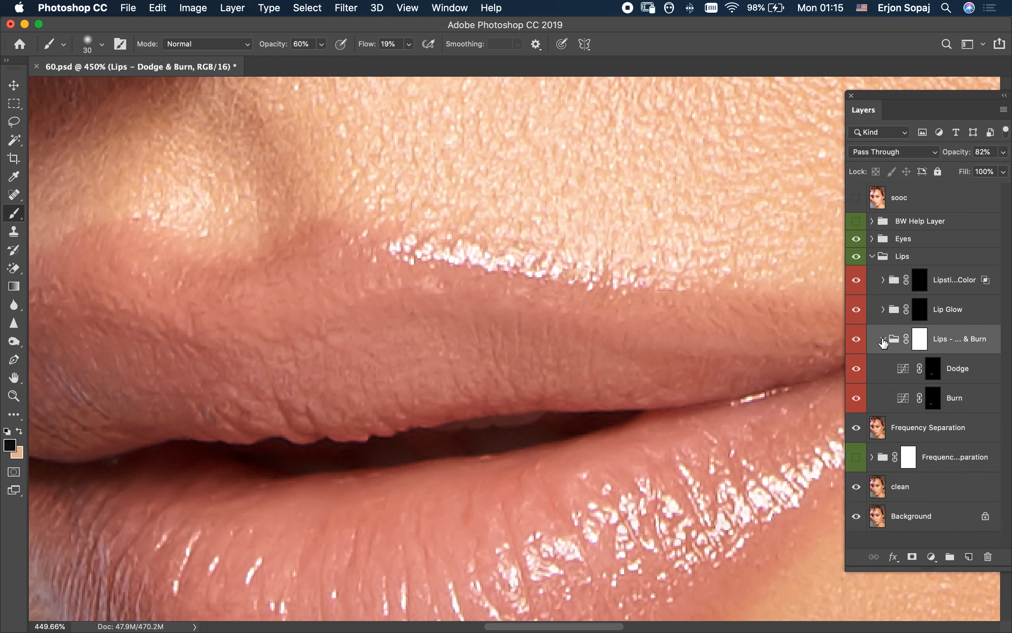
- Lighten the remaining dark areas of the lips by painting white on the lips' Dodge mask with a size 30 brush
click(930, 378)
key(super+z)
mouse_move(722, 352)
mouse_down()
mouse_move(673, 364)
mouse_move(721, 363)
mouse_move(693, 350)
mouse_move(711, 352)
mouse_up()
key(super+z)
drag(535, 358, 598, 371)
drag(691, 374, 632, 373)
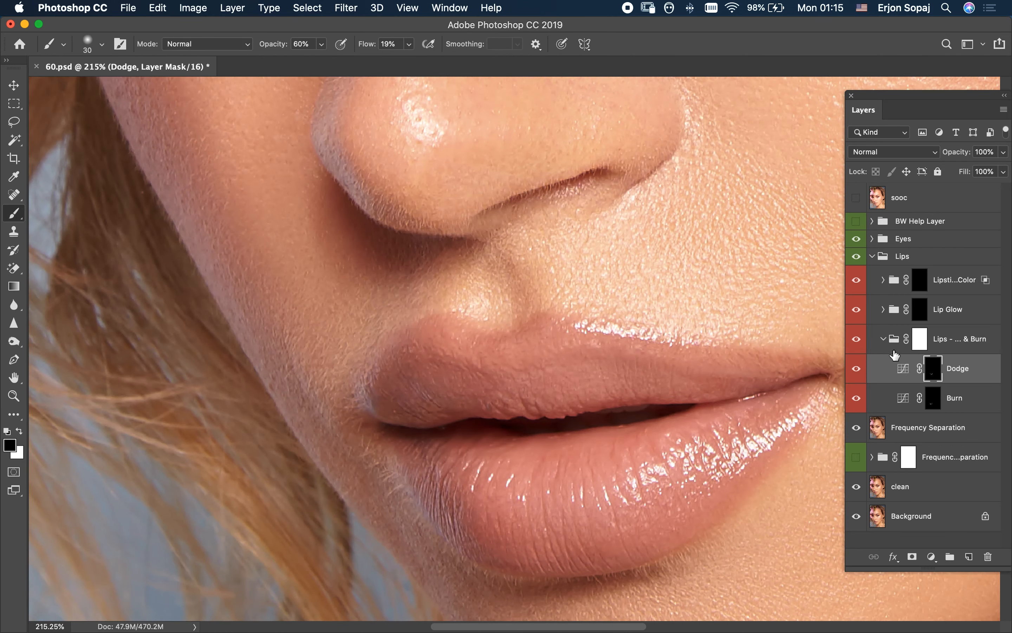
mouse_move(715, 380)
mouse_down()
mouse_move(761, 394)
mouse_move(666, 361)
mouse_move(691, 368)
mouse_move(673, 355)
mouse_move(642, 368)
mouse_move(655, 344)
mouse_up()
drag(733, 369, 654, 343)
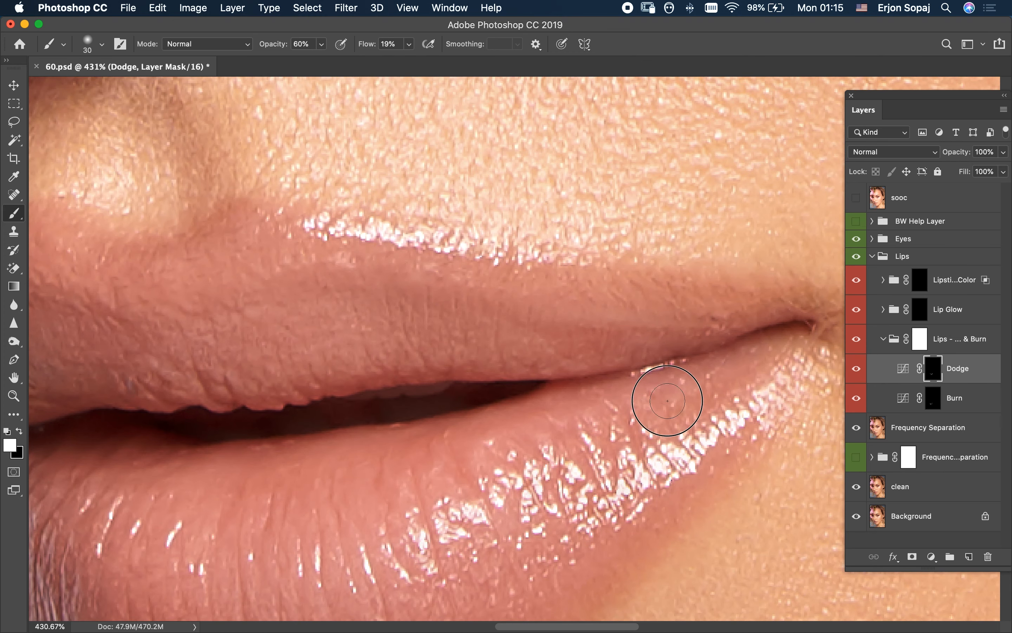
drag(621, 410, 689, 443)
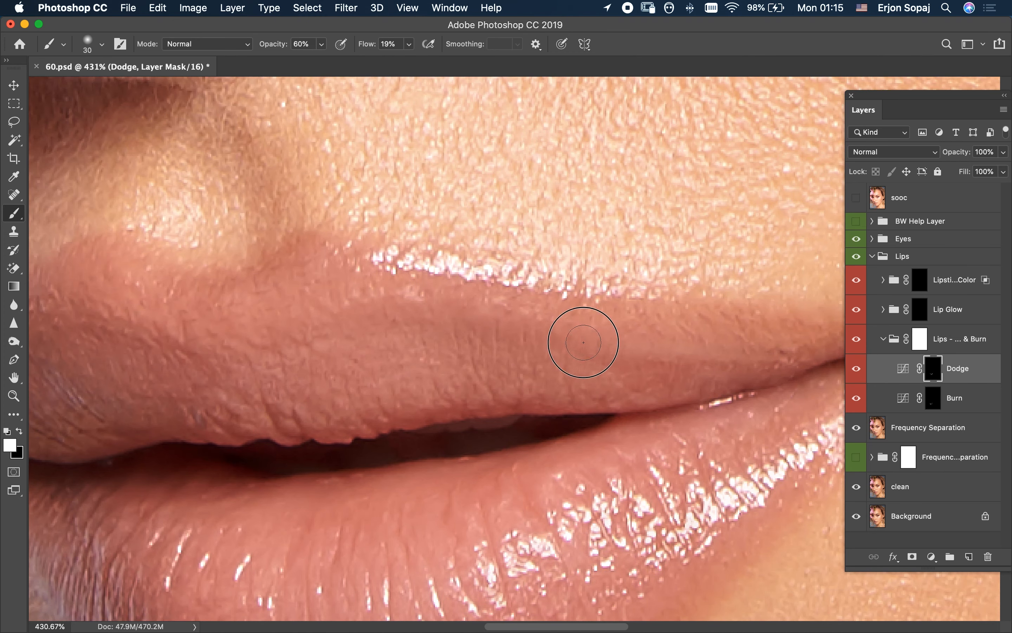
- Collapse the Lips - Dodge & Burn group and compare the lips with the group hidden and shown
key(super+minus)
key(super+minus)
key(super+minus)
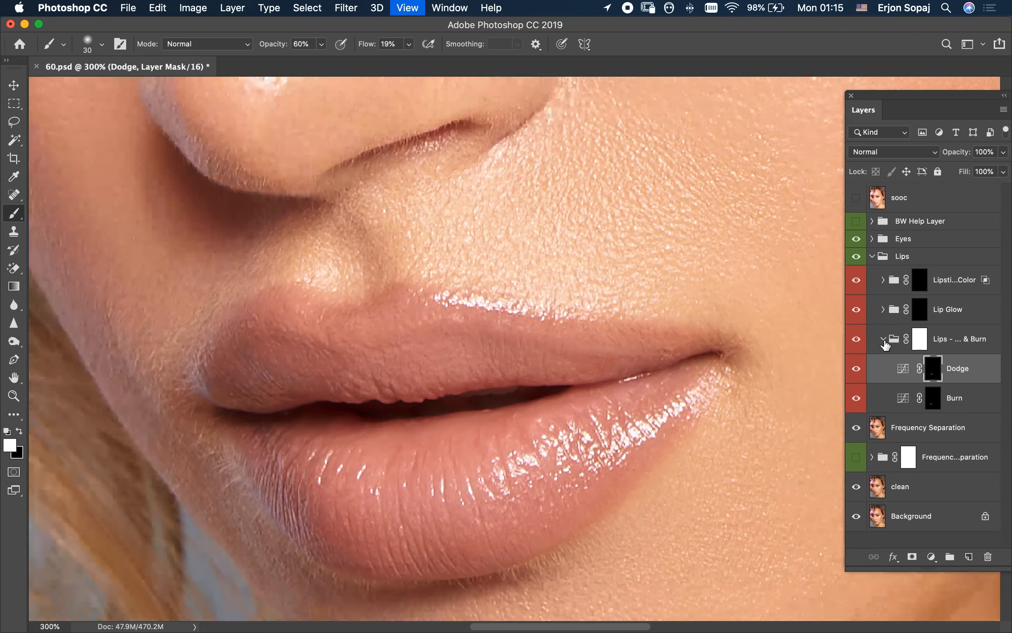
click(883, 339)
click(856, 340)
click(856, 339)
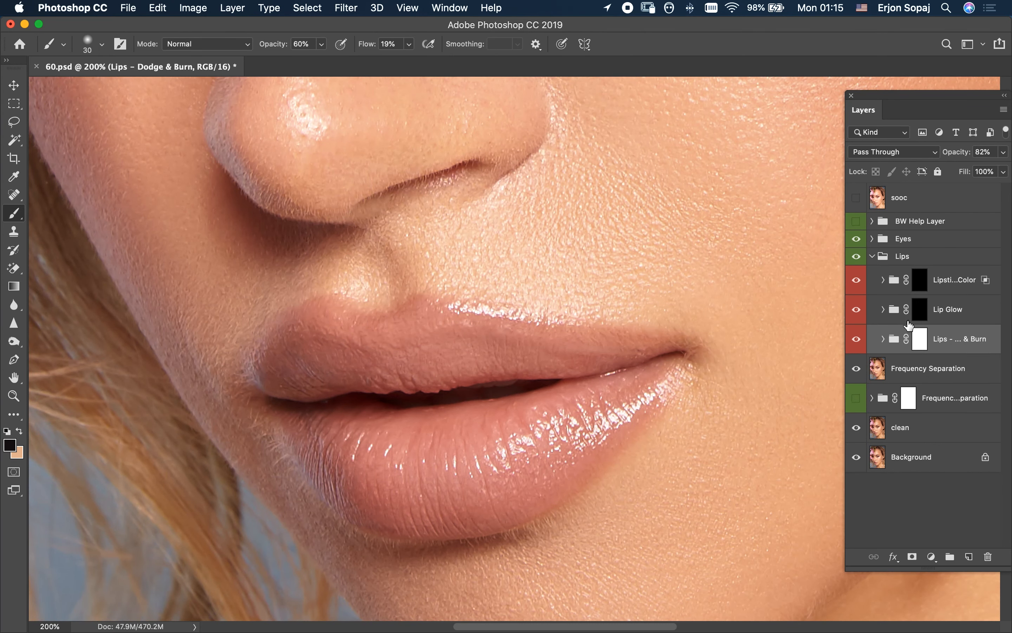
- Paint white over the upper lip on the Lip Glow mask with a size 70 brush, displaying the red mask overlay
click(919, 309)
key(x)
drag(686, 375, 759, 385)
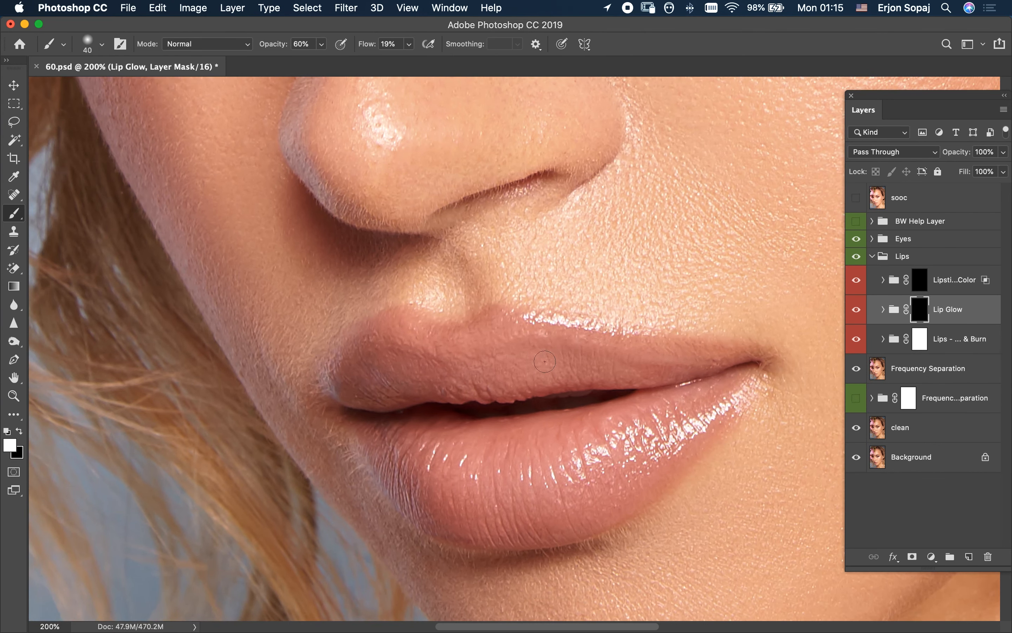
scroll(365, 363, down, 3)
mouse_move(414, 415)
mouse_down()
mouse_move(423, 318)
mouse_move(517, 330)
mouse_move(506, 323)
mouse_move(519, 340)
mouse_move(504, 350)
mouse_move(588, 335)
mouse_move(519, 320)
mouse_move(551, 313)
mouse_move(615, 331)
mouse_move(670, 325)
mouse_up()
key(backslash)
key(bracketleft)
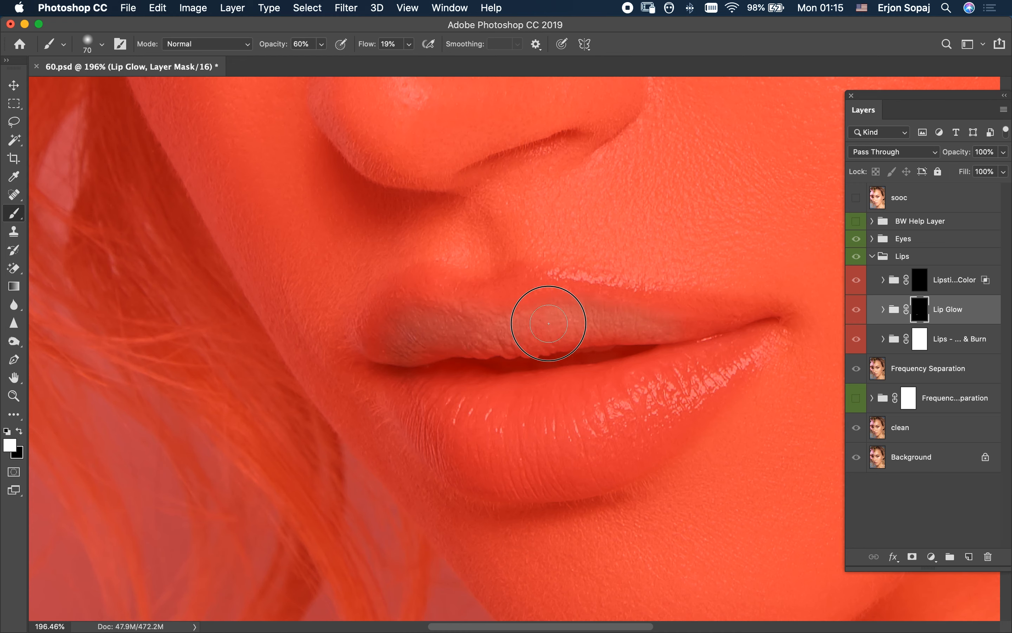
- Extend the Lip Glow mask over the rest of the upper lip and across the lower lip with the size 70 brush
key(backslash)
mouse_move(436, 303)
mouse_down()
mouse_move(500, 297)
mouse_move(587, 309)
mouse_up()
drag(663, 348, 634, 338)
click(860, 341)
click(853, 343)
mouse_move(674, 377)
mouse_down()
mouse_move(556, 455)
mouse_move(597, 455)
mouse_move(536, 470)
mouse_move(432, 441)
mouse_move(372, 389)
mouse_move(365, 340)
mouse_move(409, 266)
mouse_move(443, 287)
mouse_move(402, 326)
mouse_move(442, 406)
mouse_up()
key(backslash)
mouse_move(488, 477)
mouse_down()
mouse_move(429, 452)
mouse_move(576, 436)
mouse_move(474, 434)
mouse_move(537, 396)
mouse_move(621, 380)
mouse_move(648, 388)
mouse_move(695, 316)
mouse_move(515, 266)
mouse_move(391, 301)
mouse_move(391, 356)
mouse_move(451, 429)
mouse_move(474, 434)
mouse_move(476, 380)
mouse_move(540, 432)
mouse_move(572, 362)
mouse_move(614, 380)
mouse_move(558, 434)
mouse_move(525, 440)
mouse_move(508, 384)
mouse_move(619, 428)
mouse_up()
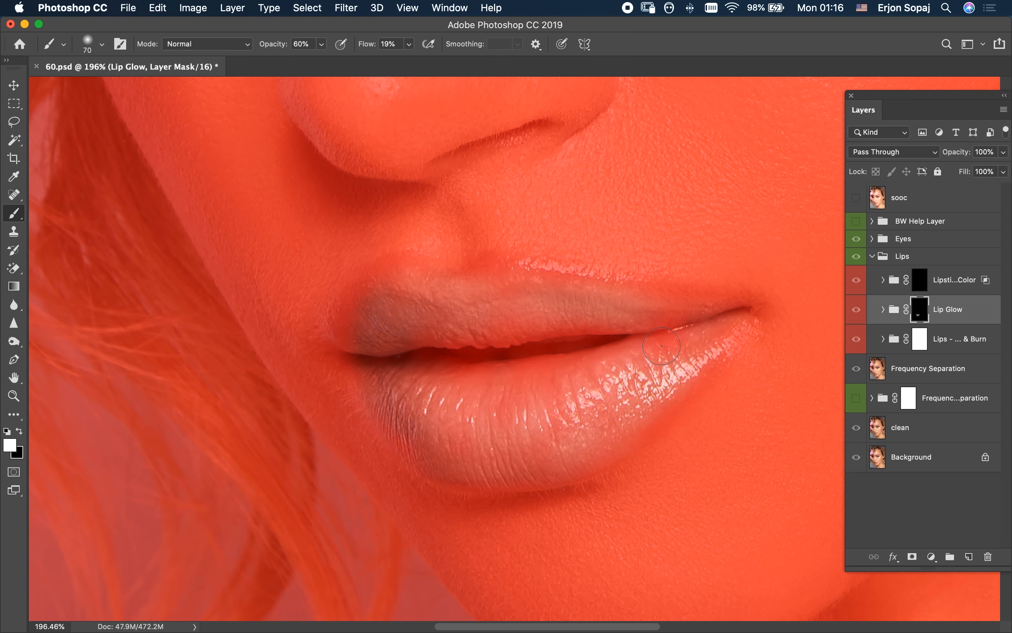
- Fill the lip corners and edges on the Lip Glow mask with white using a size 50 brush, and hide the mask overlay
mouse_move(652, 407)
mouse_down()
mouse_move(658, 312)
mouse_move(599, 339)
mouse_move(537, 321)
mouse_move(418, 334)
mouse_move(365, 319)
mouse_up()
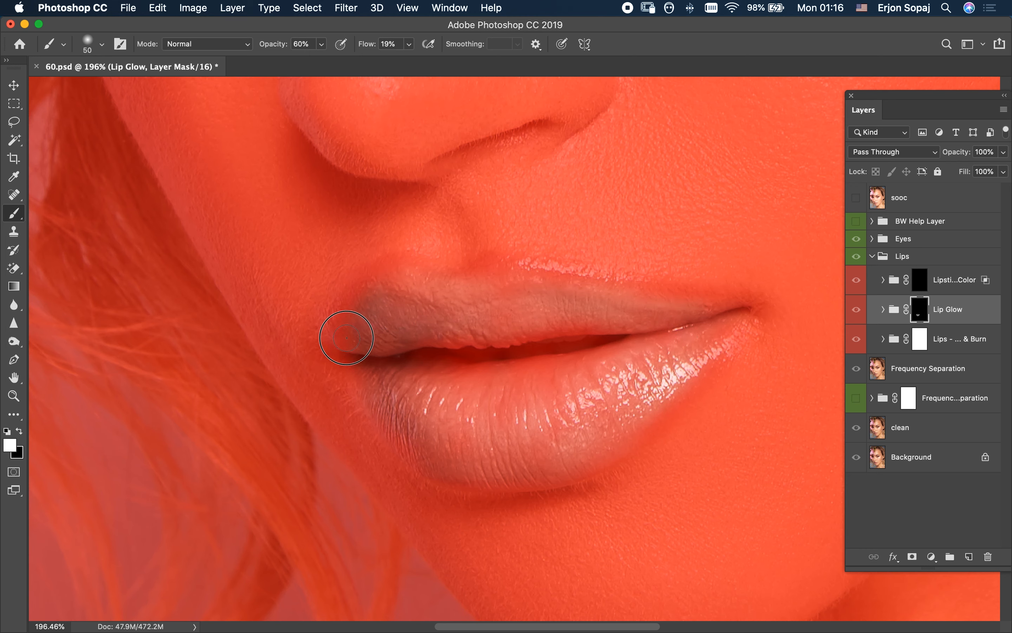
mouse_move(363, 314)
mouse_down()
mouse_move(449, 271)
mouse_move(389, 355)
mouse_move(381, 398)
mouse_move(429, 469)
mouse_up()
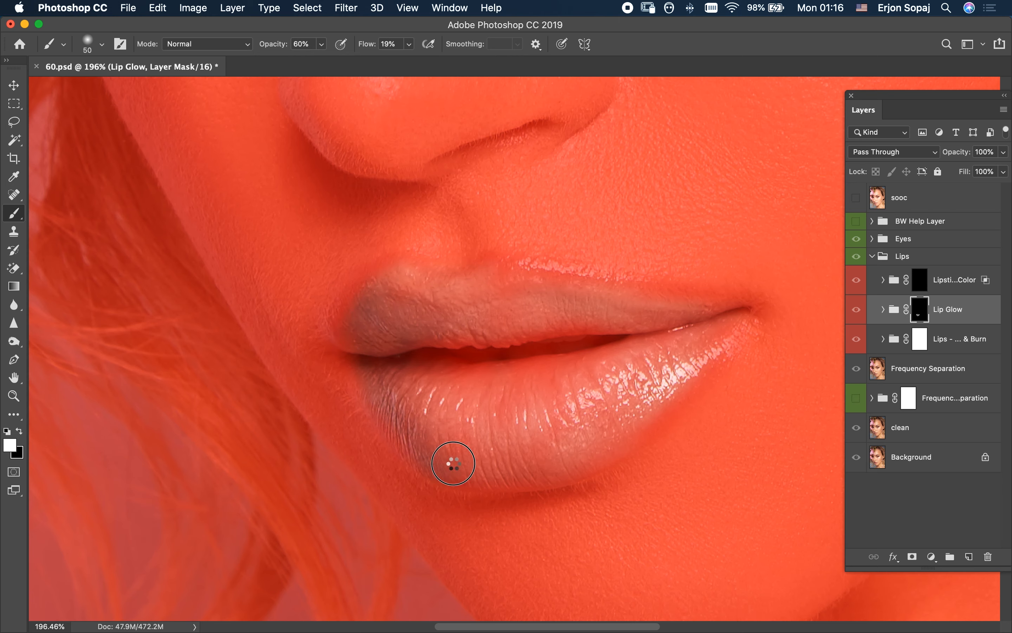
mouse_move(536, 465)
mouse_down()
mouse_move(440, 442)
mouse_move(482, 423)
mouse_move(555, 439)
mouse_move(562, 417)
mouse_move(504, 394)
mouse_move(529, 391)
mouse_move(473, 377)
mouse_move(553, 373)
mouse_move(409, 352)
mouse_move(540, 375)
mouse_move(460, 411)
mouse_up()
drag(493, 465, 482, 453)
mouse_move(610, 443)
mouse_down()
mouse_move(694, 343)
mouse_move(704, 342)
mouse_move(704, 356)
mouse_move(715, 324)
mouse_move(679, 294)
mouse_move(724, 310)
mouse_move(583, 295)
mouse_move(538, 284)
mouse_move(526, 268)
mouse_move(494, 296)
mouse_move(385, 309)
mouse_move(370, 297)
mouse_move(342, 335)
mouse_move(343, 292)
mouse_move(335, 305)
mouse_move(395, 258)
mouse_move(400, 267)
mouse_move(360, 331)
mouse_move(376, 351)
mouse_move(444, 299)
mouse_move(465, 308)
mouse_move(557, 296)
mouse_move(705, 326)
mouse_move(543, 314)
mouse_move(568, 288)
mouse_up()
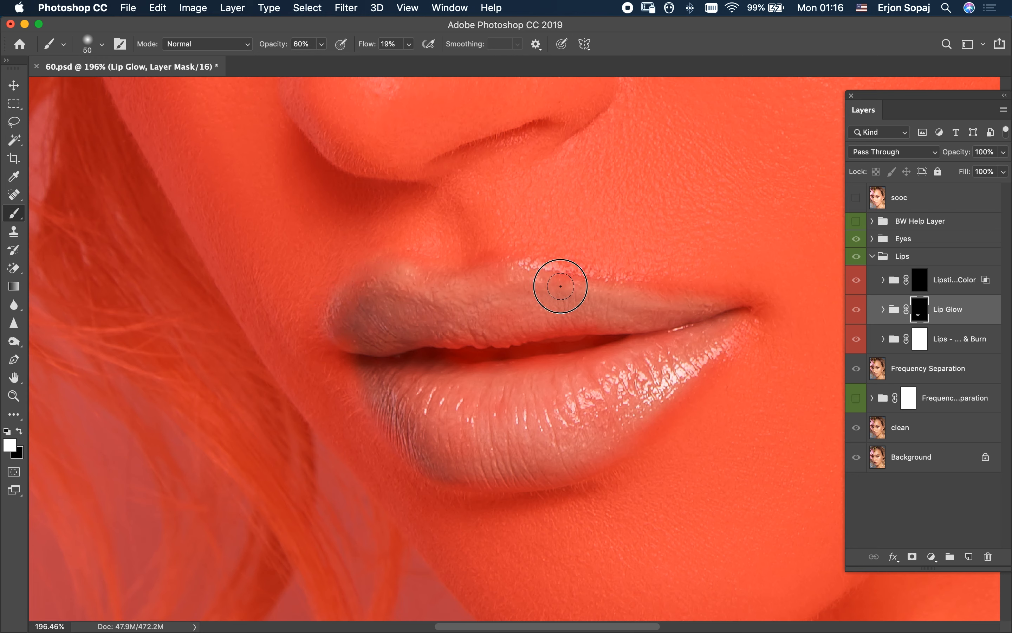
mouse_move(412, 403)
mouse_down()
mouse_move(508, 397)
mouse_move(459, 419)
mouse_move(478, 466)
mouse_move(526, 465)
mouse_move(636, 416)
mouse_move(603, 362)
mouse_move(618, 372)
mouse_move(615, 401)
mouse_move(664, 370)
mouse_move(652, 317)
mouse_move(717, 334)
mouse_up()
key(backslash)
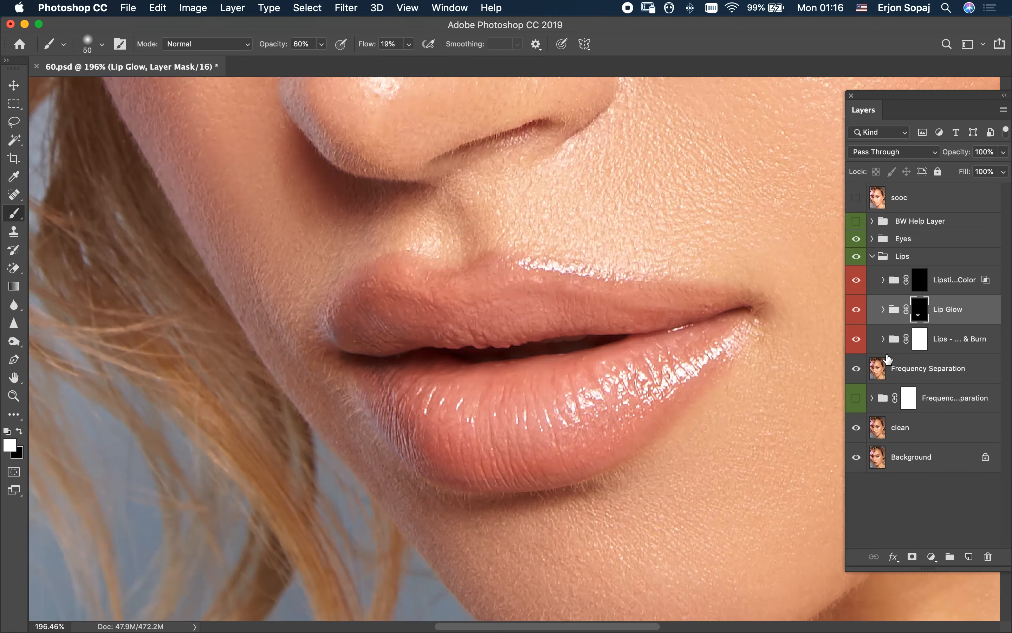
- Compare the lips with and without the glow, and leave the Lip Glow and Lips - Dodge & Burn groups hidden
key(super+minus)
key(super+minus)
click(856, 309)
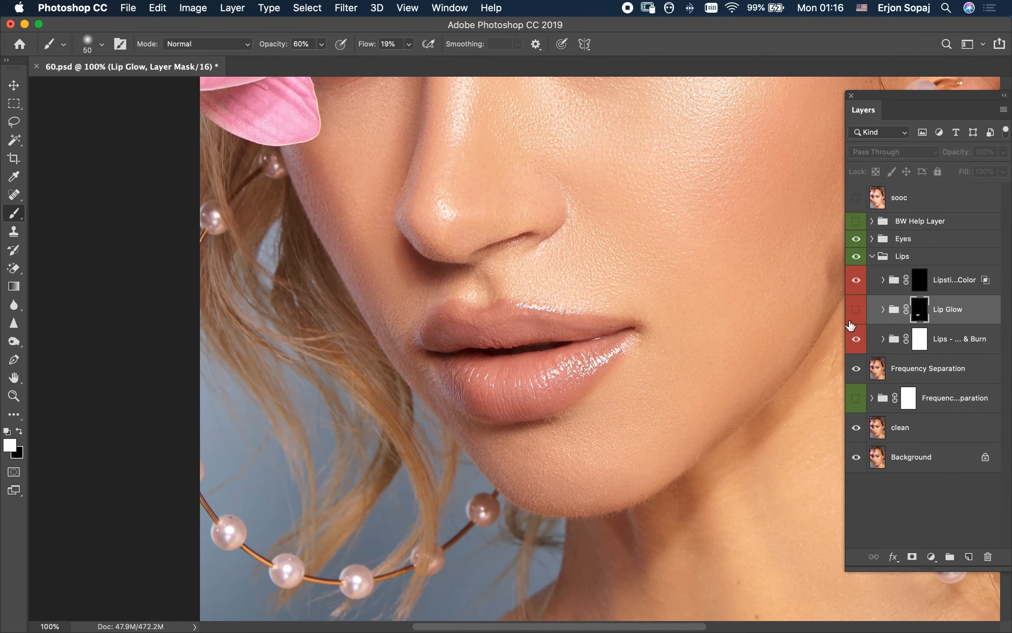
key(z)
mouse_move(596, 406)
mouse_down()
mouse_move(579, 412)
mouse_move(748, 367)
mouse_up()
click(855, 308)
key(z)
click(858, 315)
- Load the Lip Glow mask as a selection, fill it with white on the Lipstick Color mask, deselect, and display the mask overlay
click(896, 289)
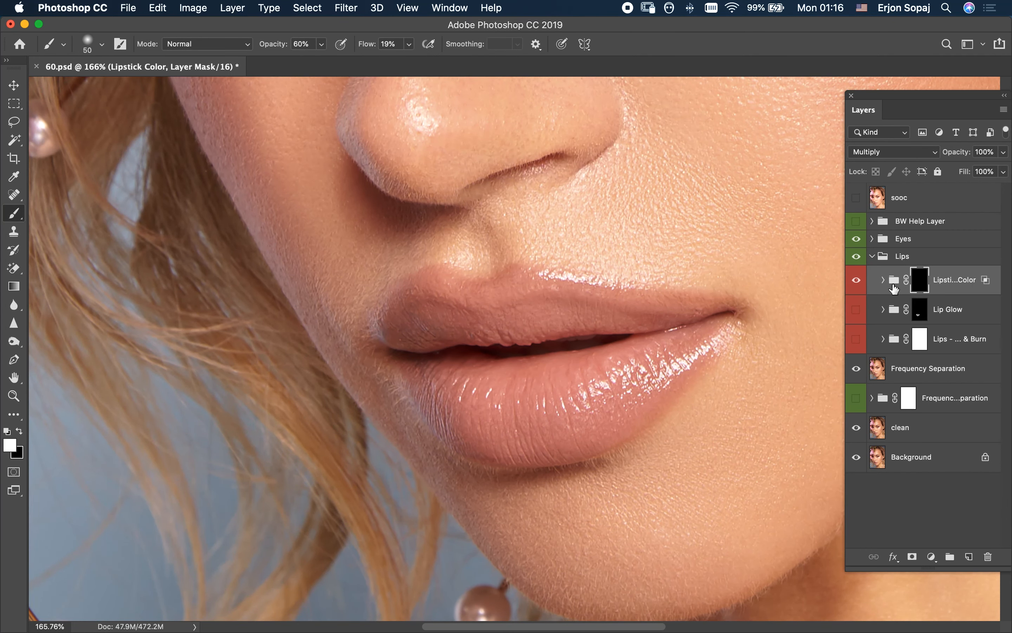
super+click(922, 313)
key(x)
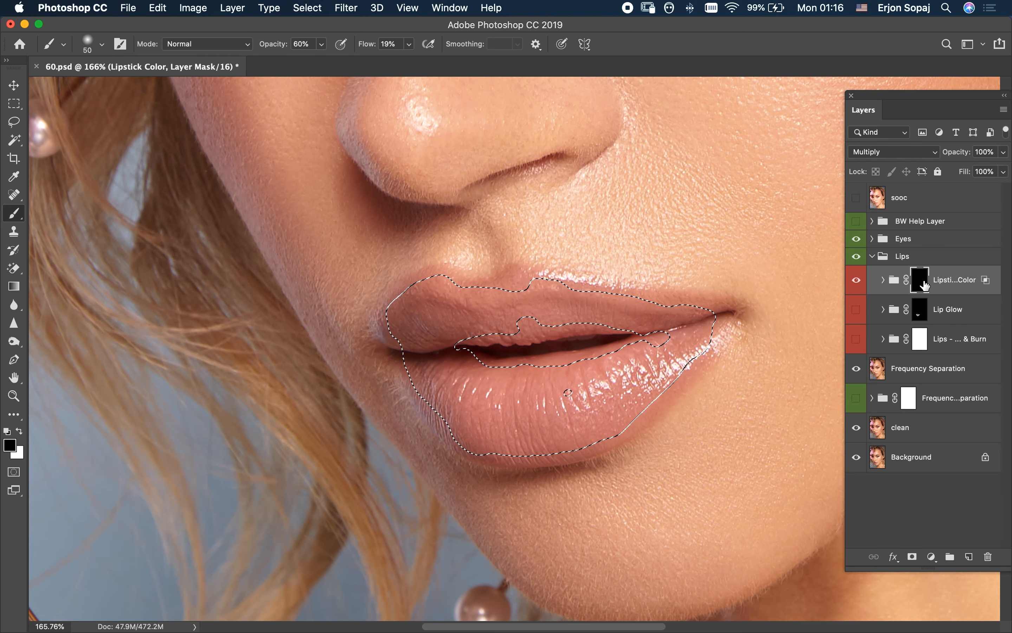
key(super+BackSpace)
key(super+d)
key(x)
key(backslash)
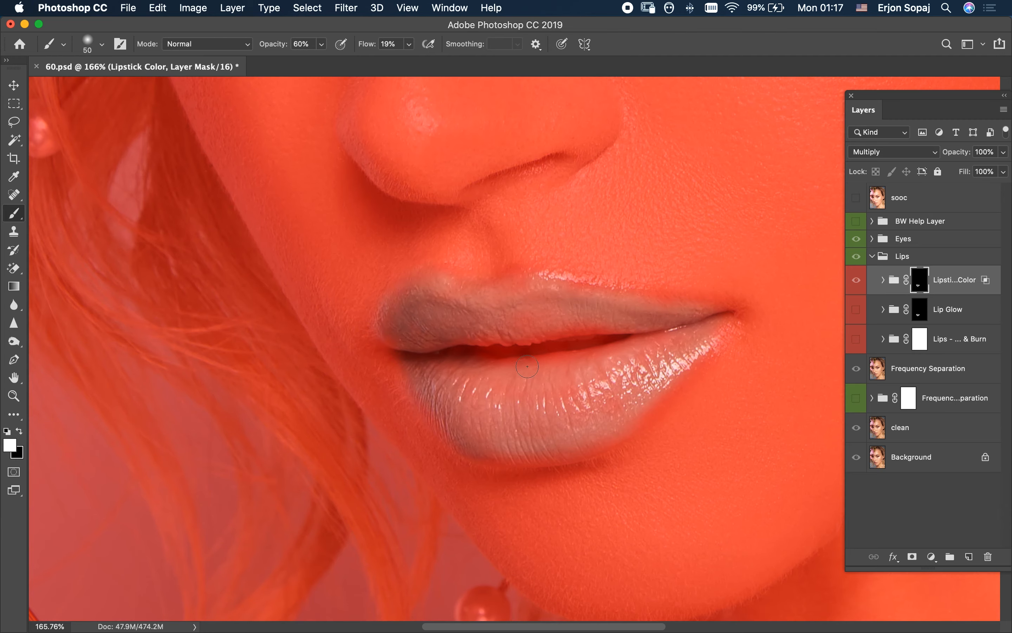
- Refine the lower lip's edges and outer corner on the Lipstick Color mask by painting white with a size 30 brush
key(super+space)
mouse_move(465, 382)
mouse_down()
mouse_move(479, 417)
mouse_move(459, 400)
mouse_up()
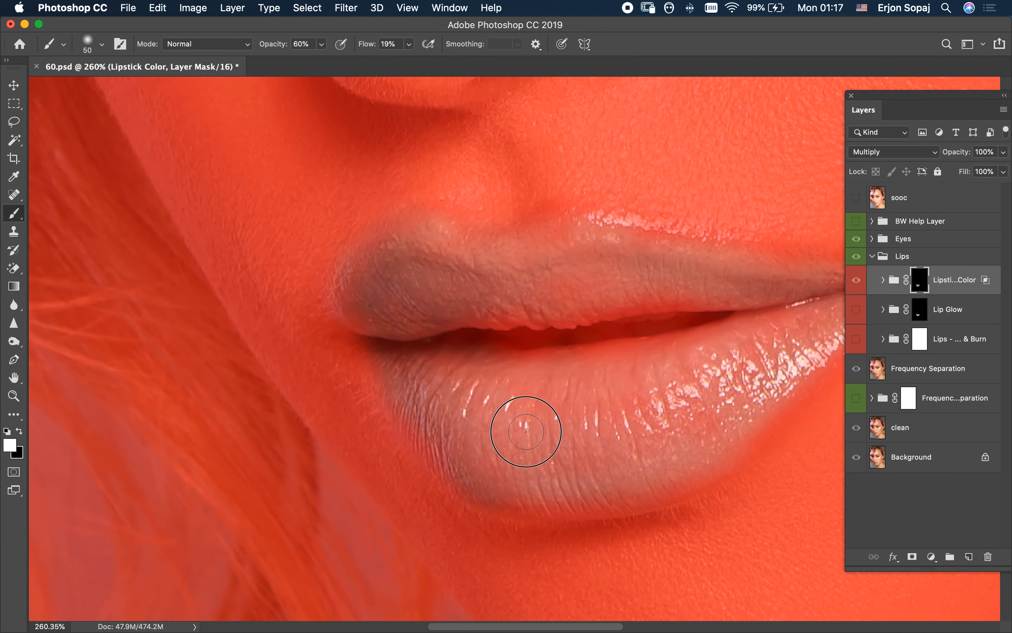
scroll(531, 415, right, 5)
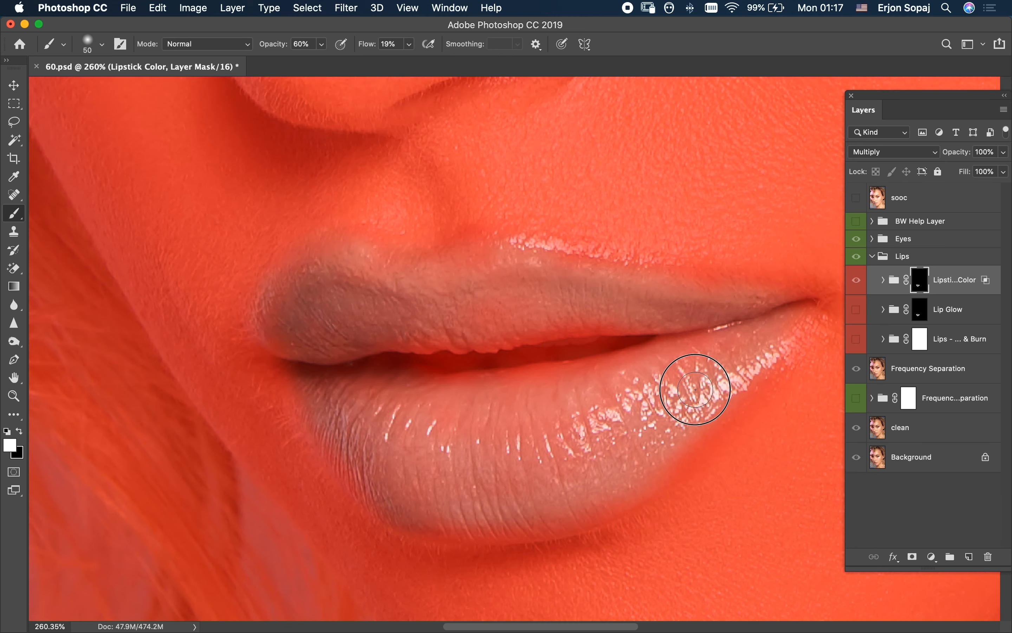
scroll(695, 379, right, 3)
scroll(694, 379, up, 2)
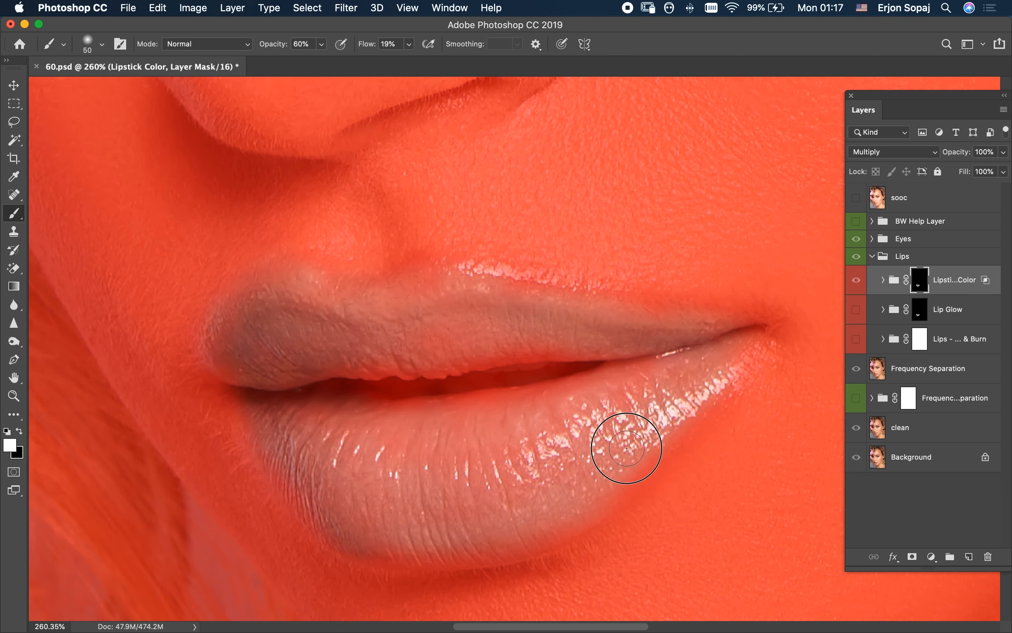
scroll(537, 483, down, 4)
scroll(537, 484, left, 3)
key(bracketleft)
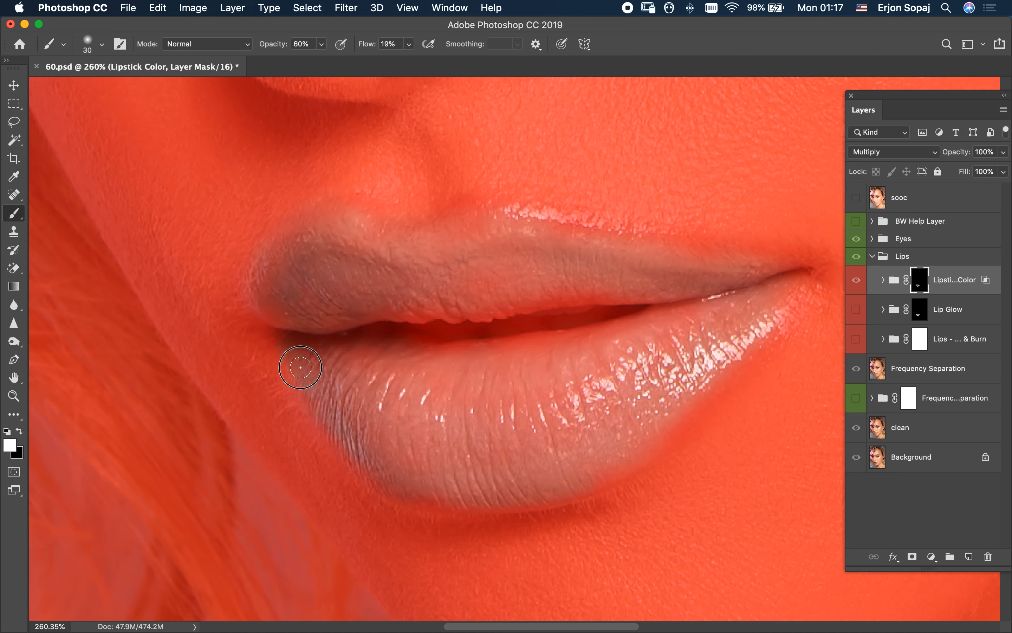
mouse_move(323, 356)
mouse_down()
mouse_move(340, 384)
mouse_move(310, 338)
mouse_move(386, 452)
mouse_move(424, 457)
mouse_move(412, 373)
mouse_move(477, 451)
mouse_move(501, 438)
mouse_move(508, 386)
mouse_move(573, 422)
mouse_up()
mouse_move(632, 383)
mouse_down()
mouse_move(580, 393)
mouse_move(599, 334)
mouse_move(594, 289)
mouse_move(559, 267)
mouse_up()
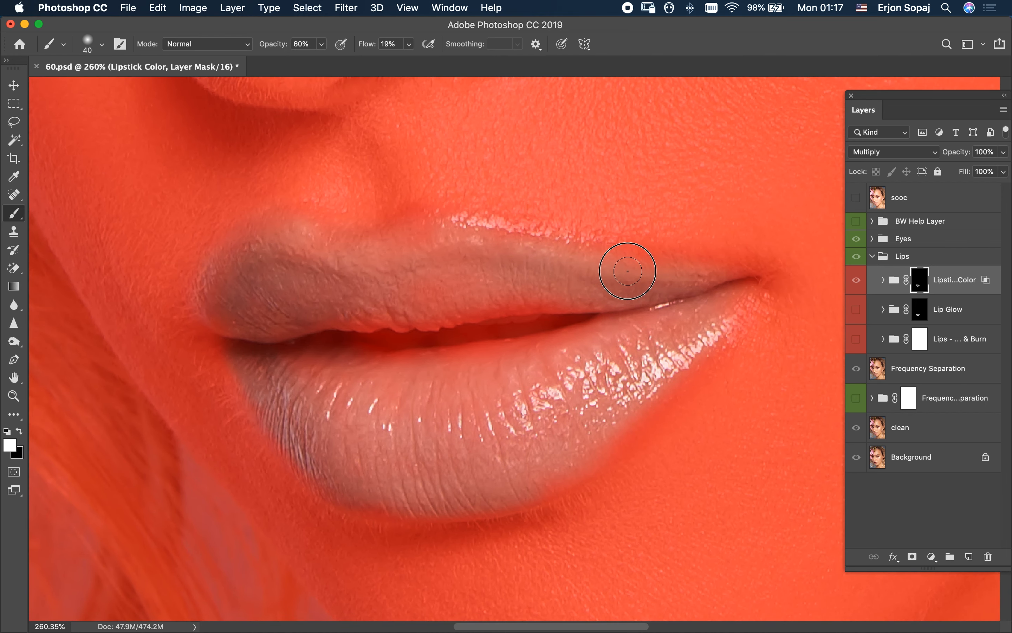
- Fill the upper lip and its corner on the Lipstick Color mask with white using a size 40 brush
click(424, 257)
mouse_move(423, 257)
mouse_down()
mouse_move(433, 230)
mouse_move(274, 243)
mouse_move(224, 281)
mouse_up()
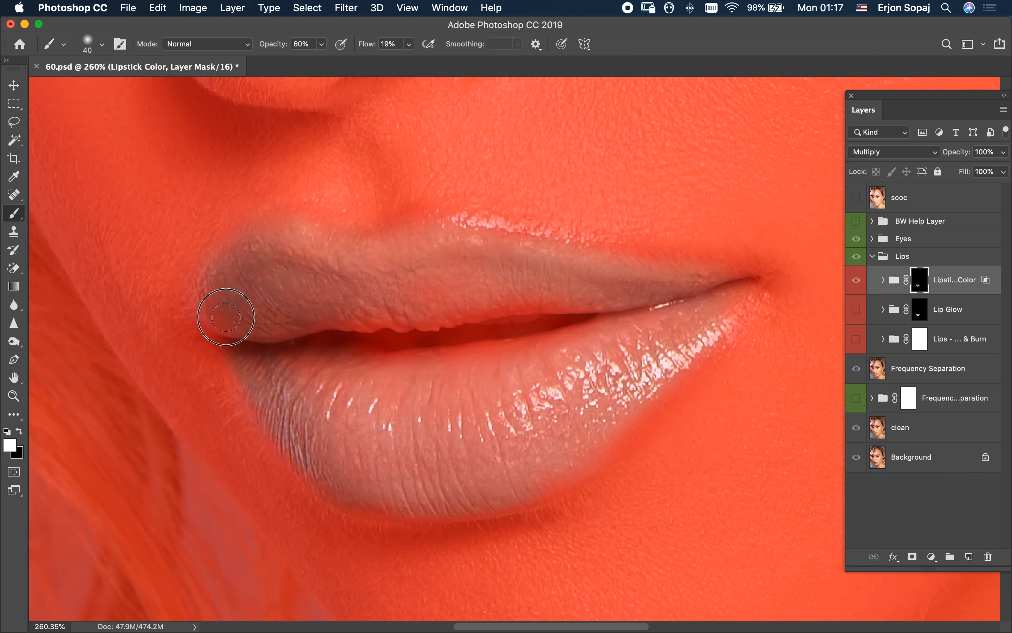
mouse_move(233, 327)
mouse_down()
mouse_move(258, 326)
mouse_move(275, 310)
mouse_up()
mouse_move(431, 311)
mouse_down()
mouse_move(478, 306)
mouse_move(483, 293)
mouse_move(434, 293)
mouse_move(508, 296)
mouse_move(329, 252)
mouse_move(305, 249)
mouse_move(315, 261)
mouse_move(293, 265)
mouse_move(252, 252)
mouse_move(326, 304)
mouse_up()
- Even out the lower lip's coverage on the Lipstick Color mask with white strokes across its centre and lower edge
drag(300, 380, 366, 409)
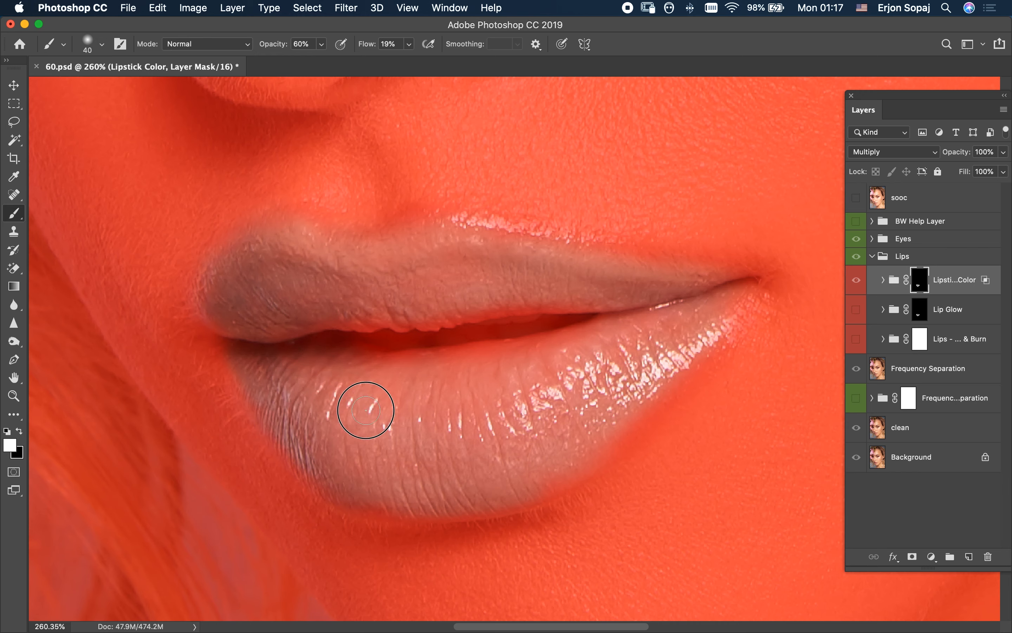
mouse_move(429, 391)
mouse_down()
mouse_move(502, 407)
mouse_move(477, 402)
mouse_move(534, 388)
mouse_up()
mouse_move(626, 369)
mouse_down()
mouse_move(644, 356)
mouse_move(652, 379)
mouse_move(641, 403)
mouse_move(668, 387)
mouse_move(586, 458)
mouse_move(692, 352)
mouse_move(588, 465)
mouse_move(686, 360)
mouse_move(604, 447)
mouse_move(680, 363)
mouse_move(562, 449)
mouse_up()
mouse_move(666, 339)
mouse_down()
mouse_move(702, 315)
mouse_move(654, 333)
mouse_move(656, 309)
mouse_move(618, 313)
mouse_move(589, 350)
mouse_up()
mouse_move(327, 363)
mouse_down()
mouse_move(293, 389)
mouse_move(274, 376)
mouse_move(257, 391)
mouse_move(242, 370)
mouse_move(326, 468)
mouse_move(331, 424)
mouse_move(370, 439)
mouse_up()
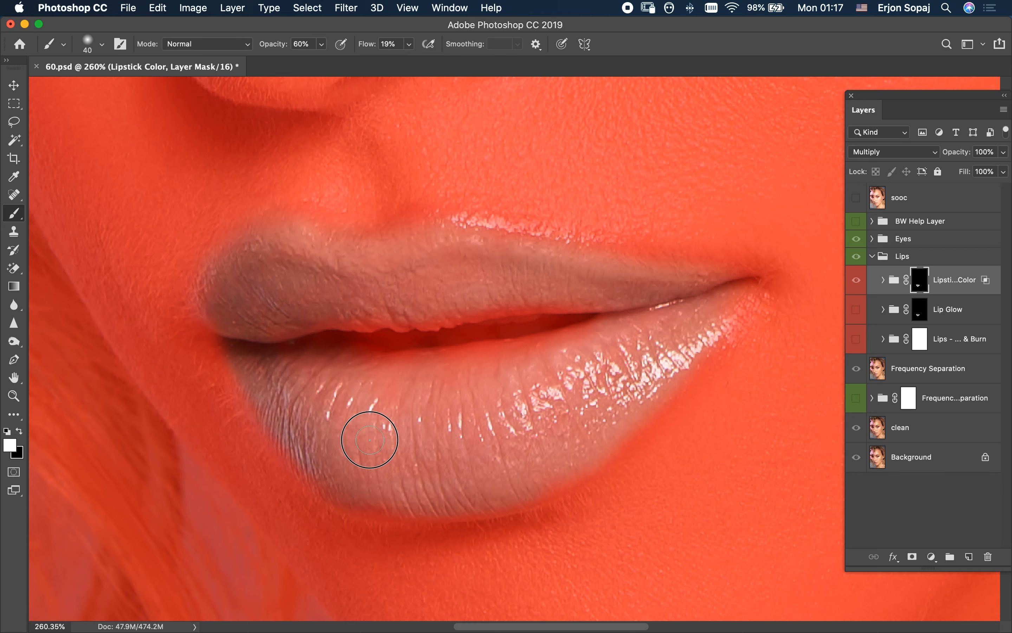
mouse_move(461, 469)
mouse_down()
mouse_move(596, 400)
mouse_move(539, 472)
mouse_move(555, 484)
mouse_move(586, 457)
mouse_up()
- Finish the upper lip's coverage on the Lipstick Color mask, hide the mask overlay, and fit the whole portrait in view
mouse_move(709, 337)
mouse_down()
mouse_move(730, 289)
mouse_move(681, 270)
mouse_up()
mouse_move(521, 259)
mouse_down()
mouse_move(443, 273)
mouse_move(361, 268)
mouse_up()
mouse_move(286, 274)
mouse_down()
mouse_move(275, 311)
mouse_move(268, 280)
mouse_move(260, 291)
mouse_move(297, 324)
mouse_up()
key(backslash)
key(x)
key(super+0)
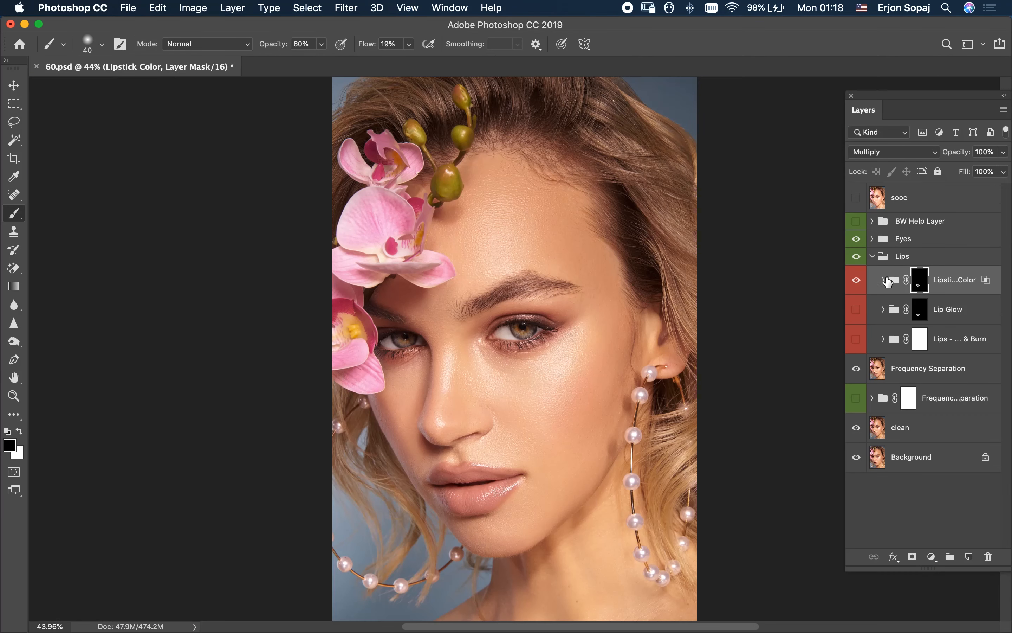
- Expand the Lipstick Color group and turn on the Nude shade, examining it up close on the lips
click(883, 280)
click(857, 310)
key(super+space)
drag(510, 490, 565, 518)
drag(429, 488, 618, 430)
key(x)
key(super+space)
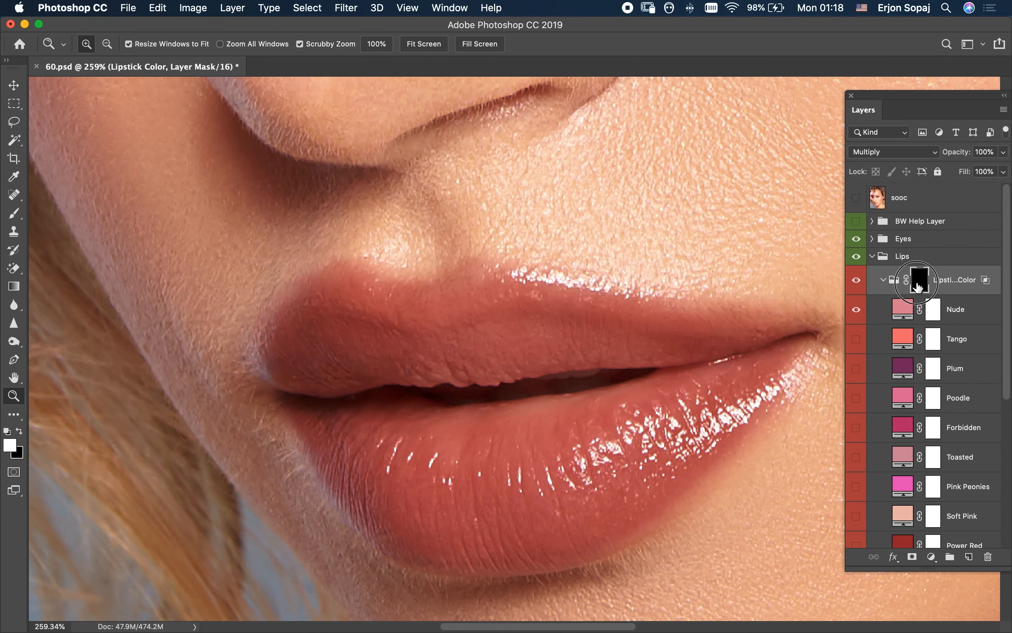
- Remove lipstick color from the mouth opening by painting black on the Lipstick Color mask at 100% opacity with a size 25 brush
key(b)
mouse_move(564, 408)
mouse_down()
mouse_move(437, 438)
mouse_move(415, 426)
mouse_move(459, 408)
mouse_up()
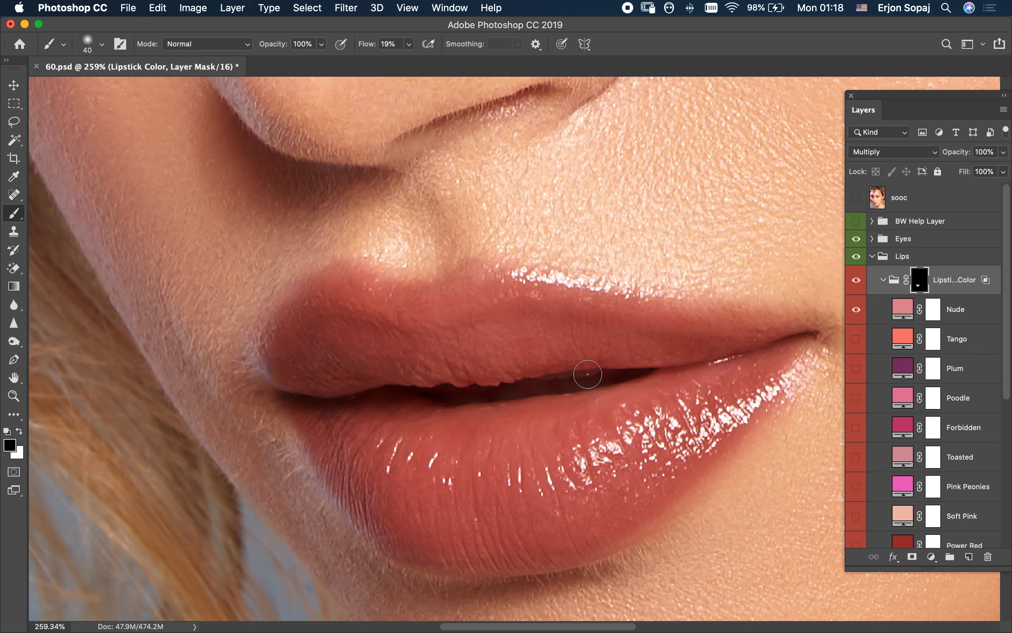
key(x)
key(backslash)
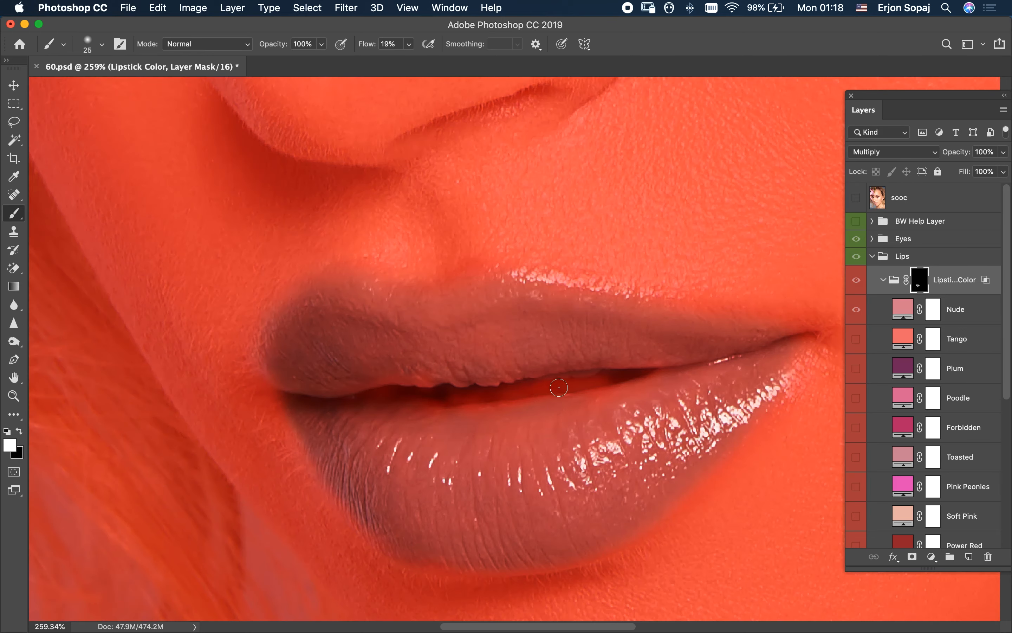
mouse_move(440, 391)
mouse_down()
mouse_move(528, 394)
mouse_move(608, 377)
mouse_move(562, 377)
mouse_move(599, 379)
mouse_move(534, 389)
mouse_move(594, 379)
mouse_up()
key(x)
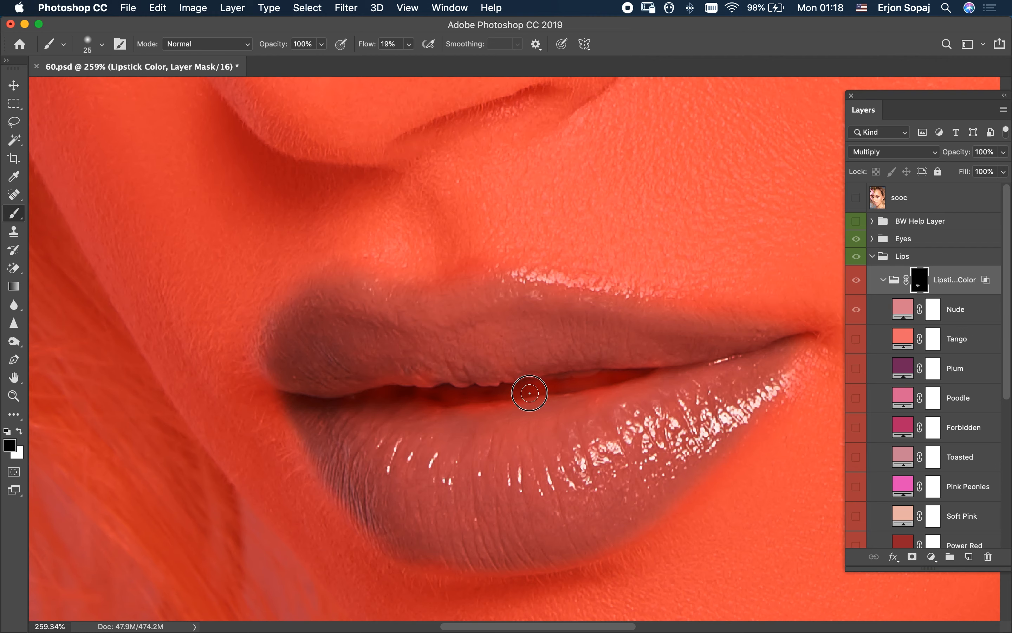
key(backslash)
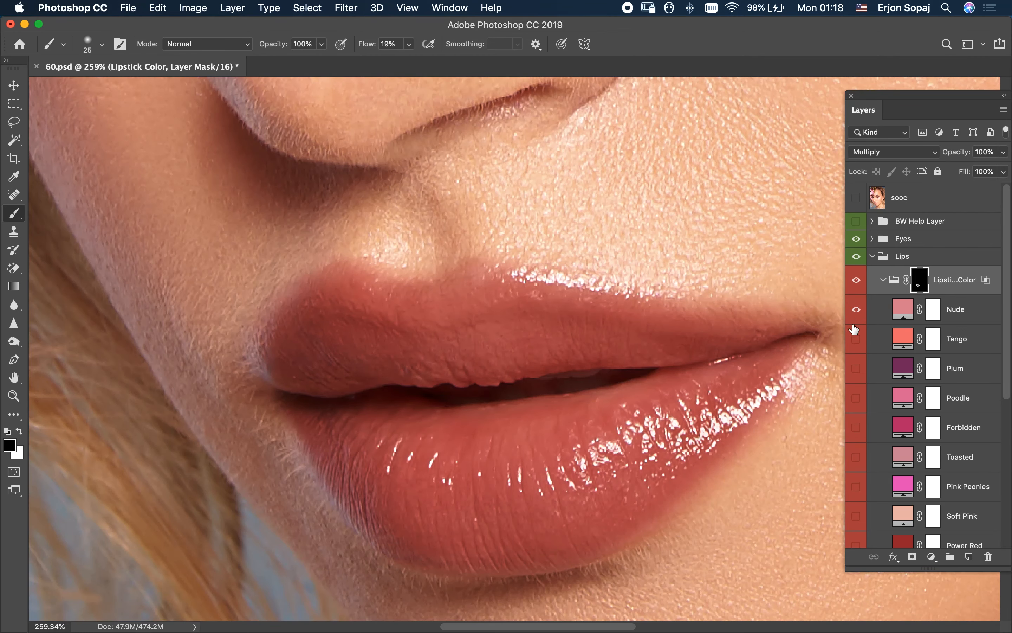
- Swap the Nude lipstick shade for Tango and view the whole portrait
drag(752, 383, 706, 406)
drag(743, 381, 683, 390)
click(857, 310)
click(856, 340)
key(super+0)
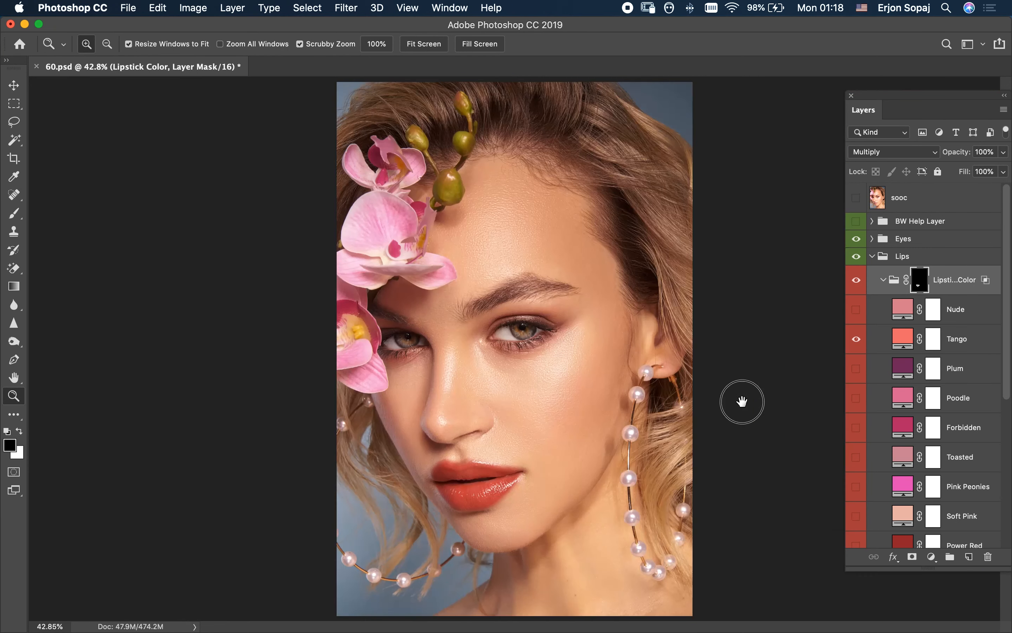
- Turn off Tango, preview Plum, Poodle, Forbidden, Toasted and Pink Peonies one at a time on the lips, and turn on Soft Pink
click(530, 506)
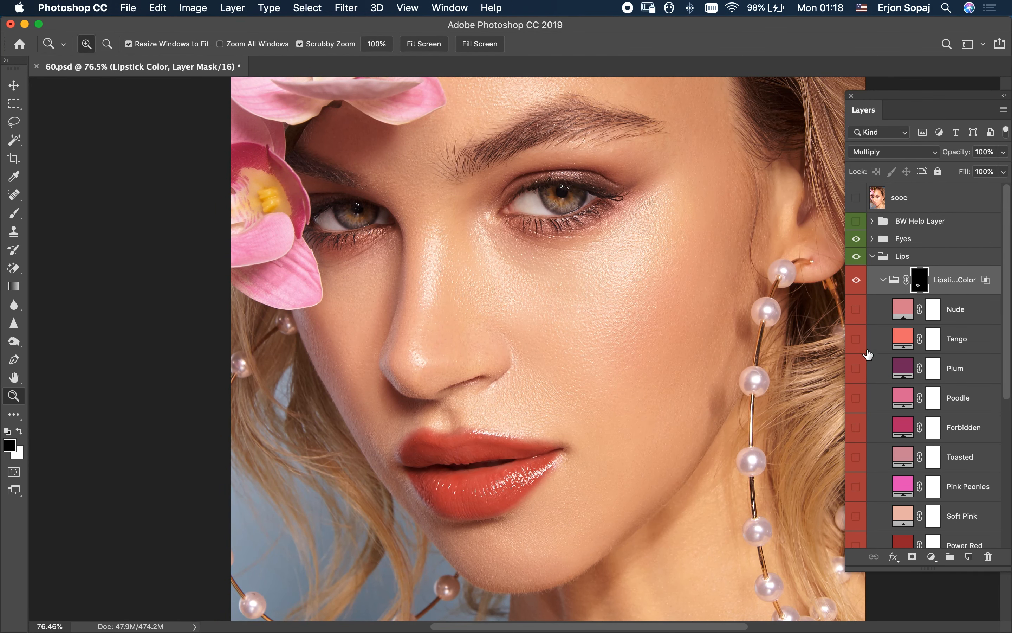
click(856, 339)
click(857, 368)
click(856, 368)
click(857, 397)
click(856, 398)
click(857, 427)
click(860, 431)
click(862, 464)
click(861, 460)
click(860, 490)
click(860, 490)
click(865, 515)
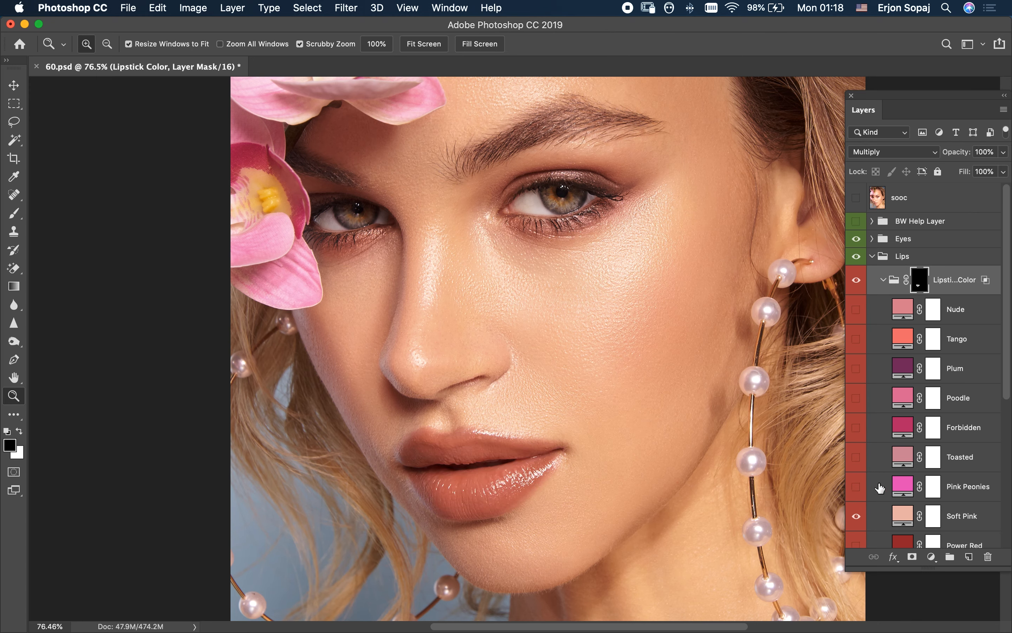
- Compare the Power Red, Preppy Red, Sepia and Pink Peonies shades with Soft Pink, leaving only Soft Pink turned on
scroll(880, 487, down, 5)
click(856, 315)
click(858, 341)
click(858, 341)
click(859, 371)
click(860, 377)
click(862, 408)
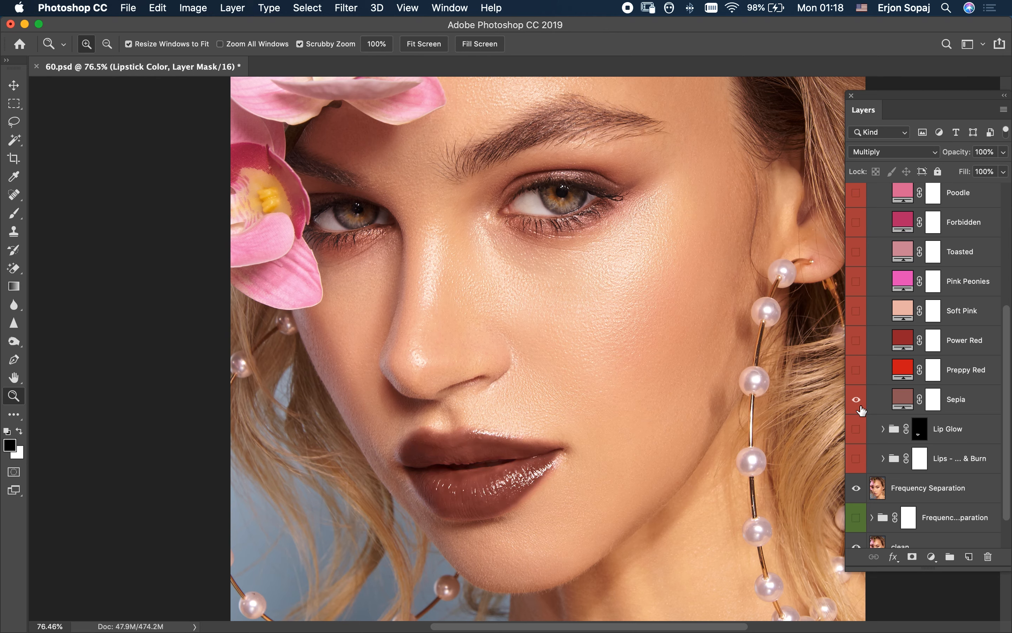
click(861, 404)
click(857, 284)
click(857, 285)
click(856, 310)
- Set the Soft Pink layer to Soft Light blending at 63% opacity and compare the lips with and without it
click(915, 309)
click(909, 154)
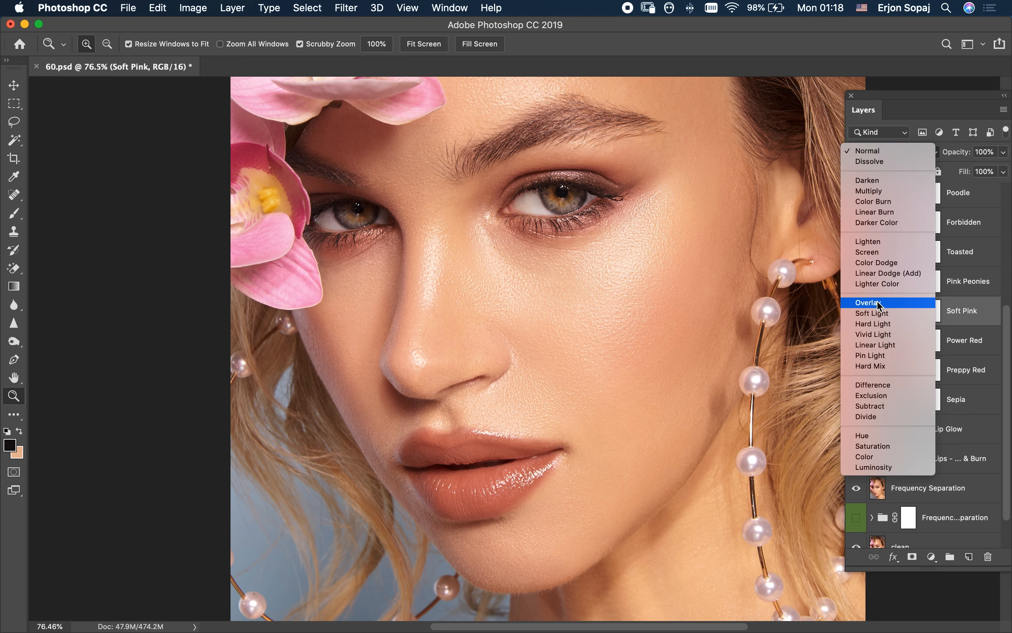
click(895, 312)
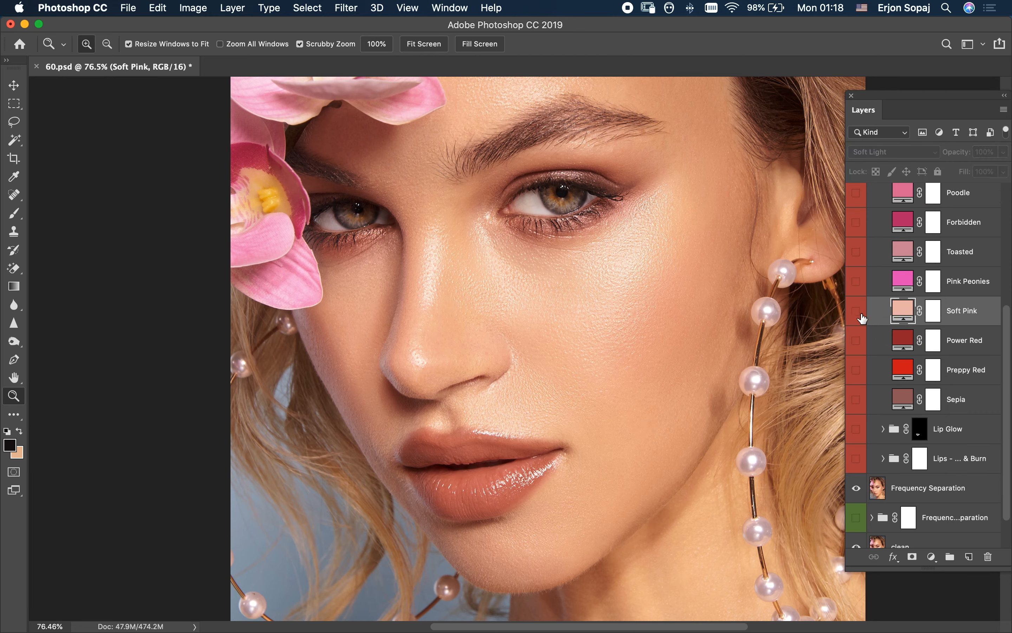
click(857, 312)
click(856, 311)
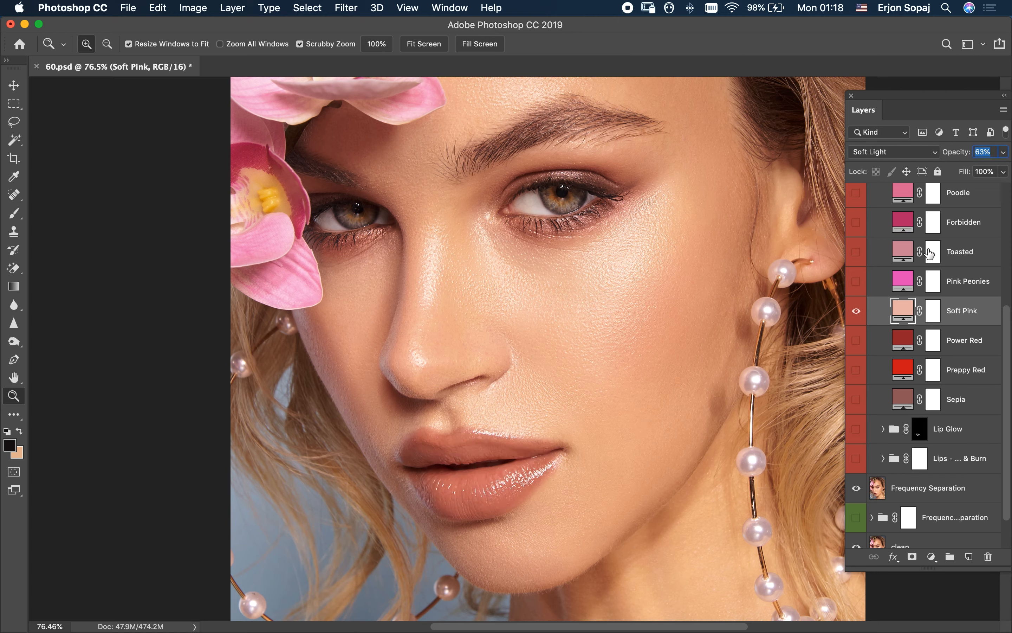
- Collapse the Lipstick Color group, reduce its opacity to 65%, and turn on the Lip Glow and lip dodge and burn groups
scroll(931, 243, up, 2)
scroll(910, 268, up, 5)
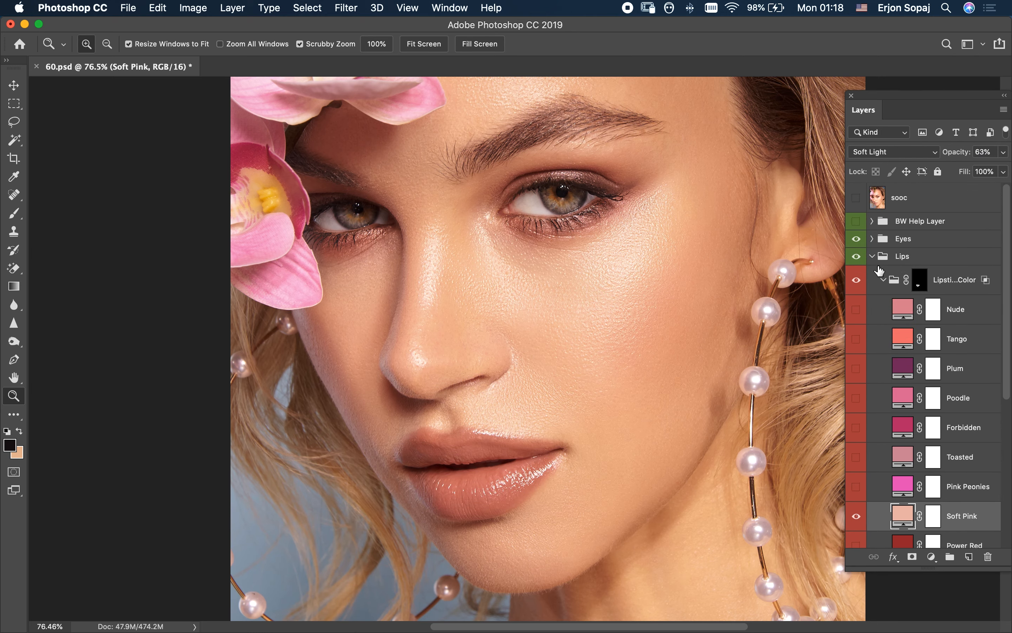
click(884, 279)
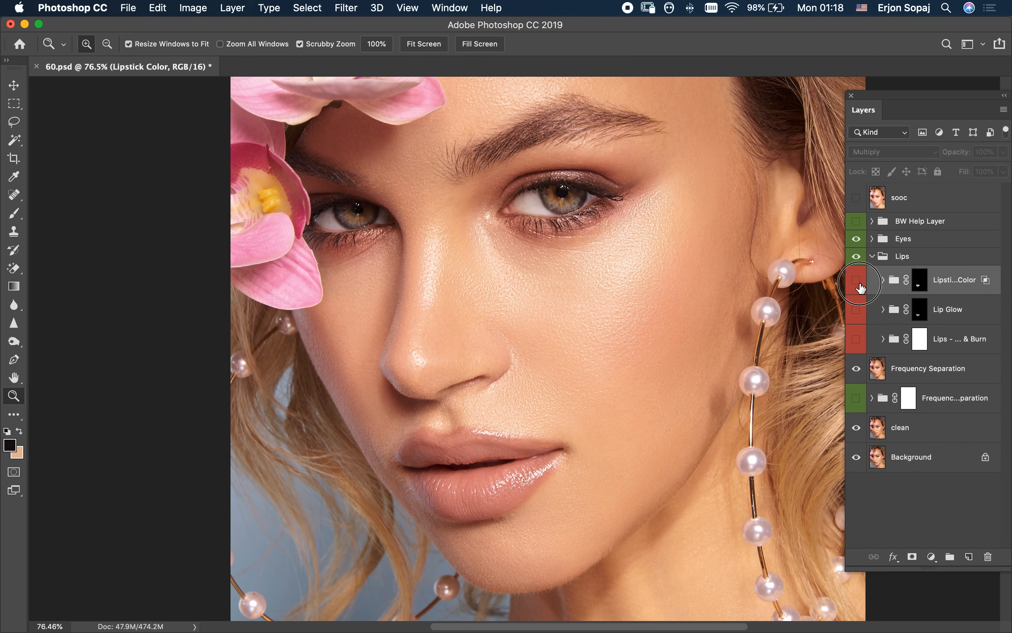
key(super+0)
click(856, 283)
click(856, 282)
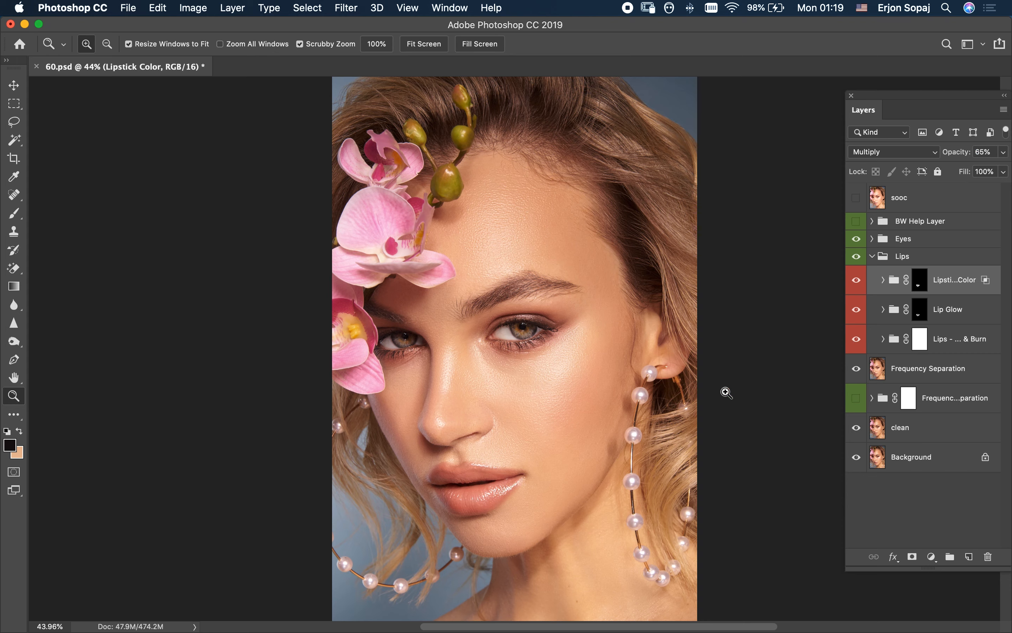
- Collapse the Lips group, compare the portrait with and without it, and lower its opacity to 82%
click(873, 257)
click(856, 258)
click(857, 259)
click(856, 258)
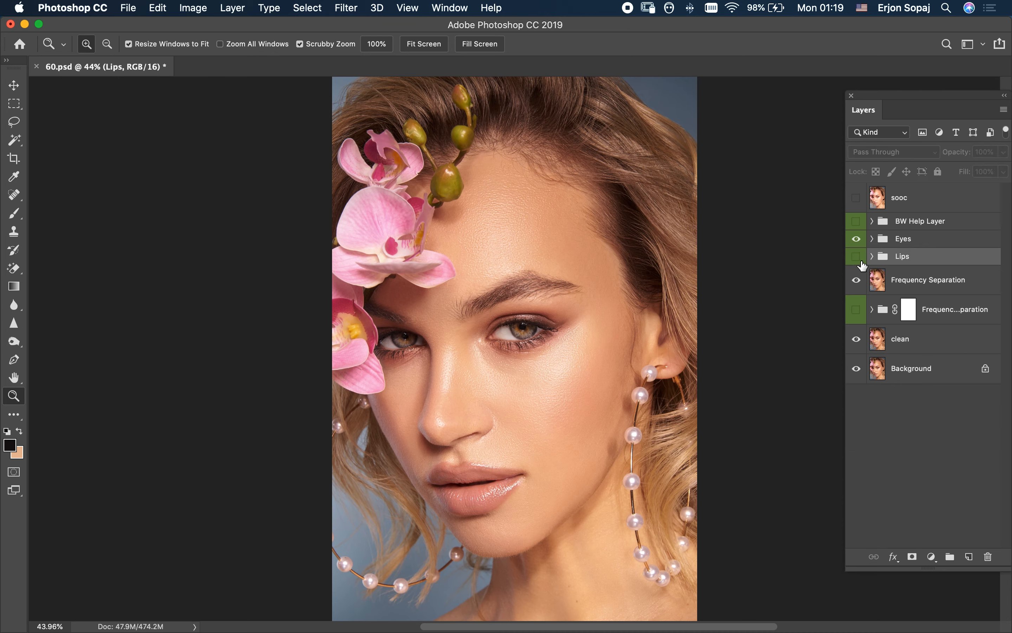
click(857, 257)
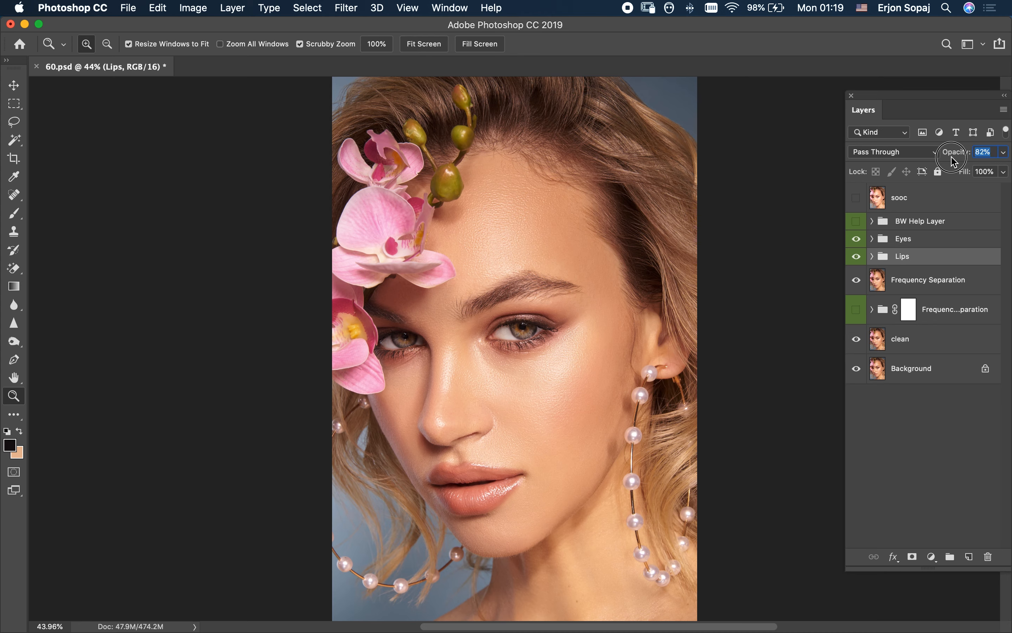
- Compare the retouched portrait with the original by toggling the visibility of the sooc layer
click(900, 202)
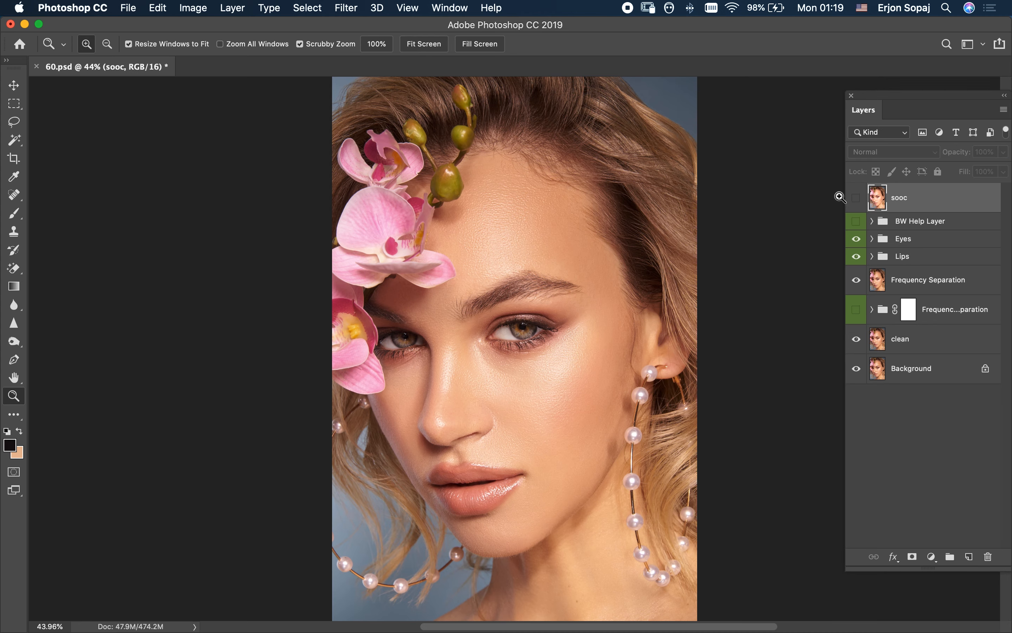
click(855, 200)
click(856, 200)
click(856, 200)
click(856, 200)
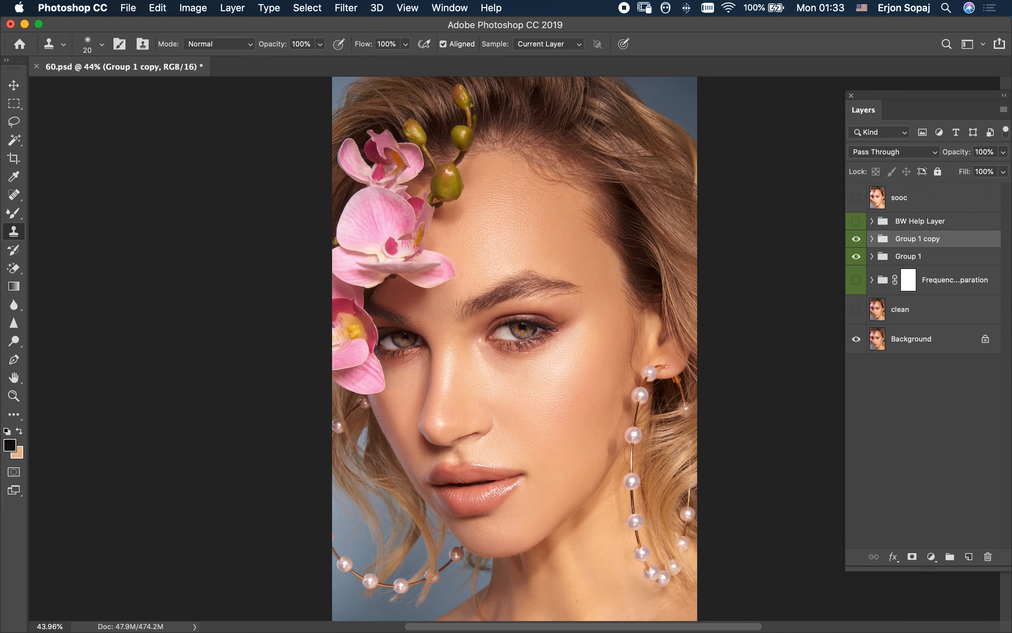
- Delete the Group 1 copy group and rename Group 1 as retouch
key(BackSpace)
double_click(905, 239)
text(retouch)
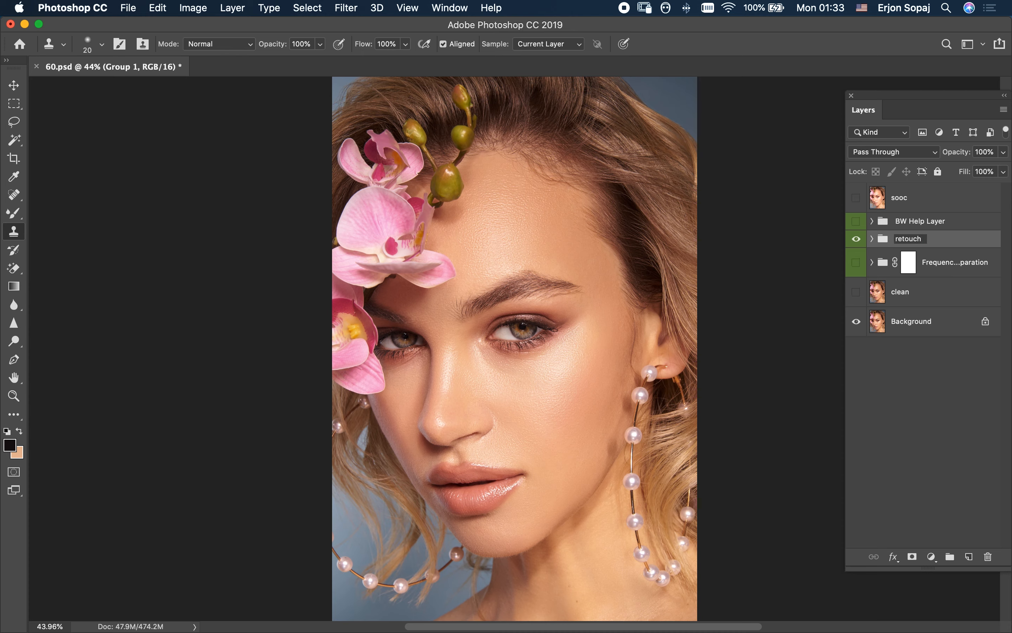
key(Return)
- Duplicate the retouch group as one merged layer, hide the original group, and compare the result with the sooc layer
key(ctrl+j)
key(ctrl+e)
click(856, 267)
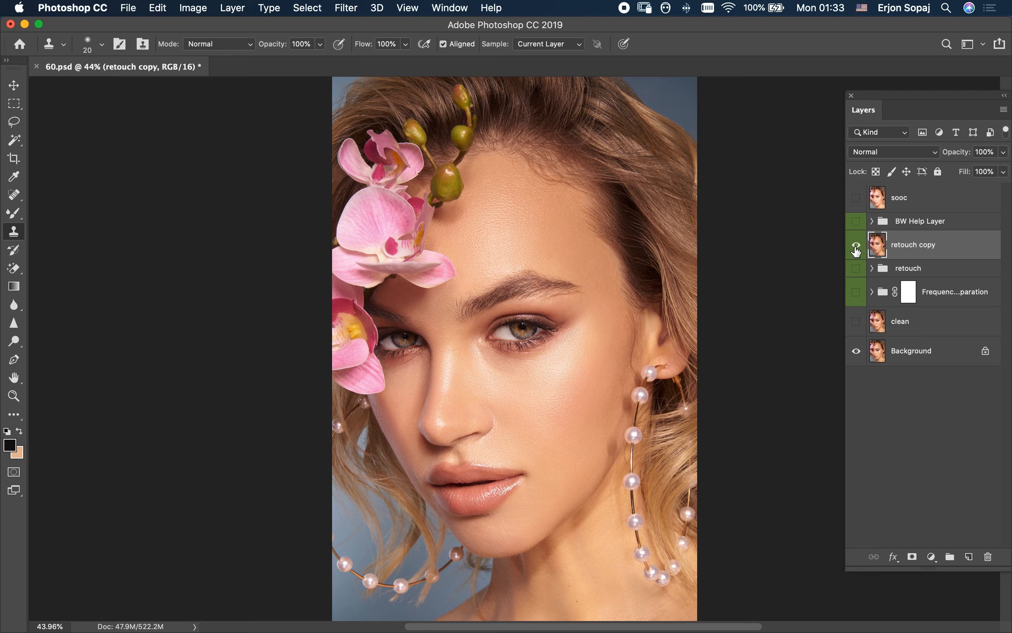
click(860, 193)
click(860, 193)
- Add a Warming Filter (85) Photo Filter adjustment above the merged retouch copy, using Color blending at 25% opacity
click(932, 556)
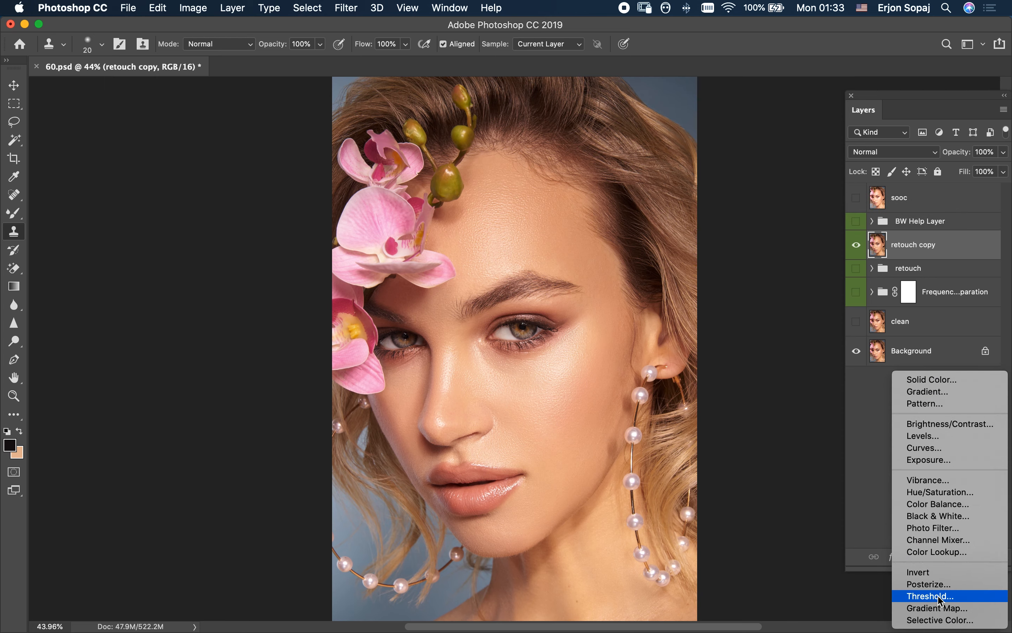
click(938, 527)
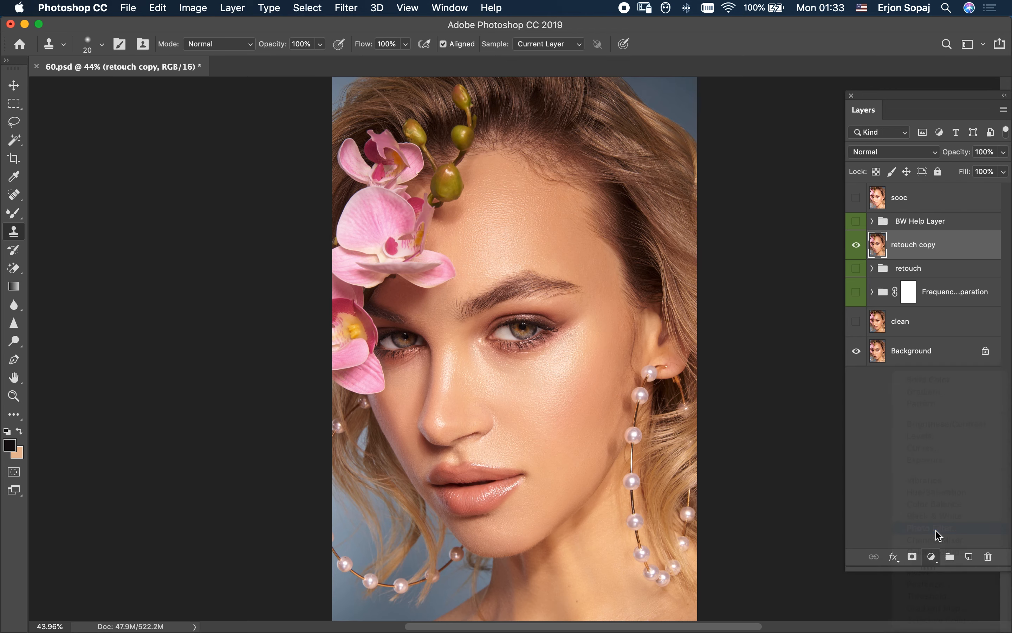
click(901, 153)
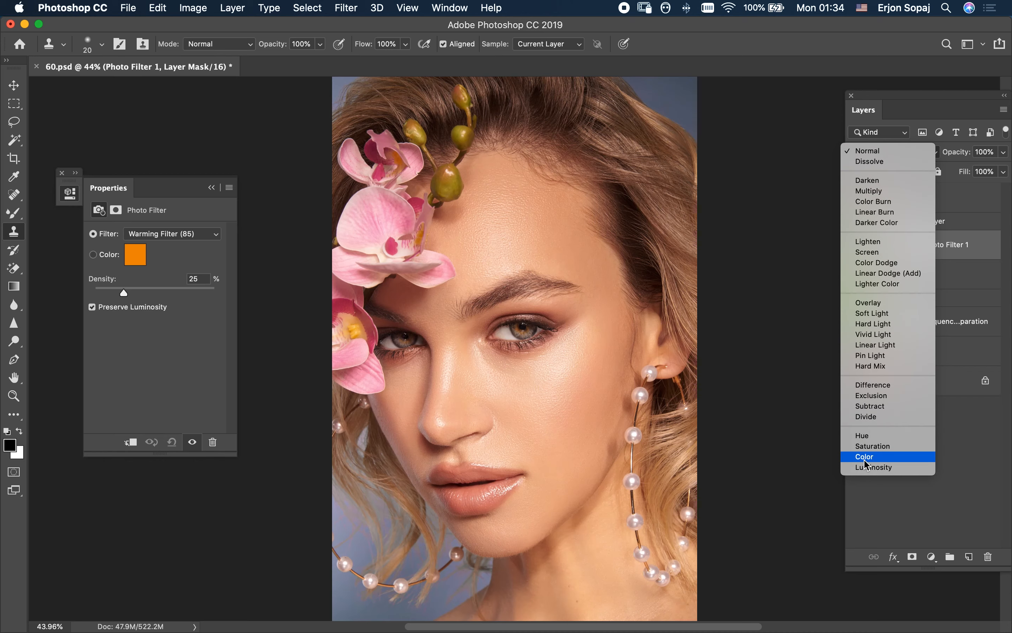
click(867, 457)
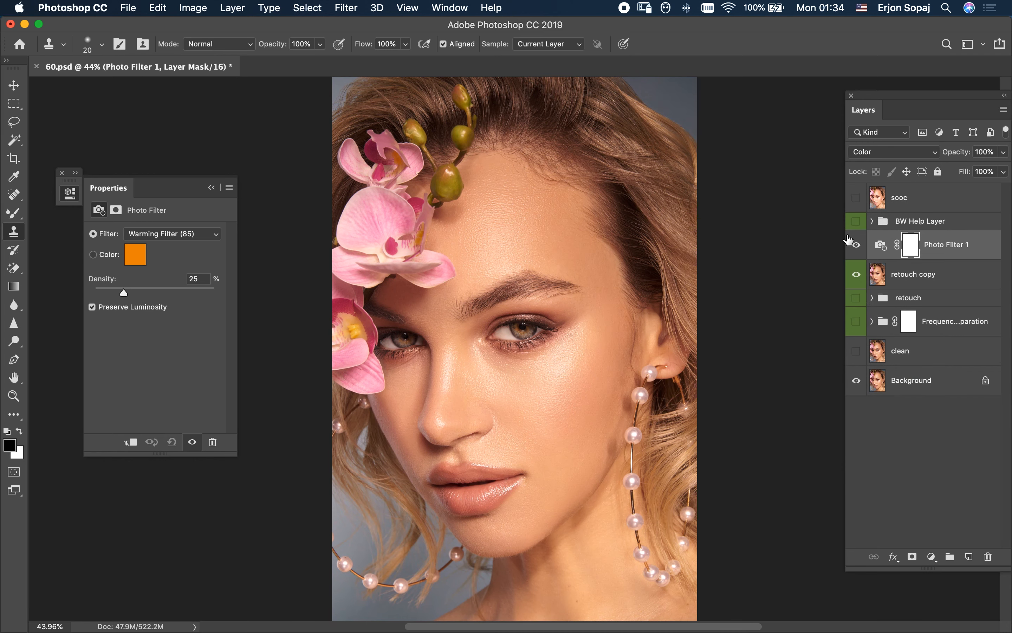
click(966, 154)
text(25)
- Add a Selective Color adjustment with Yellows set to Cyan +9, Magenta +6, Yellow -19 and Black +8
click(932, 556)
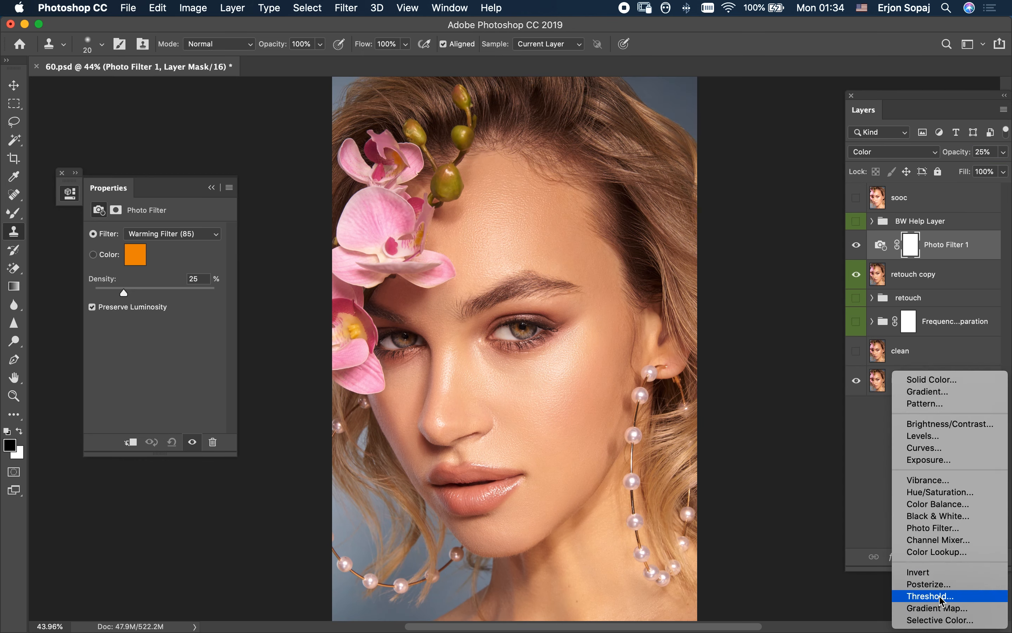
click(941, 620)
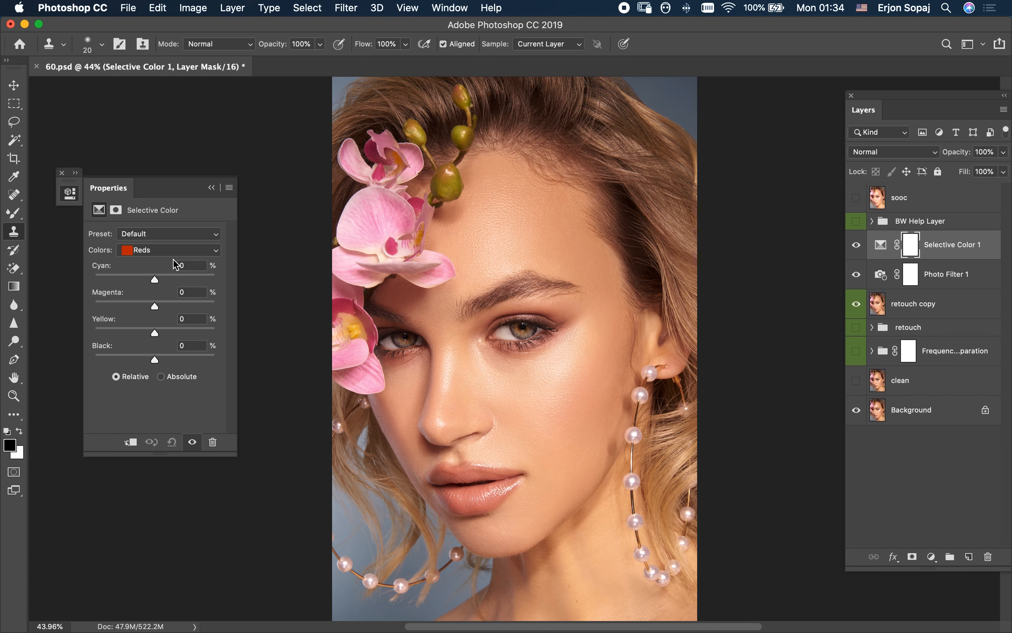
click(144, 259)
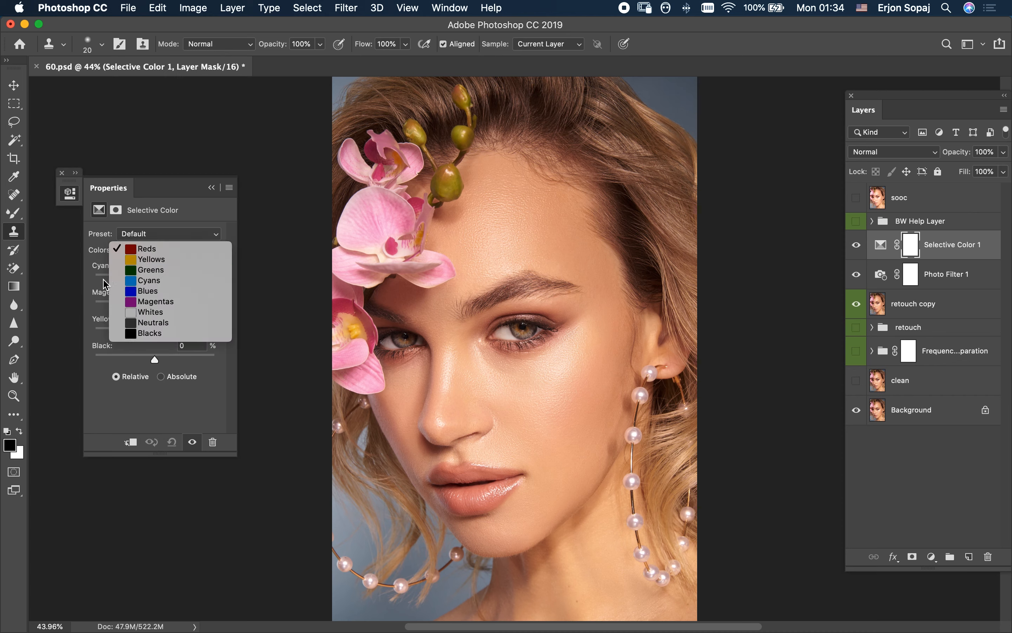
click(135, 260)
drag(157, 284, 159, 360)
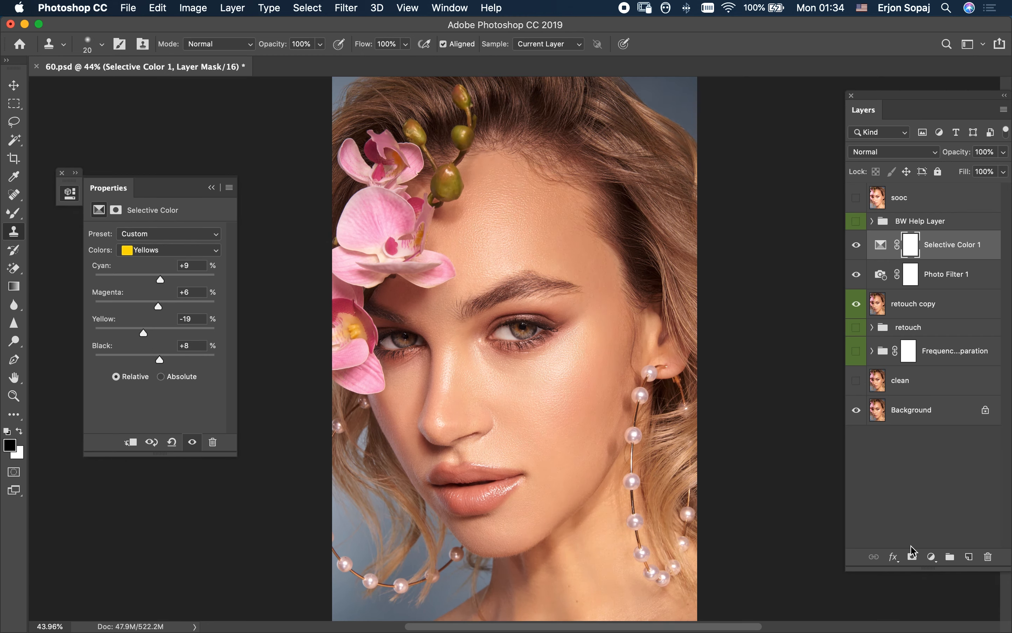
- Add a second Selective Color adjustment with Reds at Cyan +9, Magenta +3, Yellow +6 and Black +8, and compare its effect
click(931, 556)
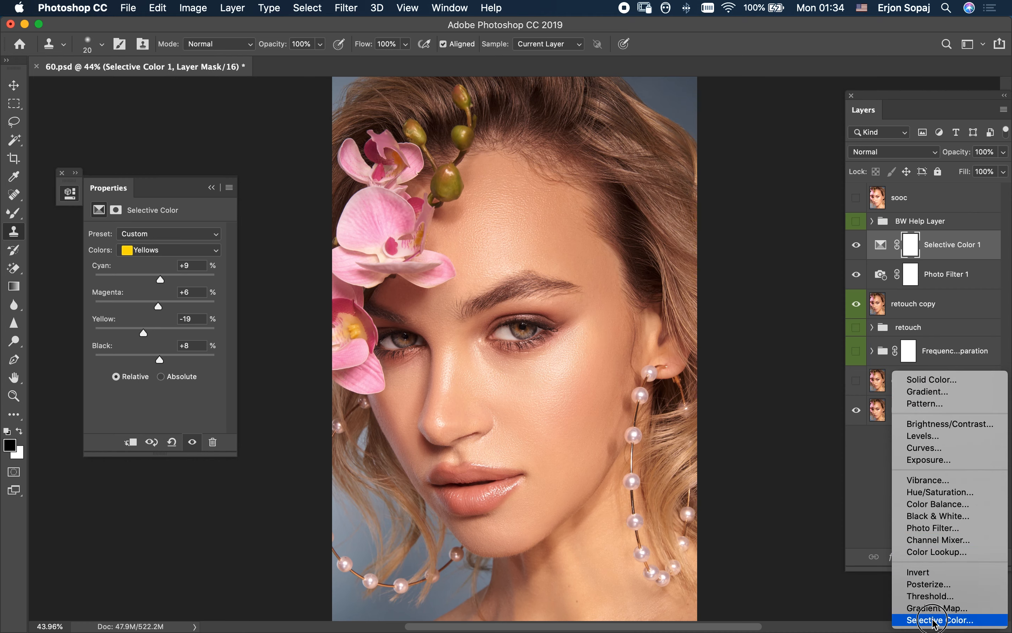
click(935, 620)
click(160, 250)
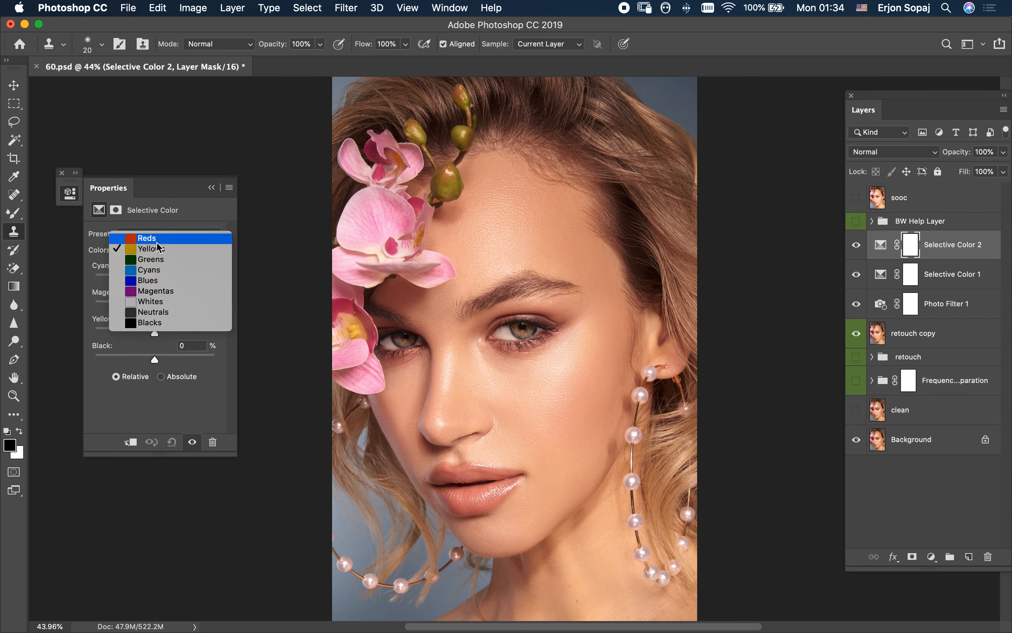
click(159, 239)
drag(154, 280, 163, 367)
click(156, 309)
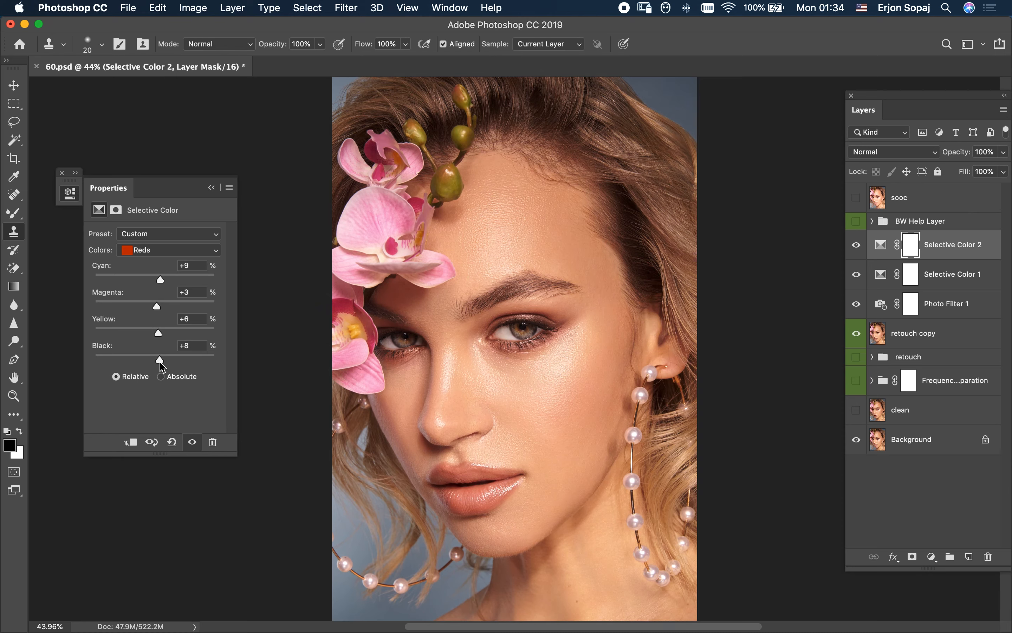
click(212, 187)
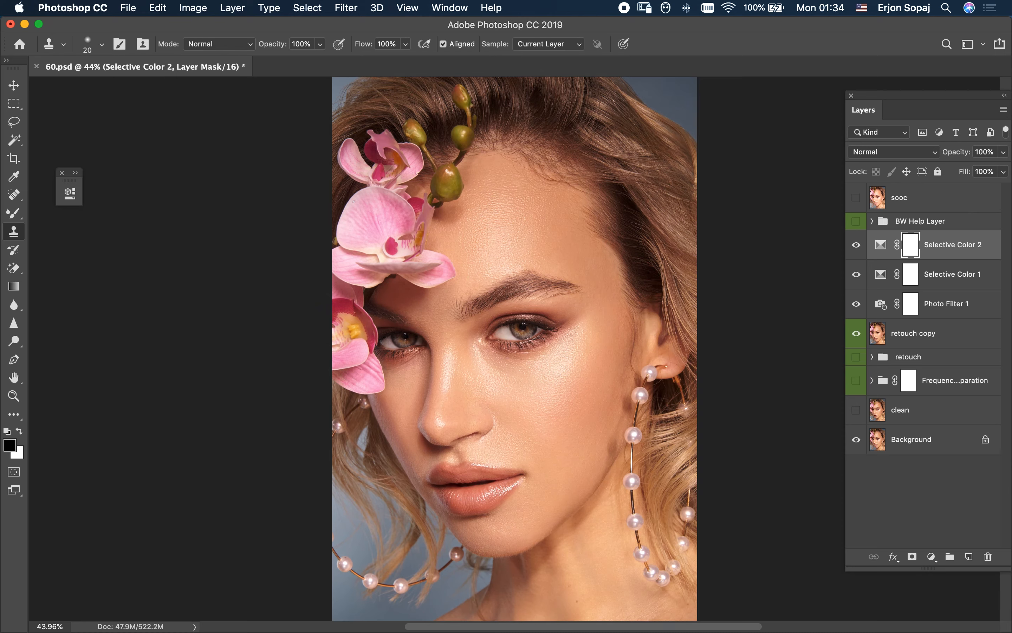
click(856, 241)
click(855, 241)
- Add a Black & White adjustment in Luminosity blending mode and compare the portrait with and without it
click(931, 556)
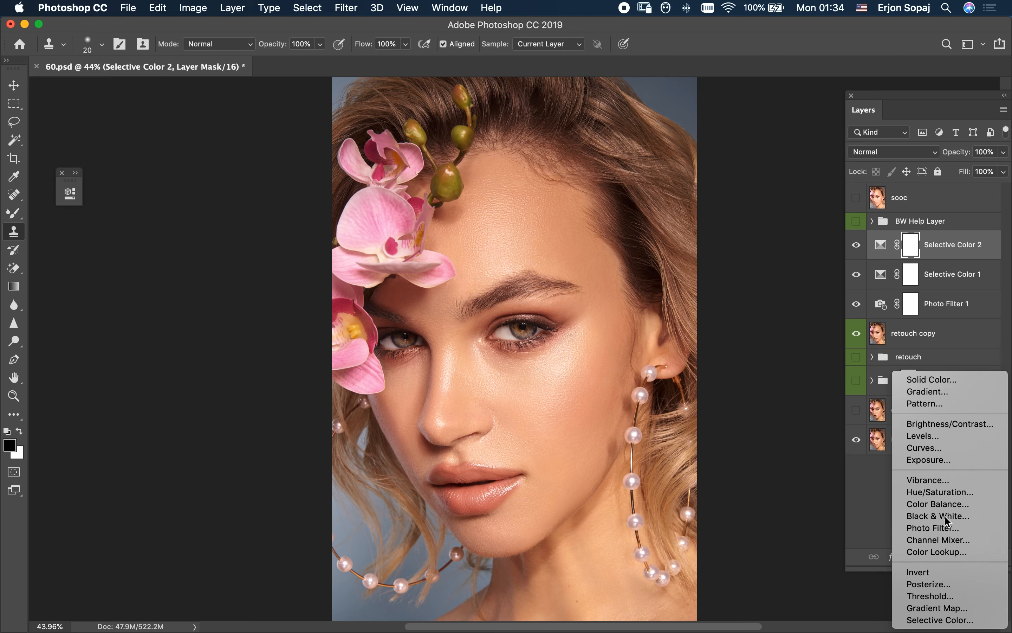
click(938, 515)
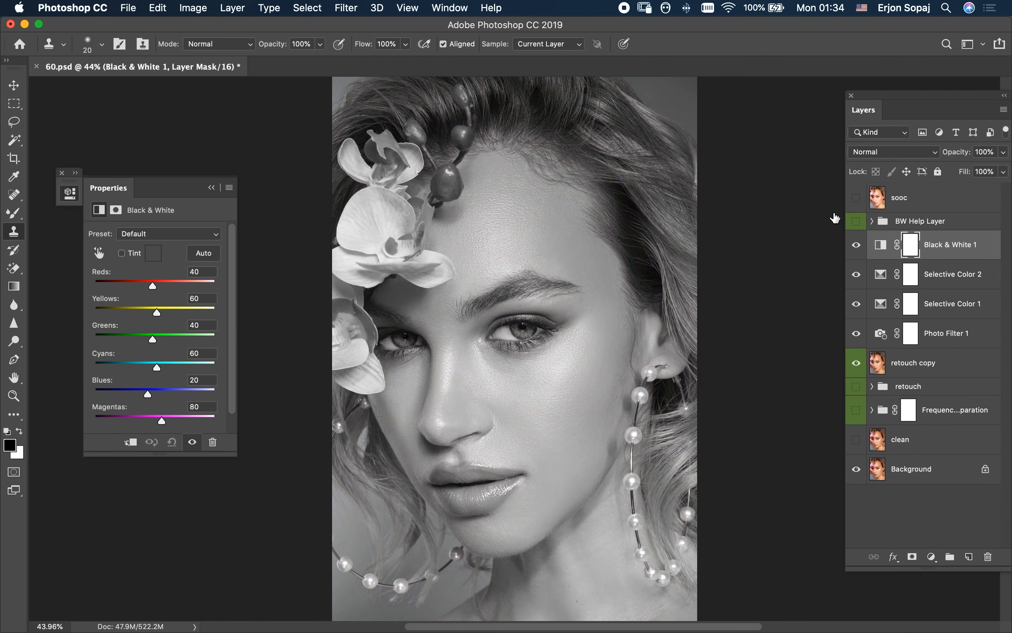
click(894, 155)
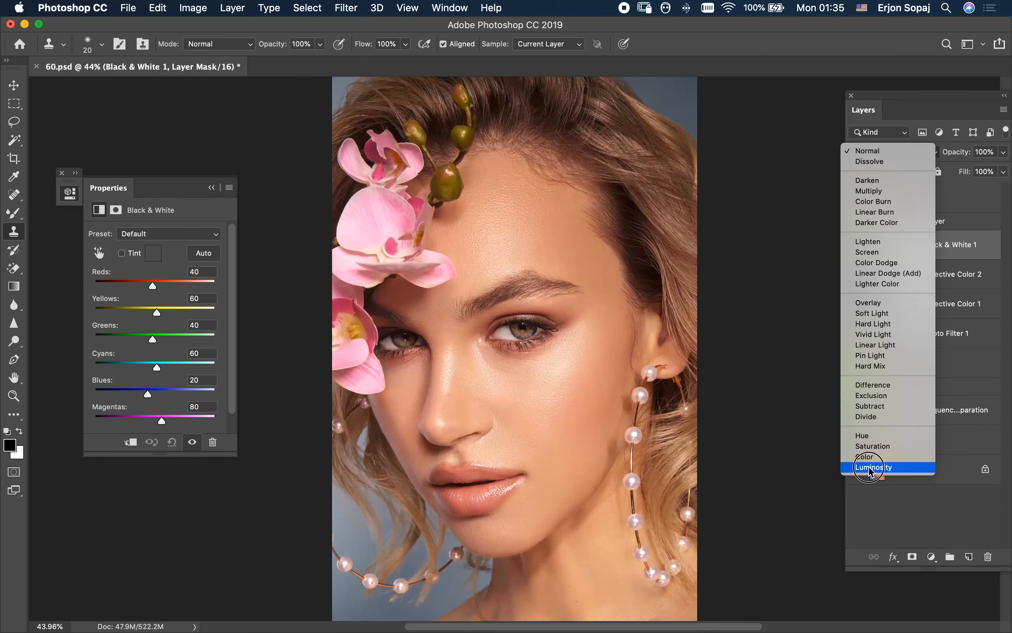
click(874, 471)
click(858, 254)
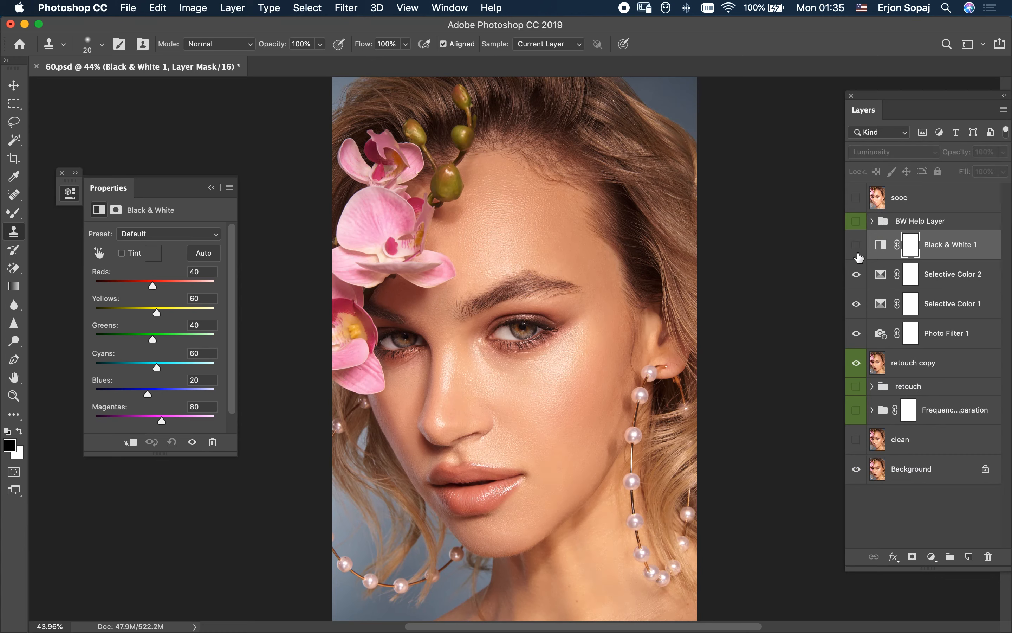
click(858, 254)
click(858, 255)
click(858, 254)
click(858, 254)
click(858, 254)
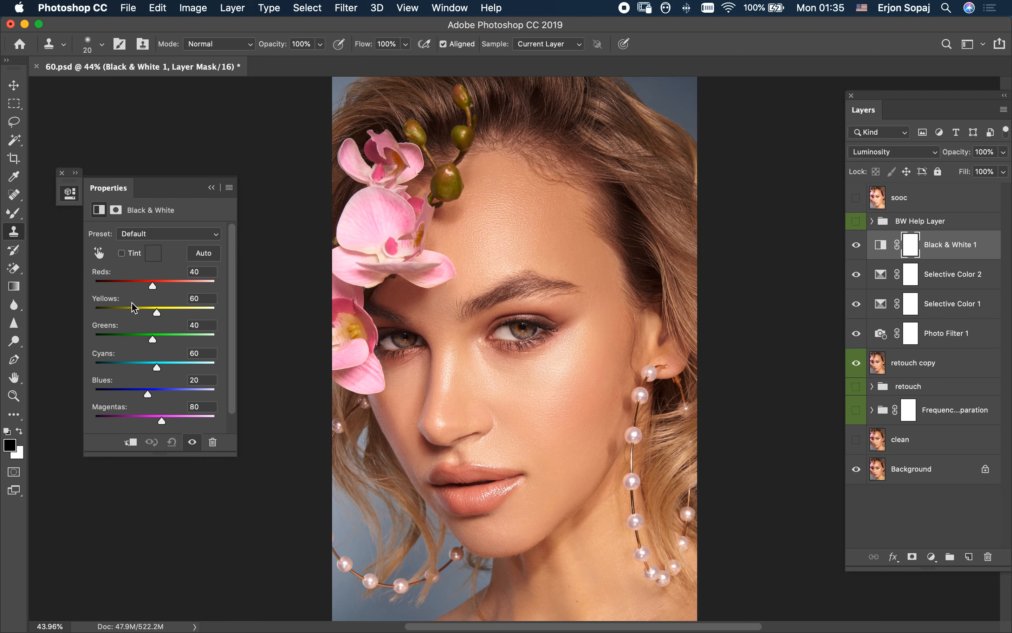
- Set the Black & White adjustment's Reds to 33 and Yellows to 33, and reduce the layer's opacity to 40%
drag(153, 286, 154, 314)
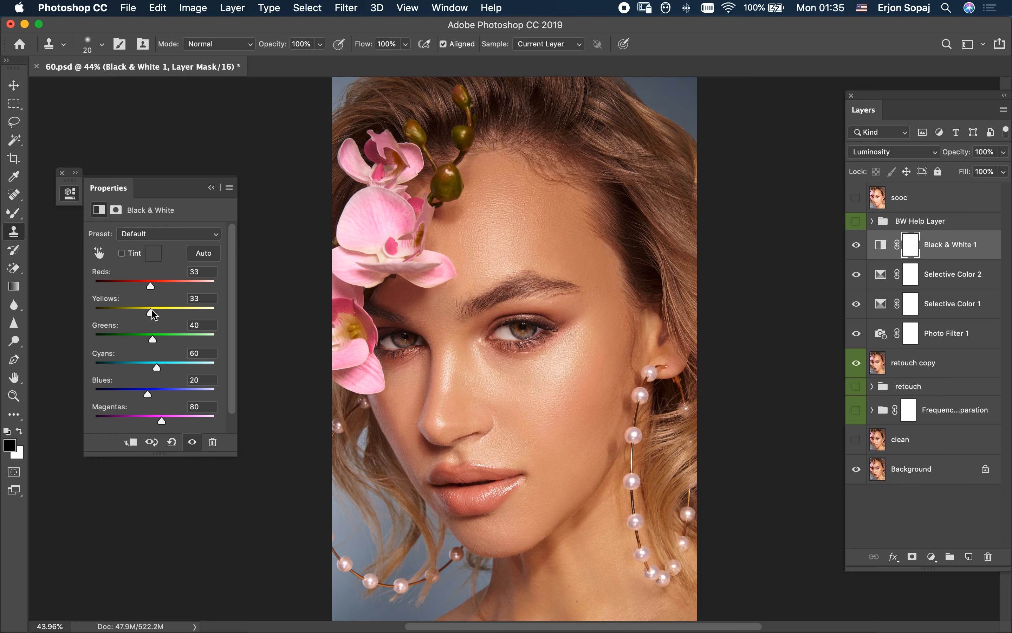
click(212, 187)
click(857, 248)
click(858, 247)
click(953, 153)
text(40)
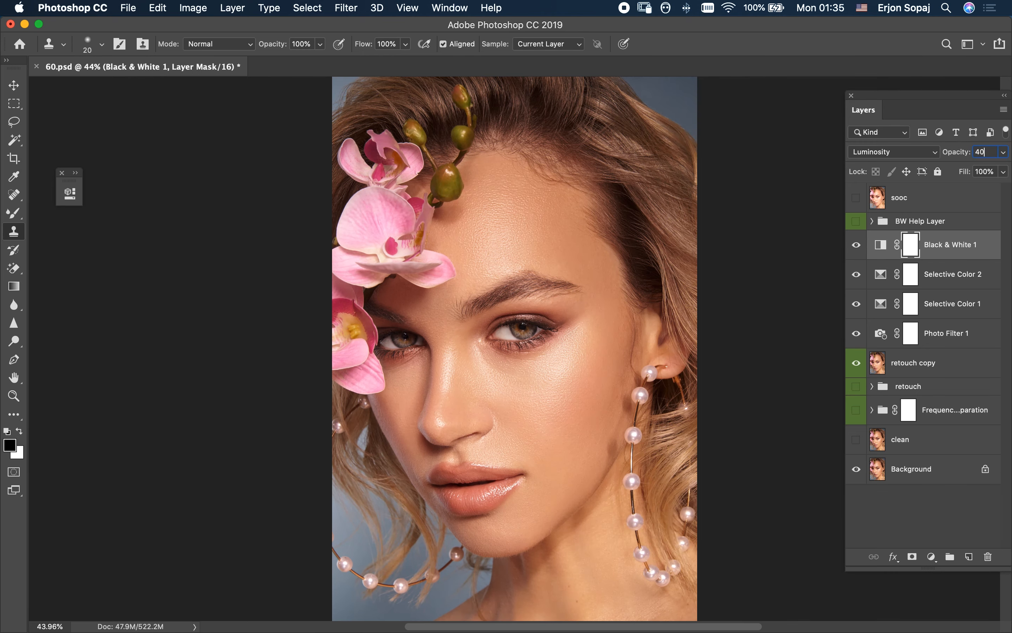
- Add a Color Lookup adjustment with a 3DLUT file, set to Luminosity blending at 10% opacity
click(931, 556)
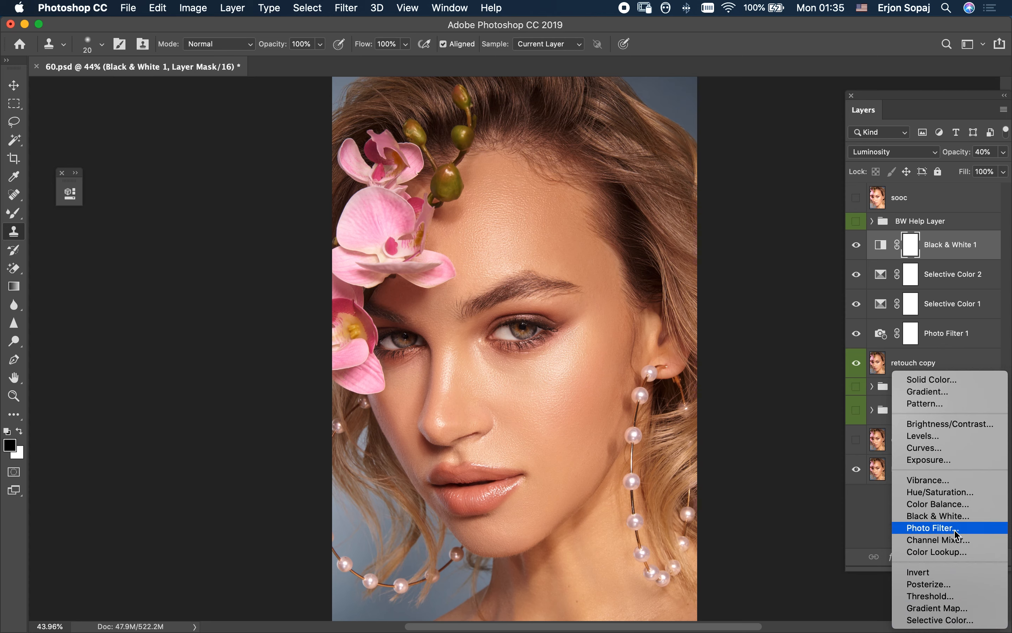
click(947, 552)
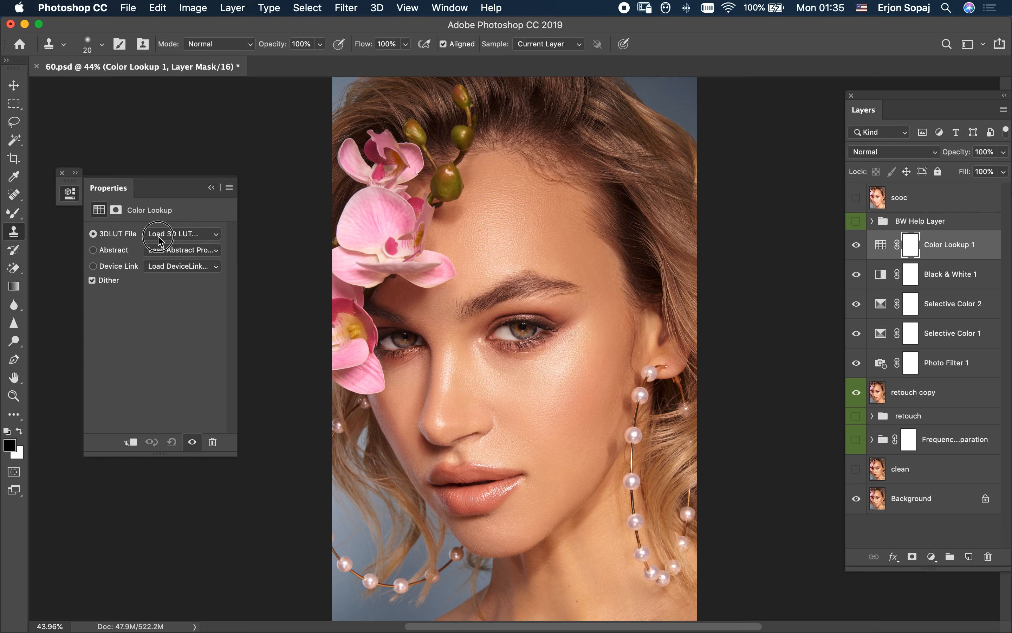
click(160, 233)
click(180, 393)
click(211, 187)
click(899, 151)
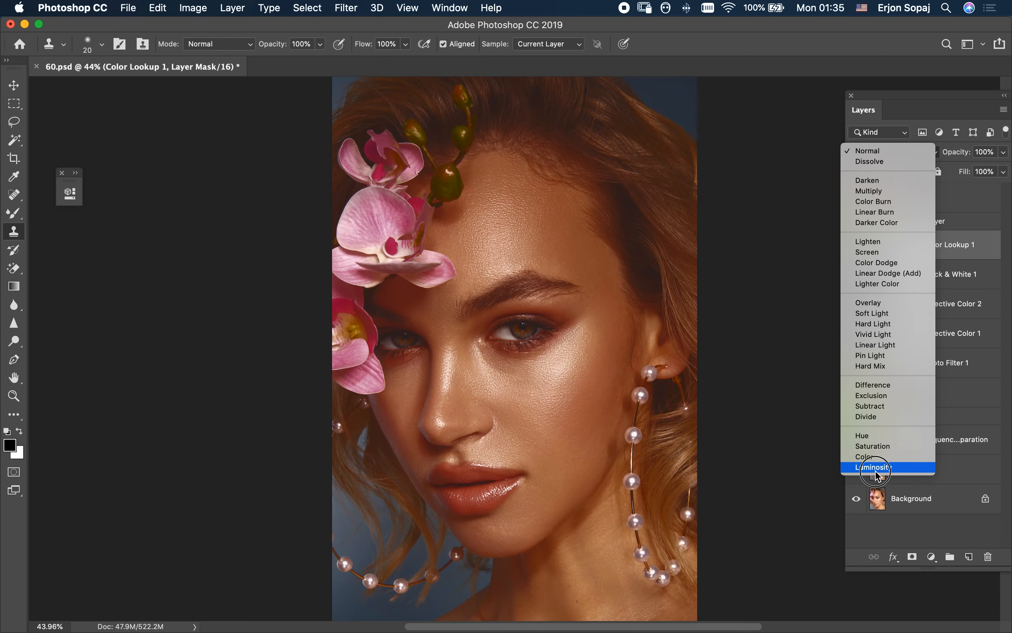
click(876, 469)
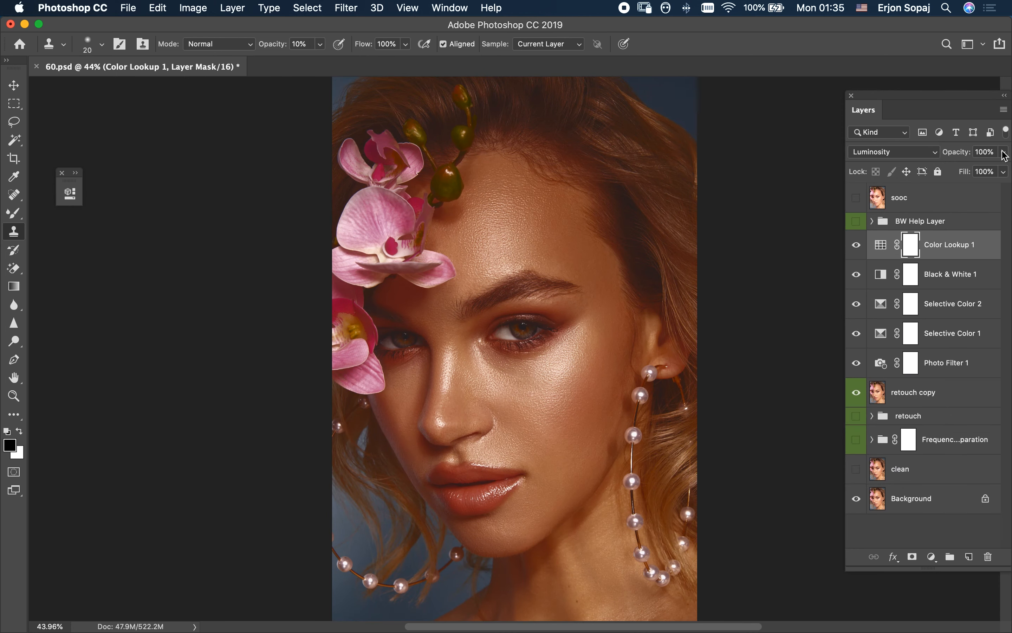
click(975, 152)
text(10)
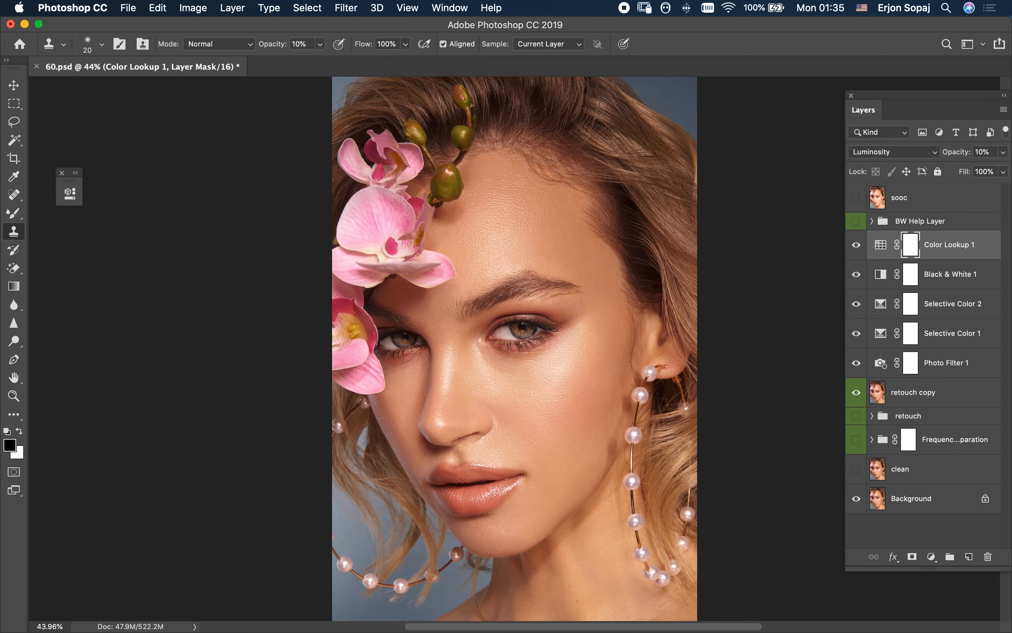
- Duplicate the Color Lookup layer and set the copy to Lighten blending at 50% opacity
key(super+j)
click(900, 151)
click(892, 139)
scroll(893, 139, up, 1)
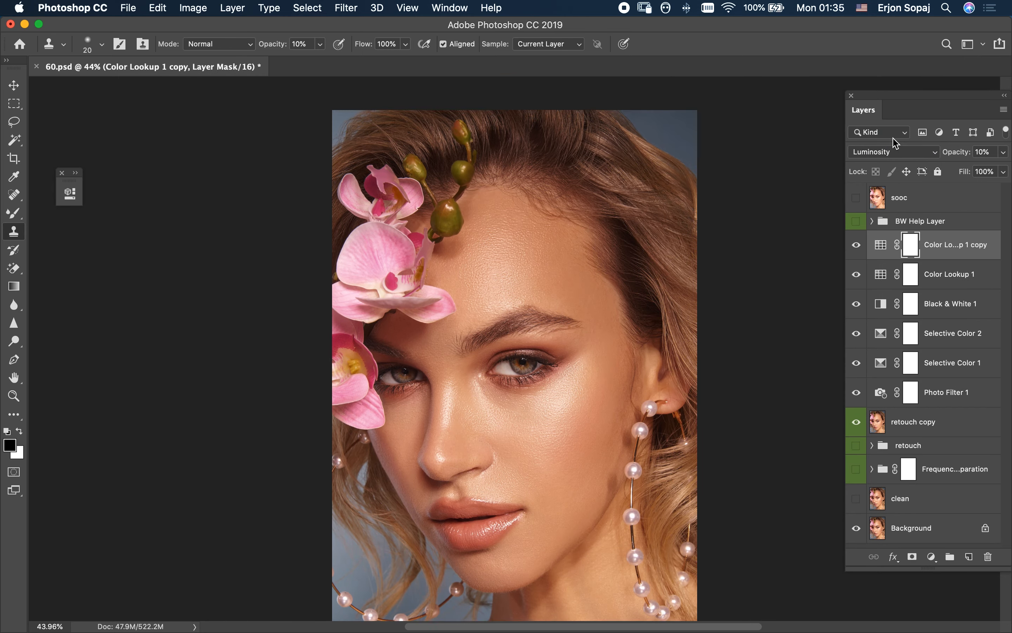
scroll(895, 143, up, 10)
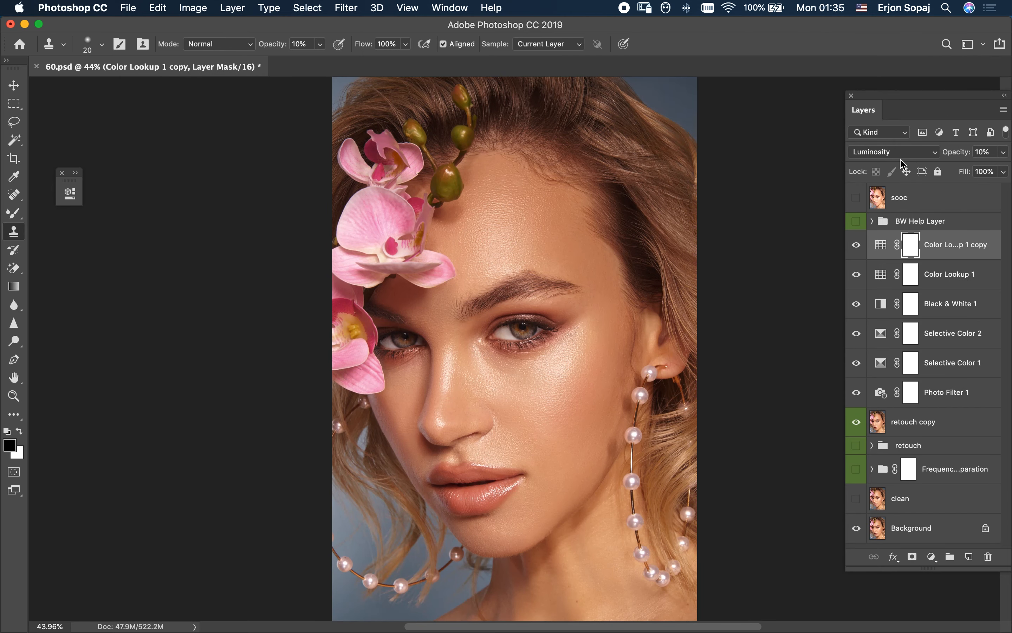
click(898, 154)
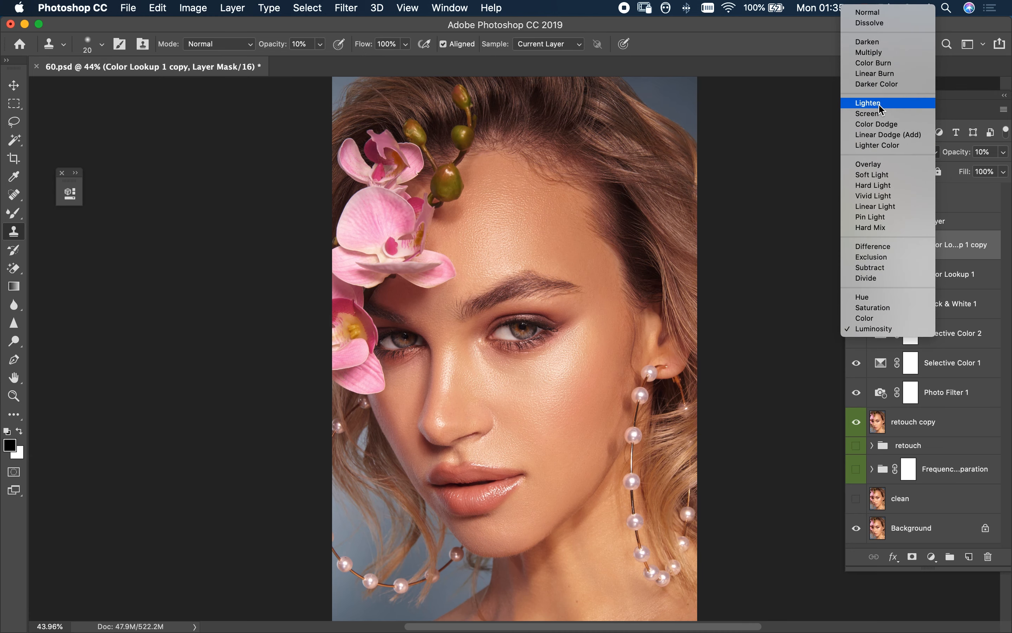
click(870, 103)
click(956, 154)
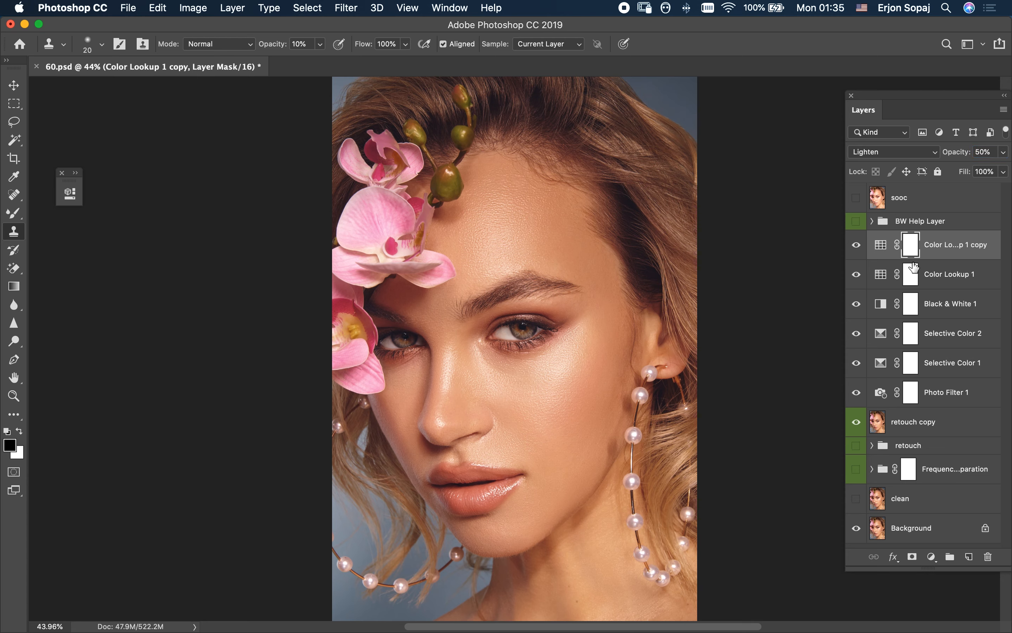
- Duplicate the Color Lookup copy again and set the new layer to Normal blending at 4% opacity
key(super+j)
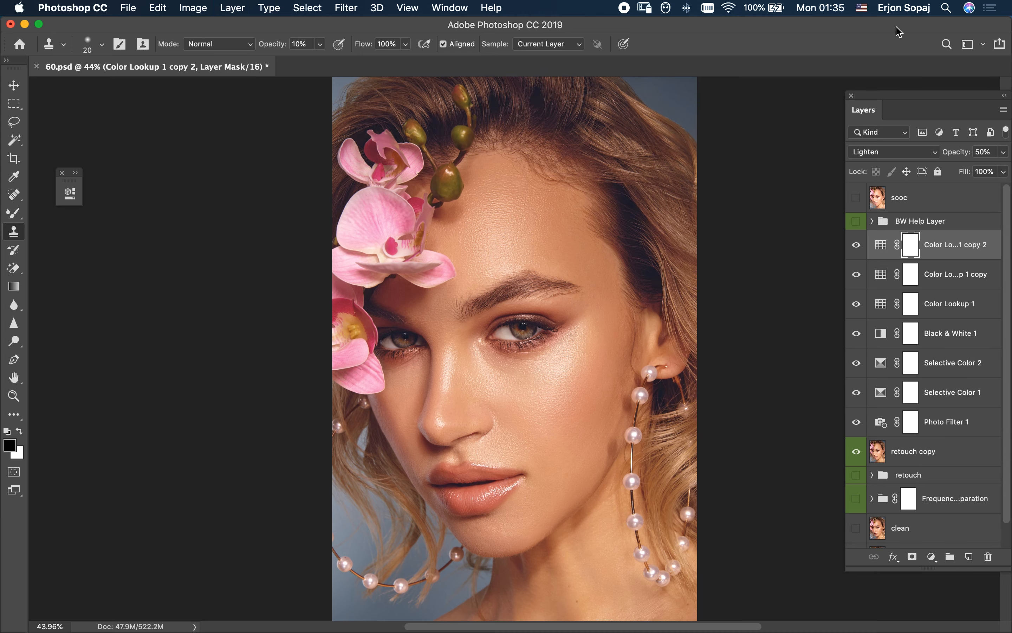
click(889, 151)
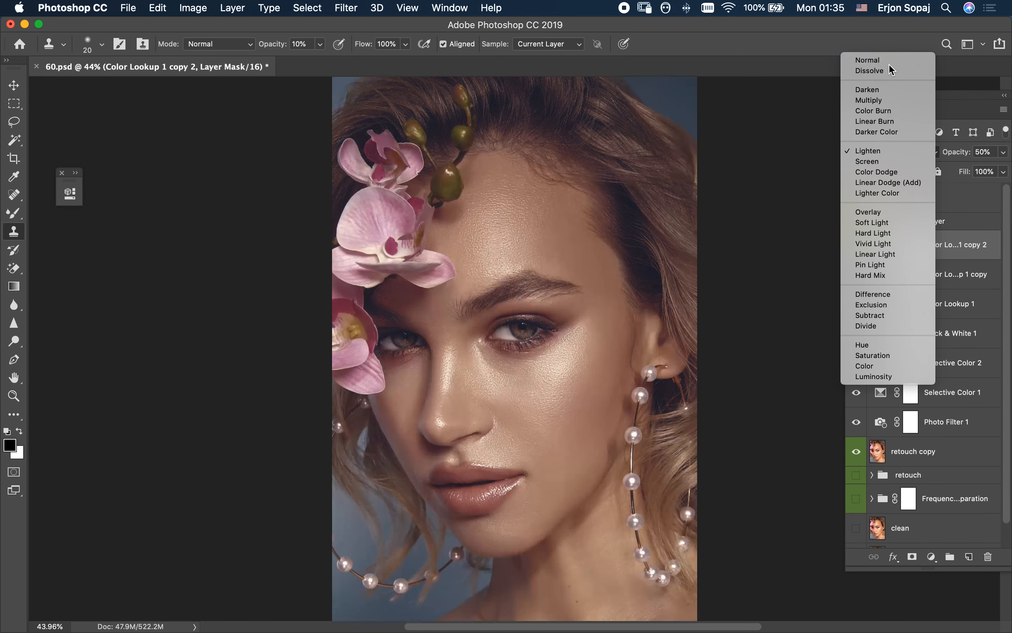
click(887, 60)
click(960, 156)
text(10)
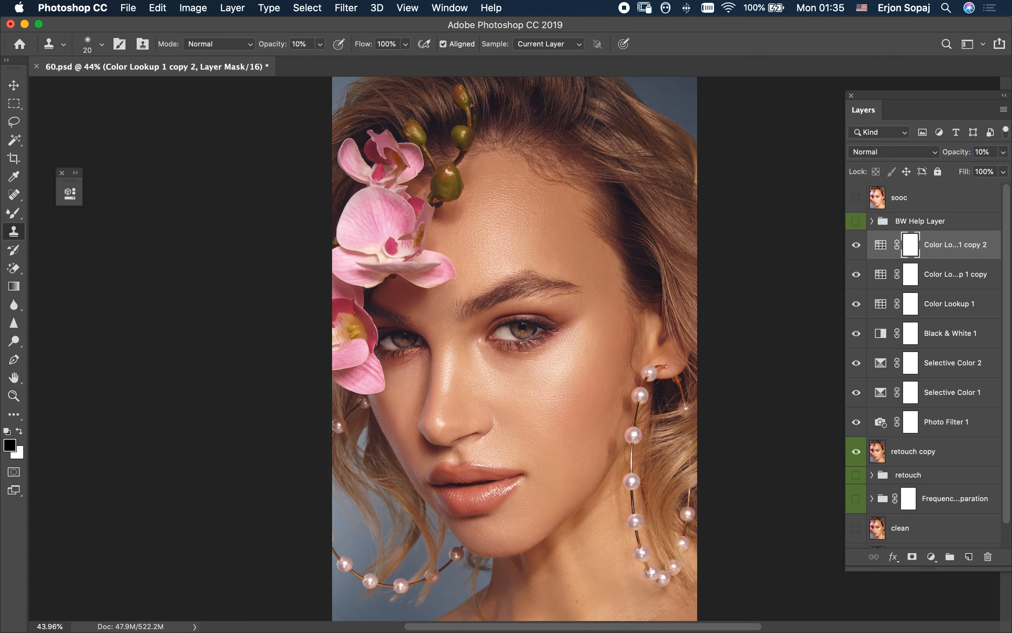
click(961, 158)
text(4)
key(Return)
- Add a third Selective Color adjustment and adjust the Black and Cyan amounts of the Blacks
click(931, 556)
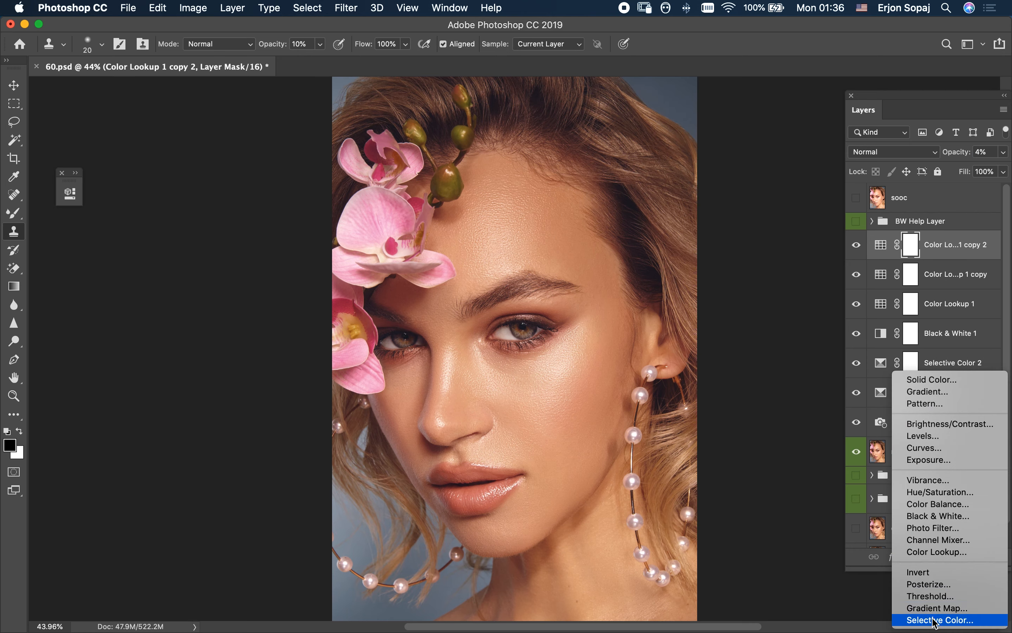
click(935, 620)
click(179, 250)
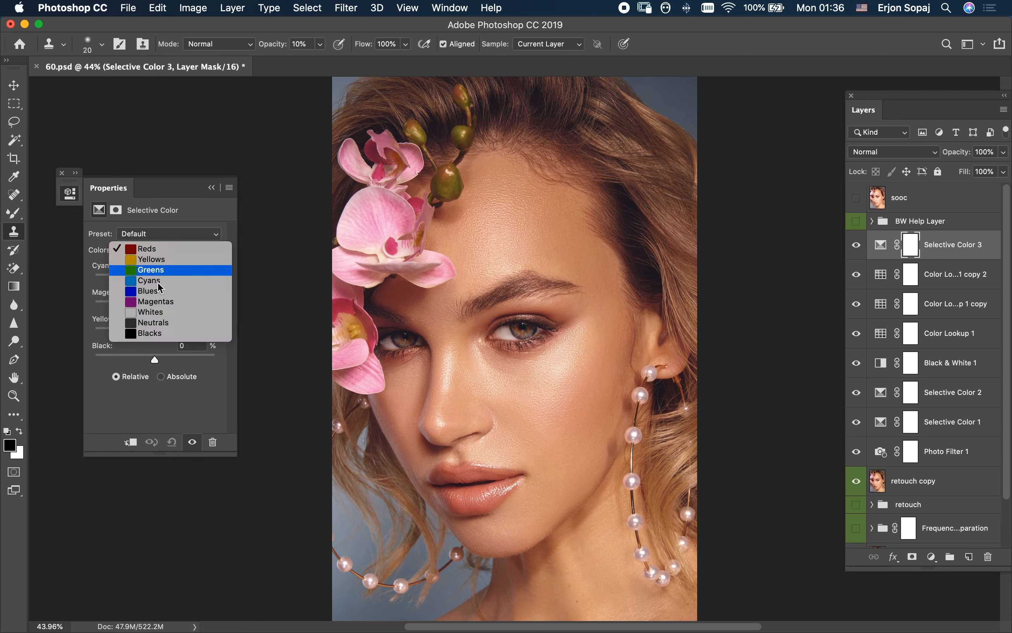
click(155, 339)
drag(155, 361, 154, 336)
drag(154, 279, 162, 287)
click(211, 187)
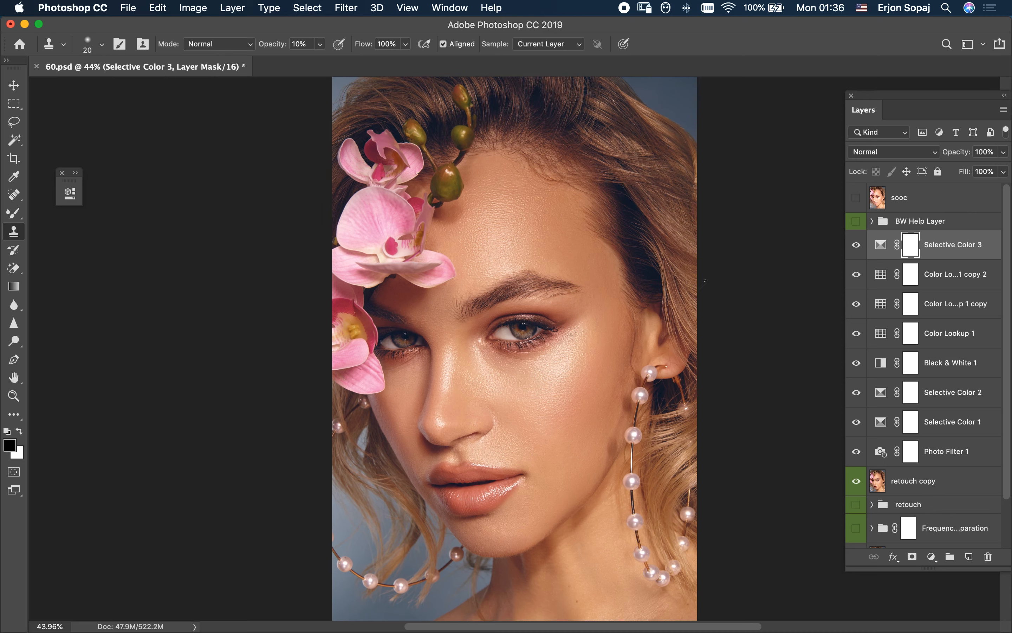
- Run the Face Contouring action from the Retouching Action set on the retouch copy layer
click(920, 482)
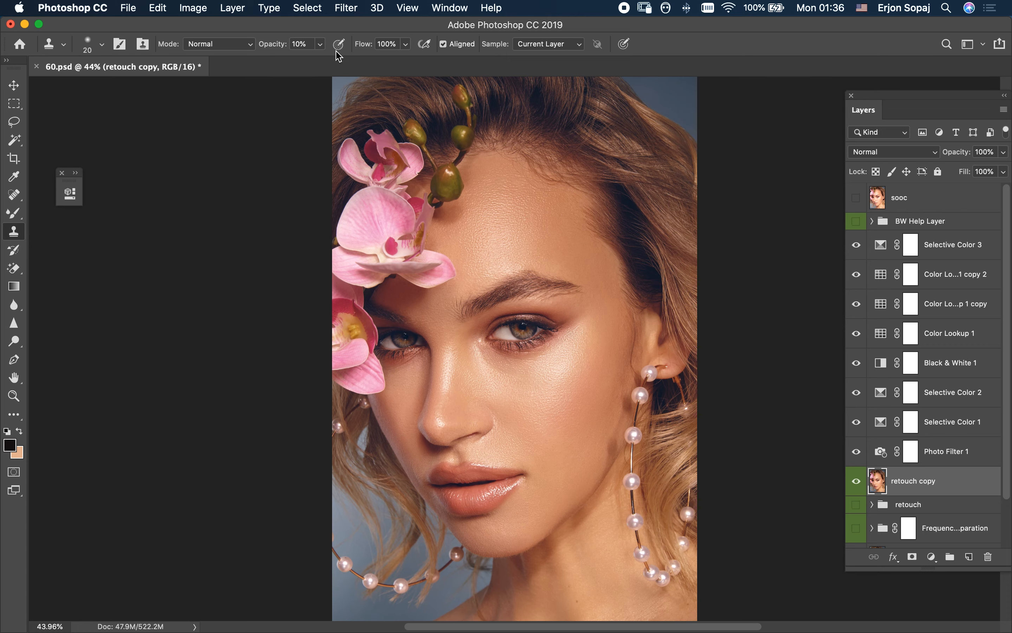
click(448, 7)
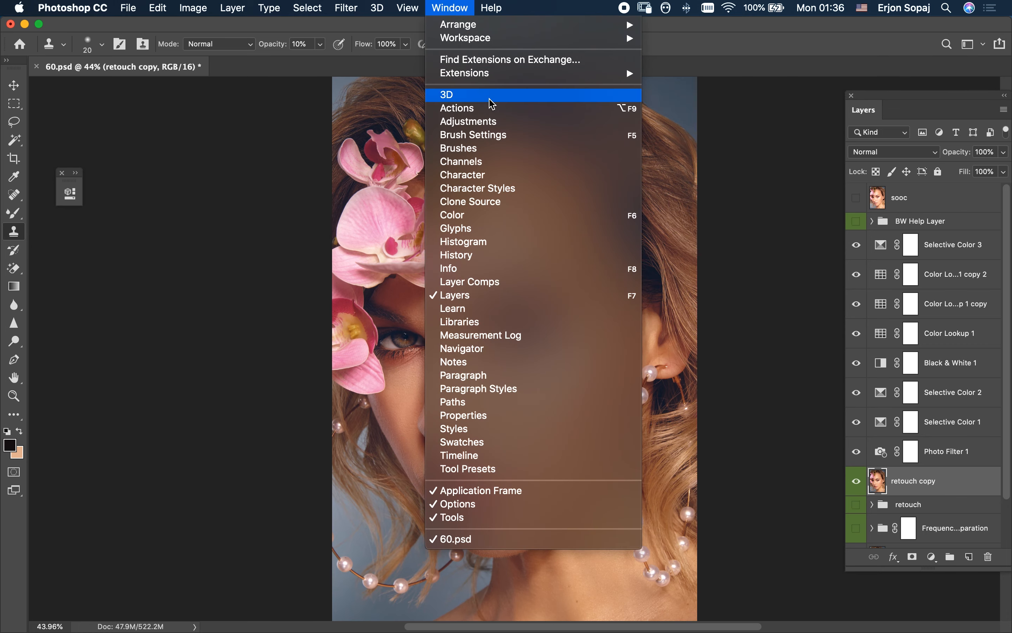
click(496, 110)
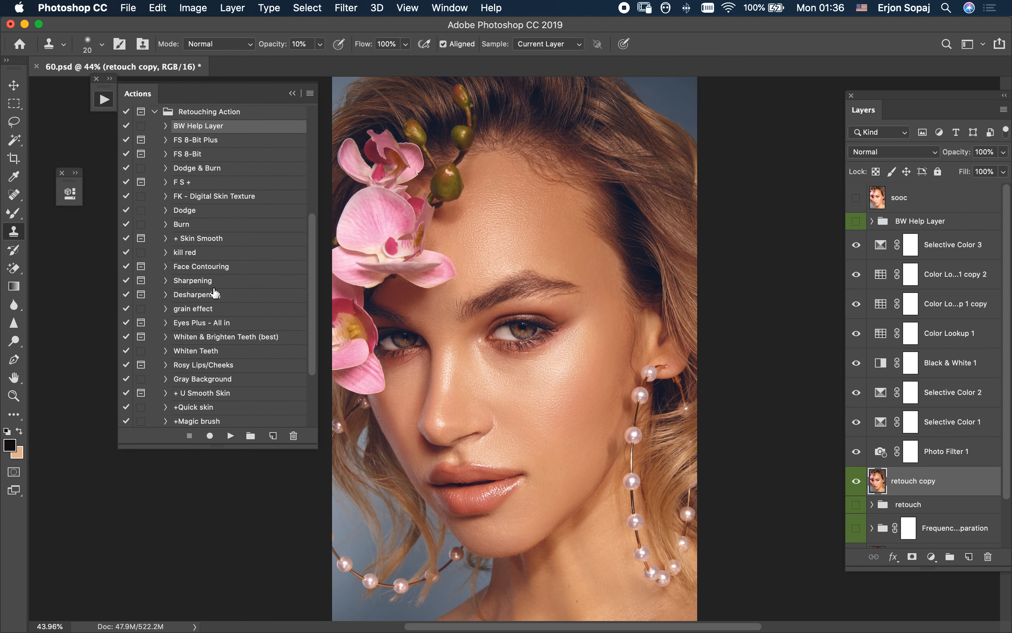
click(210, 267)
click(232, 435)
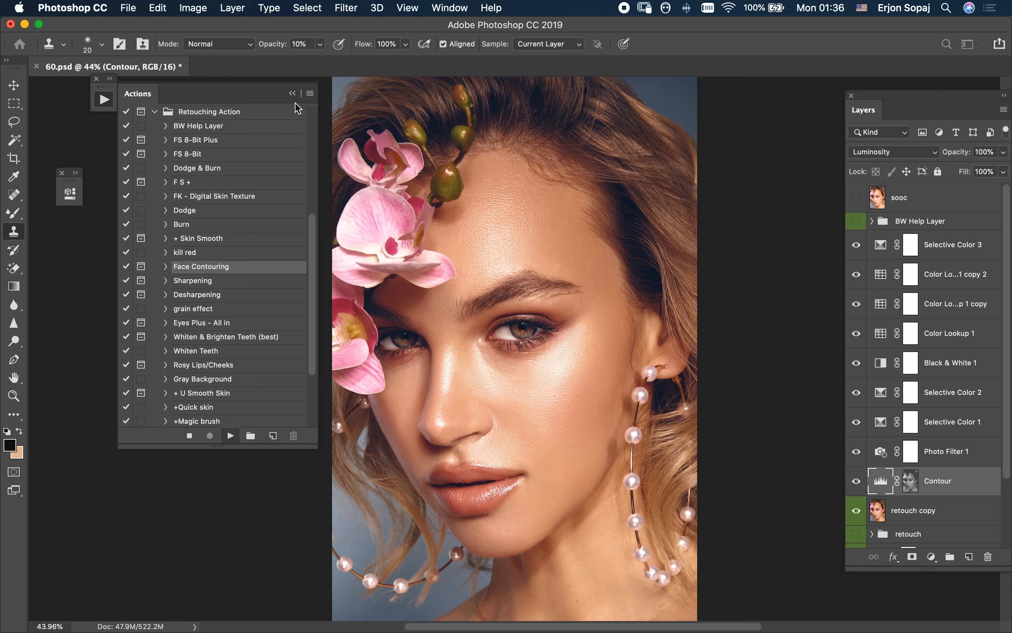
key(Return)
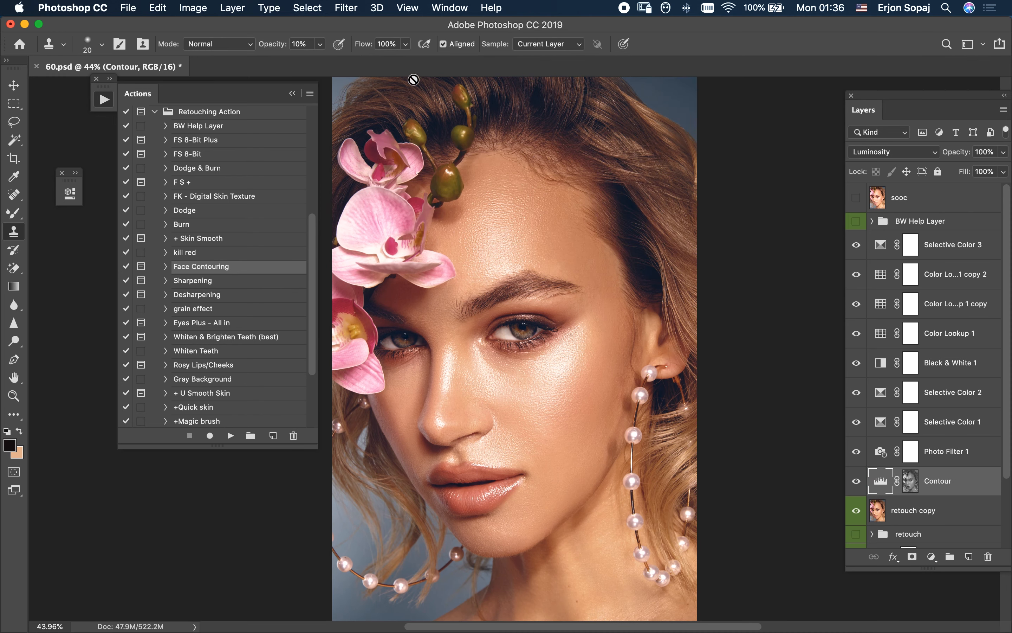
click(293, 93)
- Group the adjustment layers from Selective Color 3 down to Photo Filter 1 and name the group Color Grade
click(948, 259)
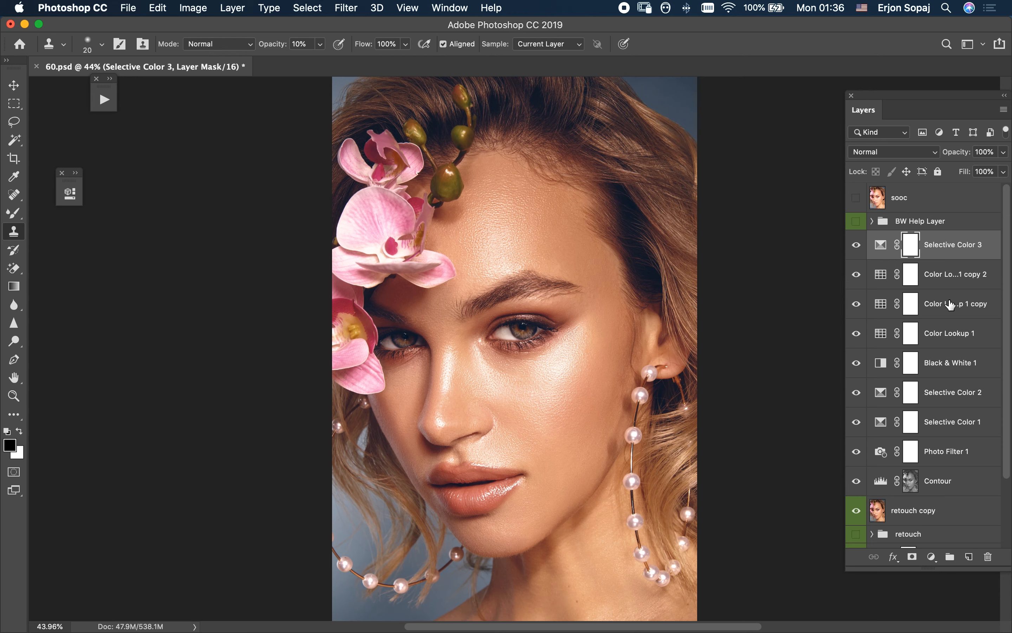
shift+click(943, 451)
key(super+g)
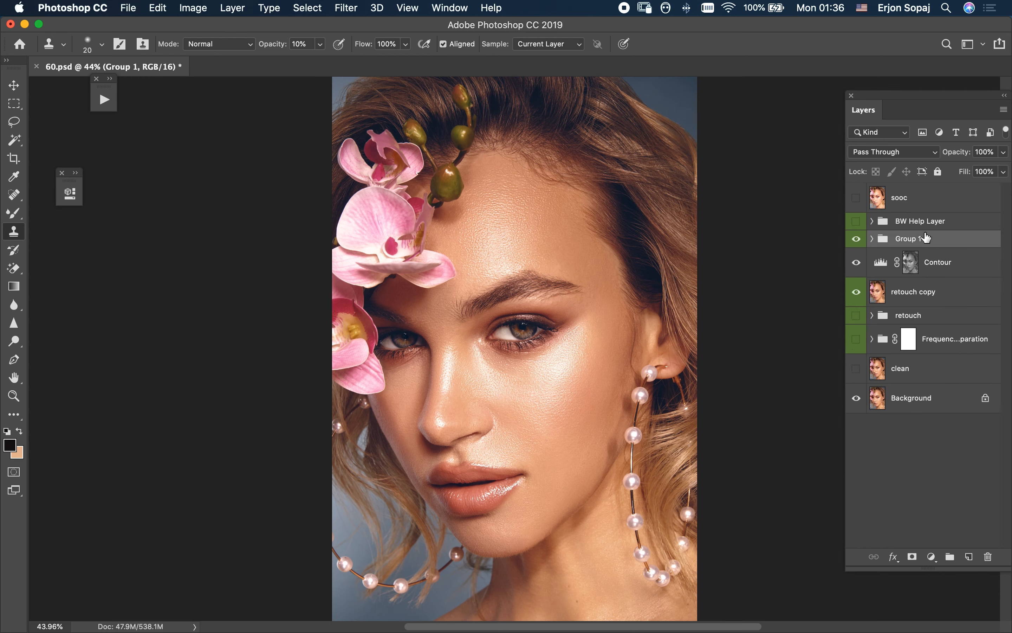
double_click(909, 239)
text(Color Grade)
key(Return)
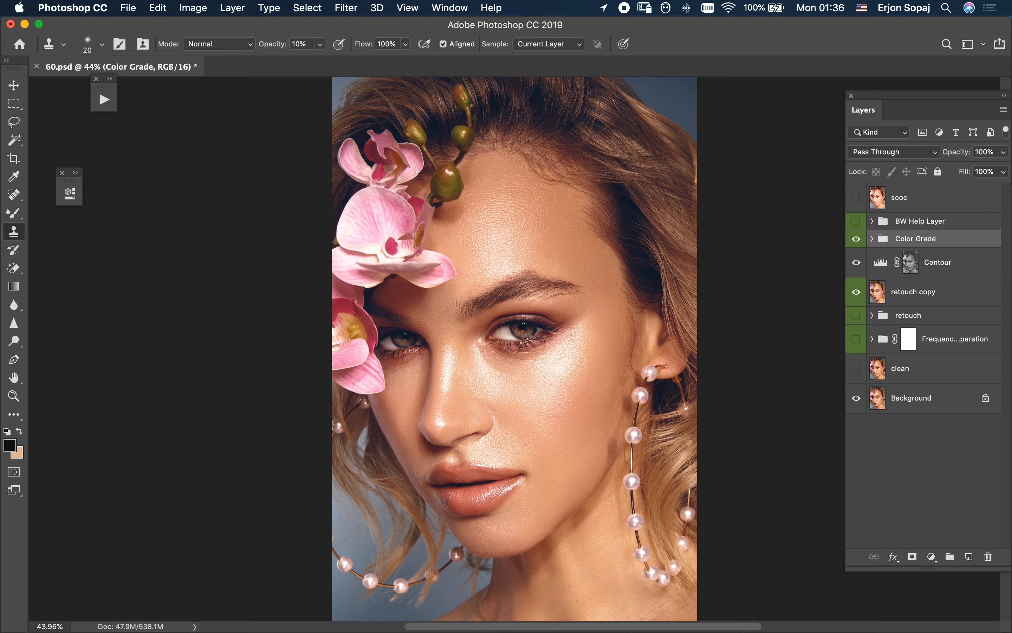
- Compare the portrait with and without the Color Grade group and the Contour layer
click(855, 242)
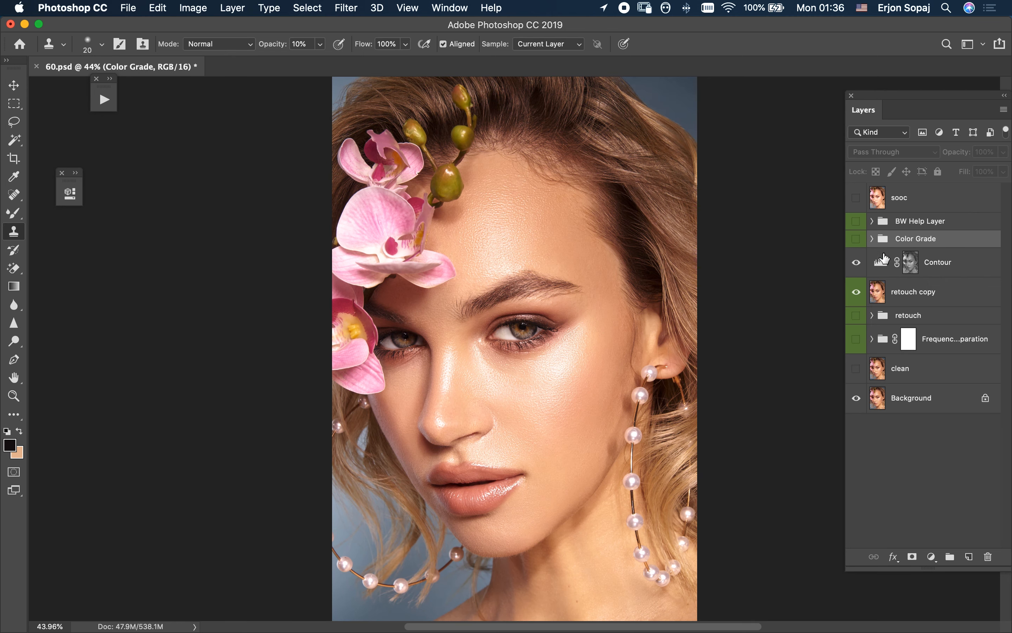
click(859, 243)
click(860, 242)
click(879, 269)
click(861, 268)
click(857, 263)
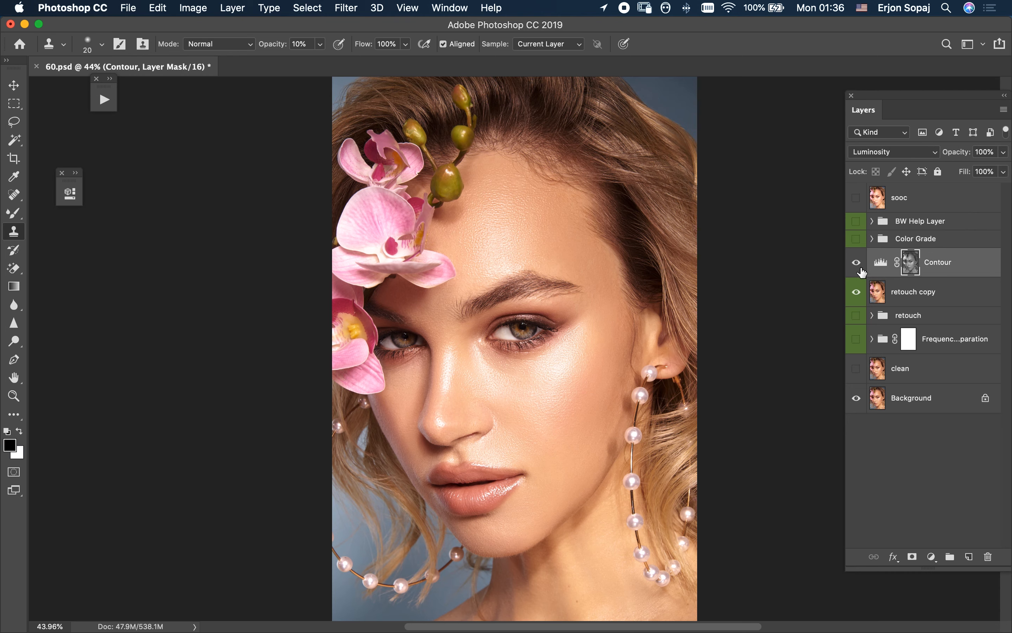
- Soften the Contour layer's Levels with input white at 255 and output black at 26, and readjust its midtones
double_click(880, 264)
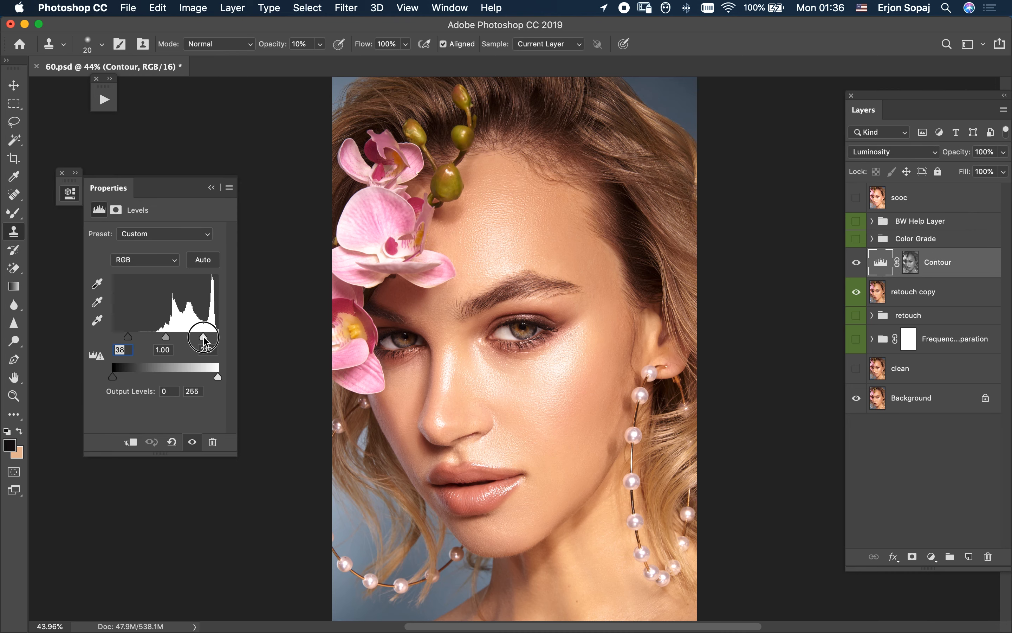
drag(205, 337, 232, 343)
drag(117, 380, 127, 380)
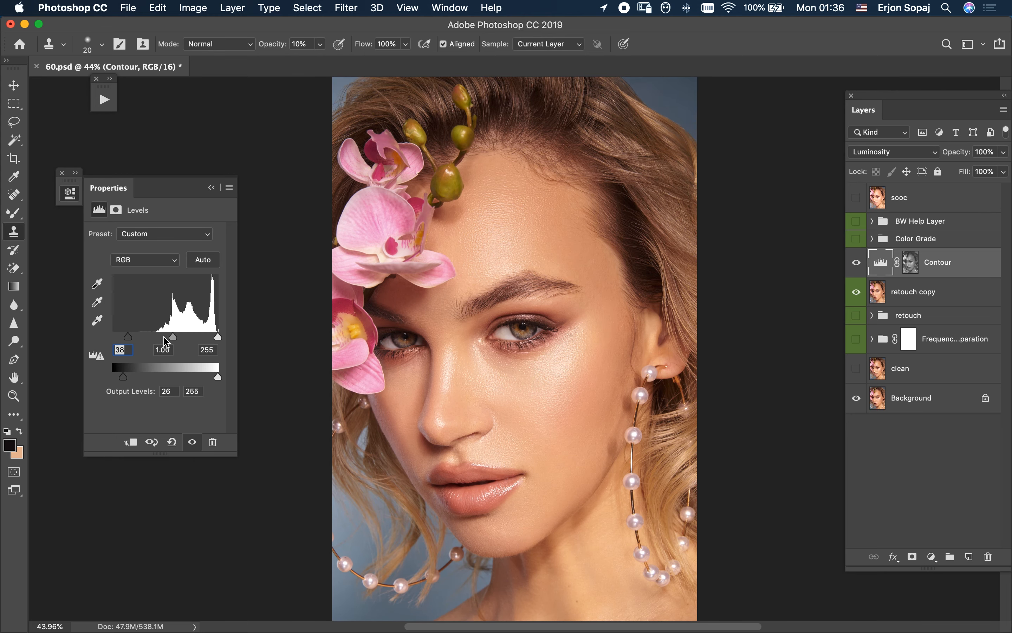
mouse_move(174, 338)
mouse_down()
mouse_move(162, 341)
mouse_move(180, 346)
mouse_up()
click(211, 187)
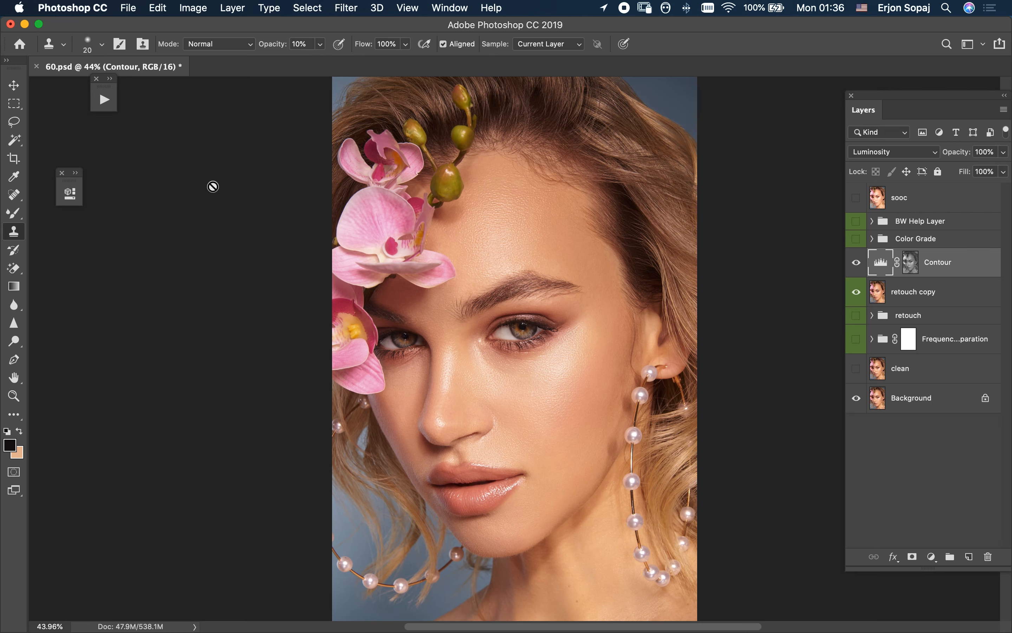
- Move the Contour layer into the Color Grade group and make the group visible
click(857, 262)
drag(928, 270, 899, 241)
click(856, 239)
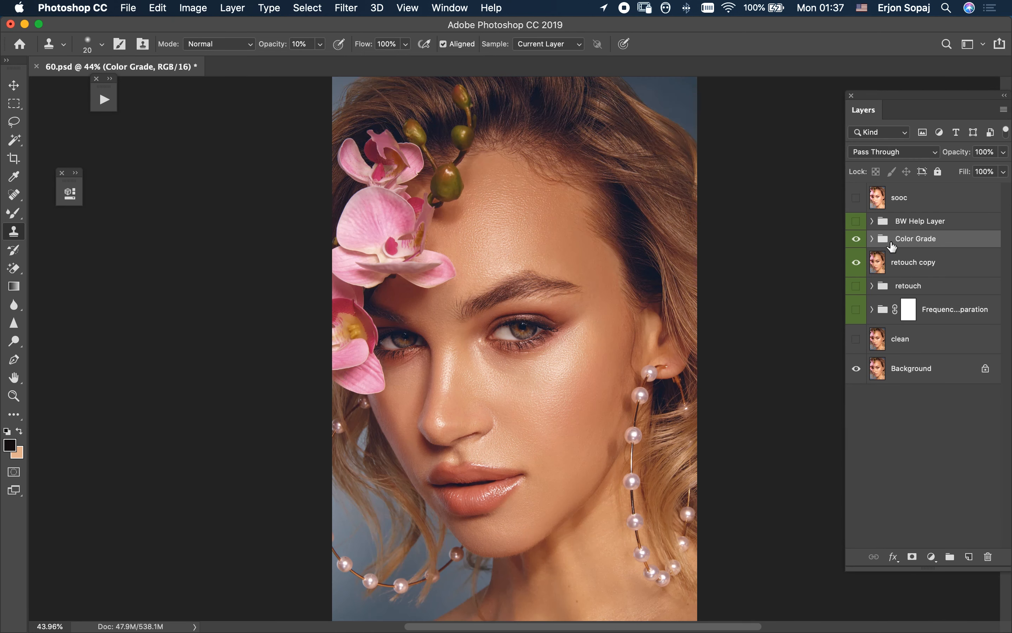
- Reduce the opacity of the Selective Color 3 layer in the Color Grade group to 40%
click(871, 239)
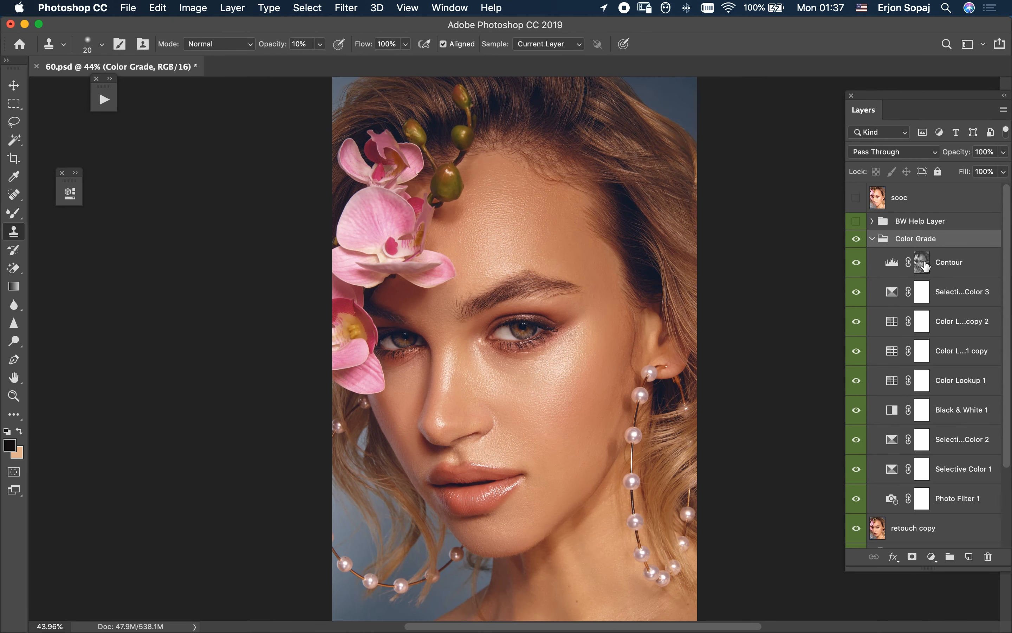
click(958, 292)
click(956, 157)
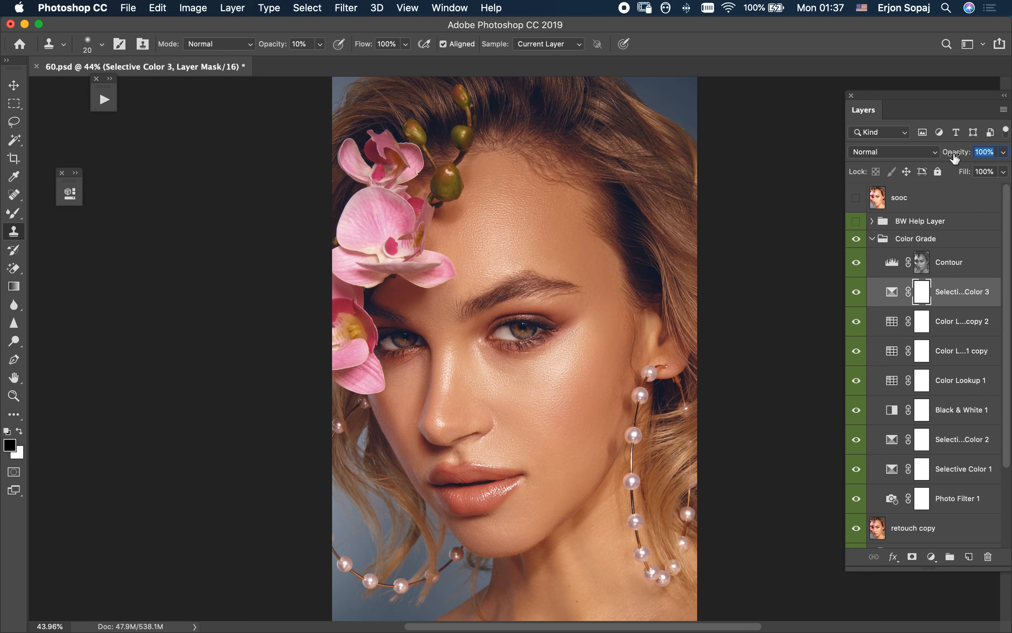
text(40)
click(871, 238)
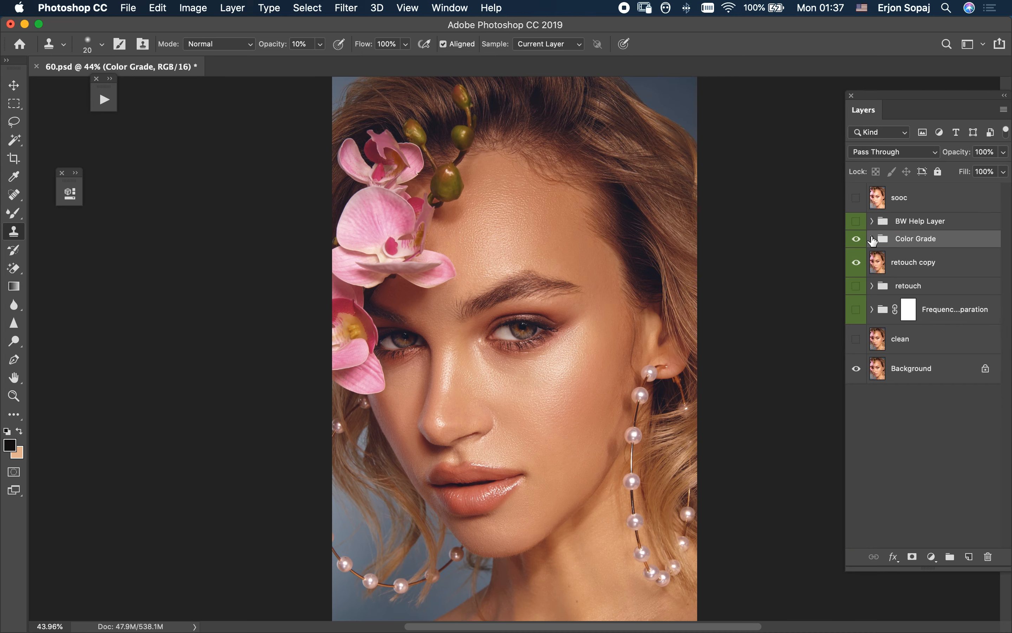
- Compare the whole portrait without the Color Grade group and against the original sooc layer
click(857, 239)
click(857, 240)
click(858, 200)
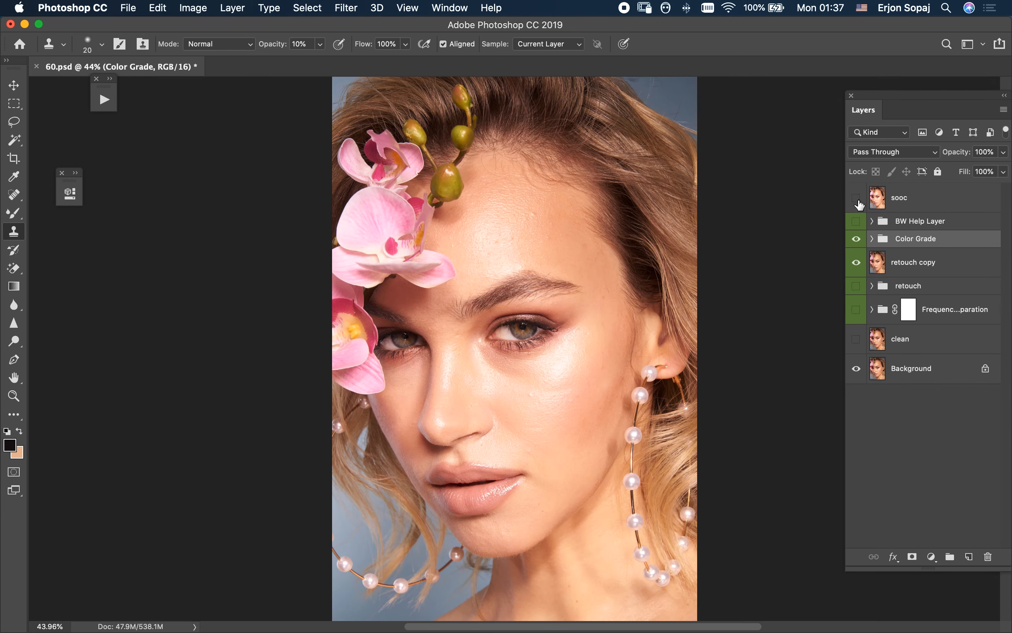
click(858, 202)
- Compare the eyes, skin and lips up close with the sooc original, and finish with a full-image comparison
key(z)
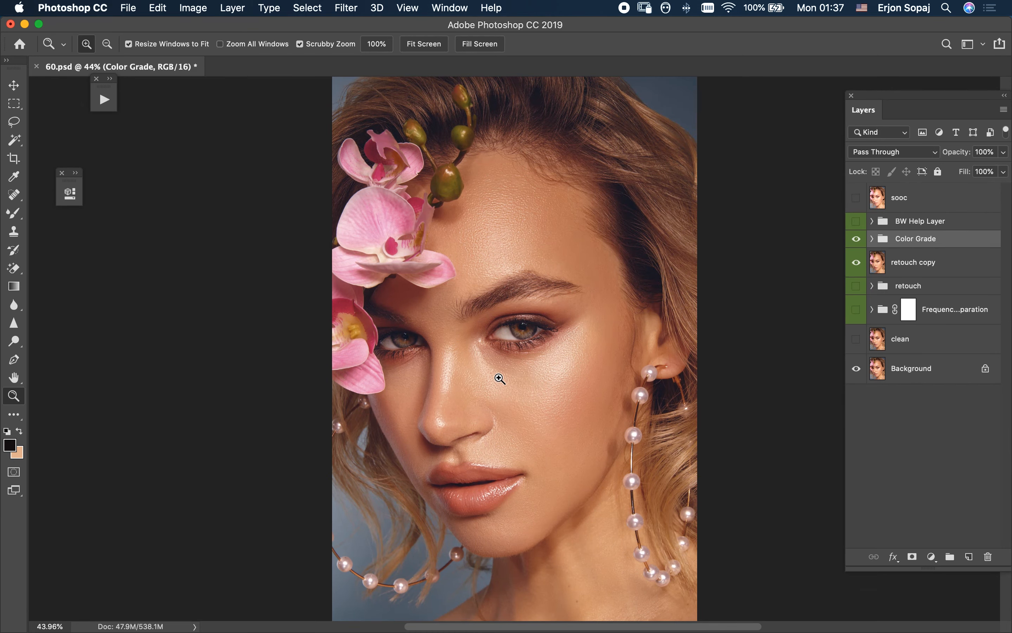
drag(500, 378, 558, 422)
key(s)
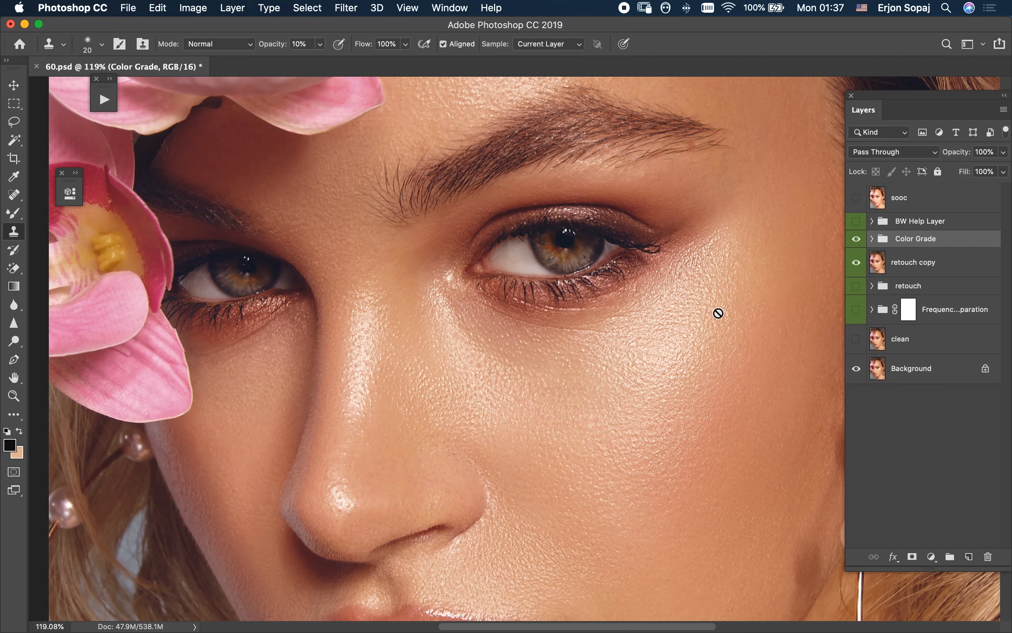
click(858, 200)
click(857, 201)
scroll(586, 369, down, 10)
scroll(585, 369, up, 3)
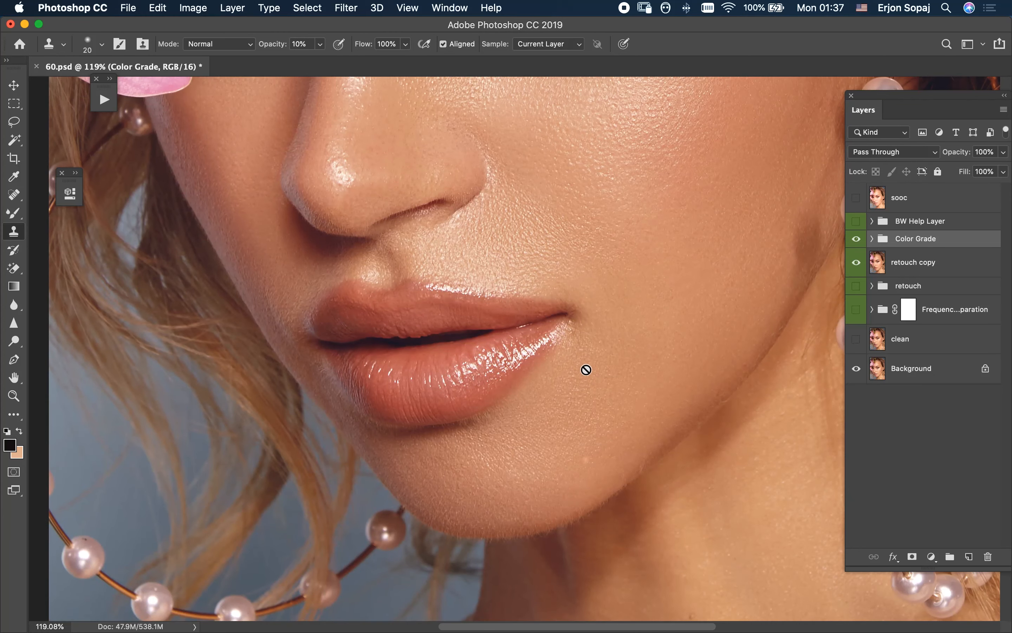
click(856, 198)
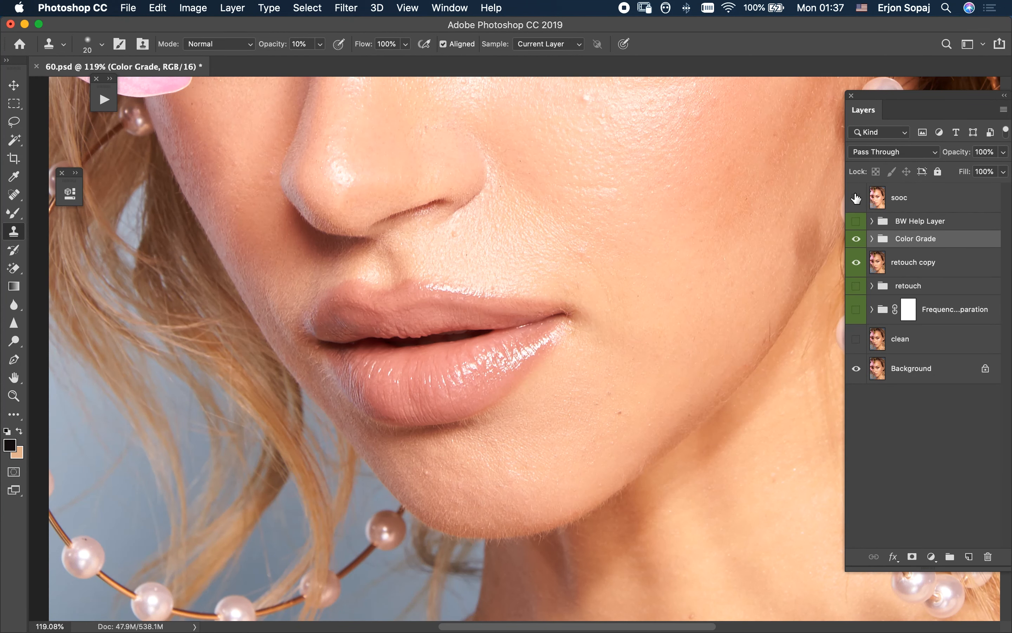
click(856, 198)
key(super+0)
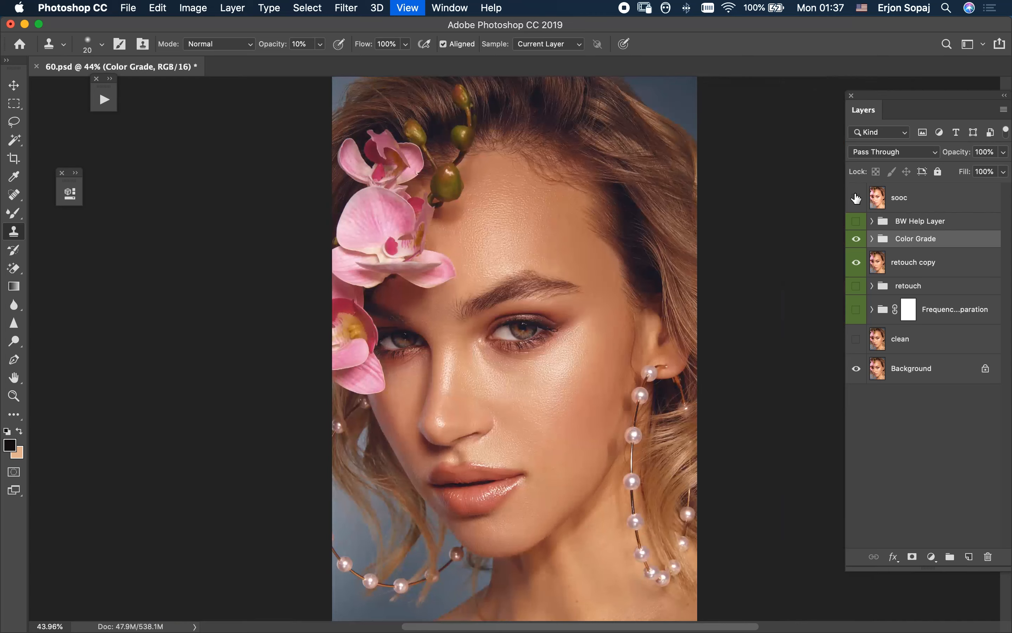
click(856, 198)
click(856, 198)
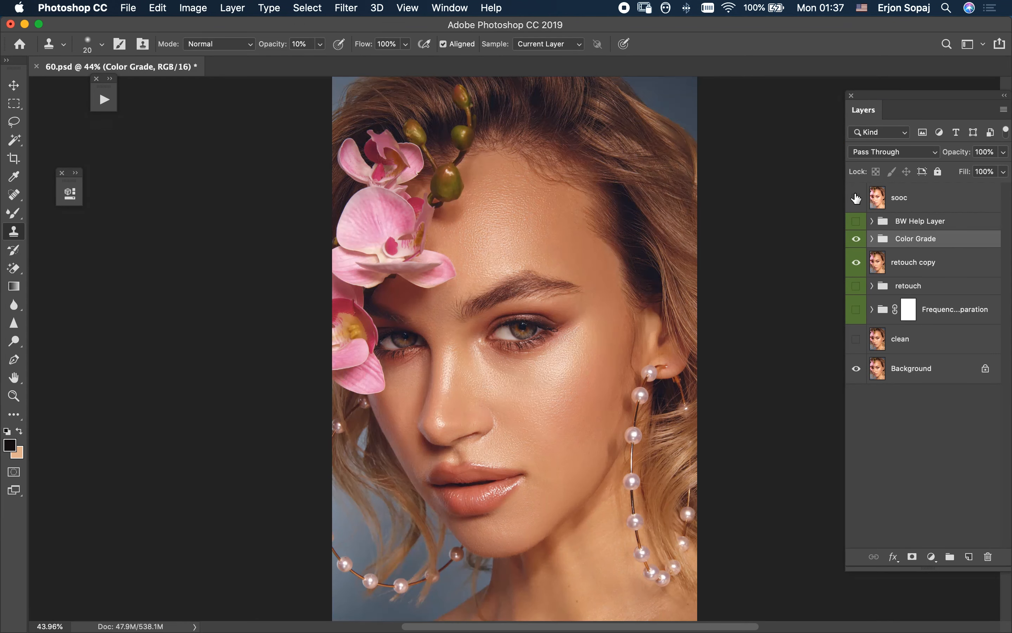